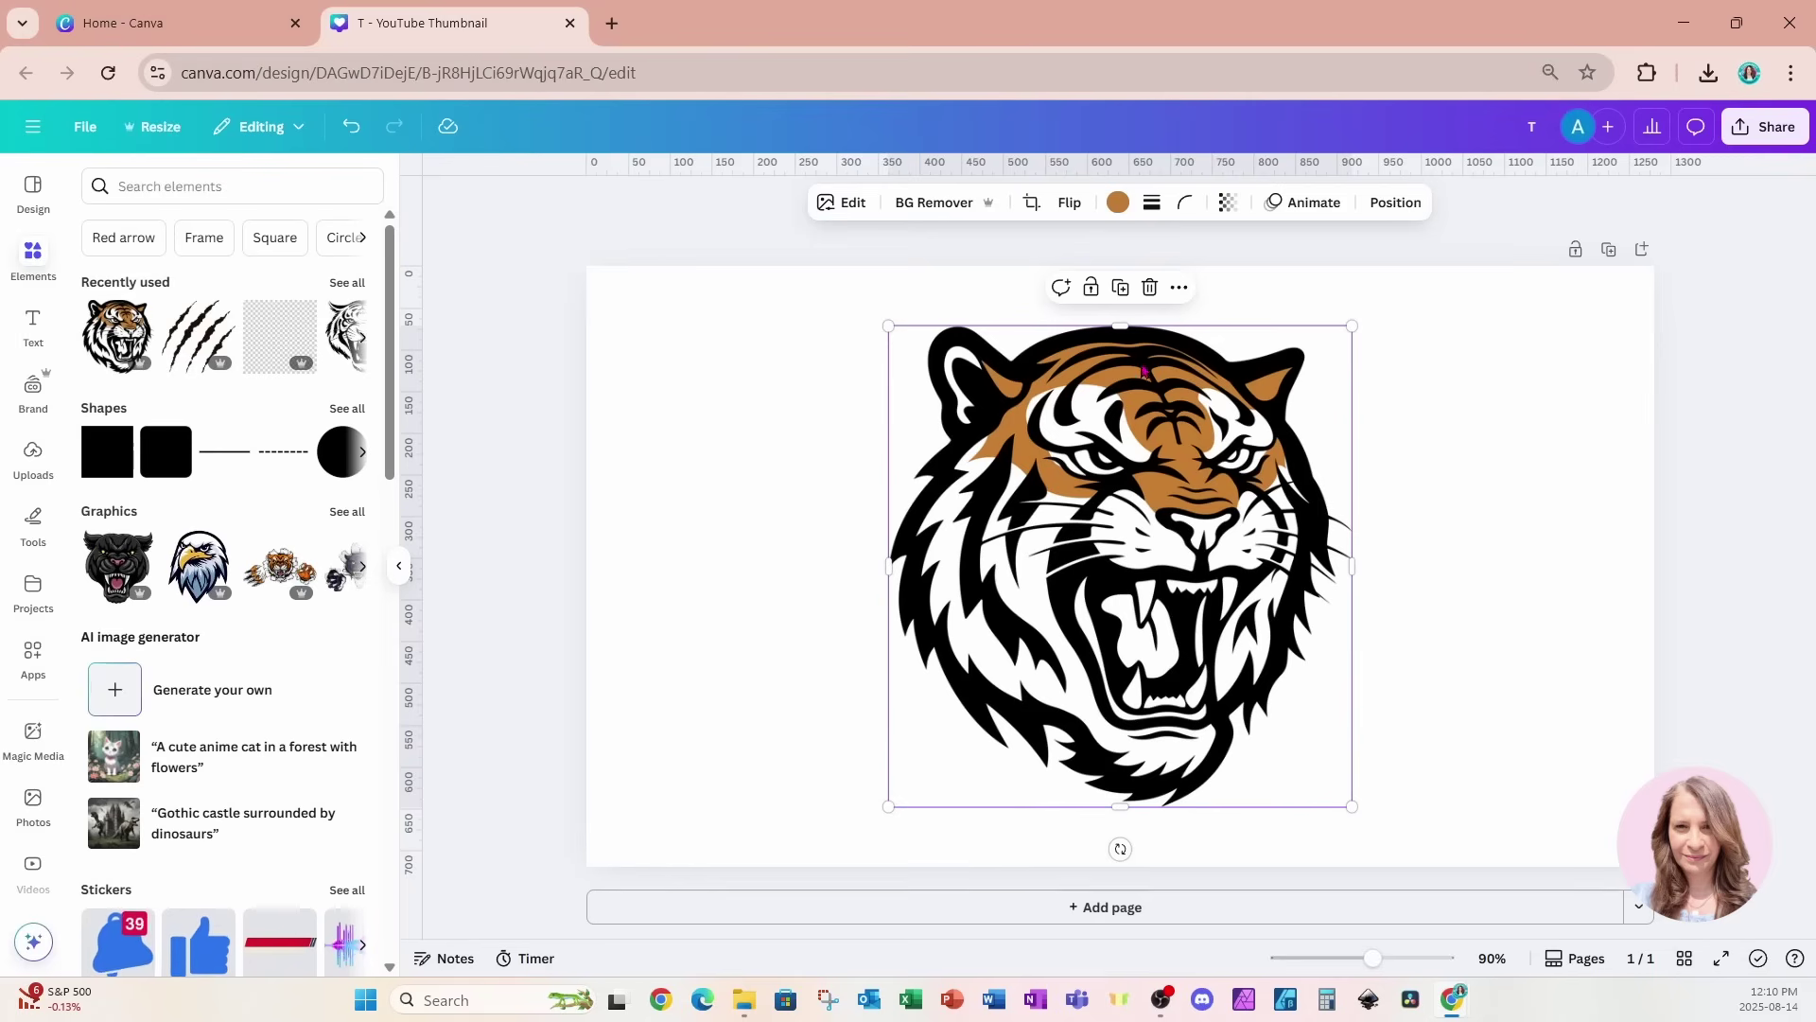
Recolour the tiger head's orange areas dark blue (#004AAD) and shrink the head in the upper middle of the page
{"action": "left_click", "coordinate": [1117, 203]}
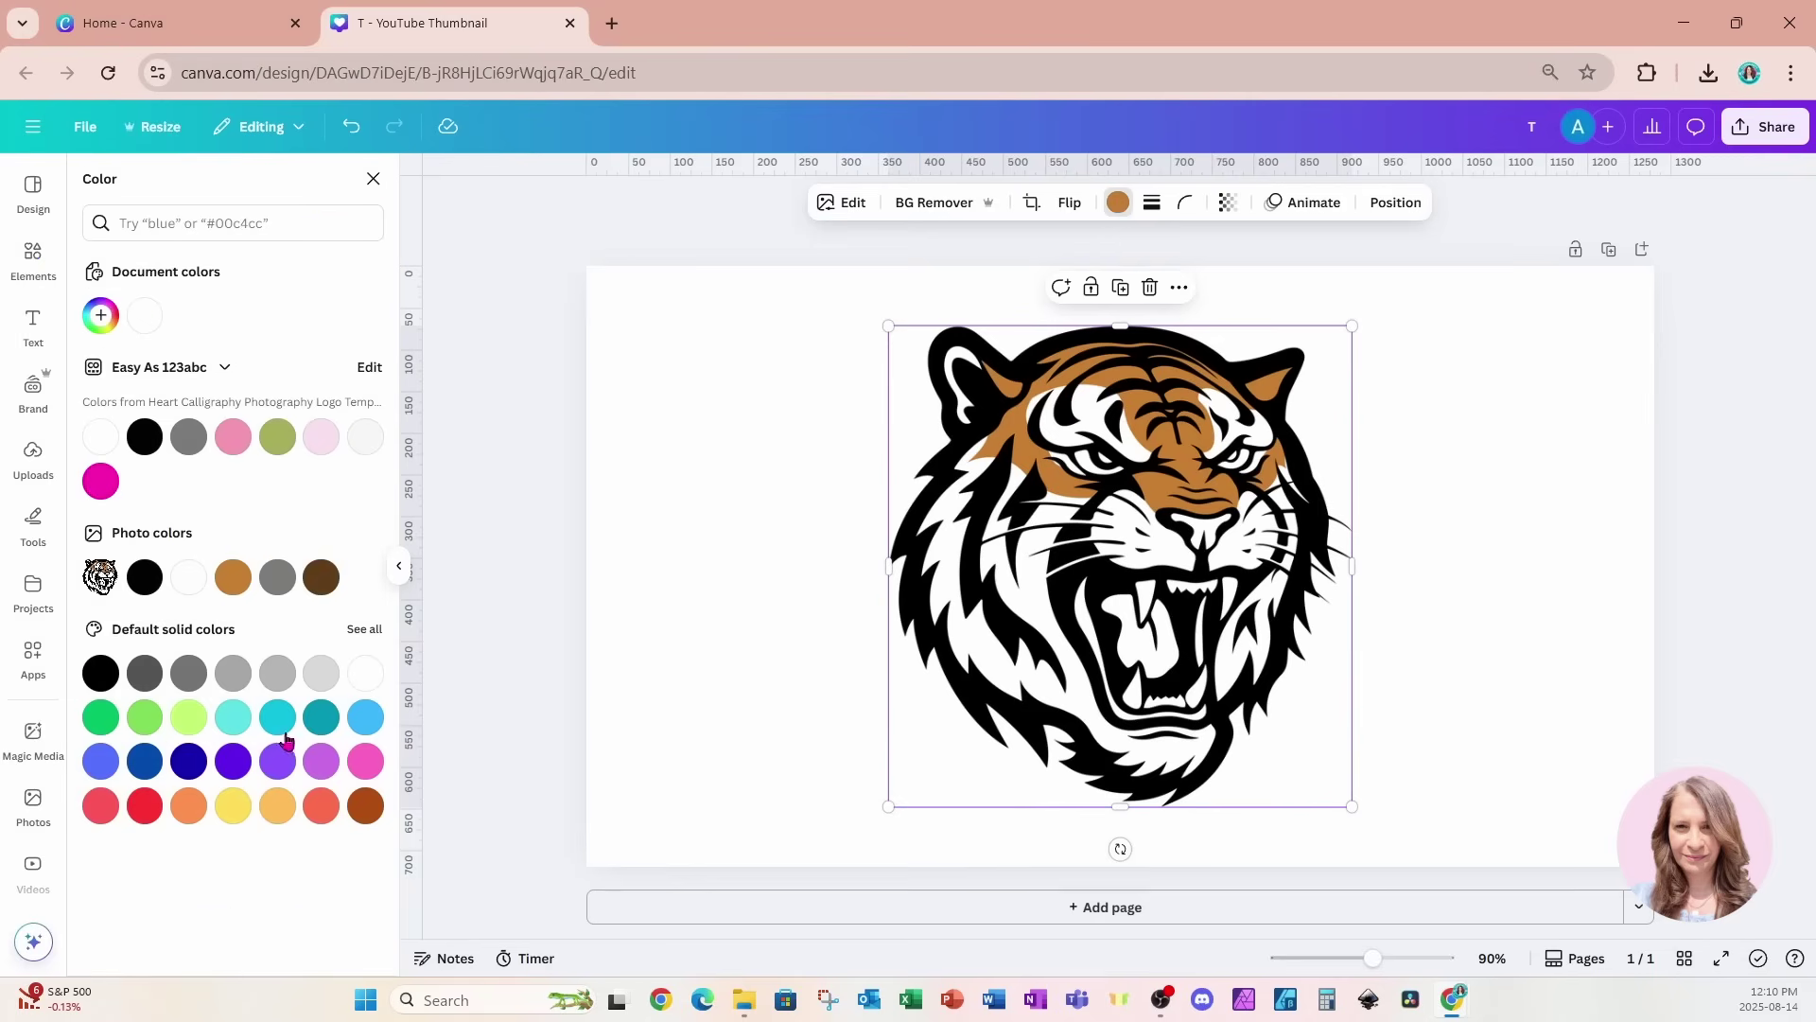
{"action": "left_click", "coordinate": [146, 761]}
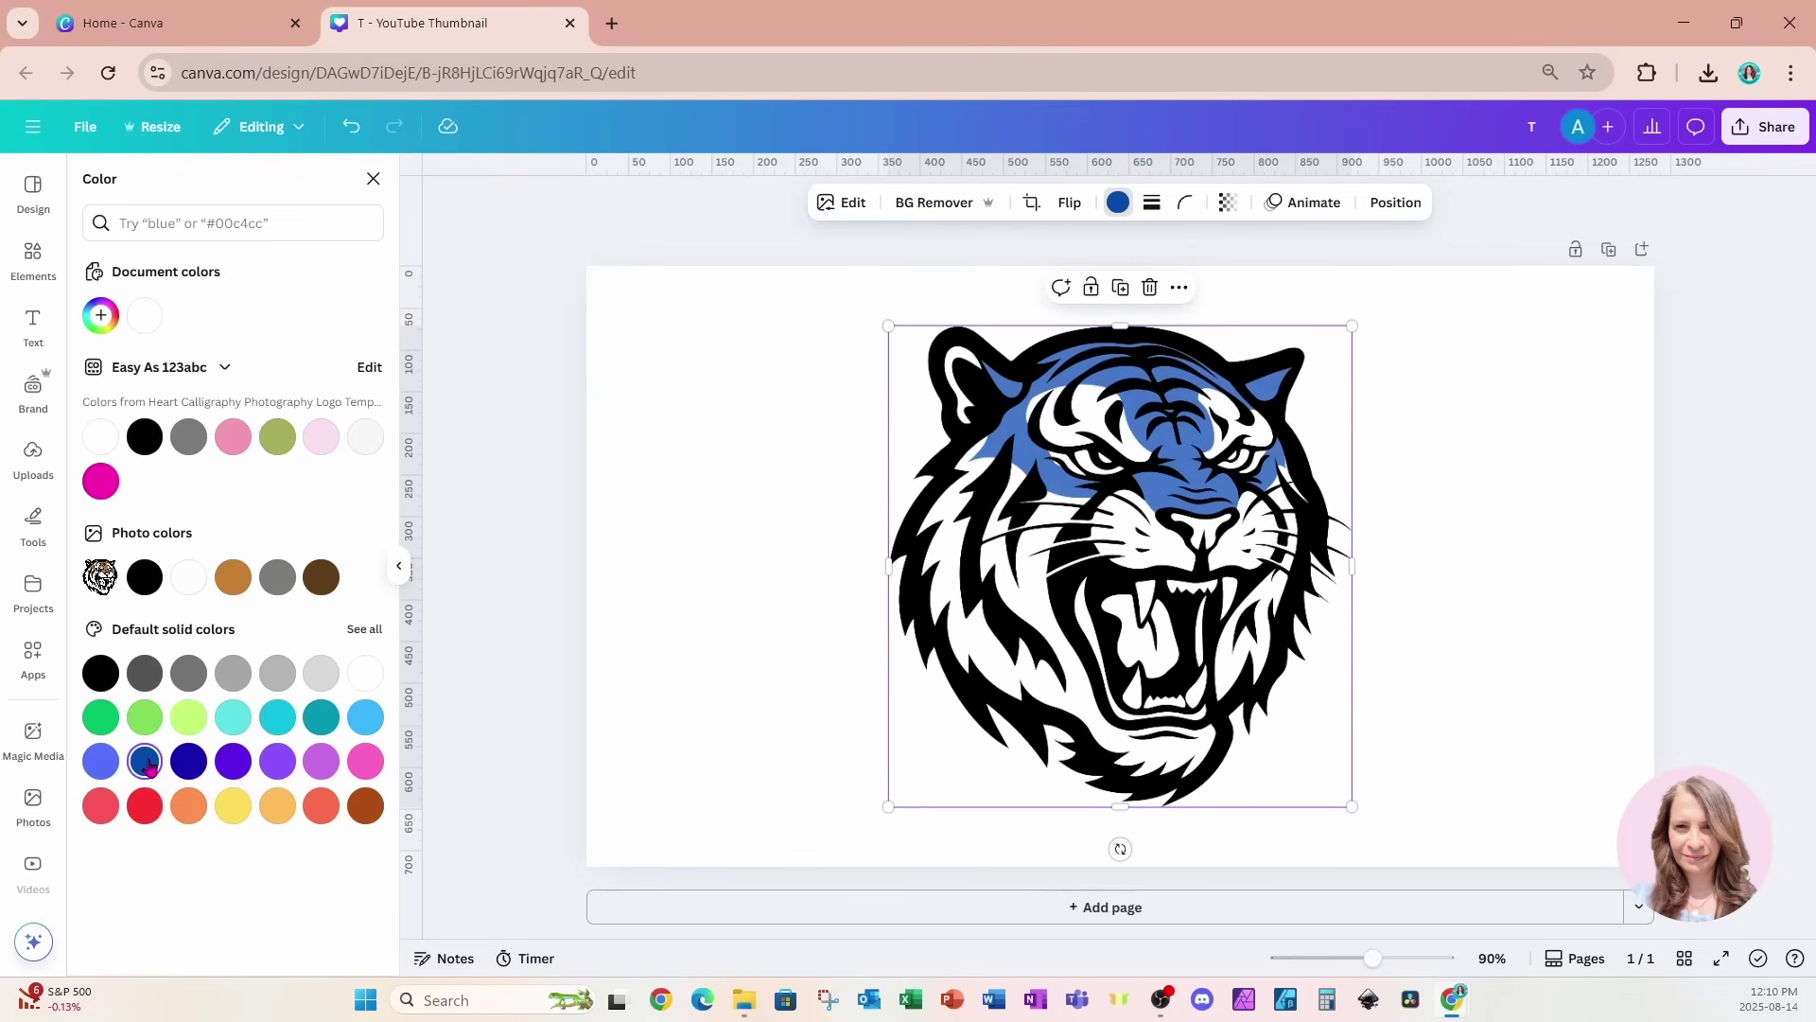
{"action": "left_click_drag", "start_coordinate": [1353, 805], "coordinate": [1221, 659]}
{"action": "left_click_drag", "start_coordinate": [1121, 619], "coordinate": [1156, 631]}
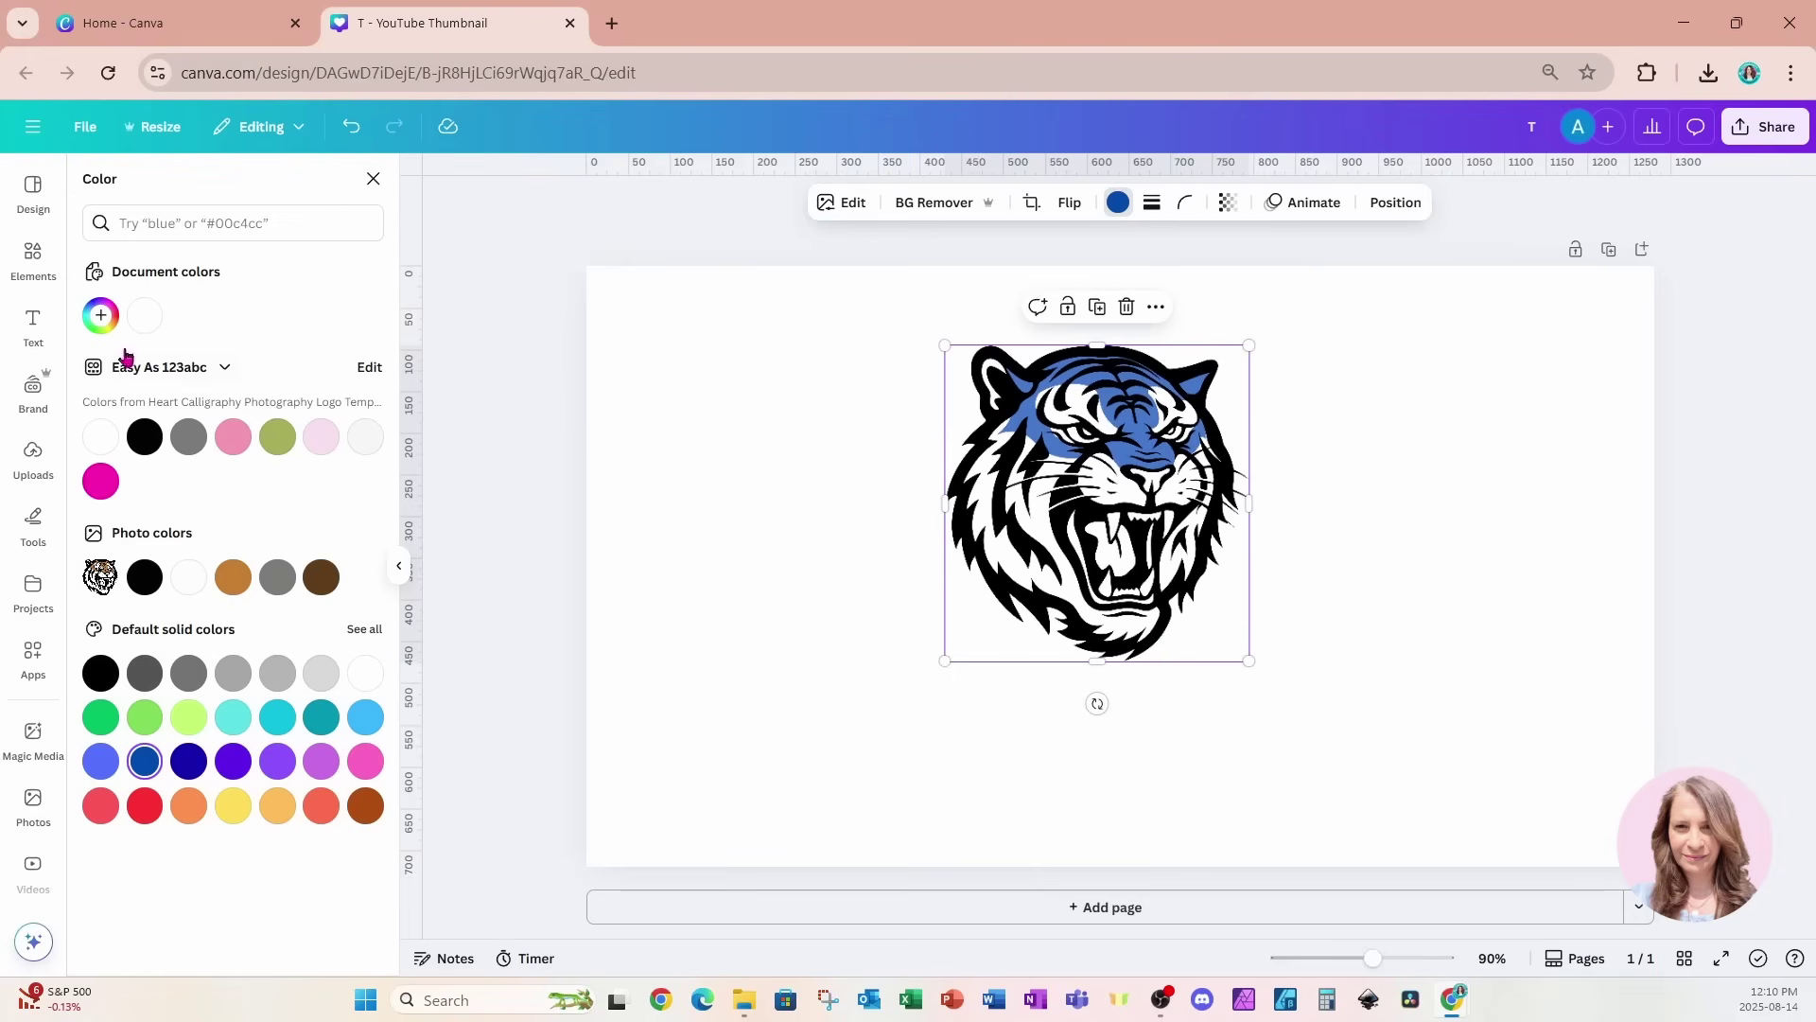
Add the recently used claw-scratch graphic below the tiger head and recolour it pure black
{"action": "left_click", "coordinate": [31, 270]}
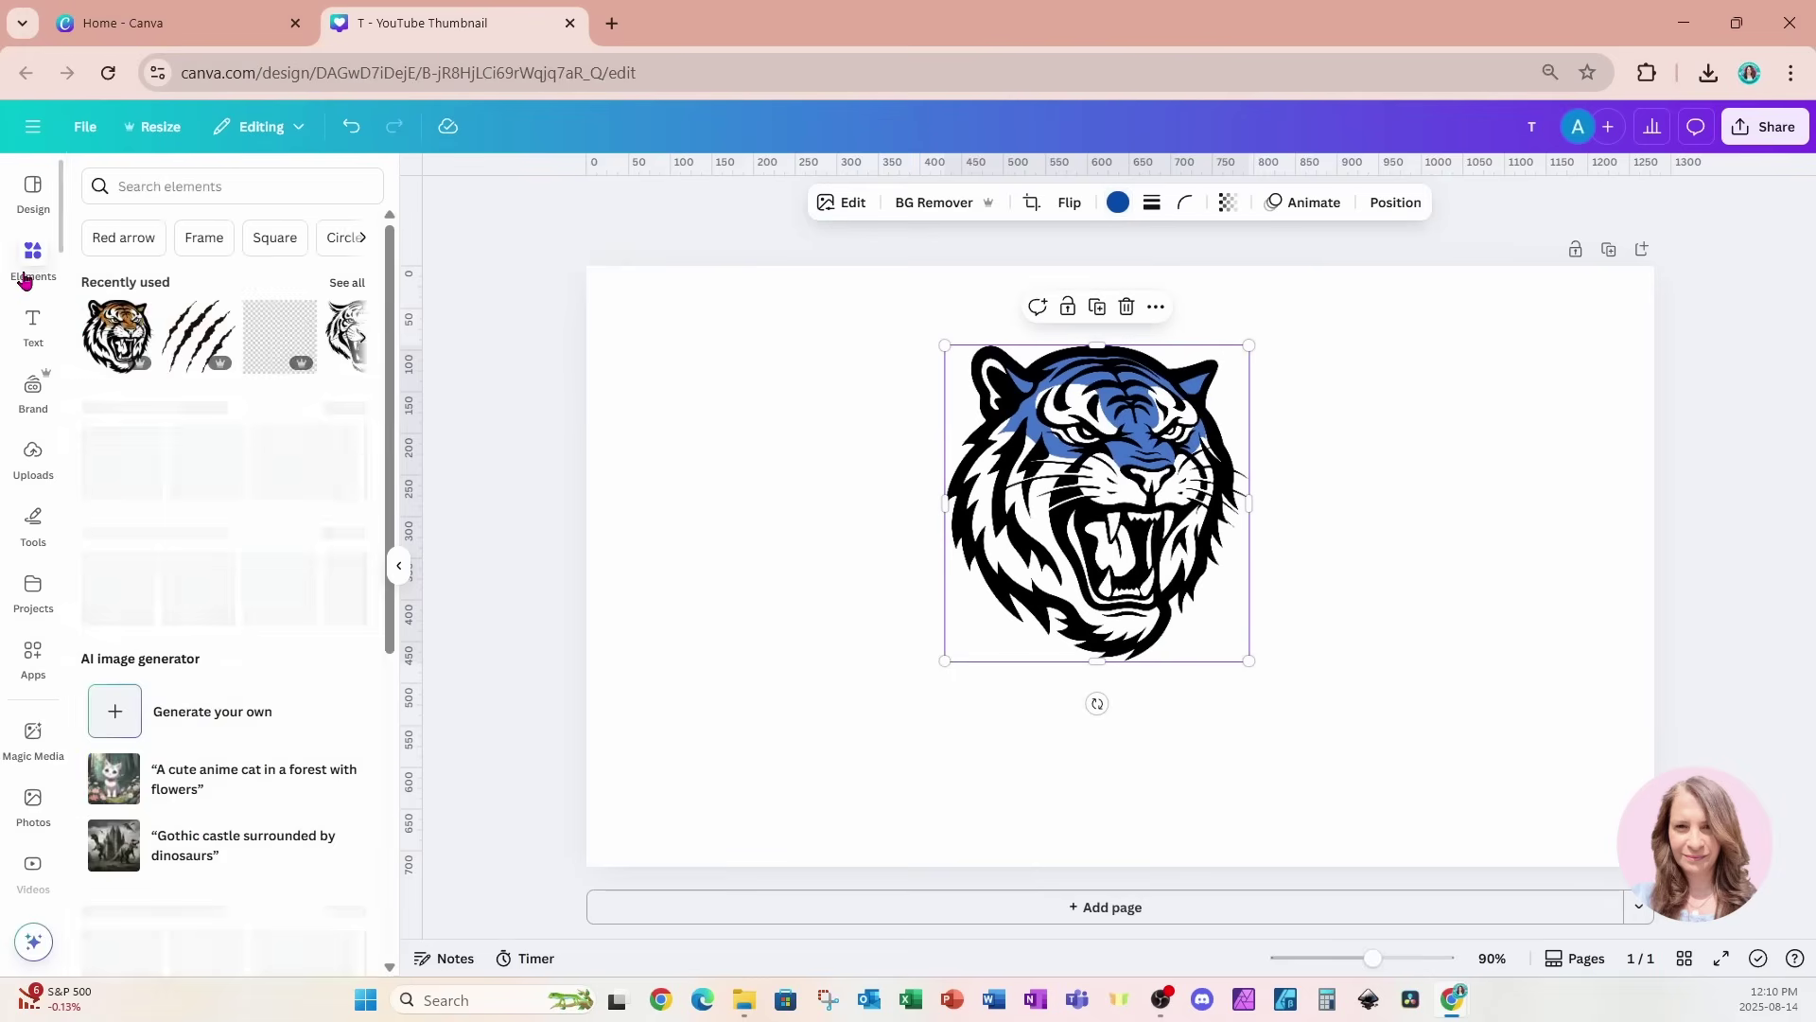
{"action": "left_click", "coordinate": [189, 337]}
{"action": "left_click_drag", "start_coordinate": [1137, 540], "coordinate": [1112, 671]}
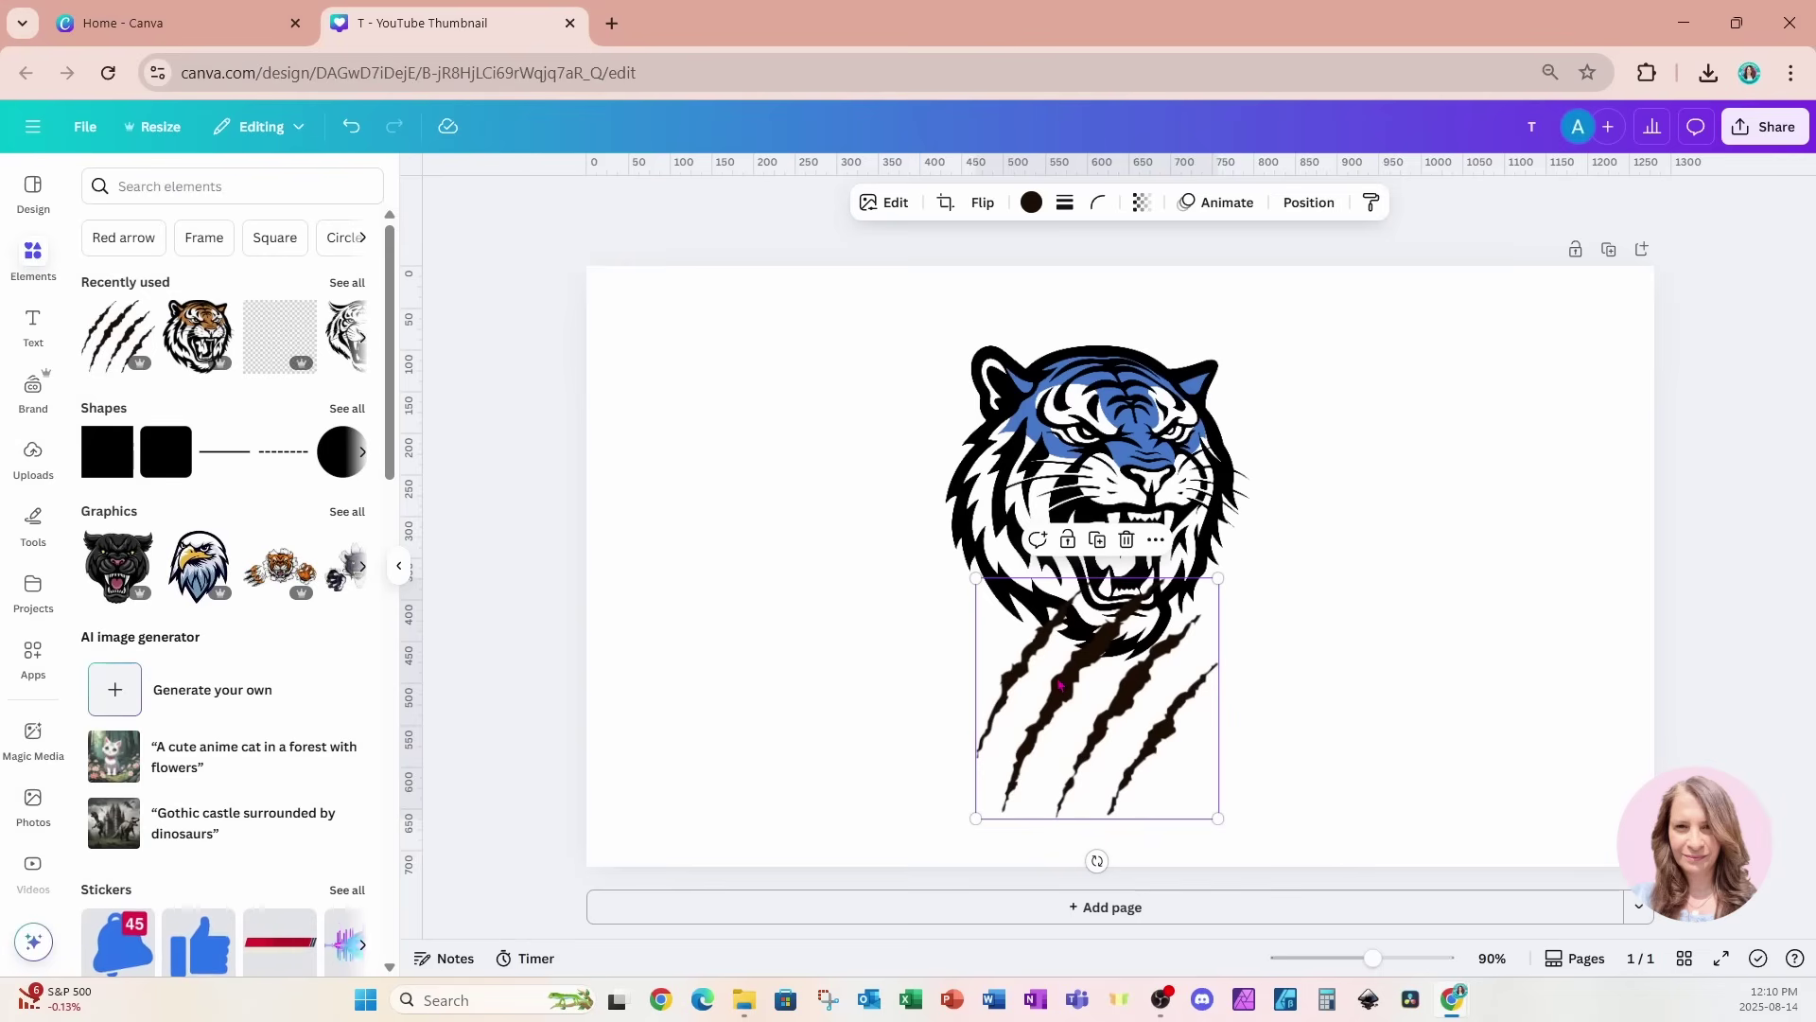
{"action": "left_click", "coordinate": [1031, 203]}
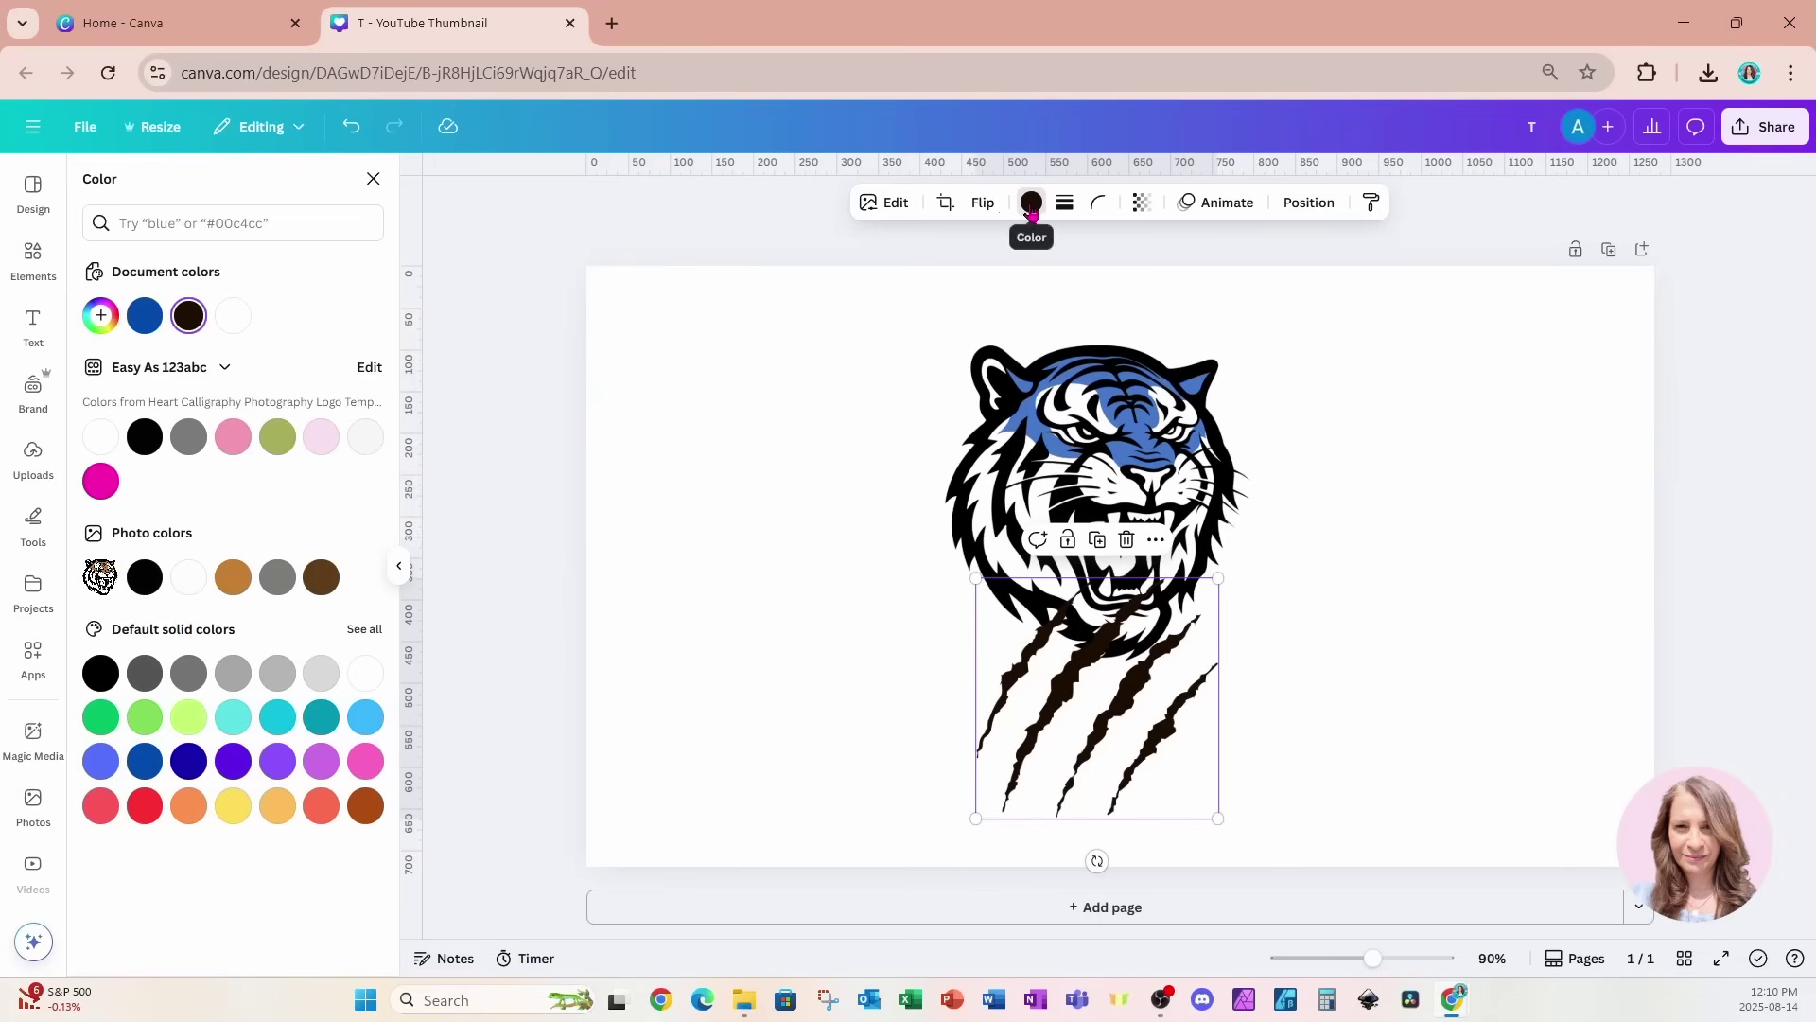
{"action": "left_click", "coordinate": [146, 439]}
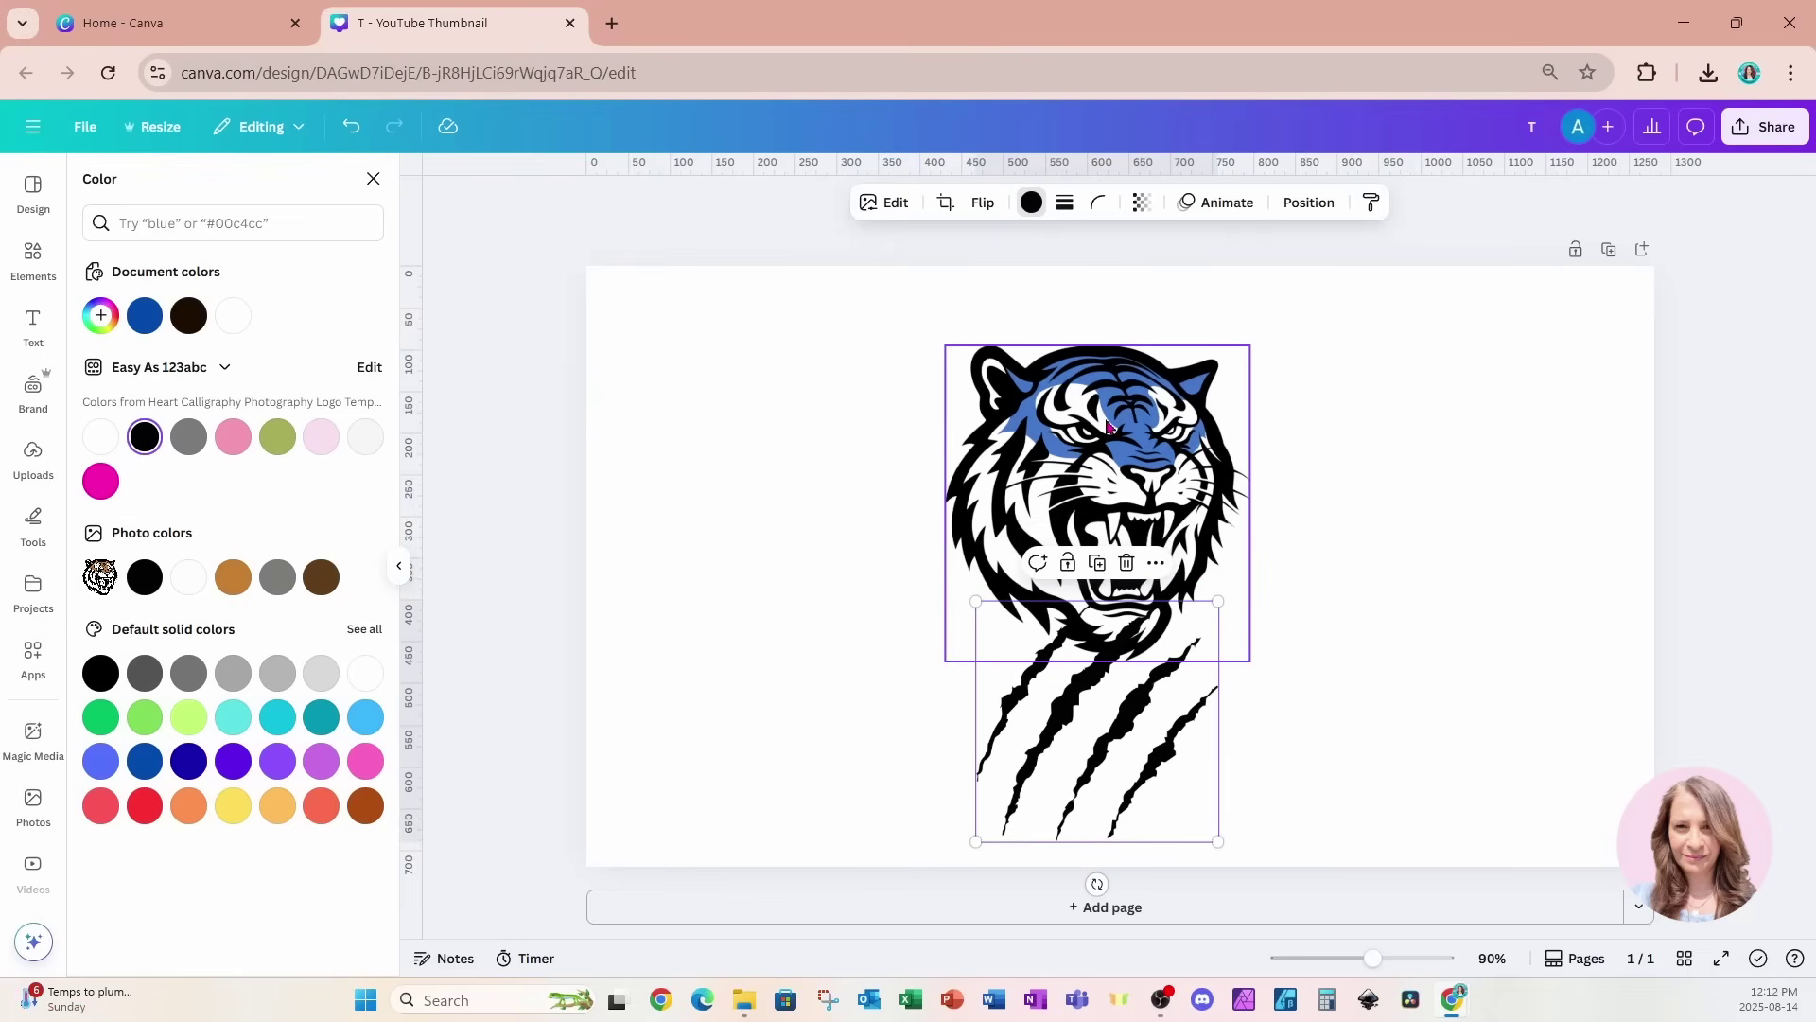
Copy the hex code of the blue used on the tiger head
{"action": "left_click", "coordinate": [1109, 413]}
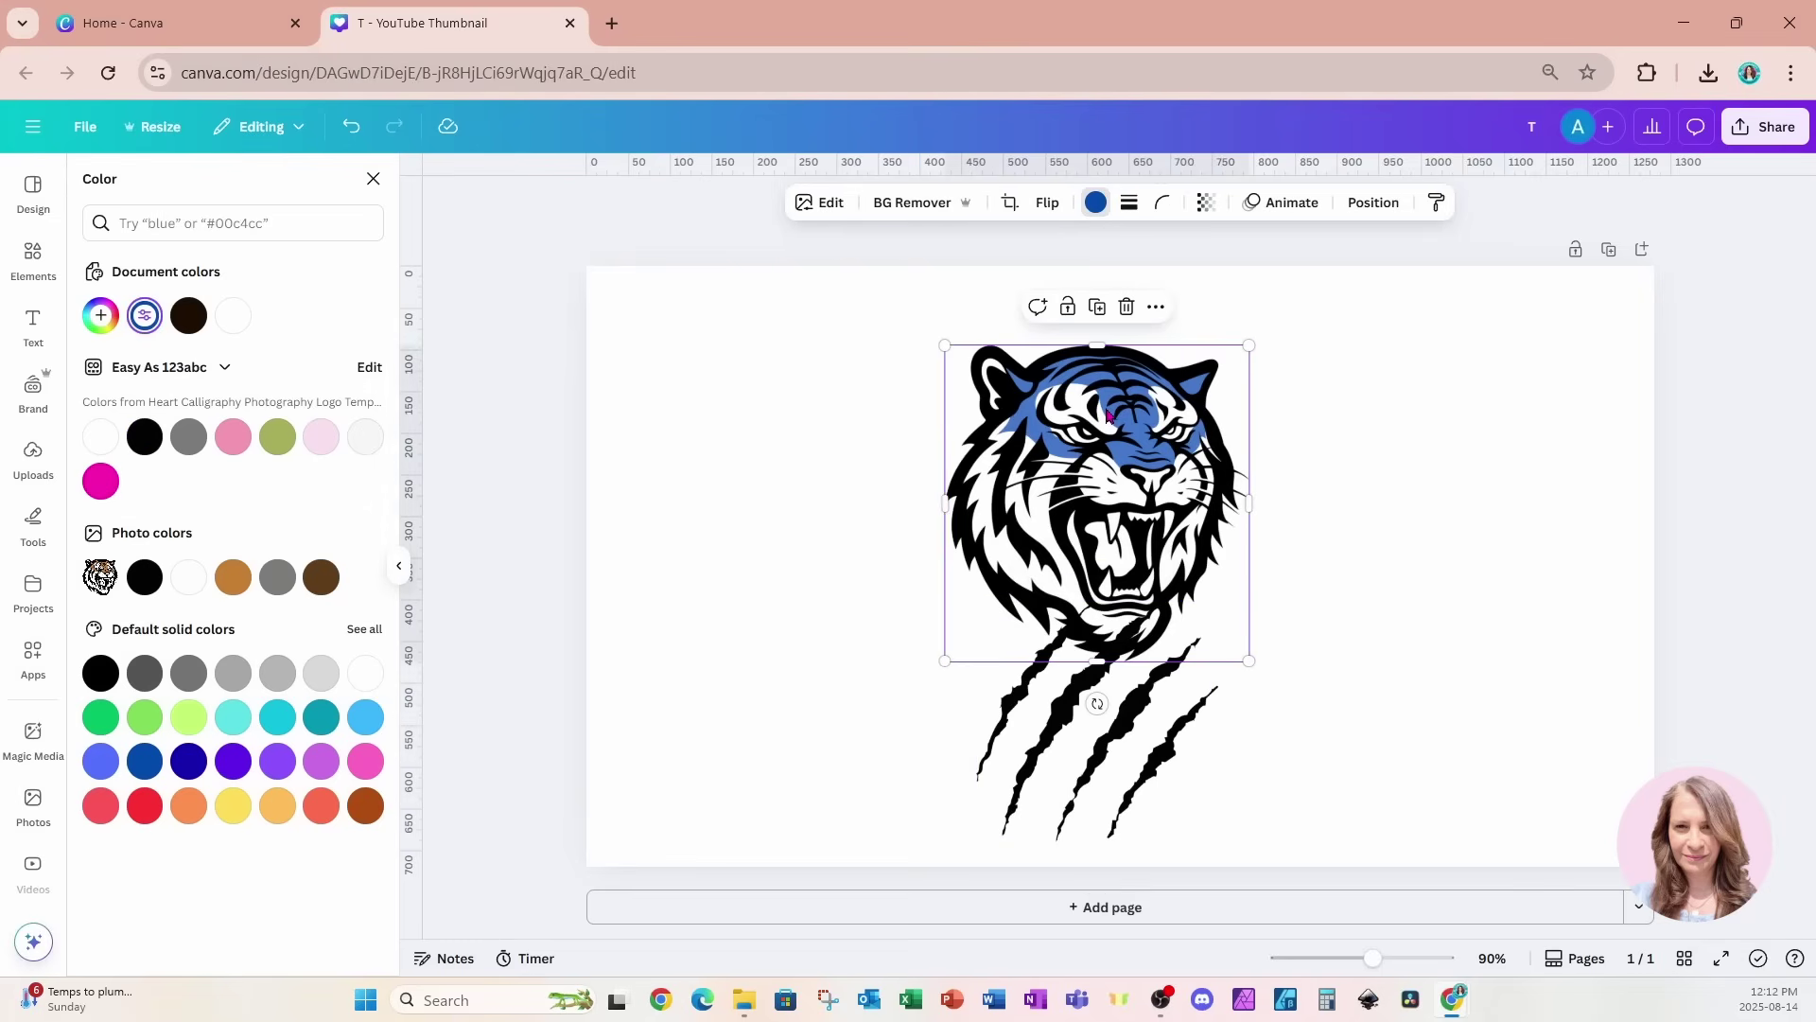
{"action": "left_click", "coordinate": [1099, 206]}
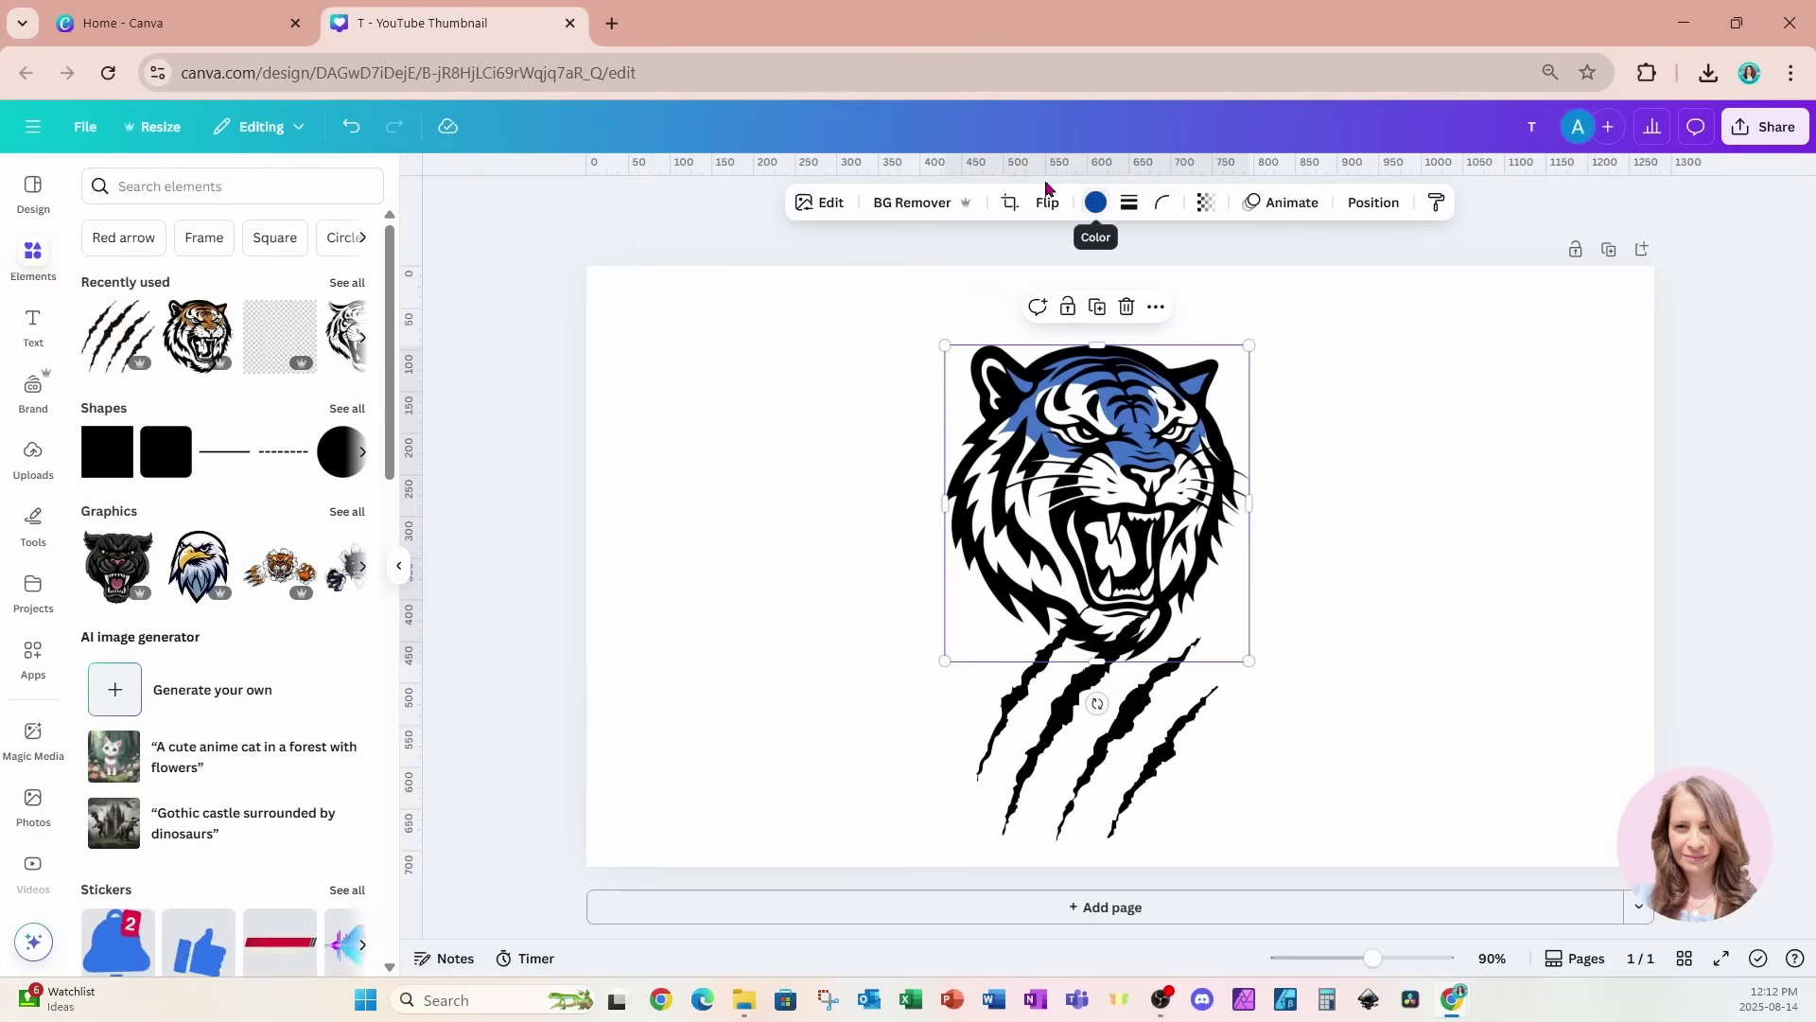
{"action": "left_click", "coordinate": [1095, 203]}
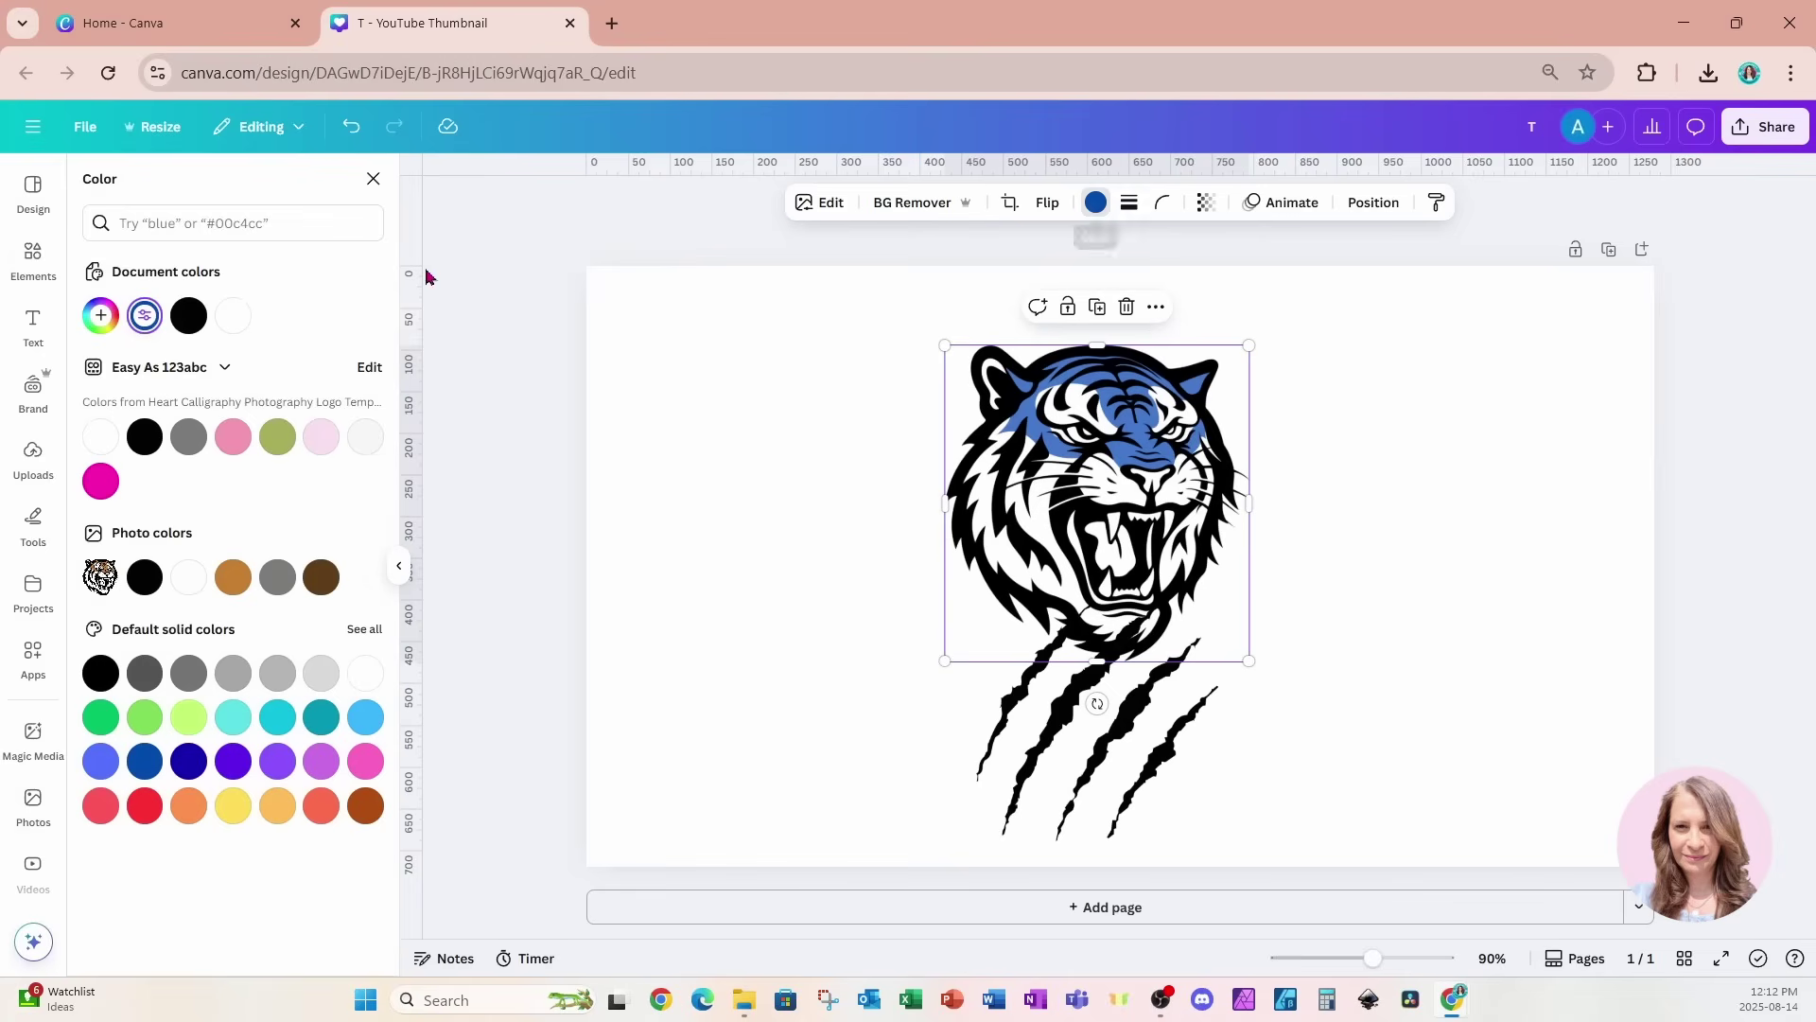
{"action": "left_click", "coordinate": [146, 320]}
{"action": "left_click", "coordinate": [188, 514]}
{"action": "left_click_drag", "start_coordinate": [188, 514], "coordinate": [114, 514]}
{"action": "key", "text": "ctrl+c"}
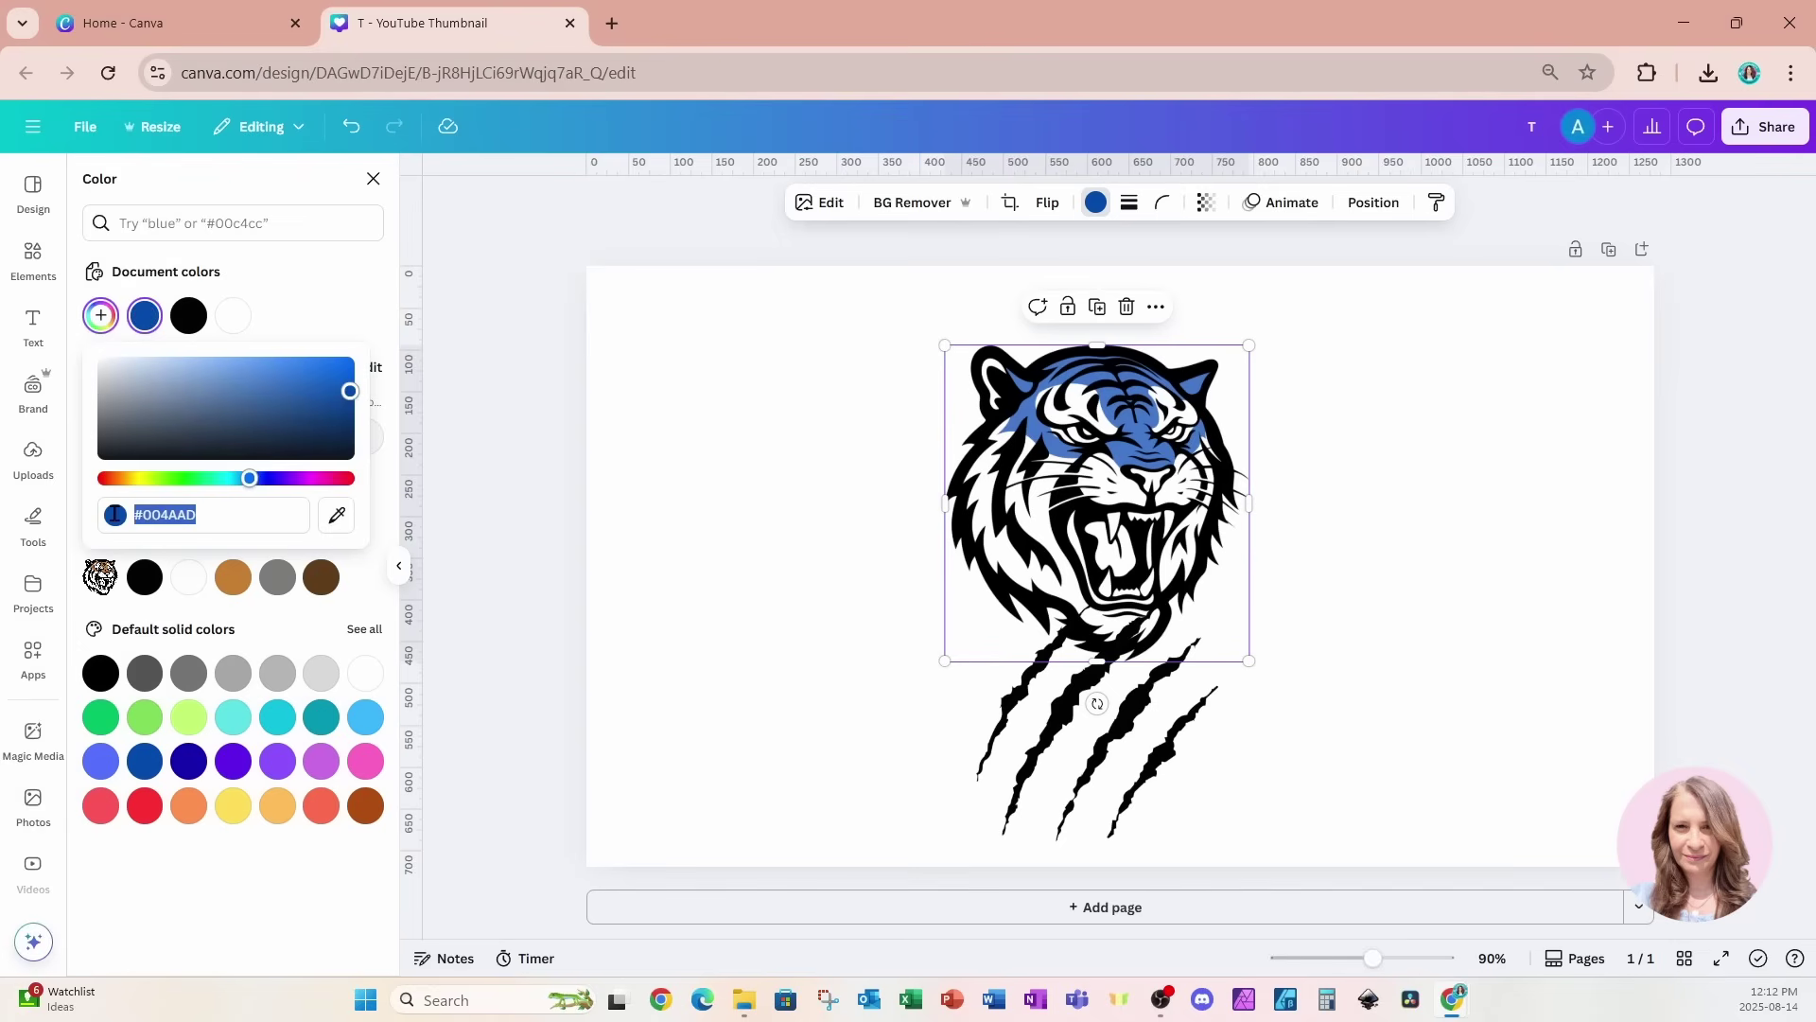
Give the claw marks an Outline shadow in #004AAD and make the outline thicker than the default size 25
{"action": "left_click", "coordinate": [1070, 728]}
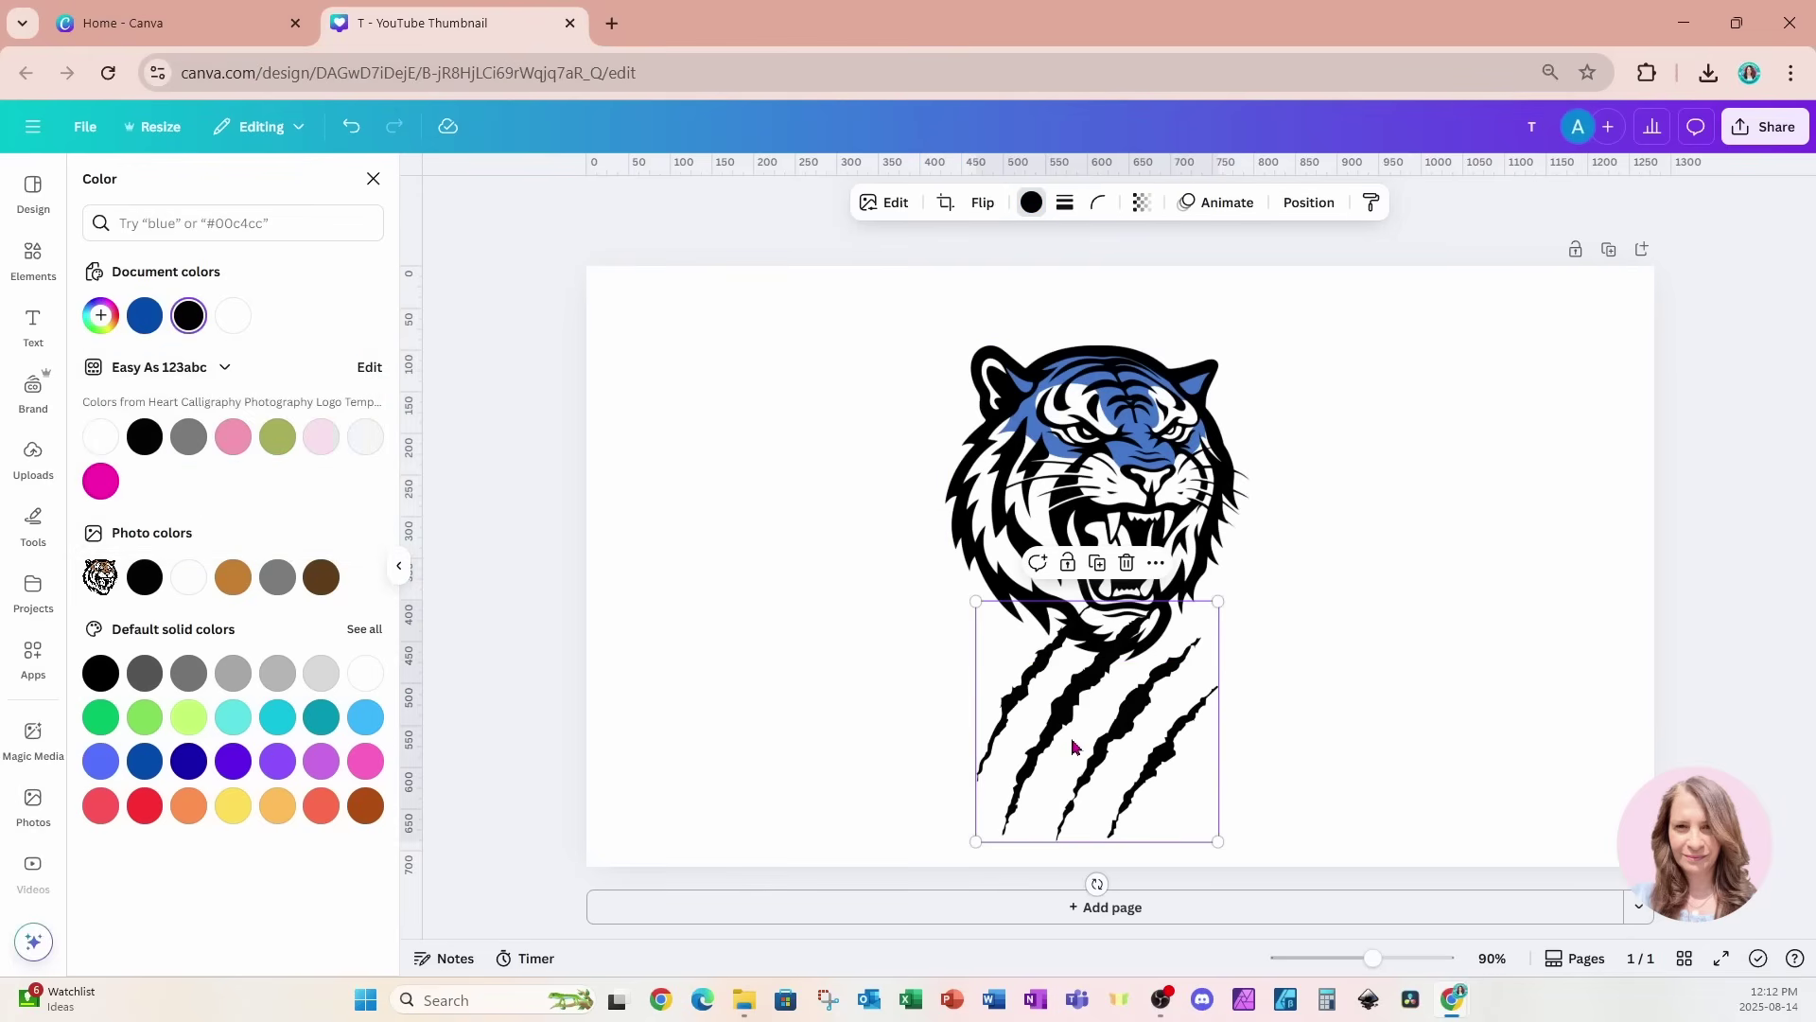
{"action": "left_click", "coordinate": [889, 203]}
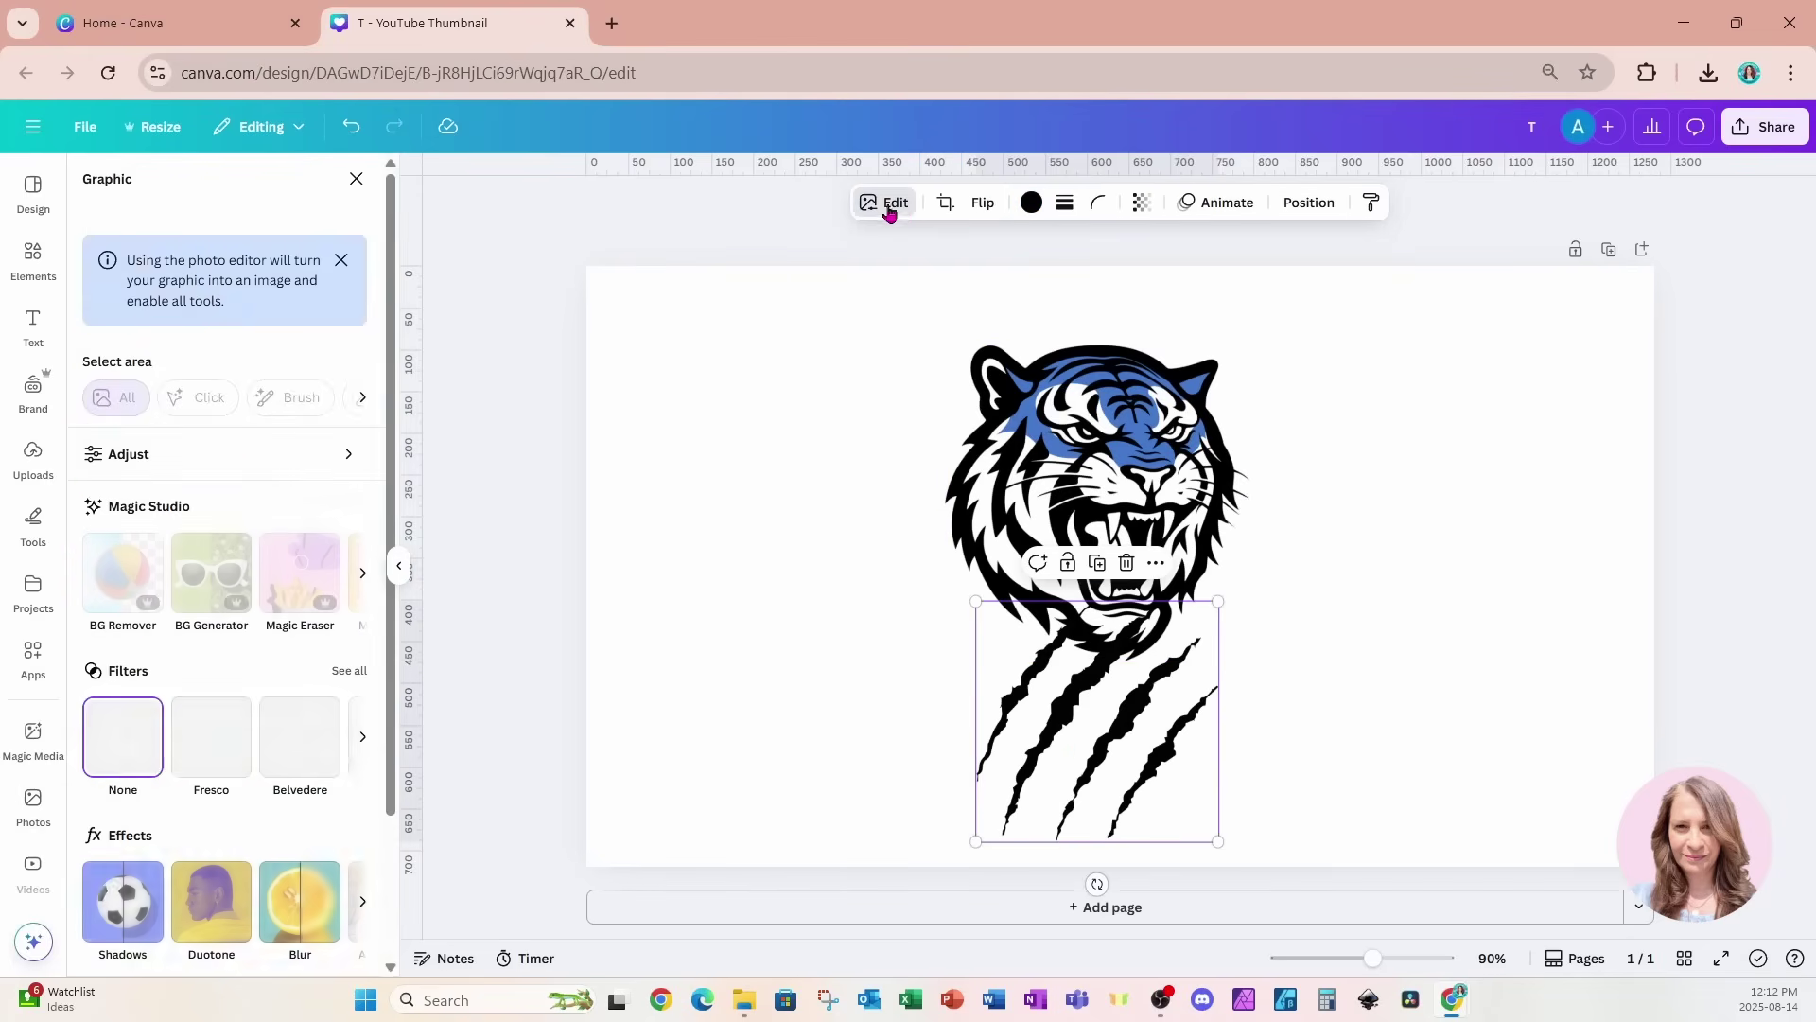
{"action": "left_click", "coordinate": [124, 926]}
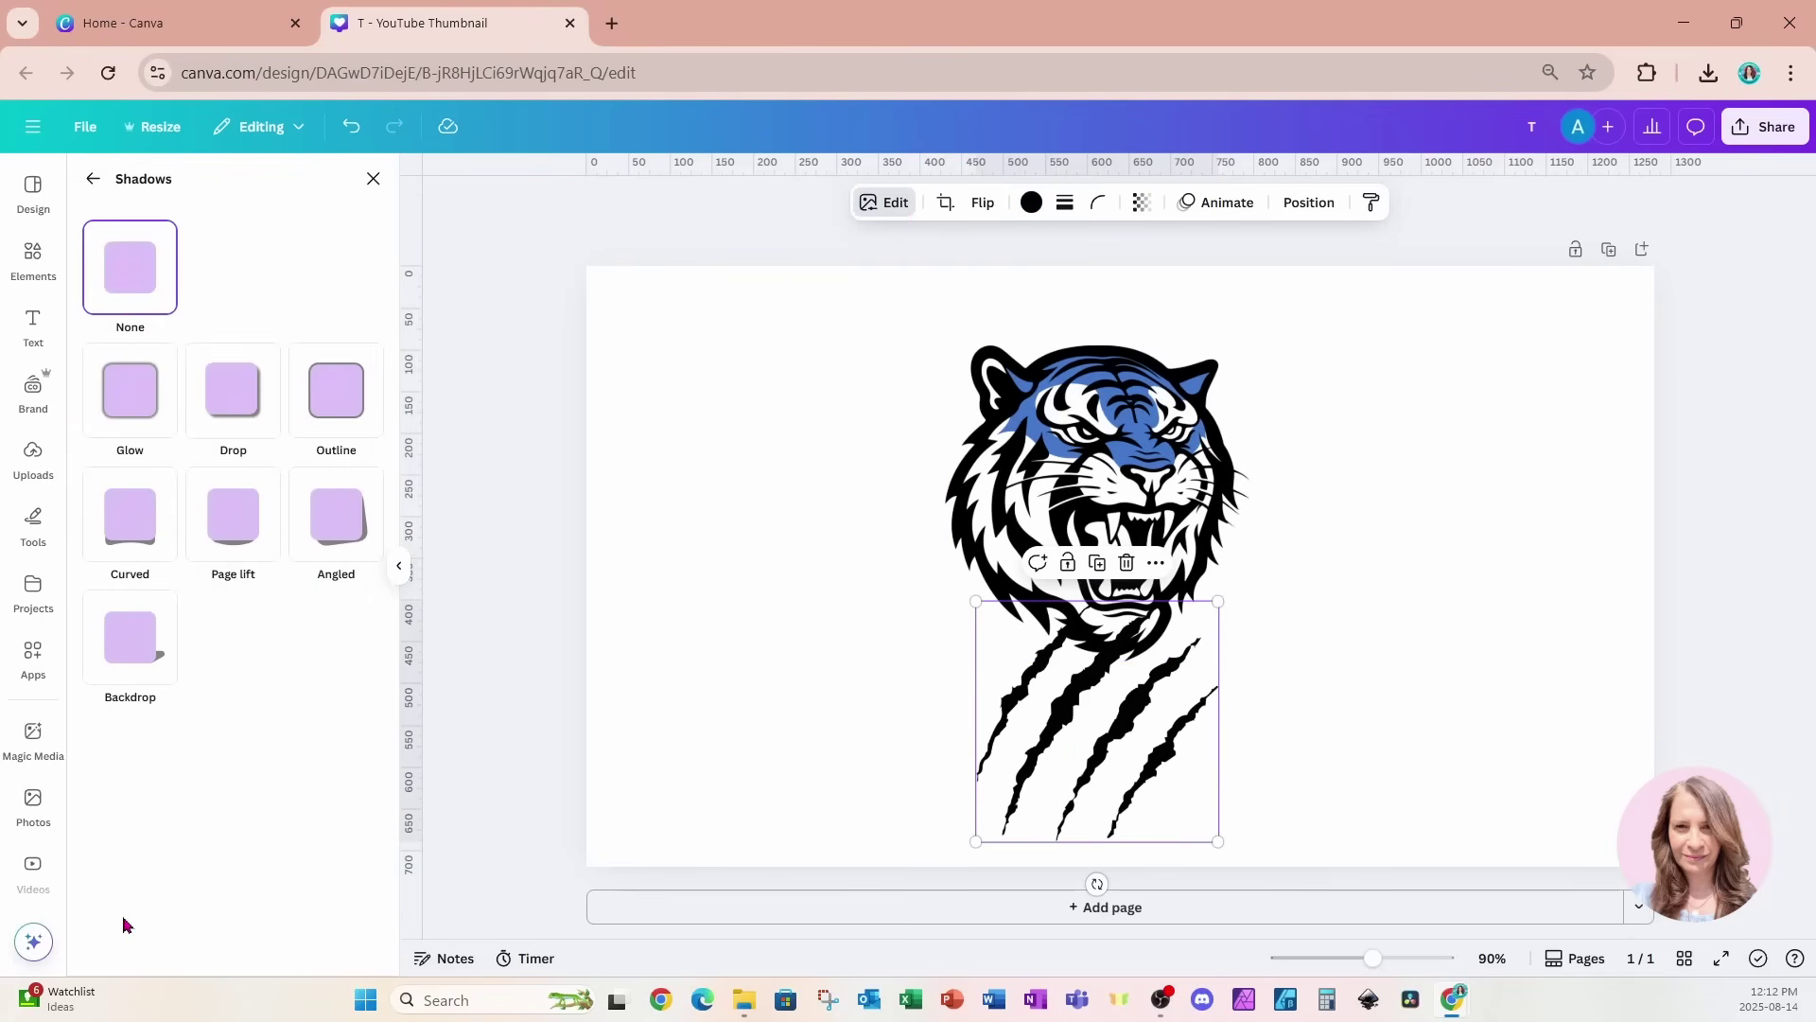
{"action": "left_click", "coordinate": [350, 400]}
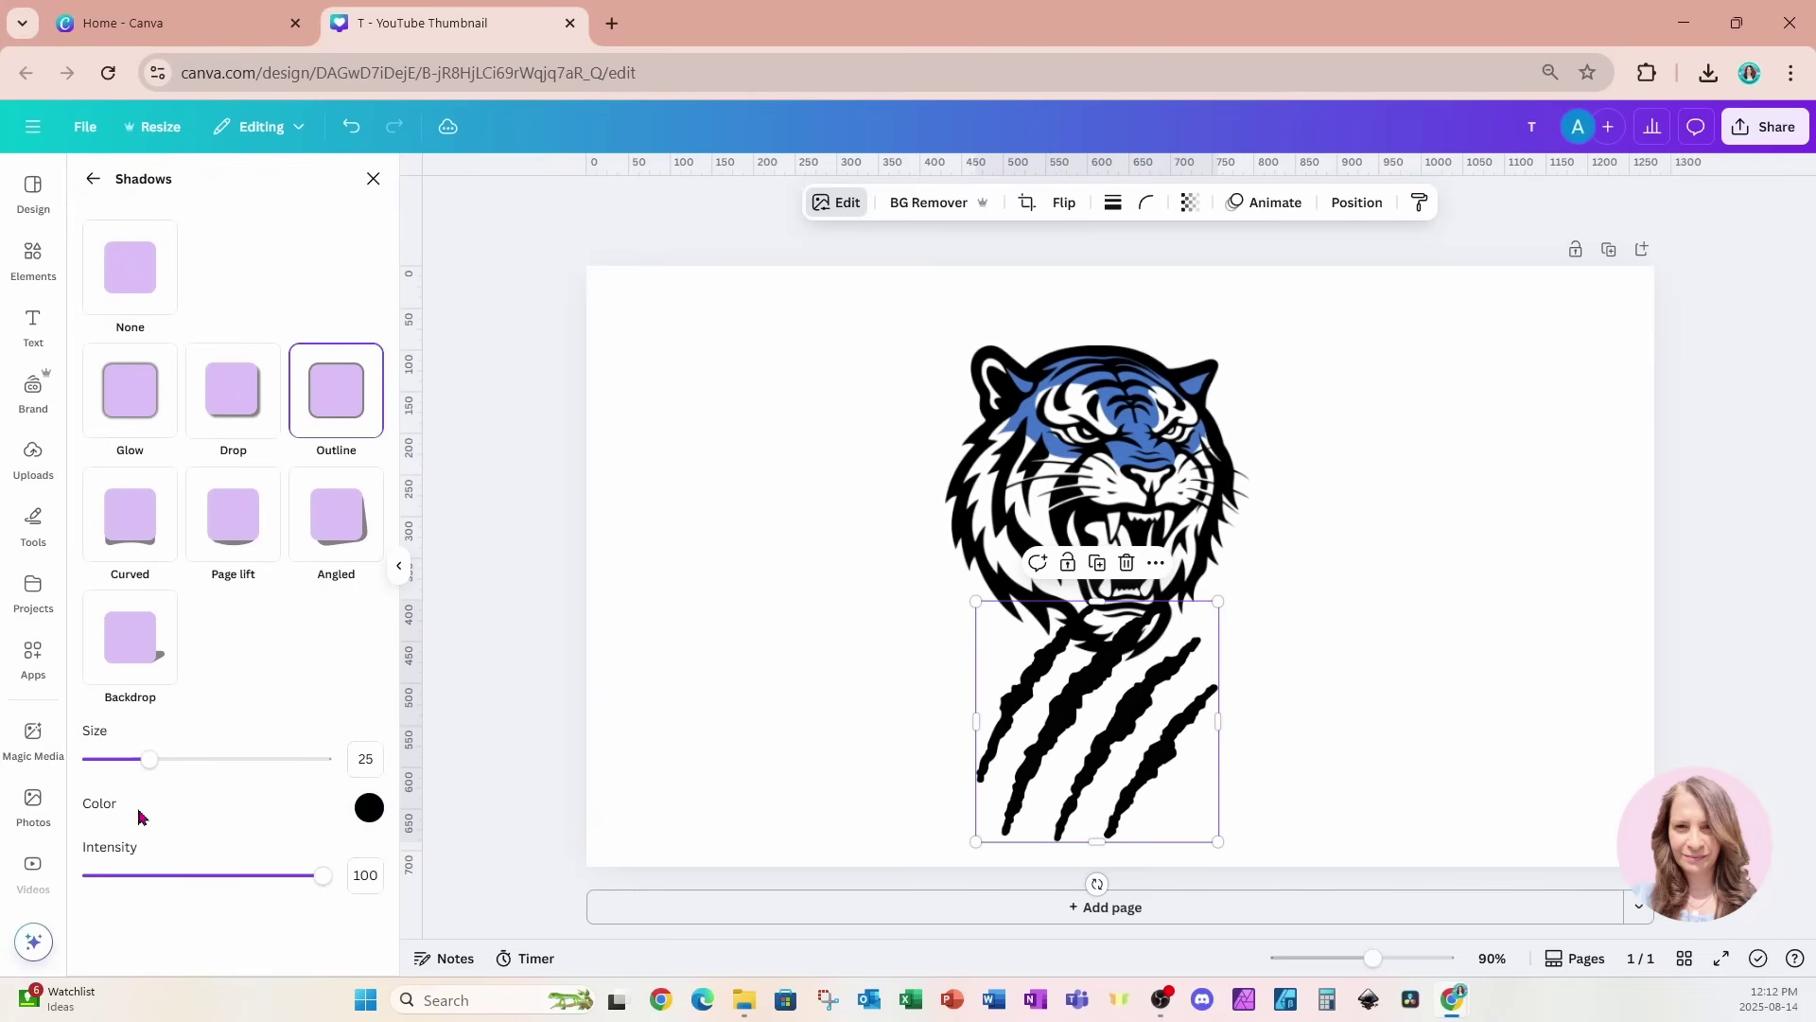
{"action": "left_click", "coordinate": [371, 812]}
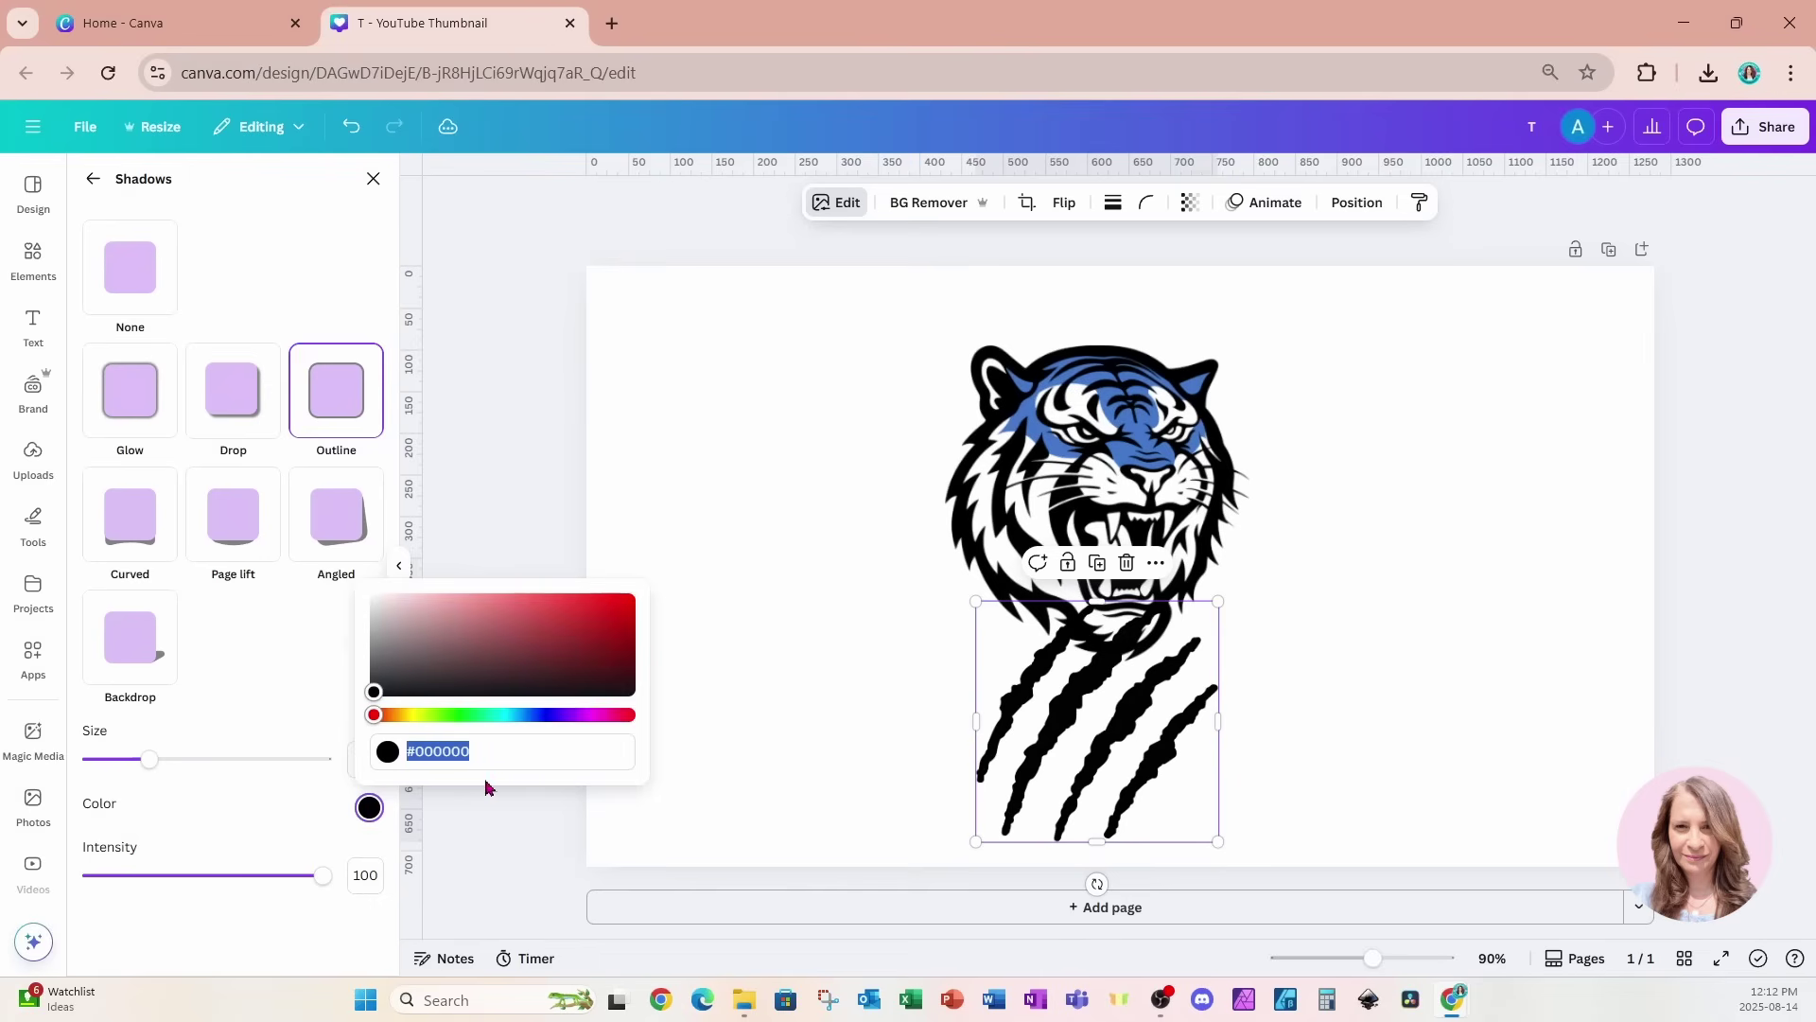
{"action": "key", "text": "ctrl+v"}
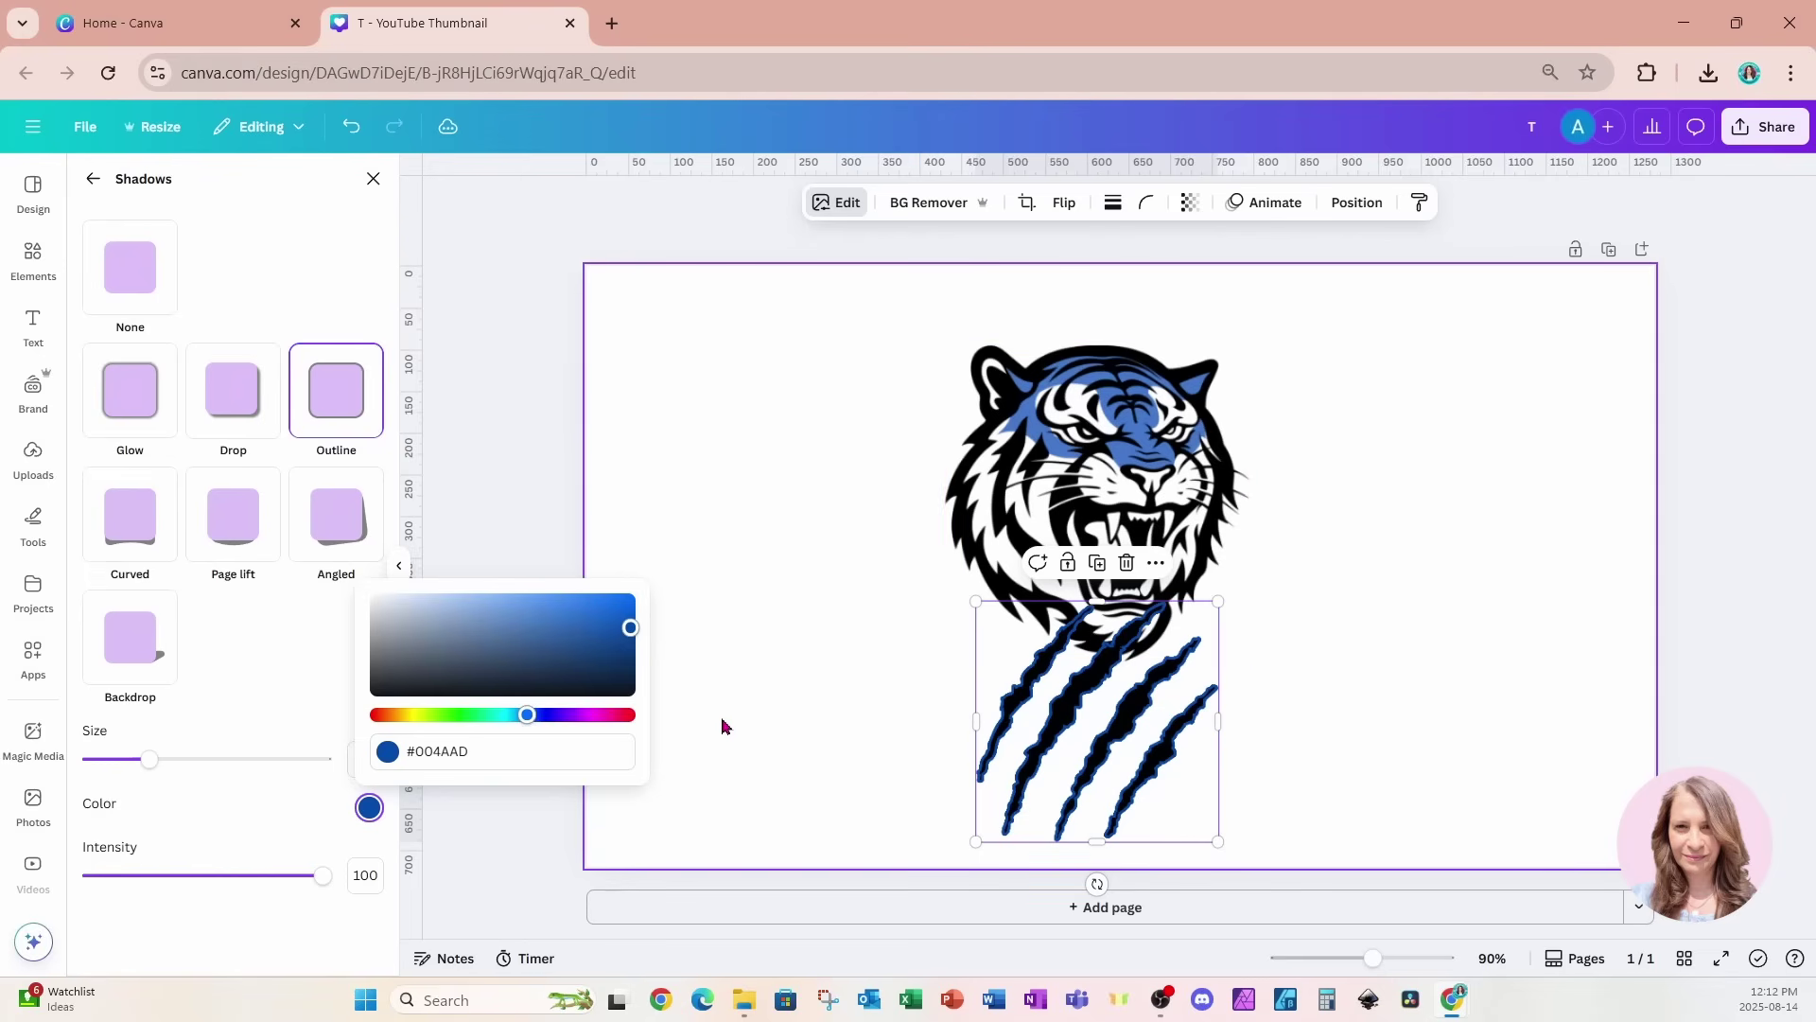
{"action": "left_click_drag", "start_coordinate": [152, 760], "coordinate": [185, 763]}
{"action": "left_click", "coordinate": [649, 596]}
Send the claw marks behind the tiger head, rotate them slightly clockwise and tuck them under its chin
{"action": "left_click", "coordinate": [1048, 711]}
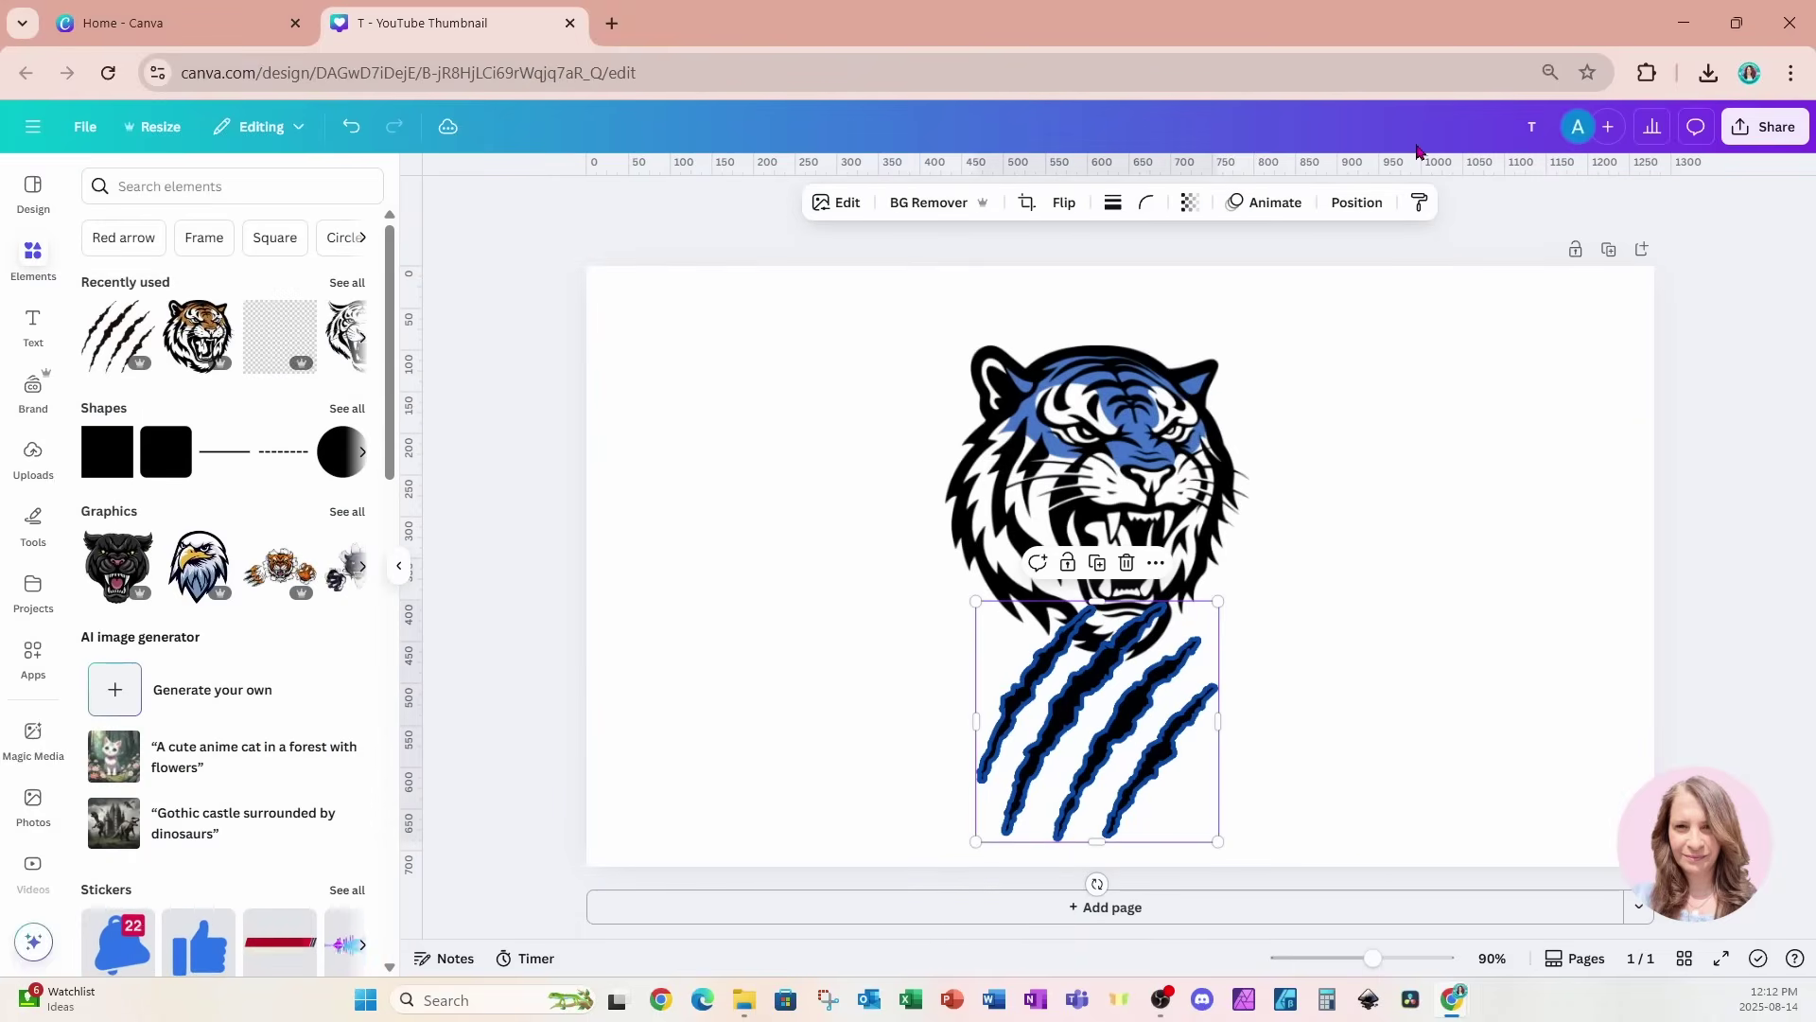
{"action": "left_click", "coordinate": [1358, 203]}
{"action": "left_click_drag", "start_coordinate": [316, 336], "coordinate": [320, 421]}
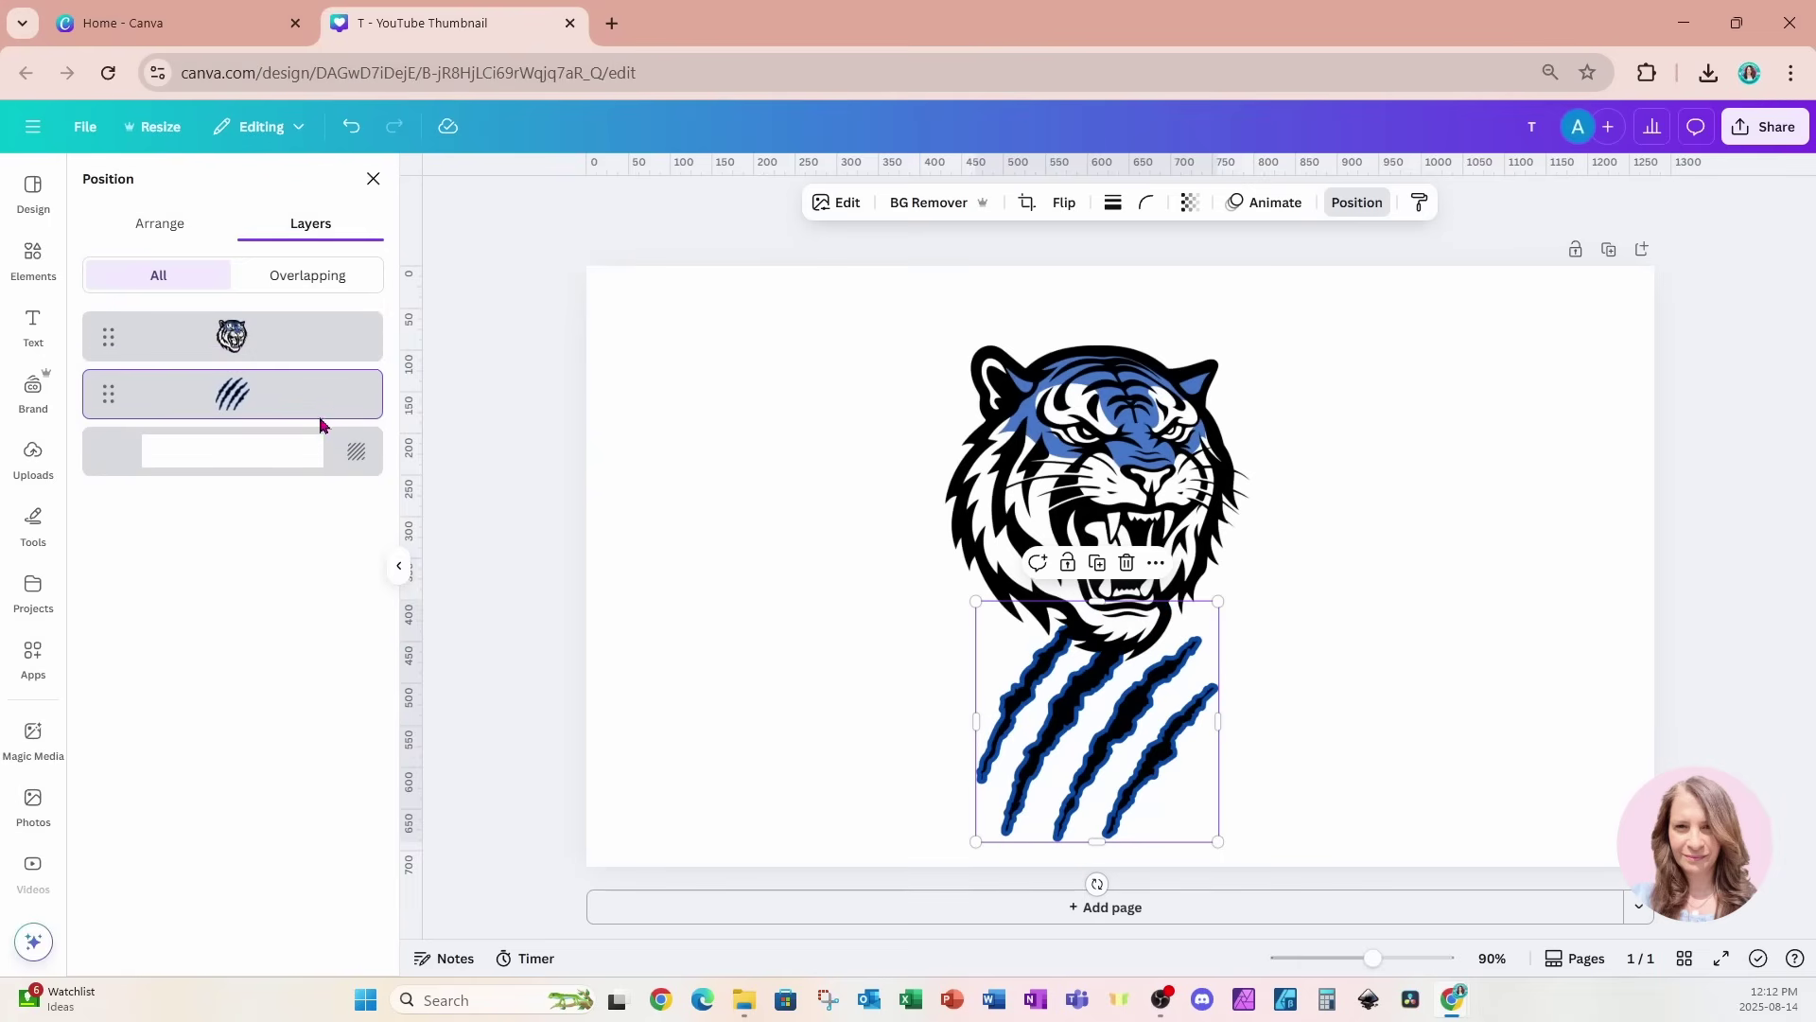
{"action": "left_click_drag", "start_coordinate": [1077, 757], "coordinate": [1069, 732]}
{"action": "left_click_drag", "start_coordinate": [1089, 859], "coordinate": [1046, 861]}
{"action": "left_click_drag", "start_coordinate": [1037, 743], "coordinate": [1048, 730]}
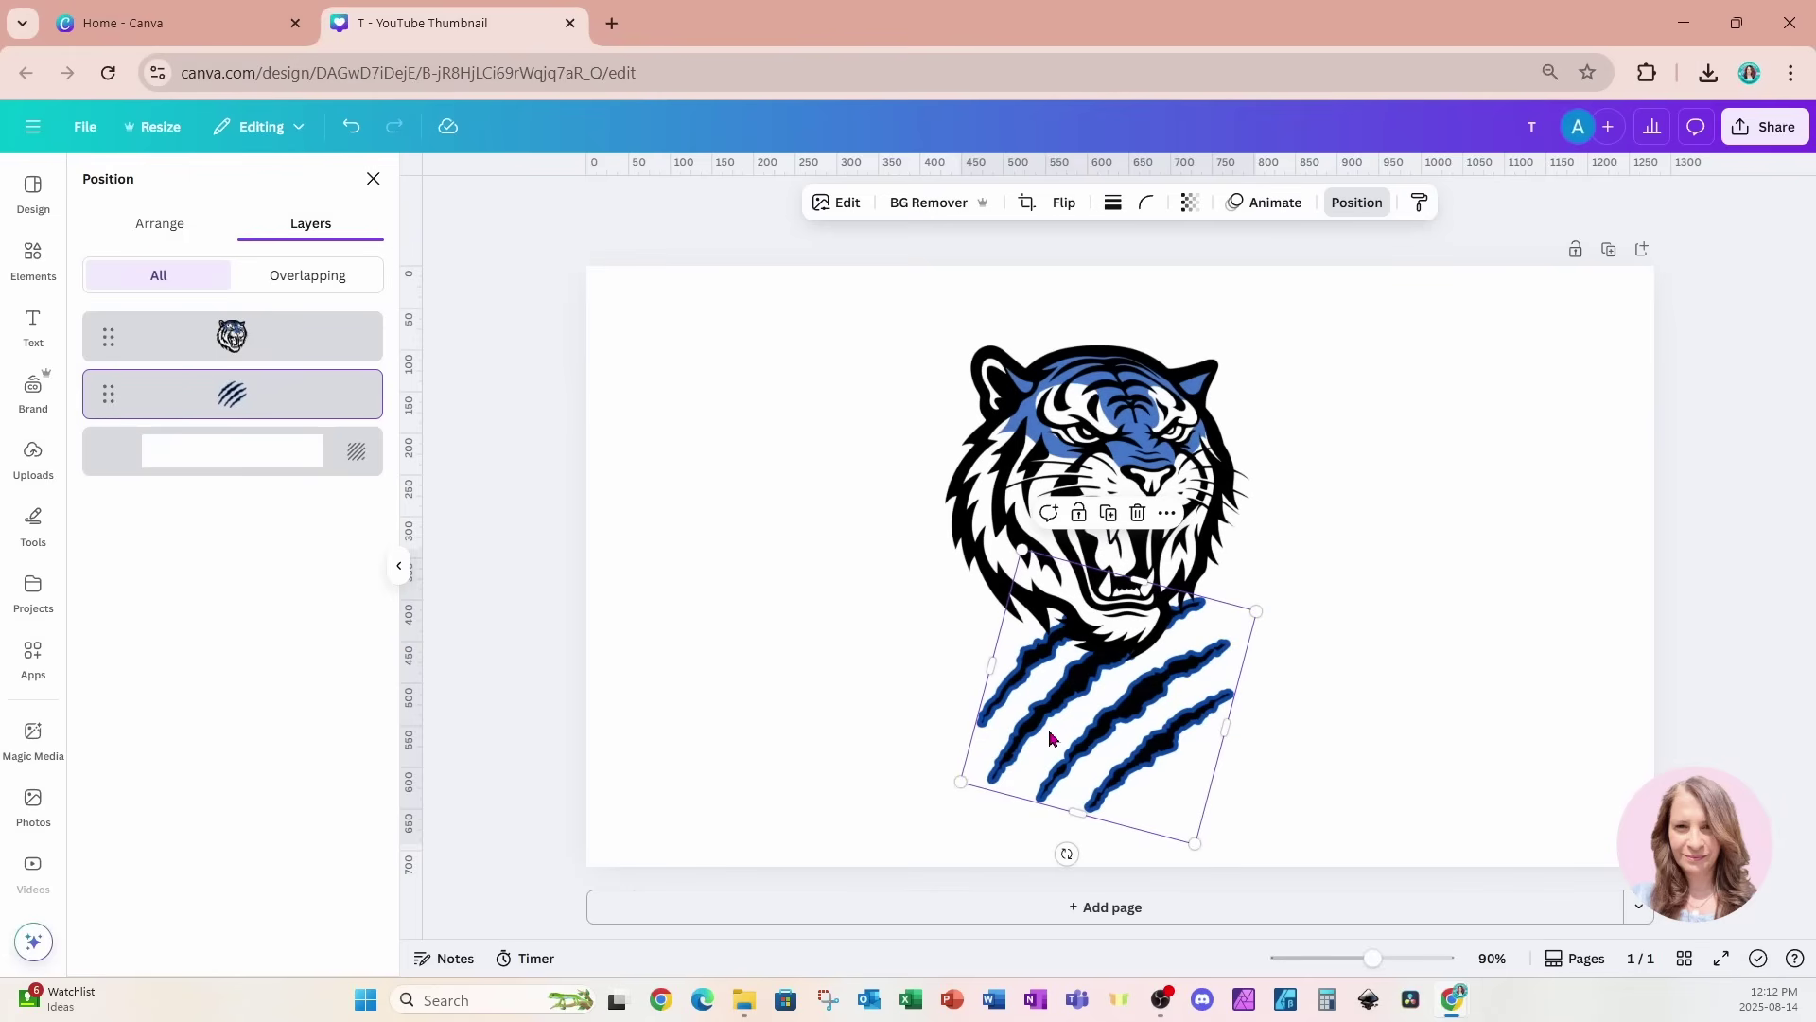
Enlarge the tiger head and claw marks together so they span nearly the full page height
{"action": "left_click_drag", "start_coordinate": [690, 322], "coordinate": [1358, 864]}
{"action": "left_click_drag", "start_coordinate": [1253, 845], "coordinate": [1295, 875]}
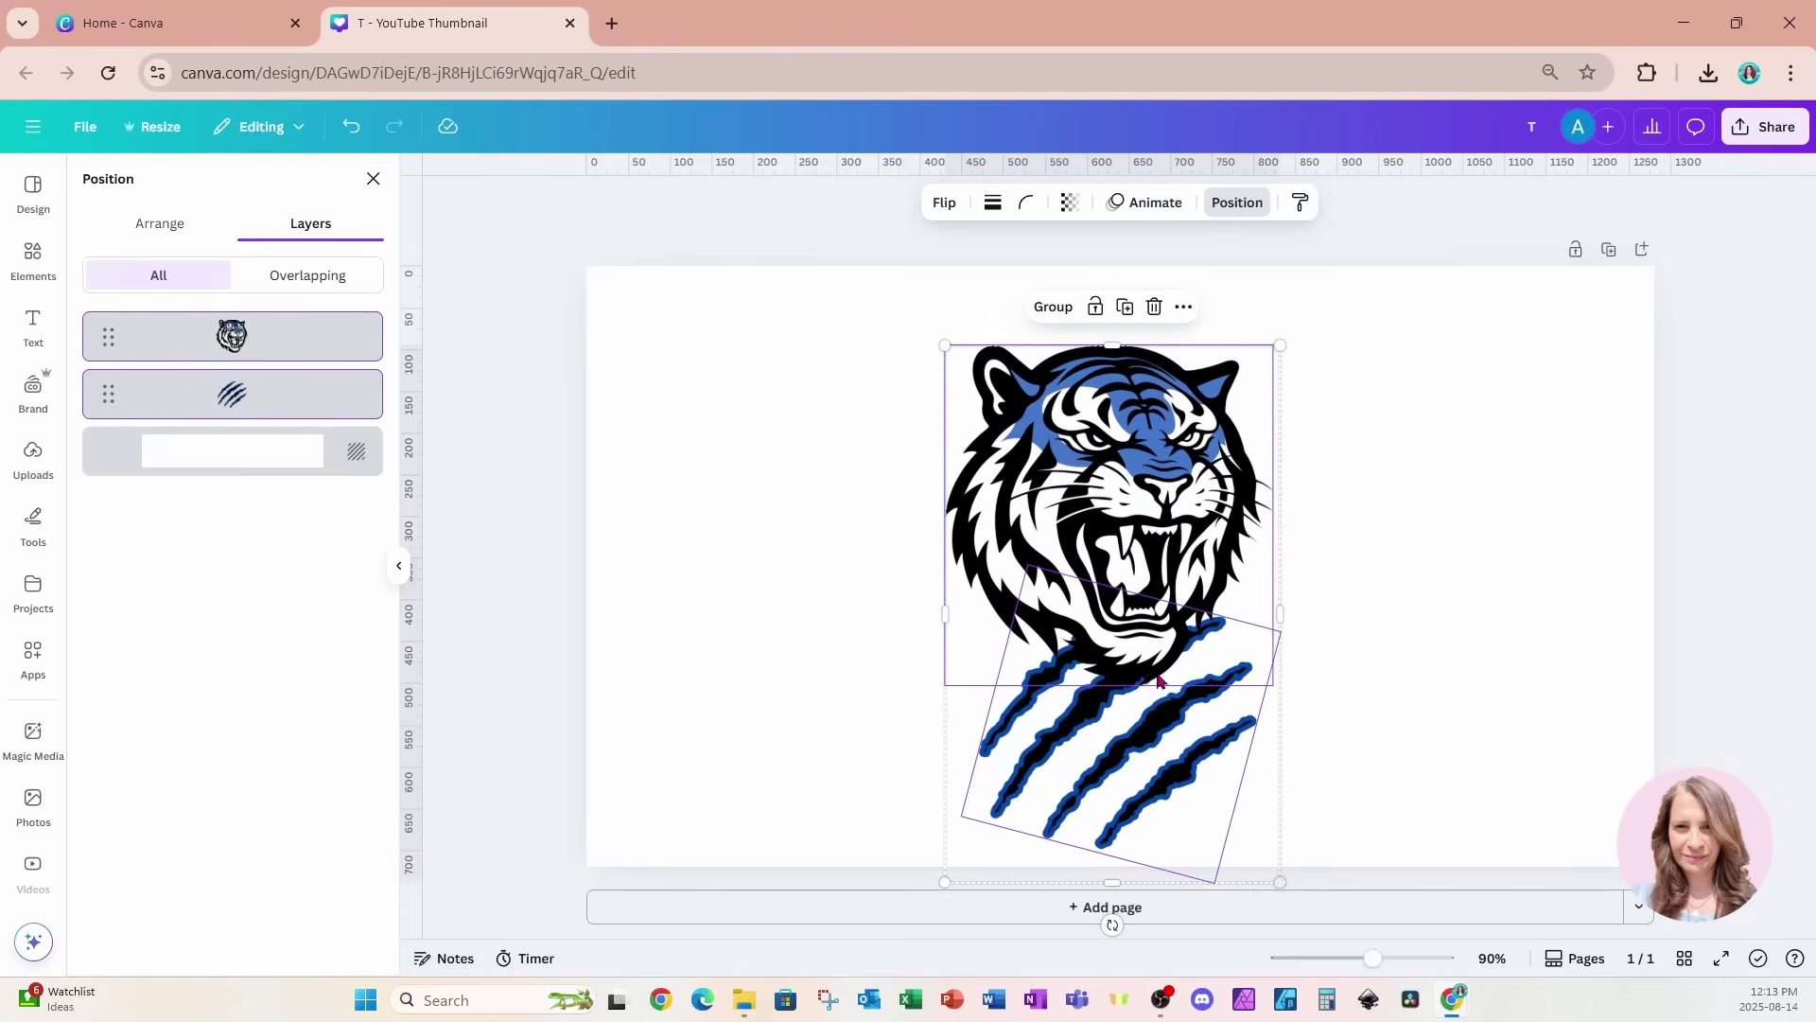
{"action": "left_click_drag", "start_coordinate": [945, 346], "coordinate": [927, 315]}
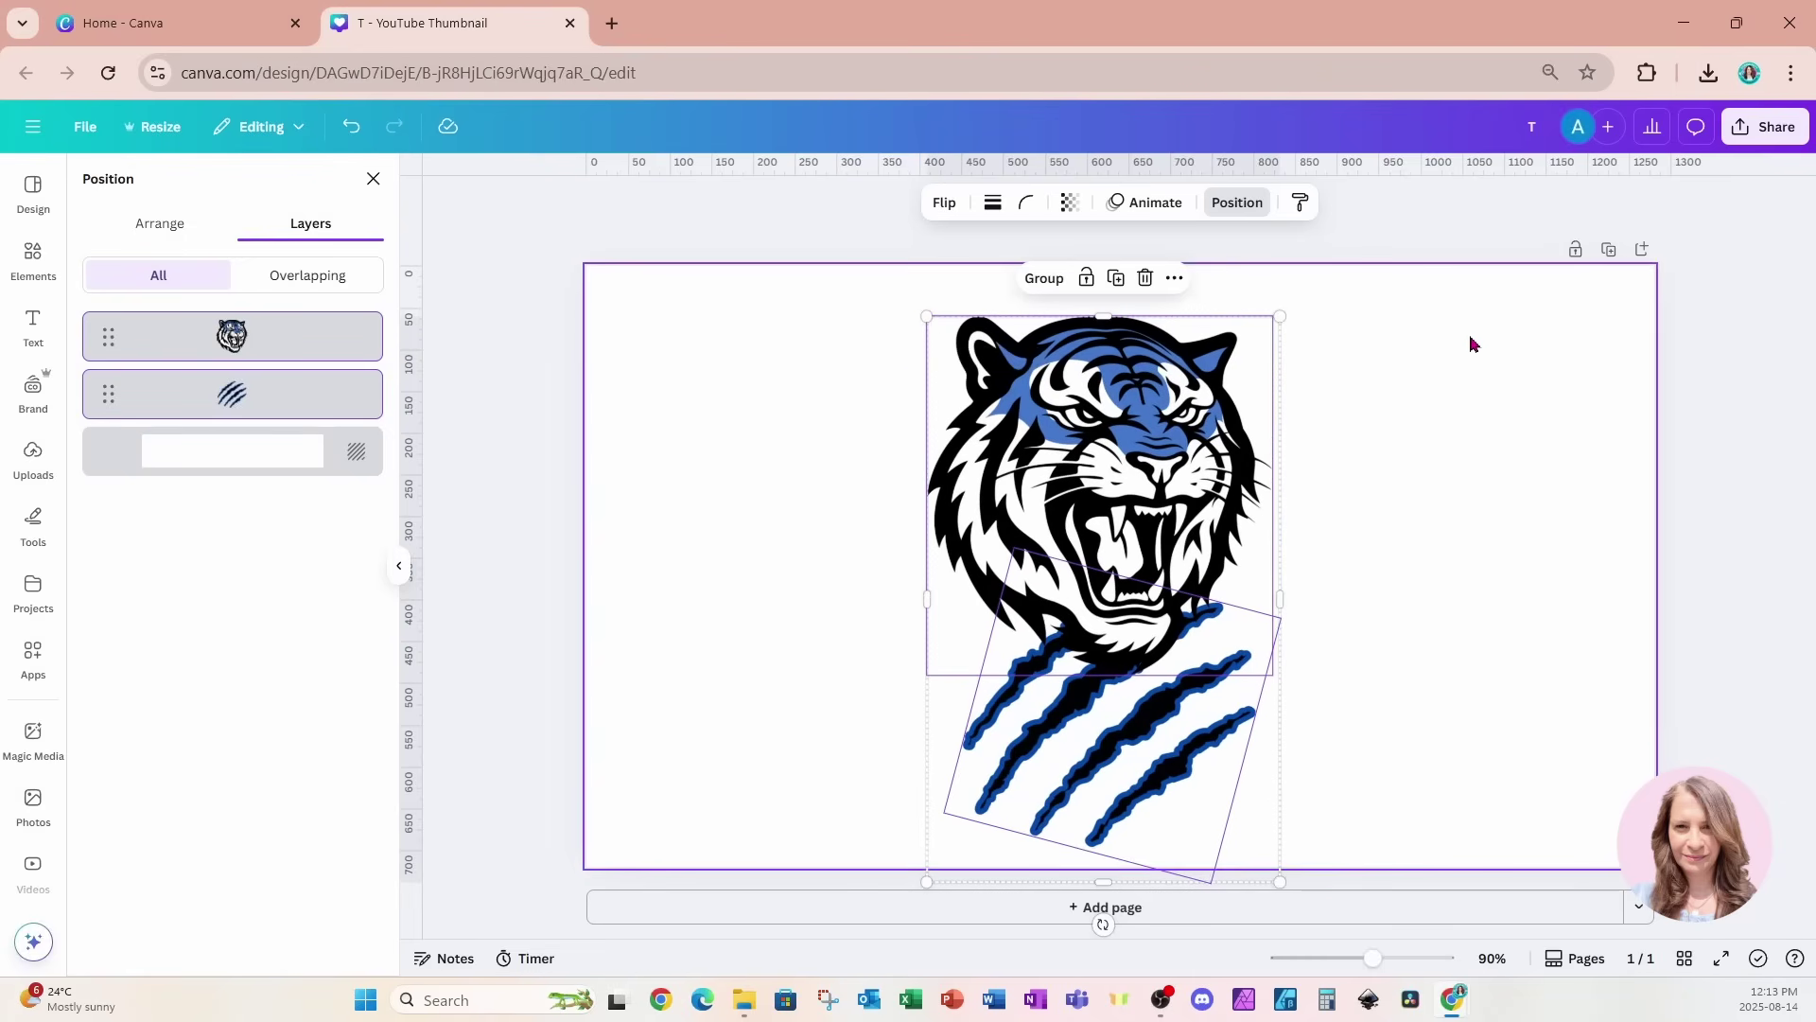
Download the tiger design as a PNG at 1,280 × 720 px
{"action": "left_click", "coordinate": [1750, 132]}
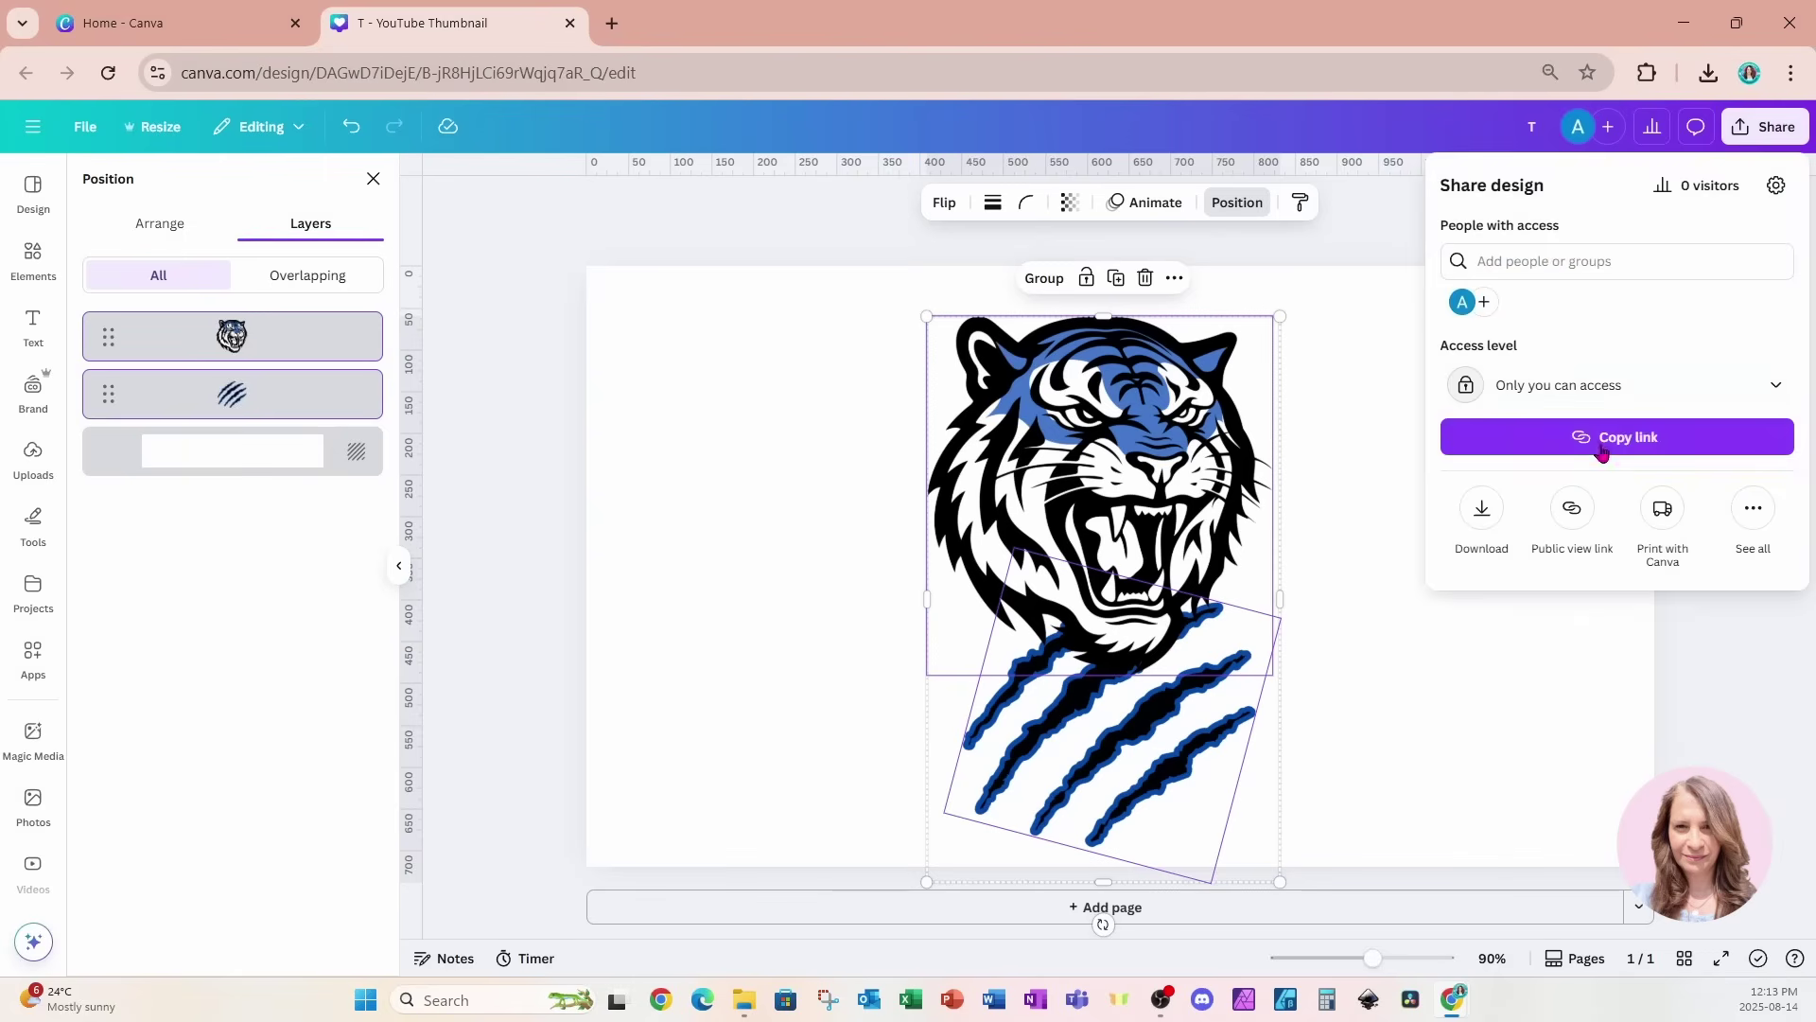
{"action": "left_click", "coordinate": [1482, 509]}
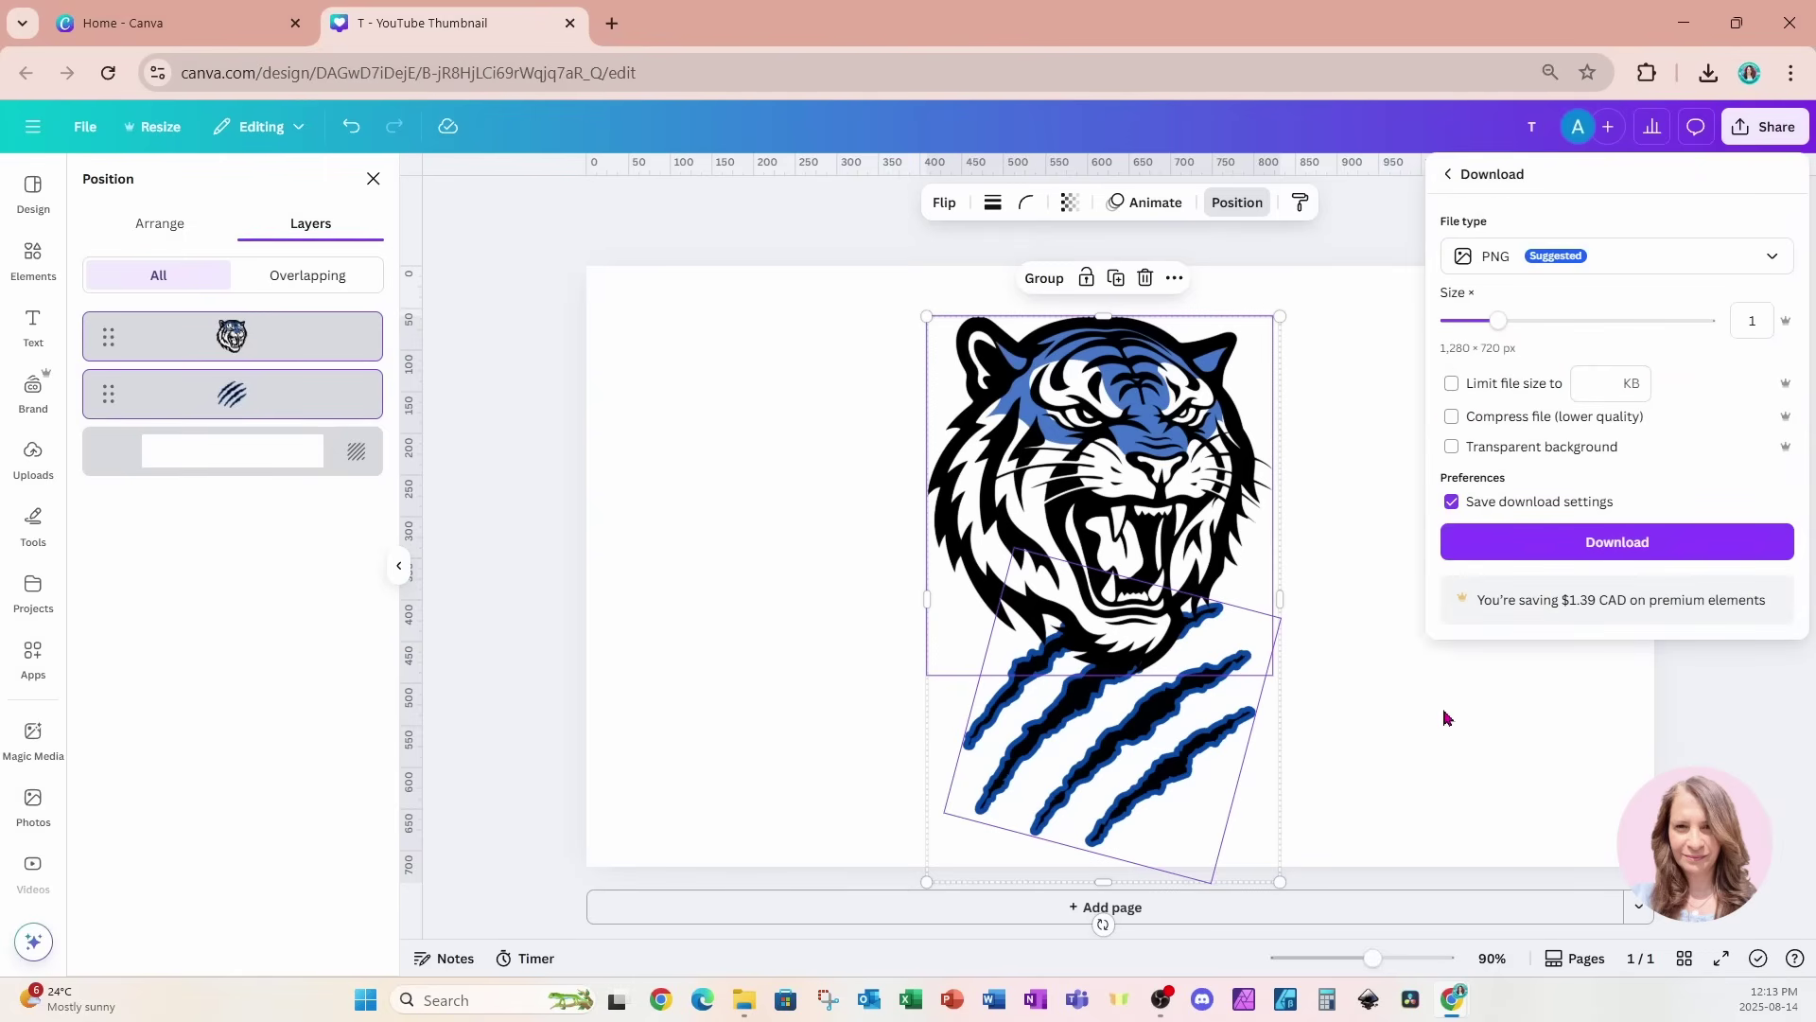
{"action": "left_click", "coordinate": [1495, 546]}
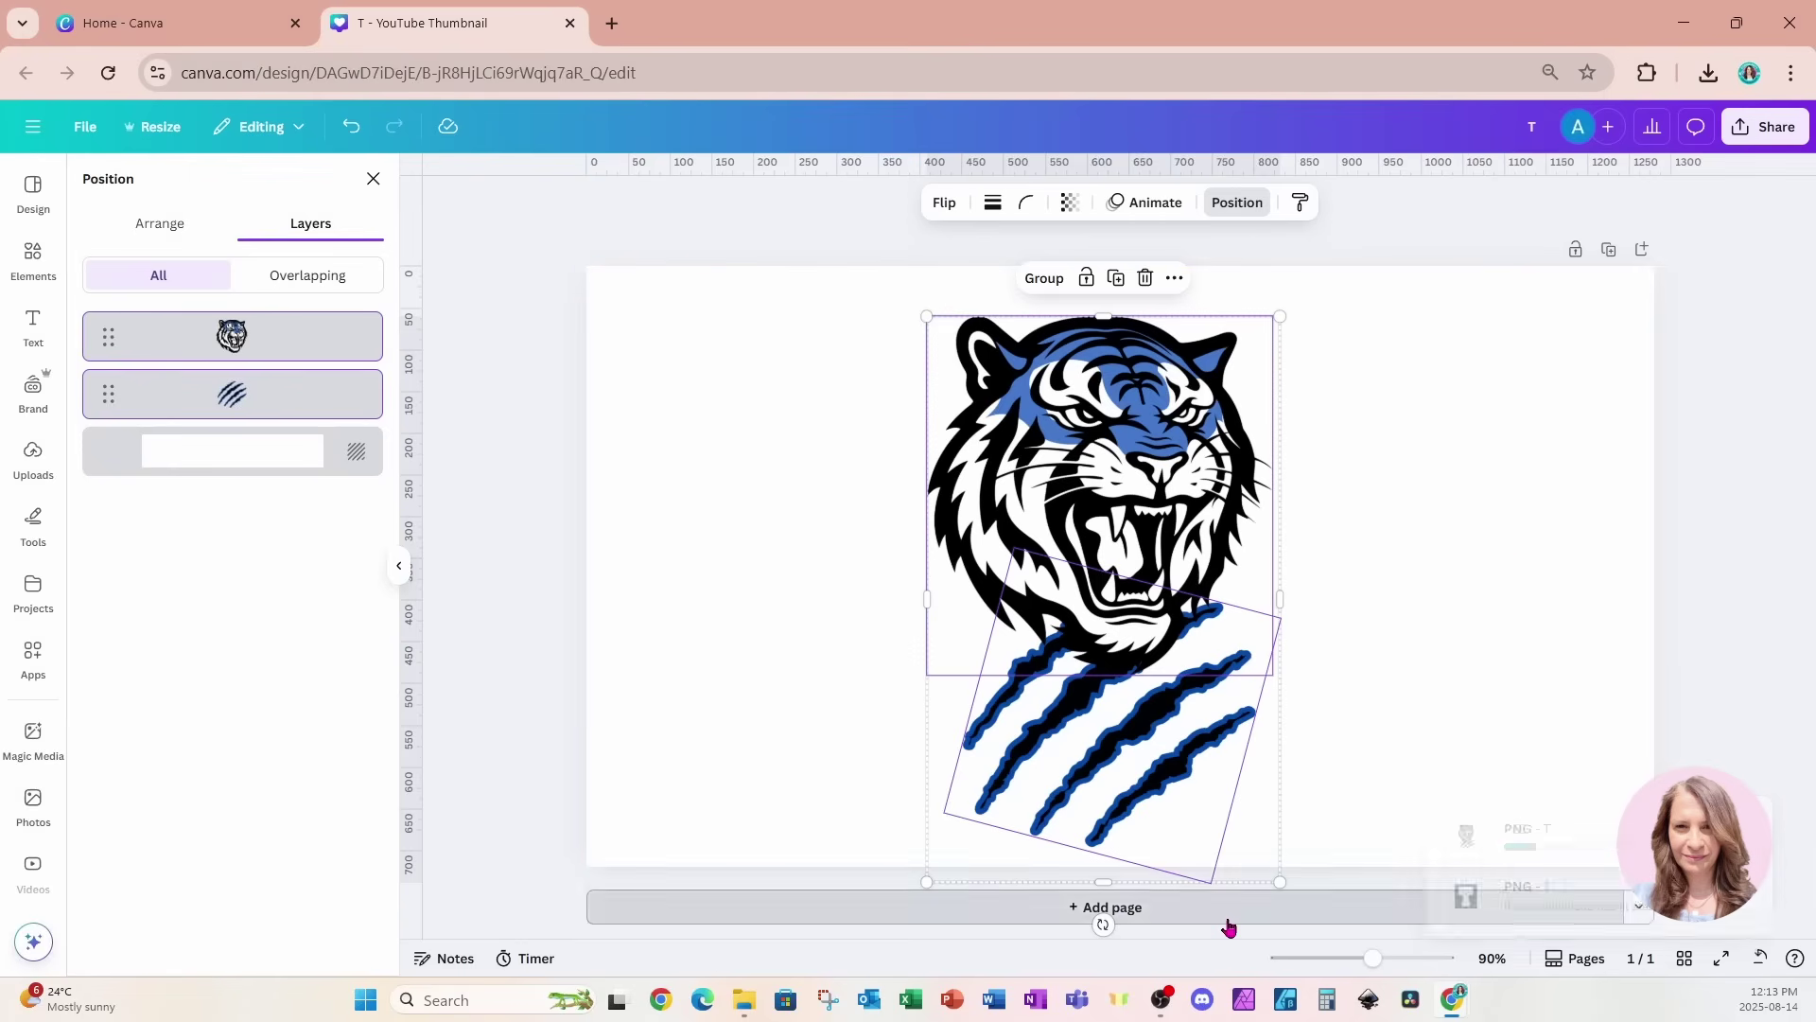
Place the downloaded tiger PNG on a new second page, crop its empty sides and enlarge it to nearly full page height
{"action": "left_click", "coordinate": [1224, 911]}
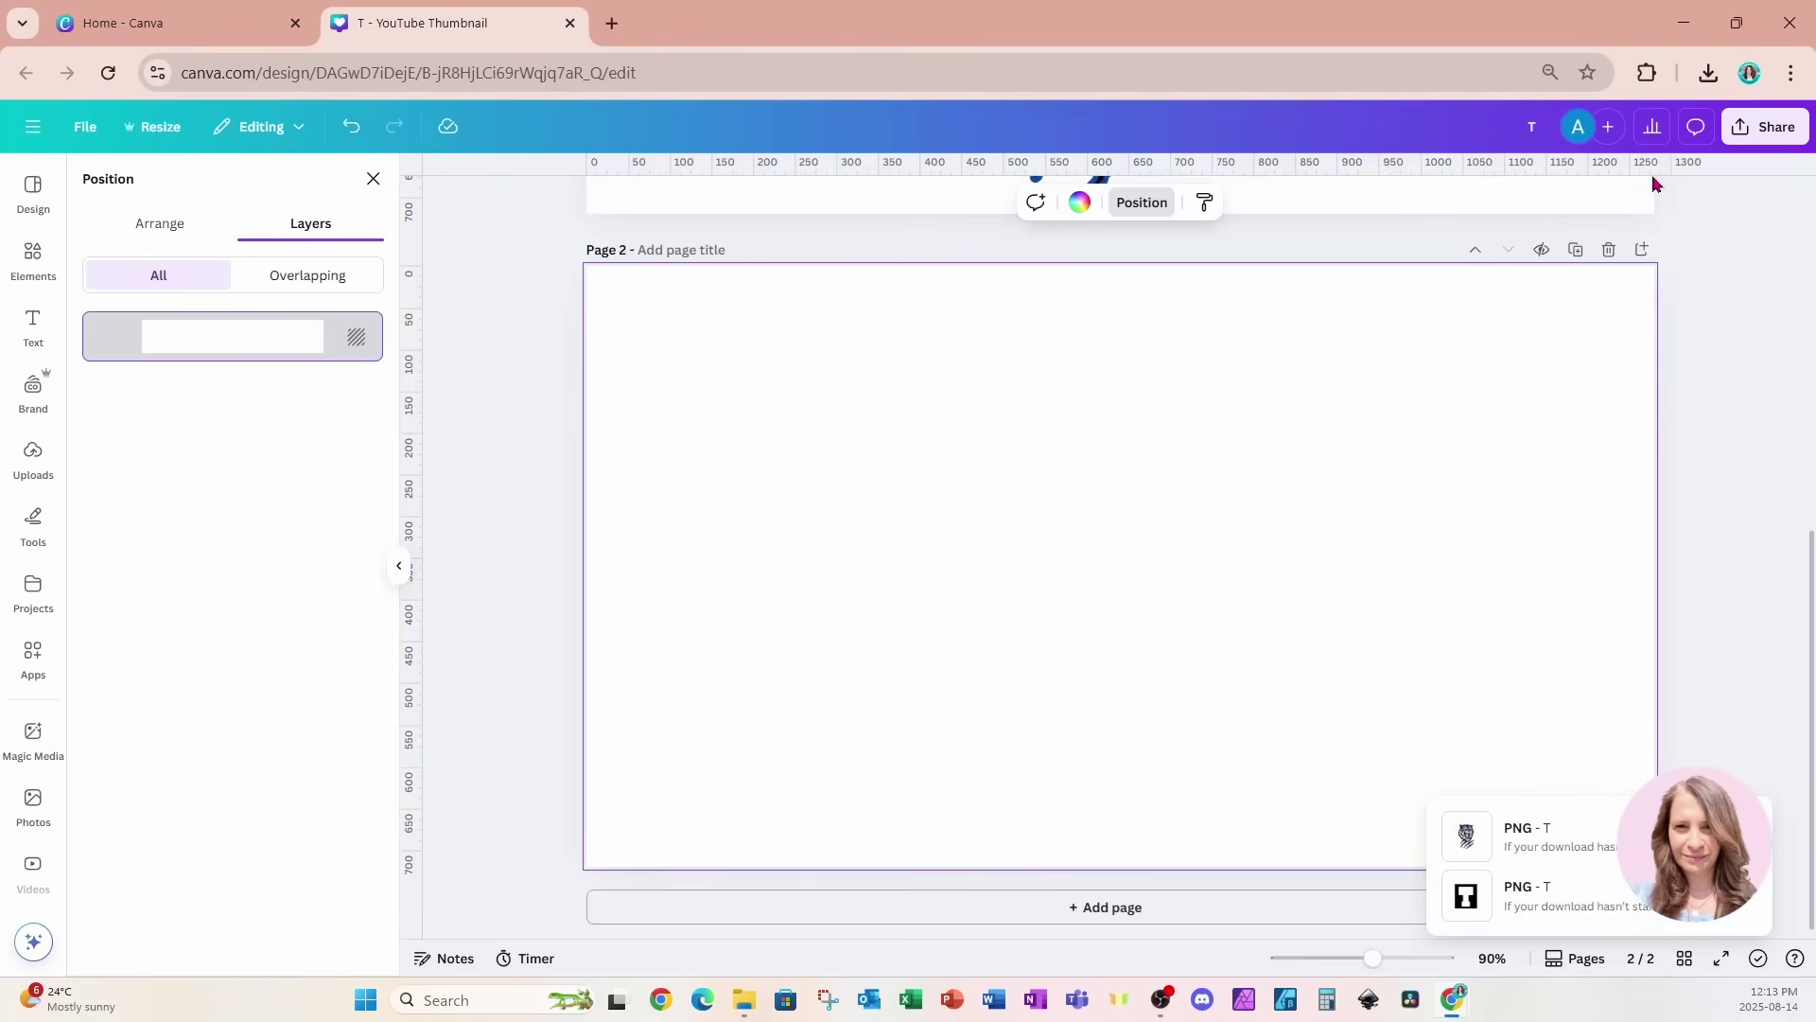
{"action": "left_click_drag", "start_coordinate": [1504, 119], "coordinate": [1088, 530]}
{"action": "left_click_drag", "start_coordinate": [1441, 574], "coordinate": [1252, 563]}
{"action": "left_click_drag", "start_coordinate": [799, 571], "coordinate": [939, 568]}
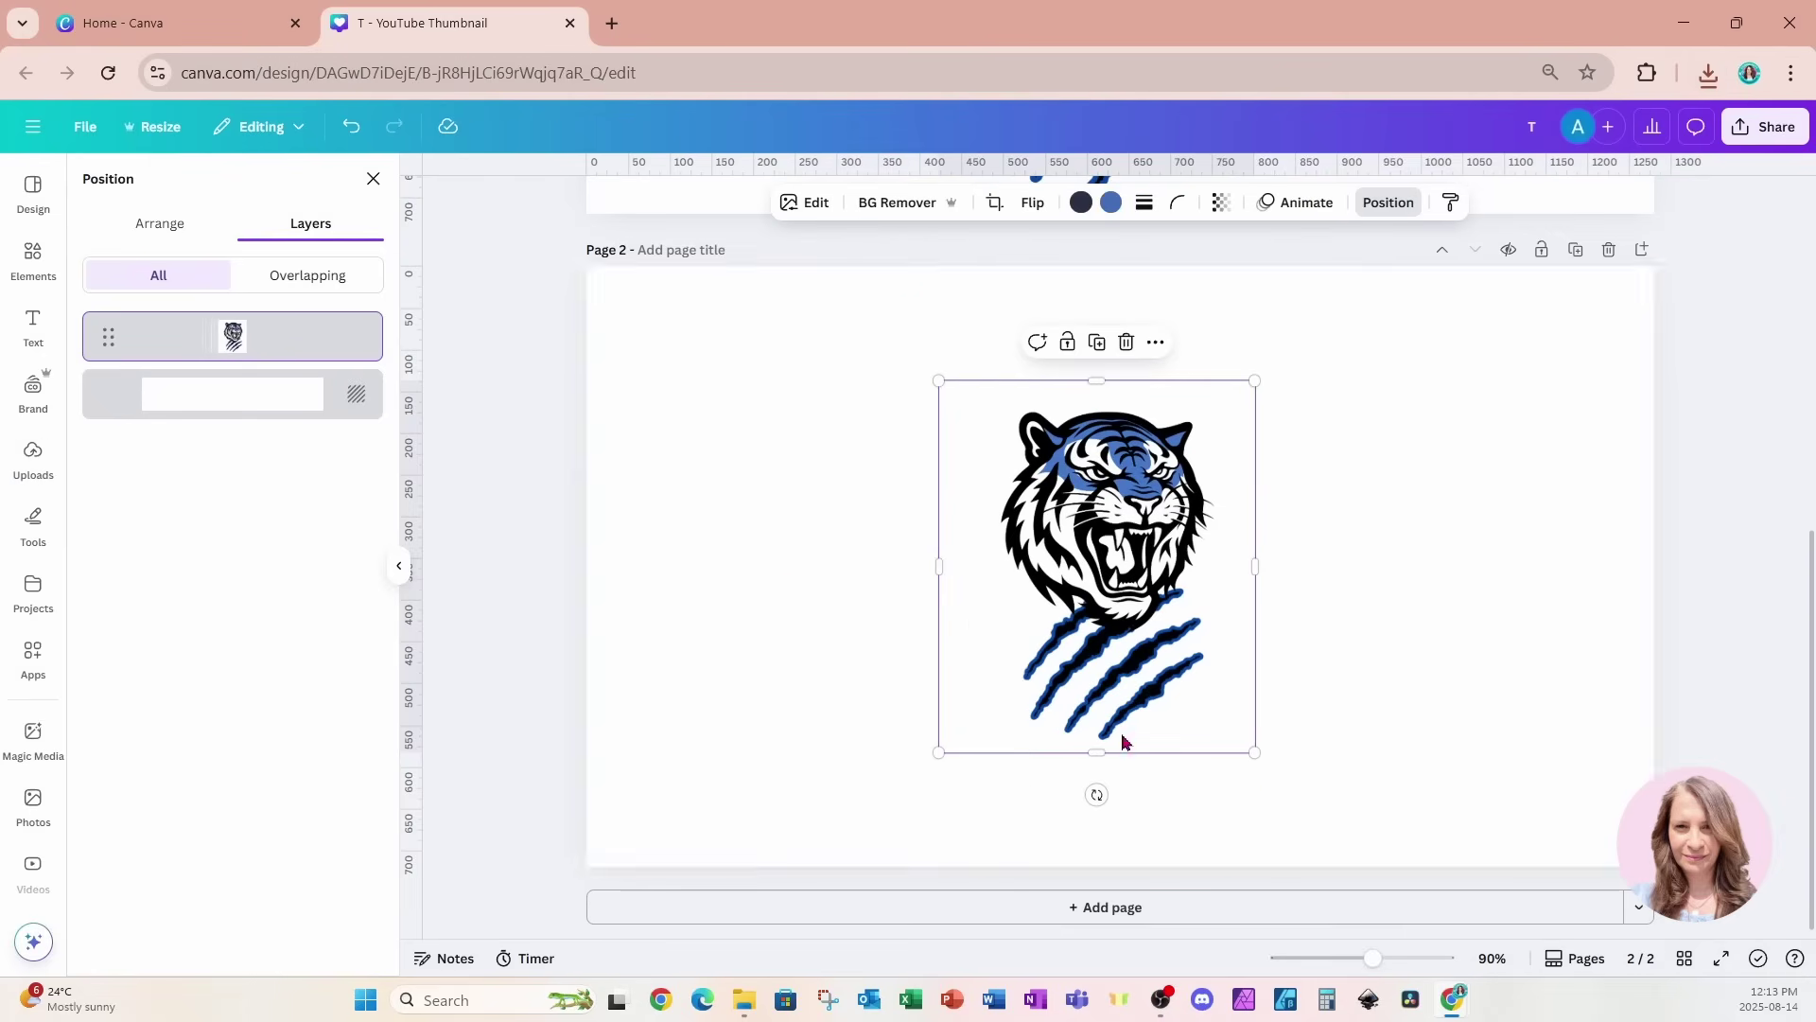
{"action": "left_click_drag", "start_coordinate": [1255, 752], "coordinate": [1348, 844]}
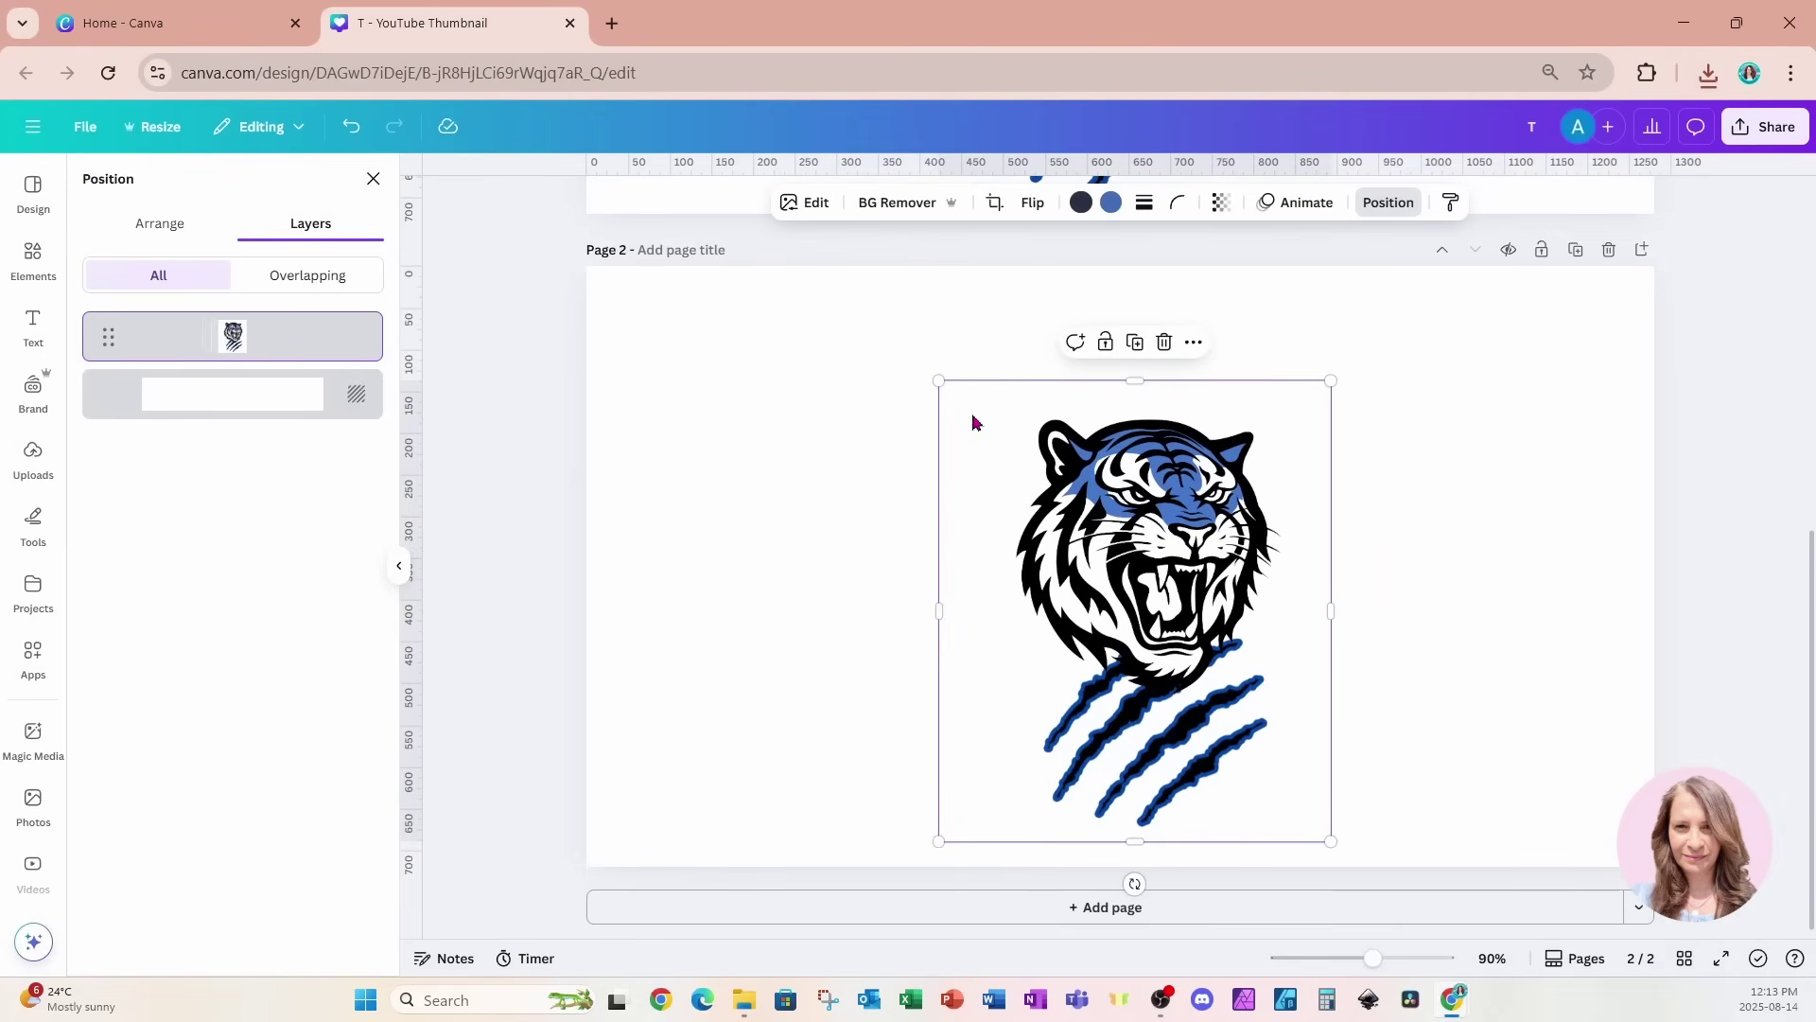
{"action": "left_click_drag", "start_coordinate": [938, 381], "coordinate": [848, 311]}
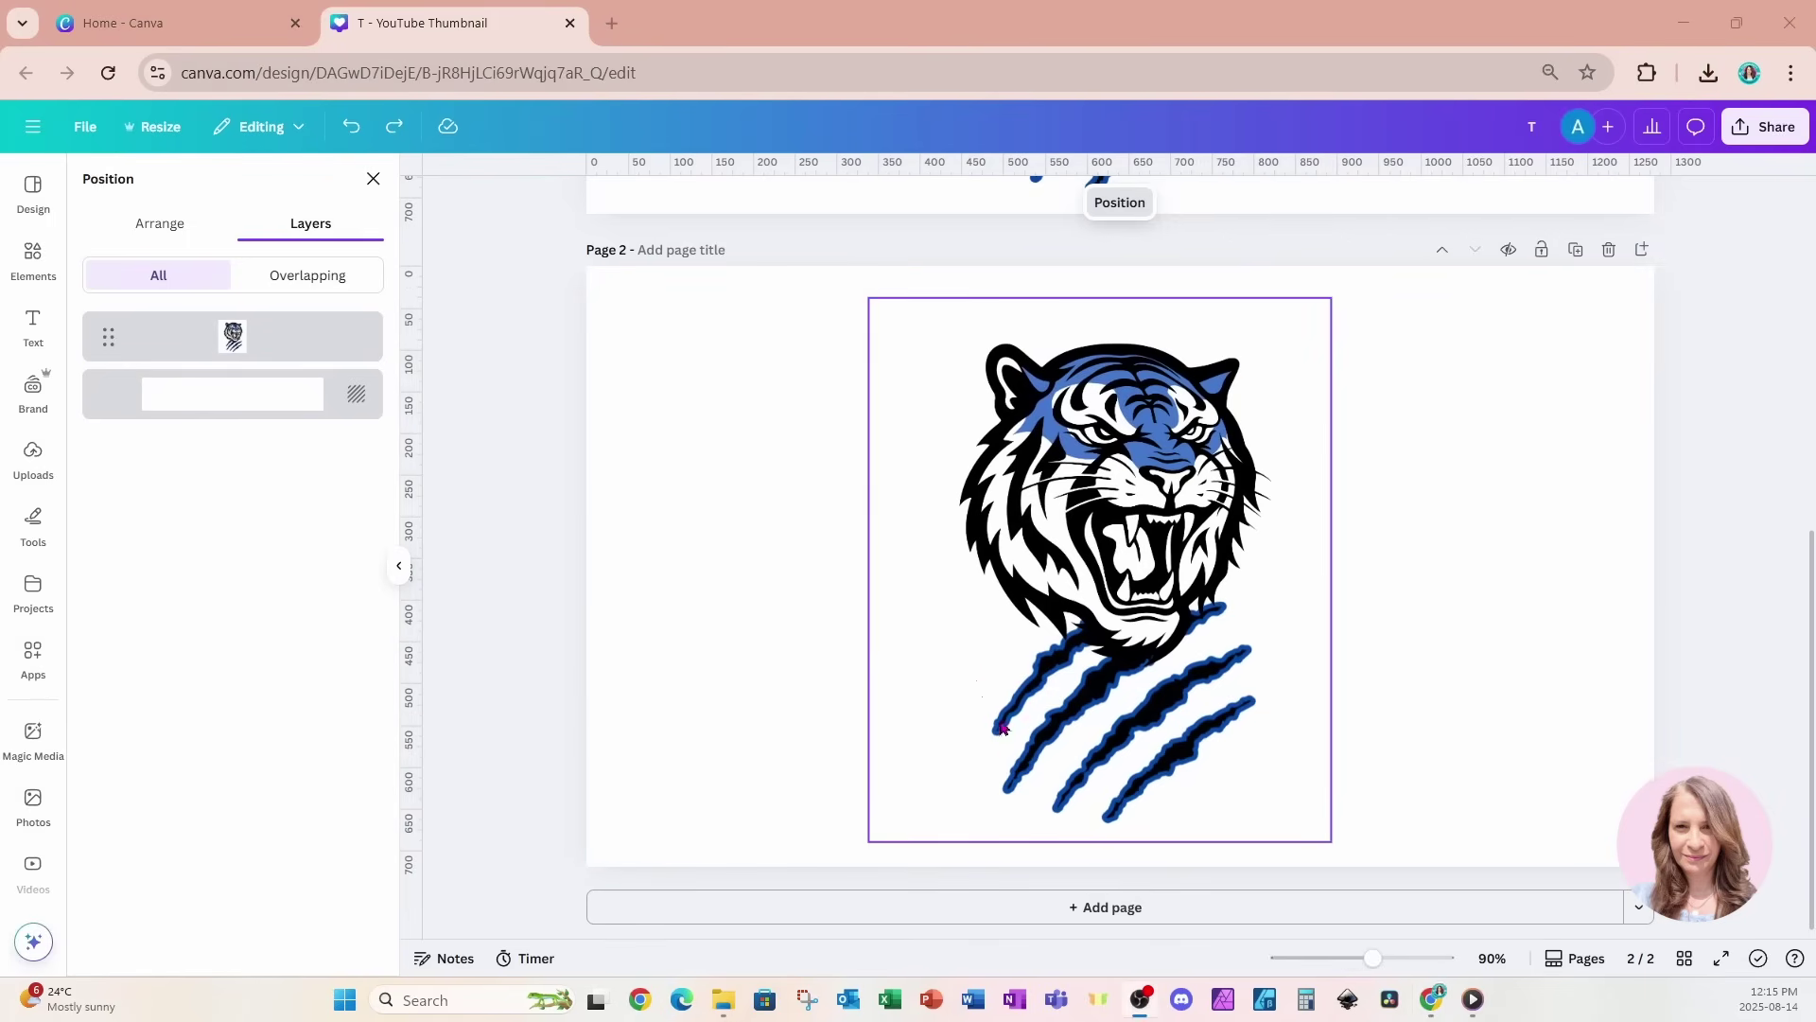
Add a third page with a heading text box reading "T"
{"action": "left_click", "coordinate": [1022, 910]}
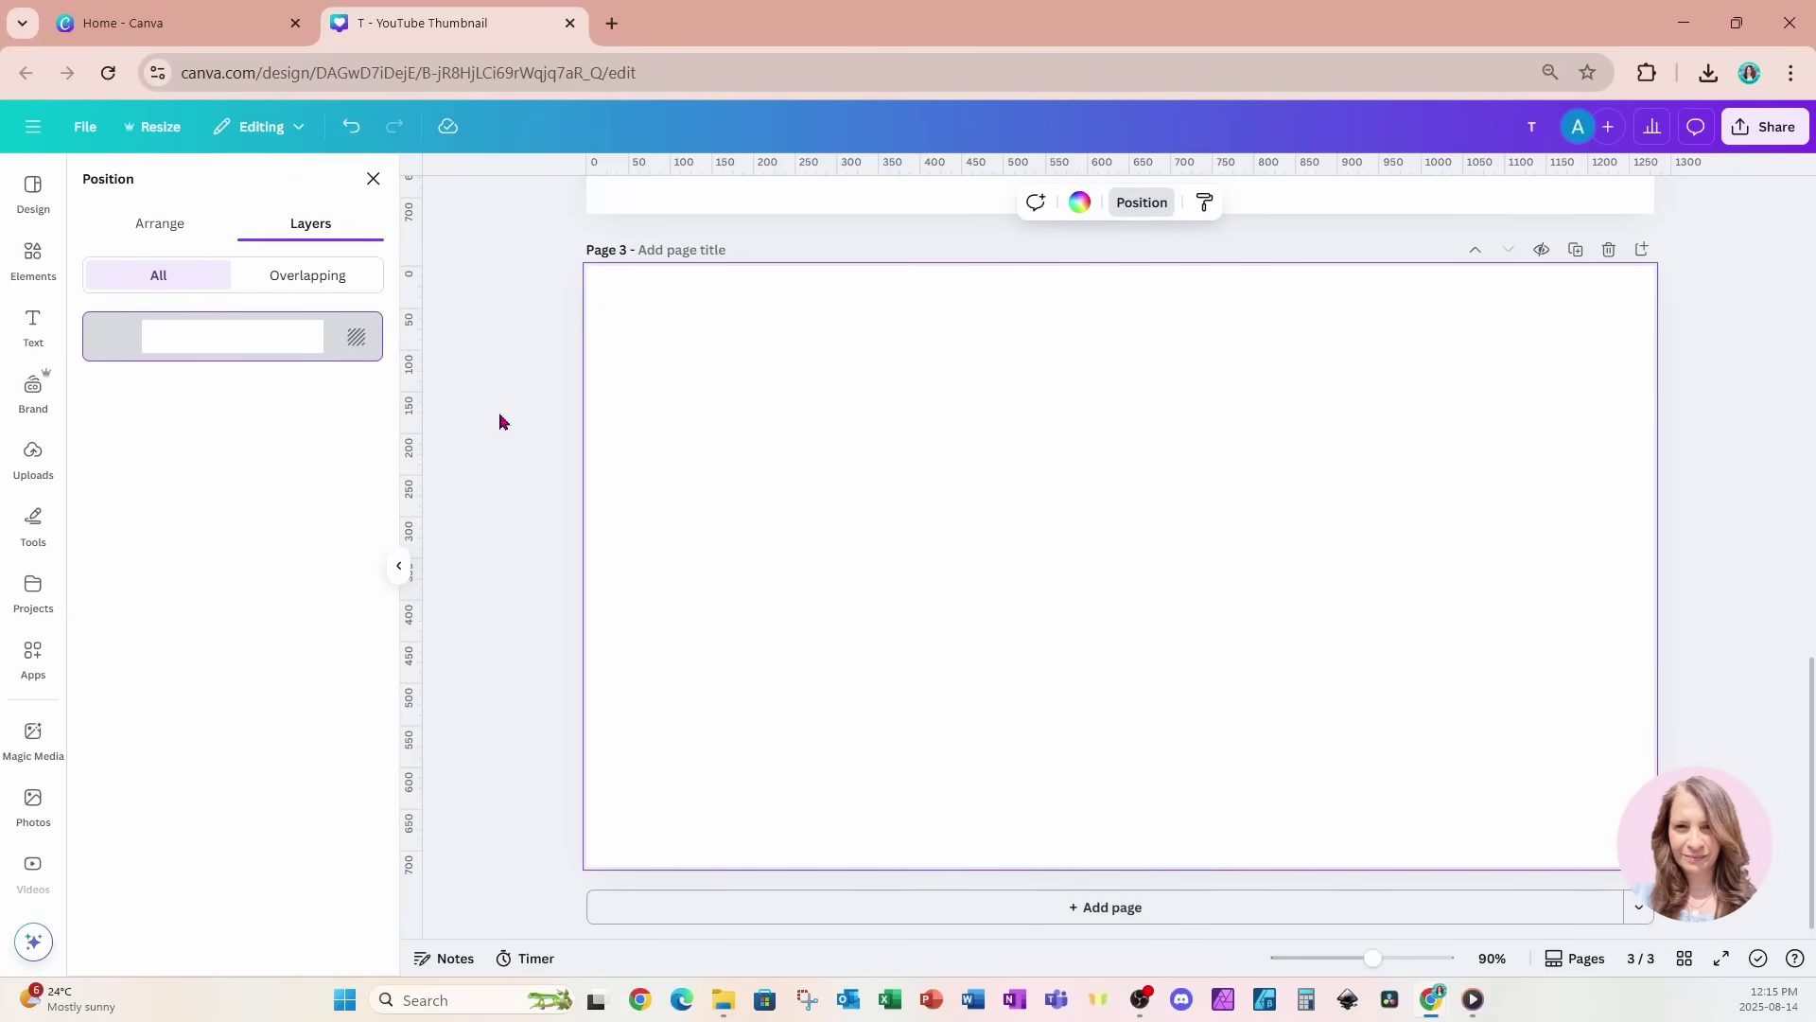
{"action": "left_click", "coordinate": [34, 331]}
{"action": "left_click", "coordinate": [116, 374]}
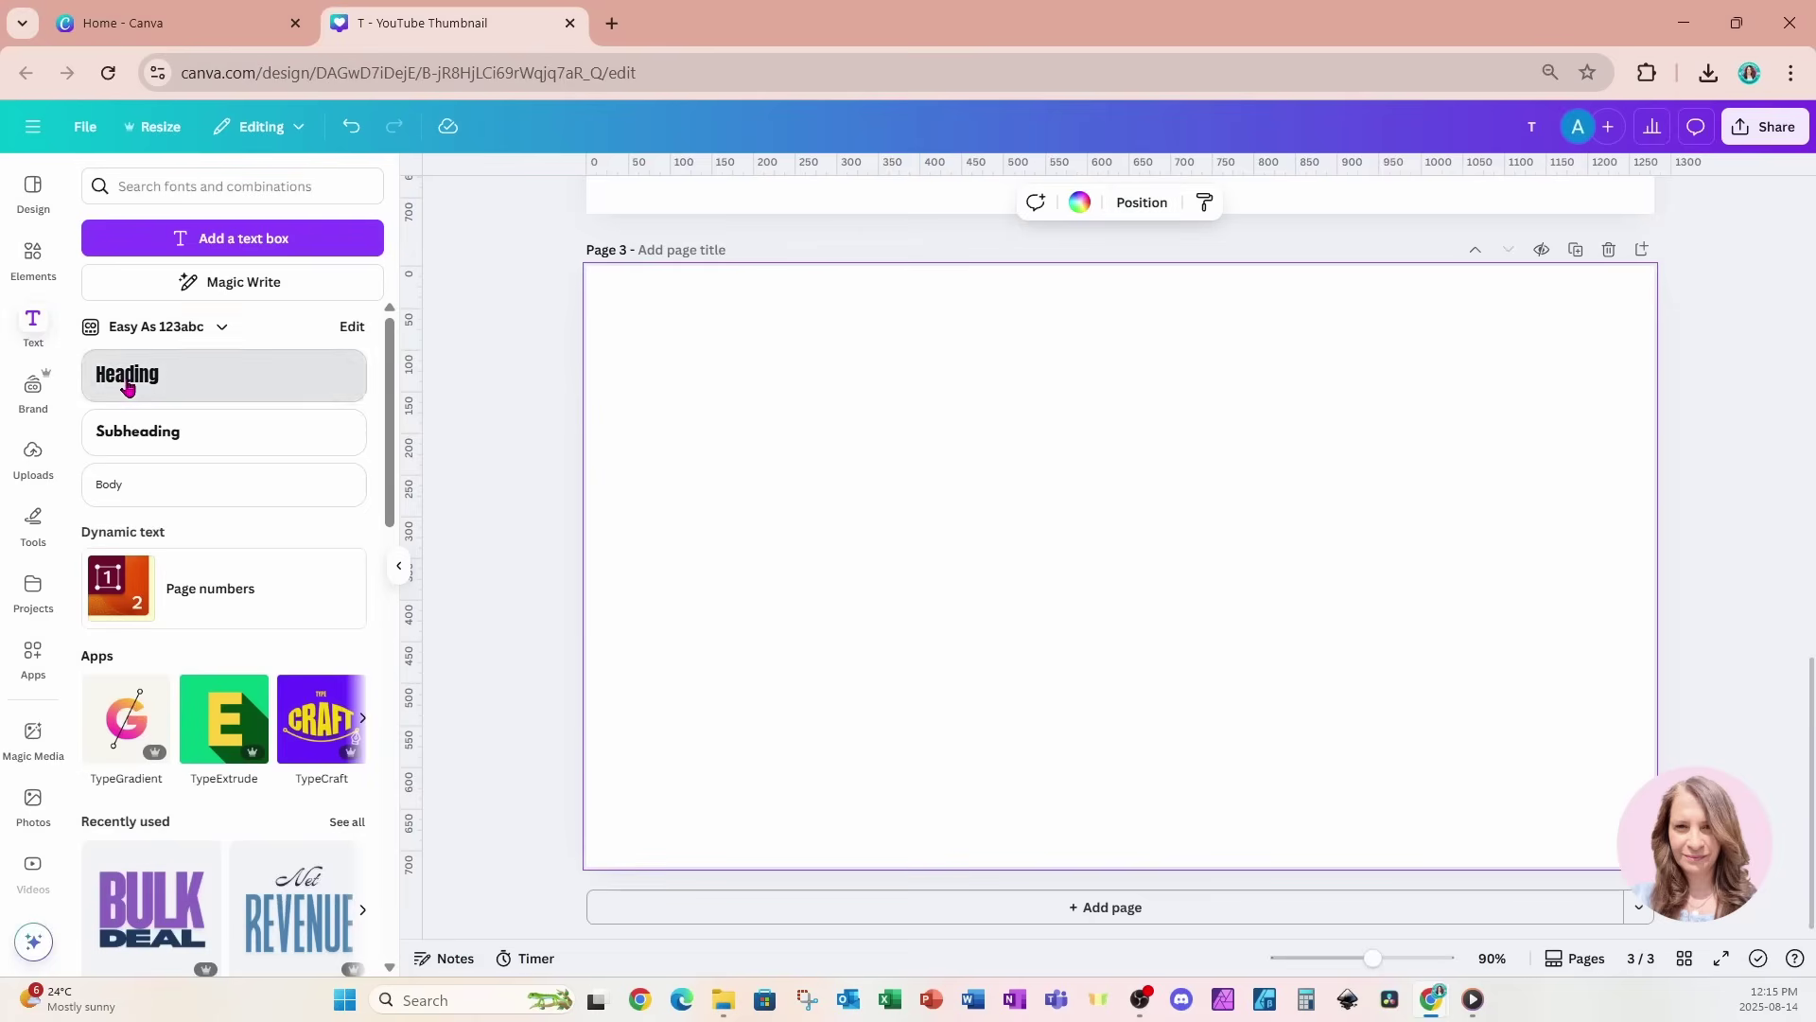
{"action": "type", "text": "T"}
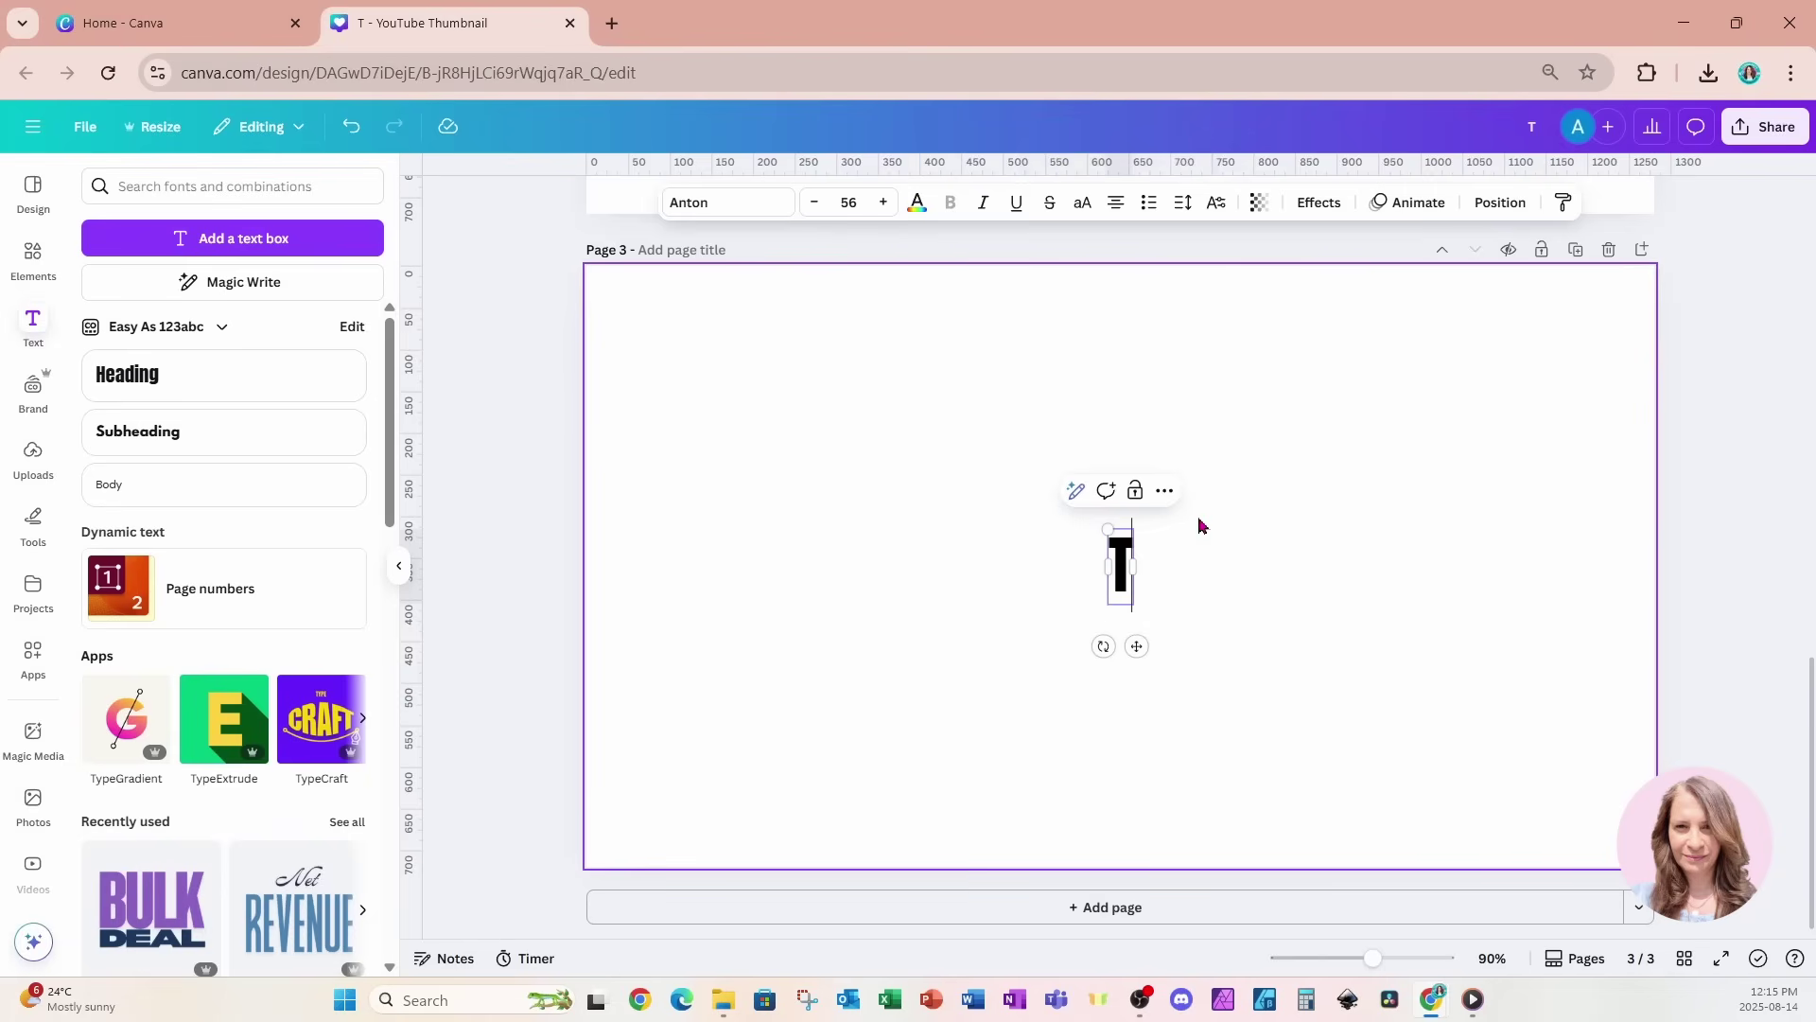
Enlarge the letter T to font size 410 and set its font to Yearbook Solid
{"action": "left_click_drag", "start_coordinate": [1108, 530], "coordinate": [961, 425]}
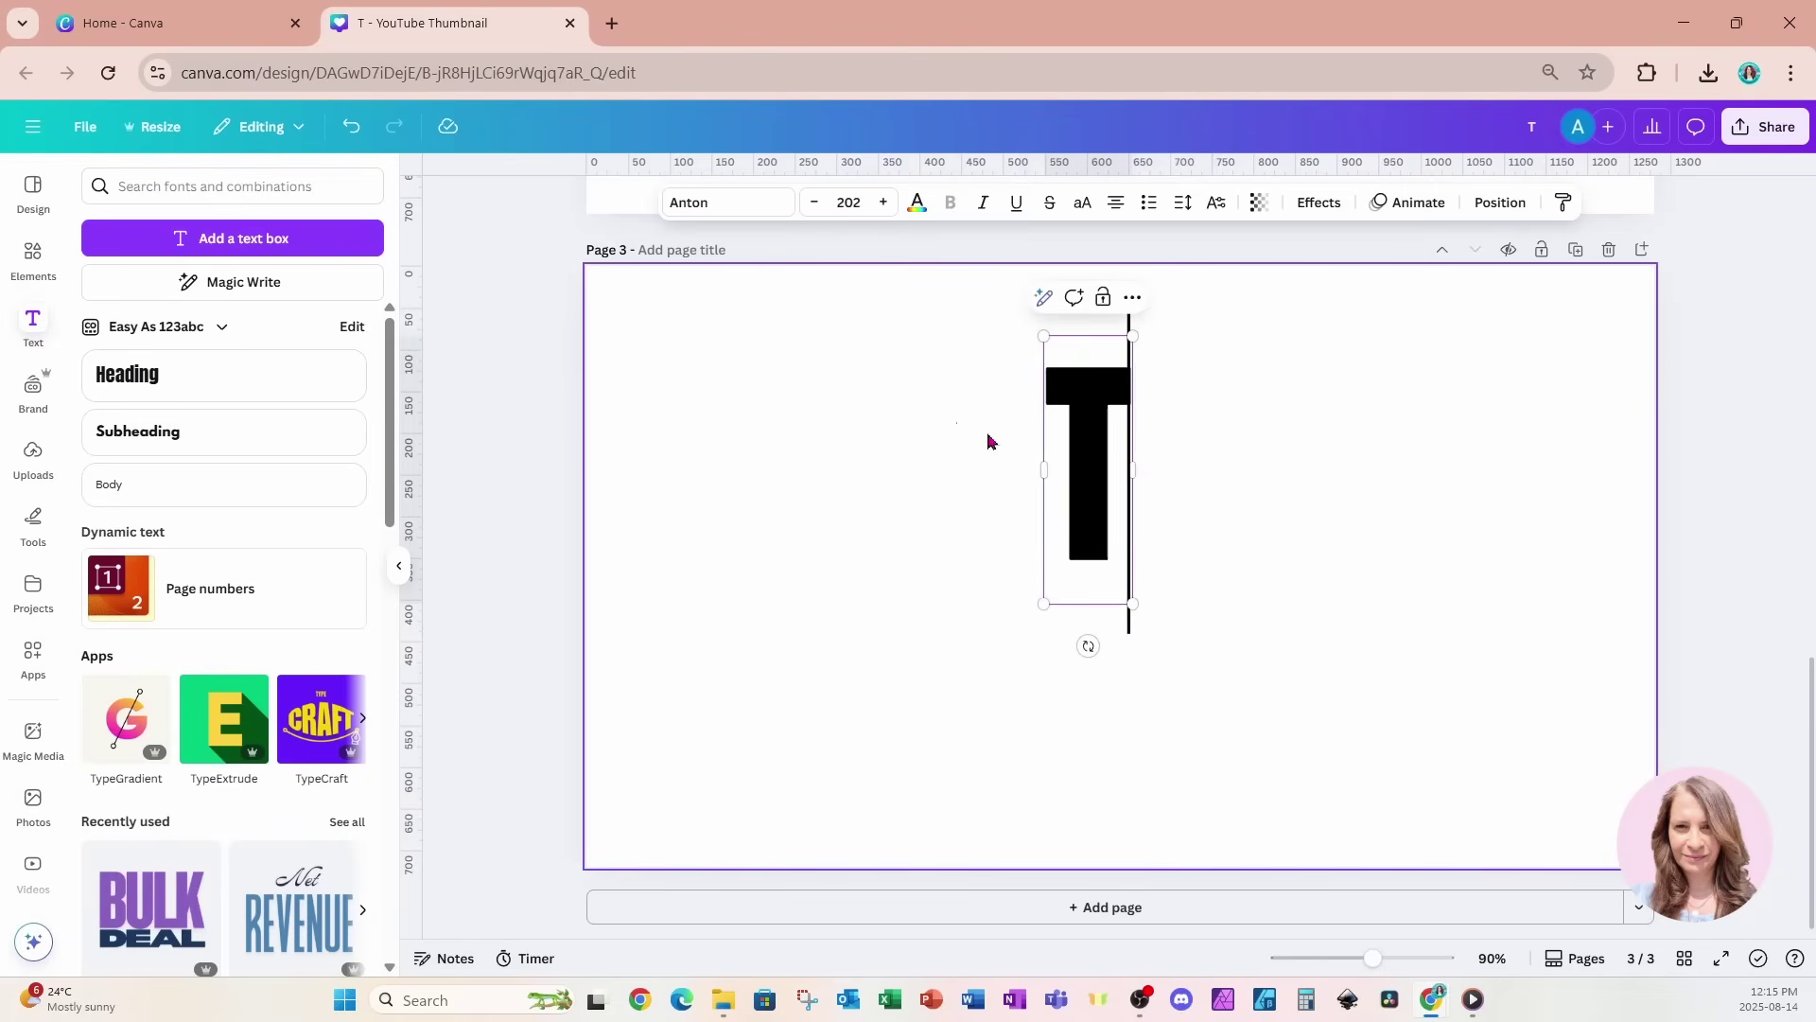
{"action": "left_click_drag", "start_coordinate": [1134, 605], "coordinate": [1360, 838]}
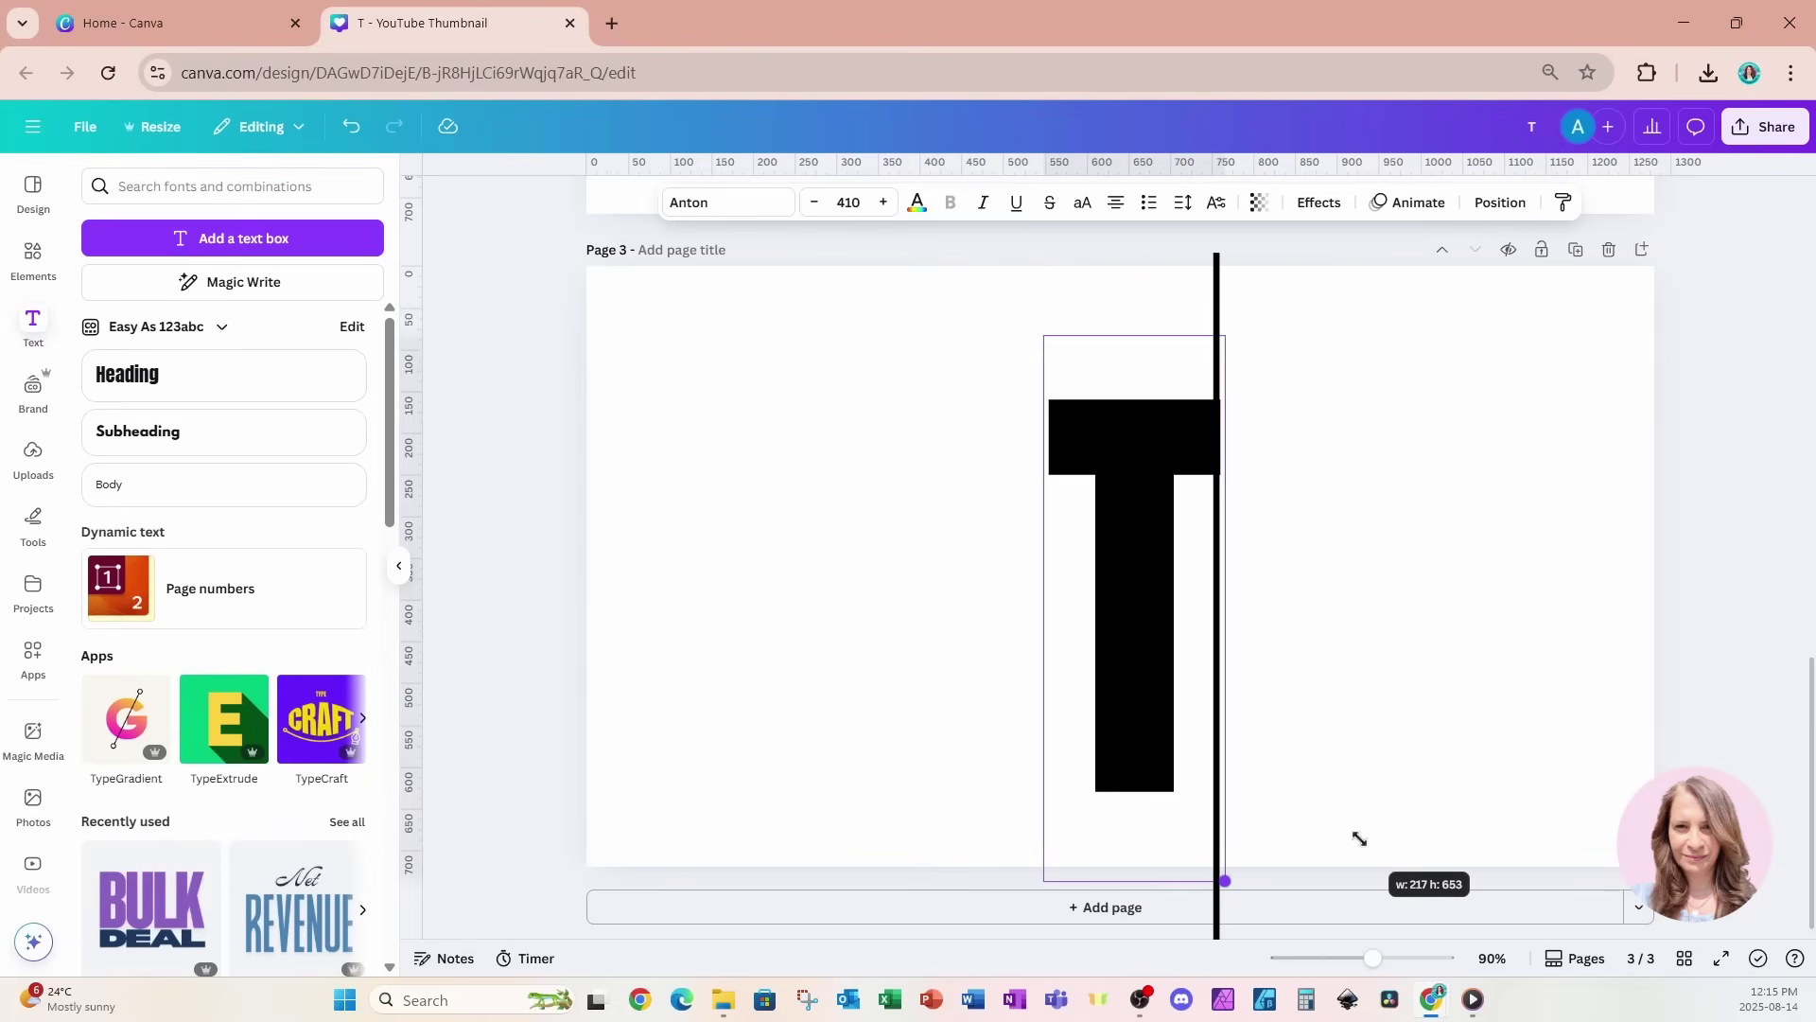
{"action": "left_click", "coordinate": [723, 202]}
{"action": "left_click", "coordinate": [196, 394]}
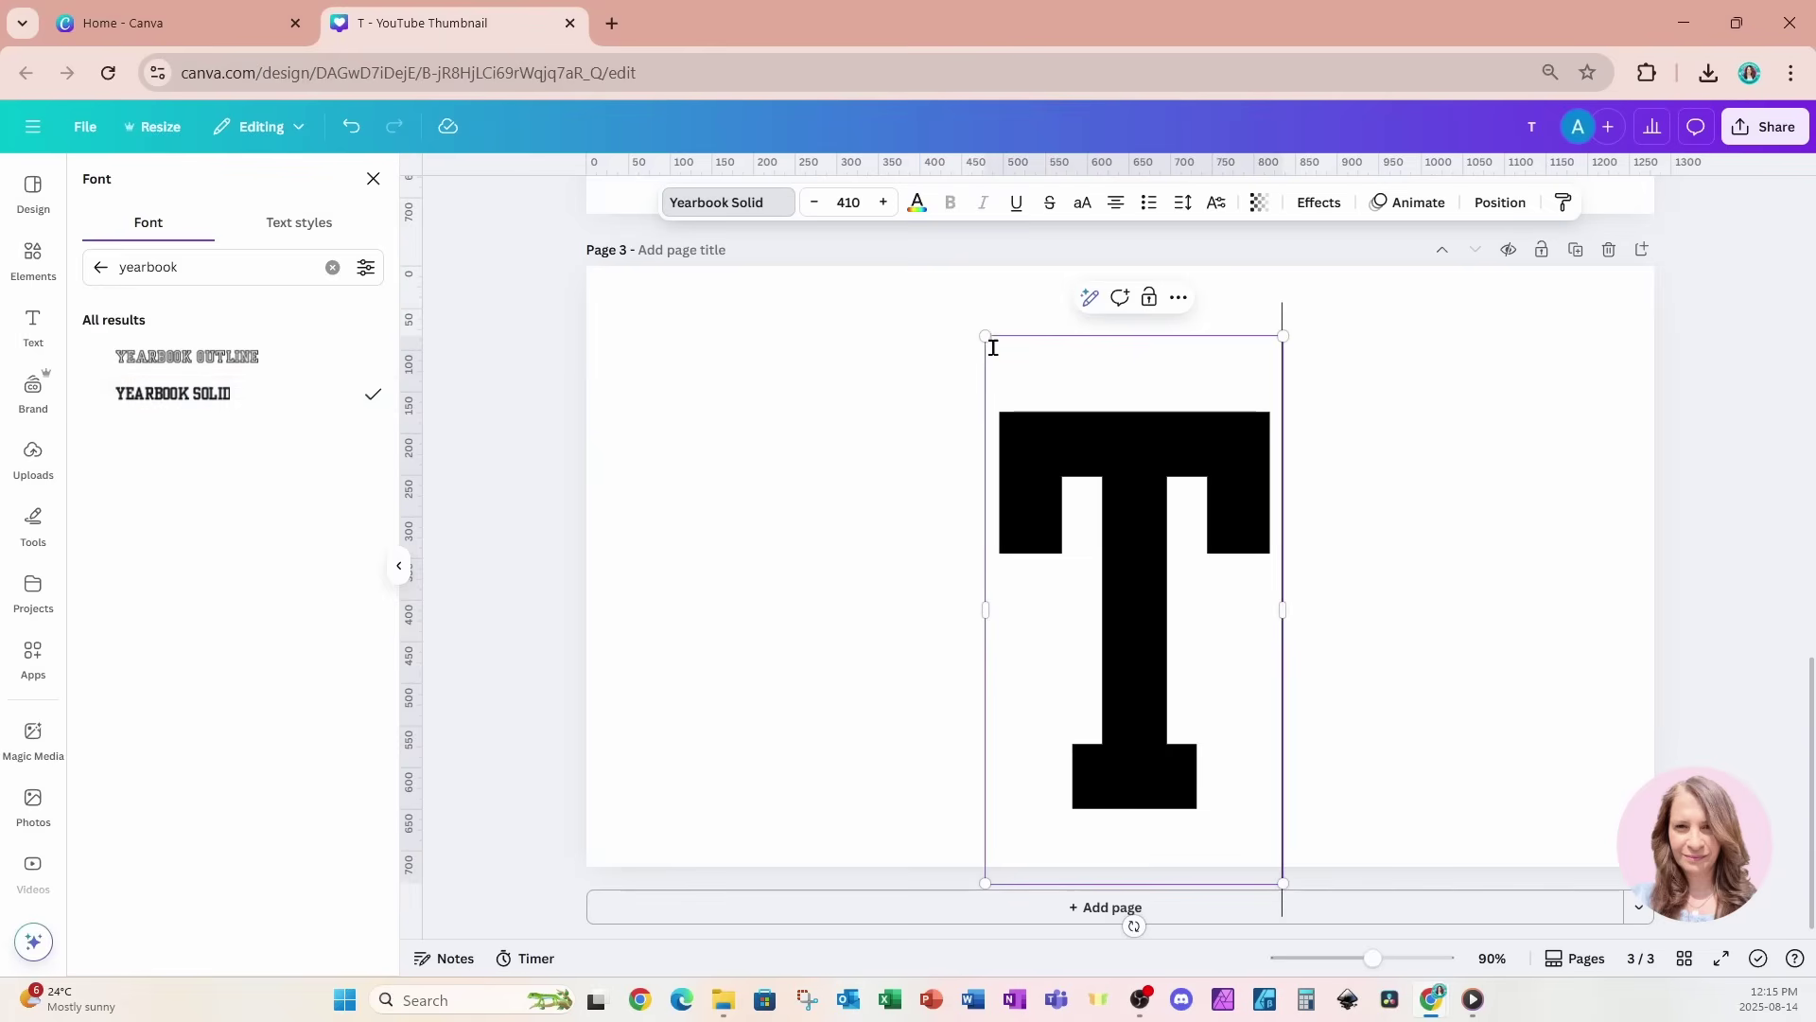
Enlarge the letter T to font size 469 and add a square shape over it, stretched to nearly the full page height
{"action": "left_click_drag", "start_coordinate": [983, 336], "coordinate": [908, 288]}
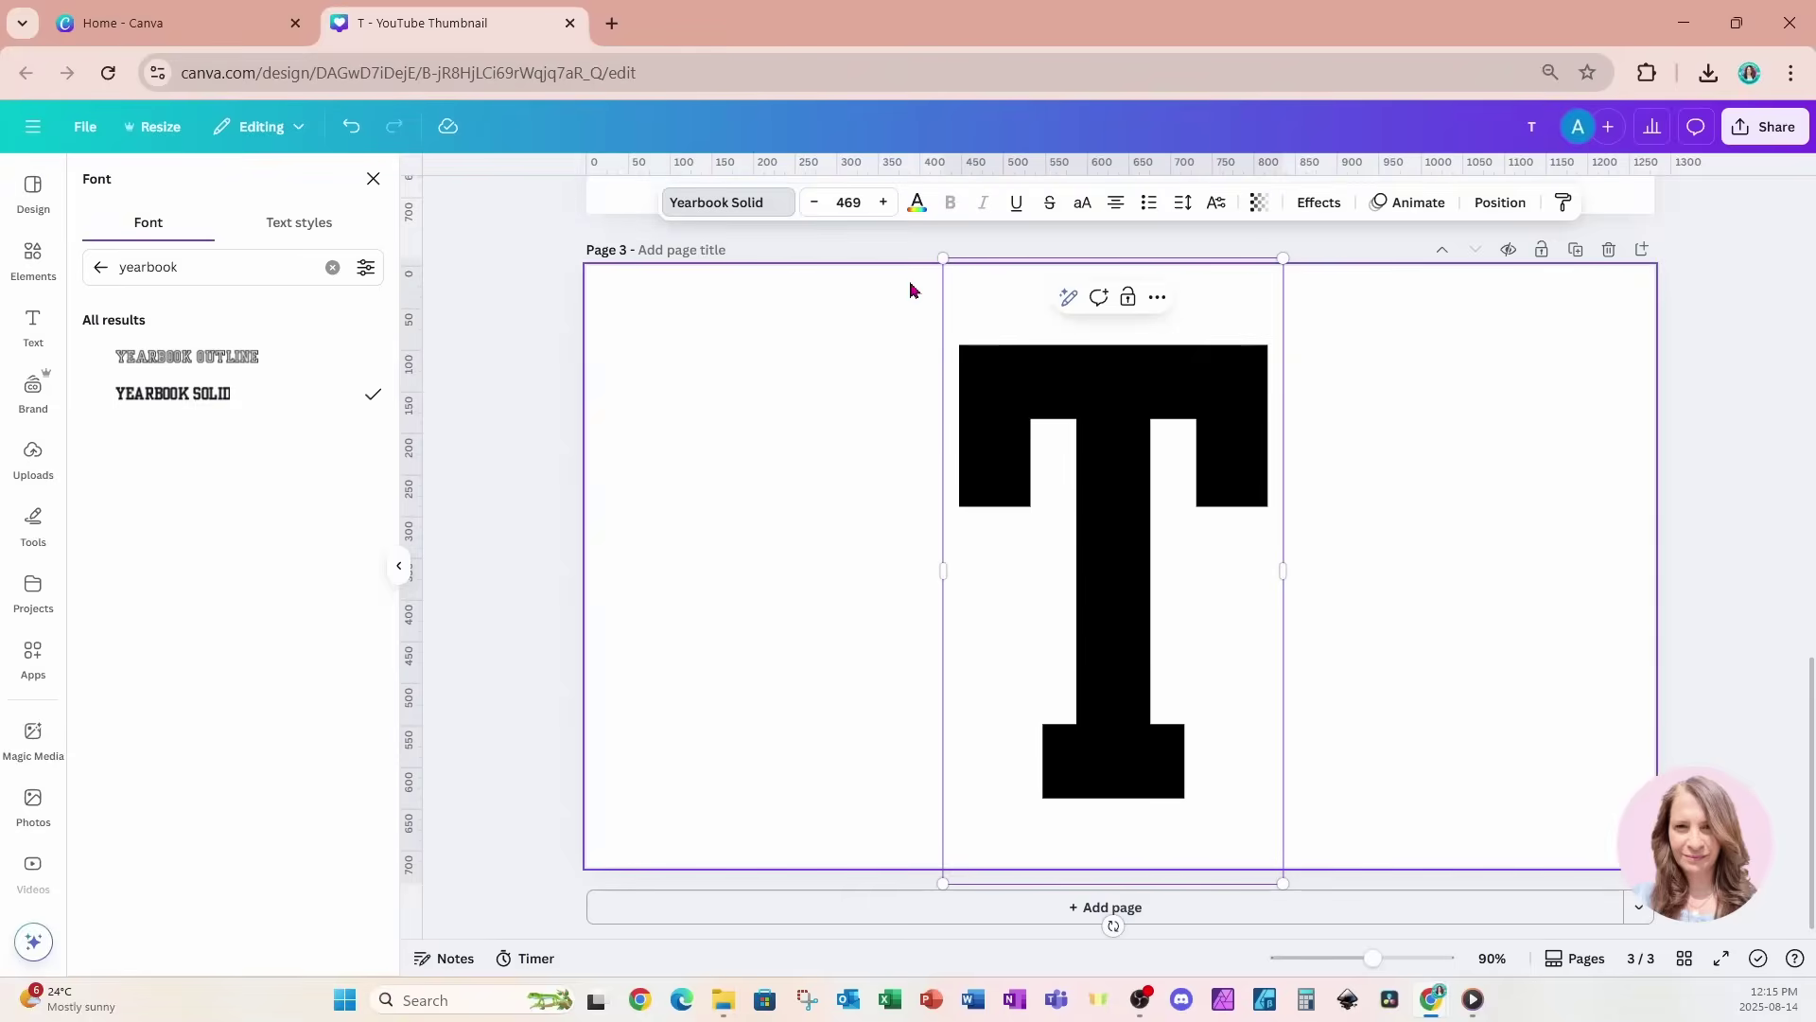
{"action": "left_click", "coordinate": [1472, 401]}
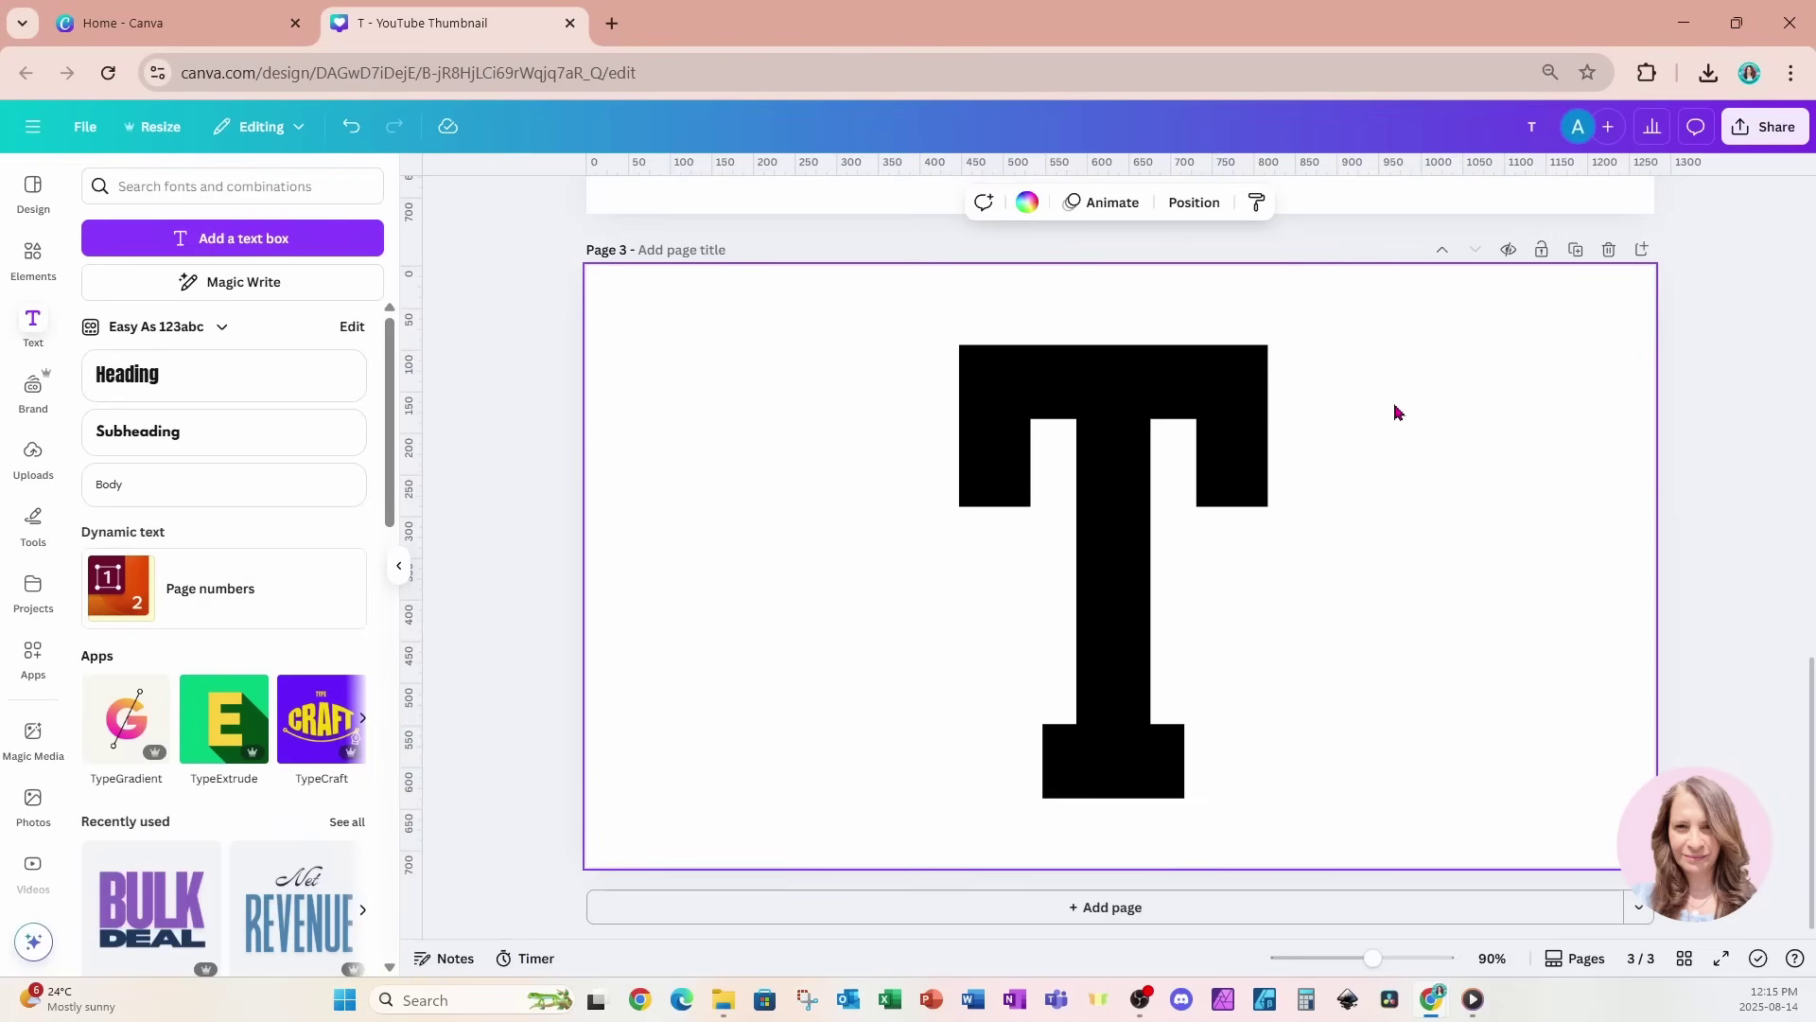
{"action": "key", "text": "r"}
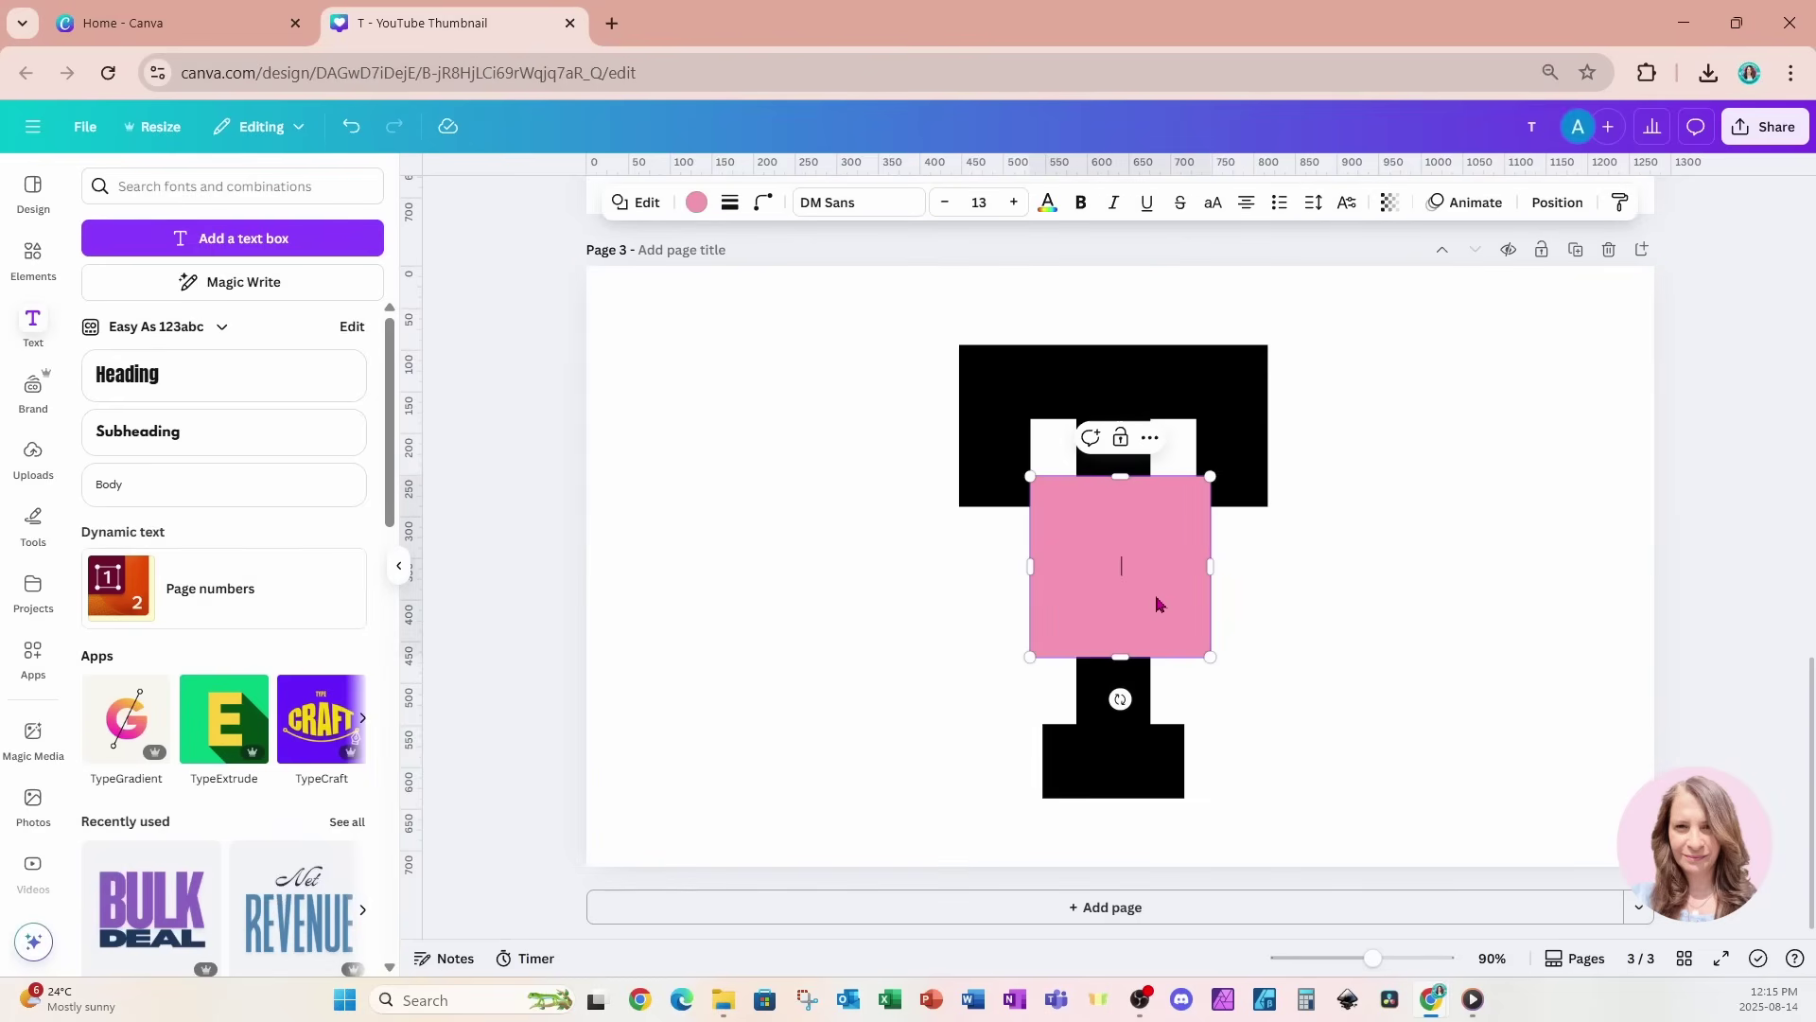
{"action": "left_click_drag", "start_coordinate": [1162, 607], "coordinate": [989, 429]}
{"action": "left_click_drag", "start_coordinate": [1046, 491], "coordinate": [1415, 850]}
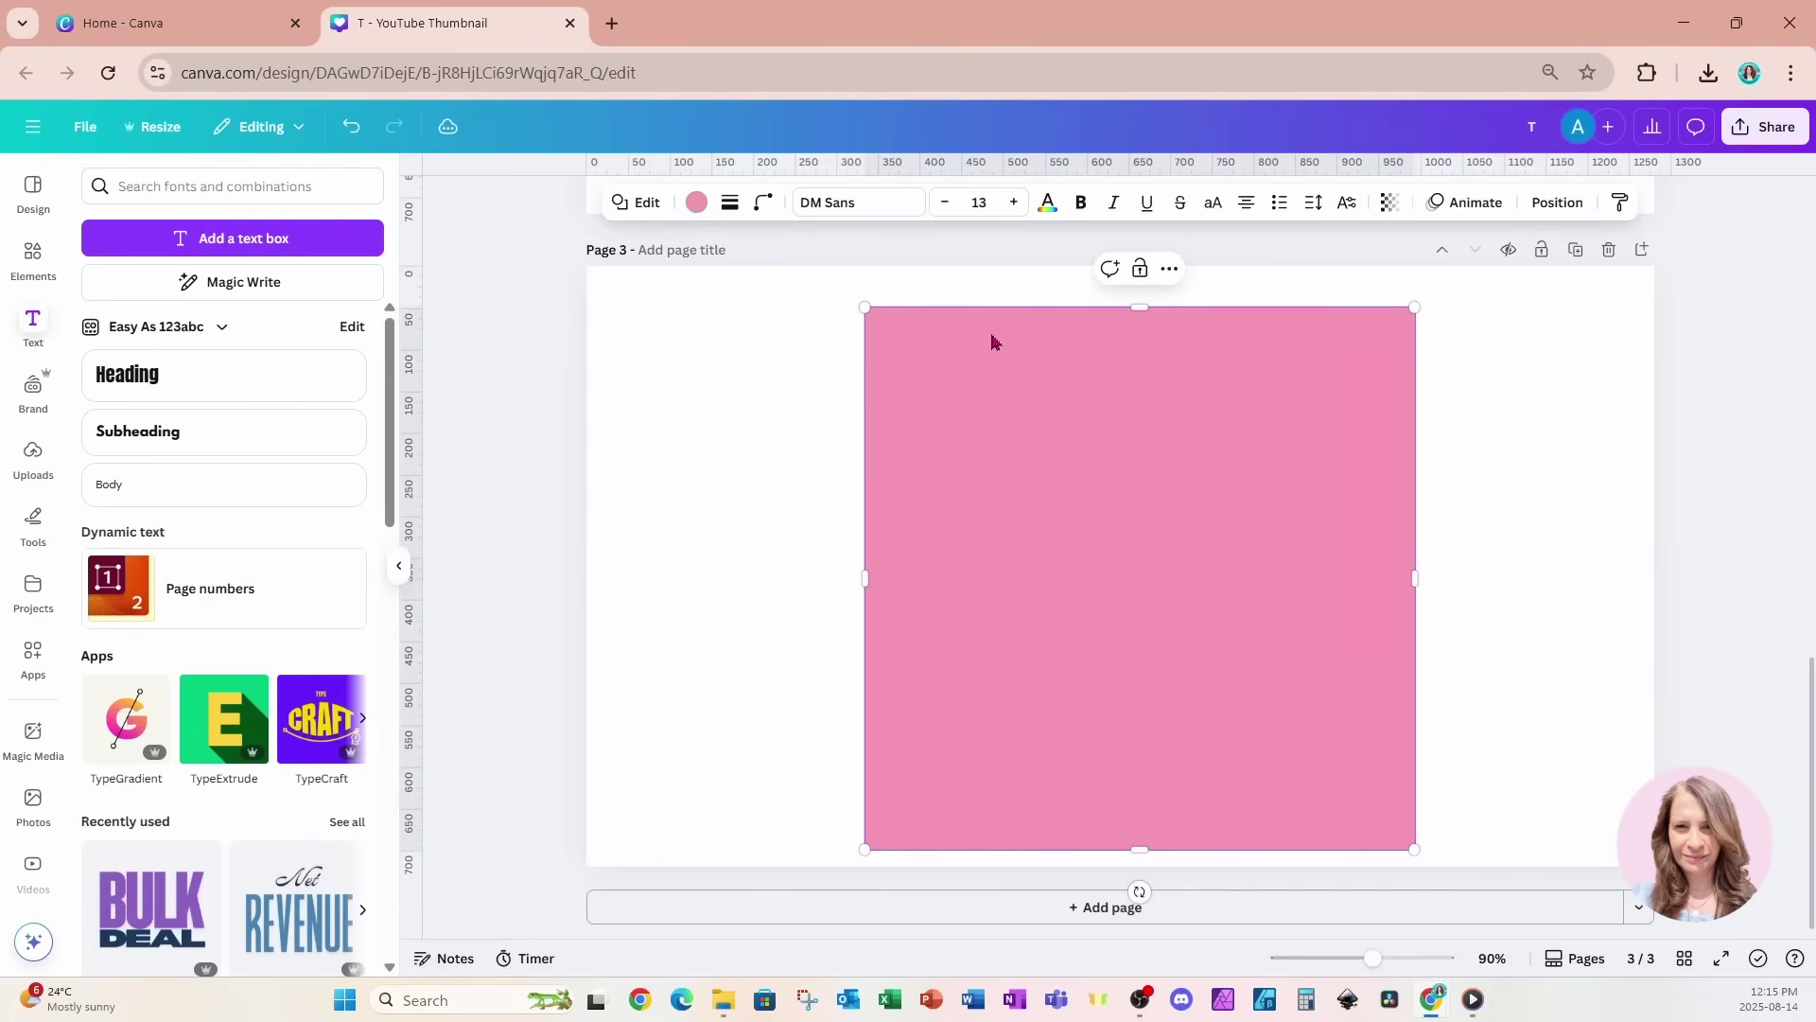
{"action": "left_click", "coordinate": [1124, 299]}
{"action": "left_click", "coordinate": [1381, 341]}
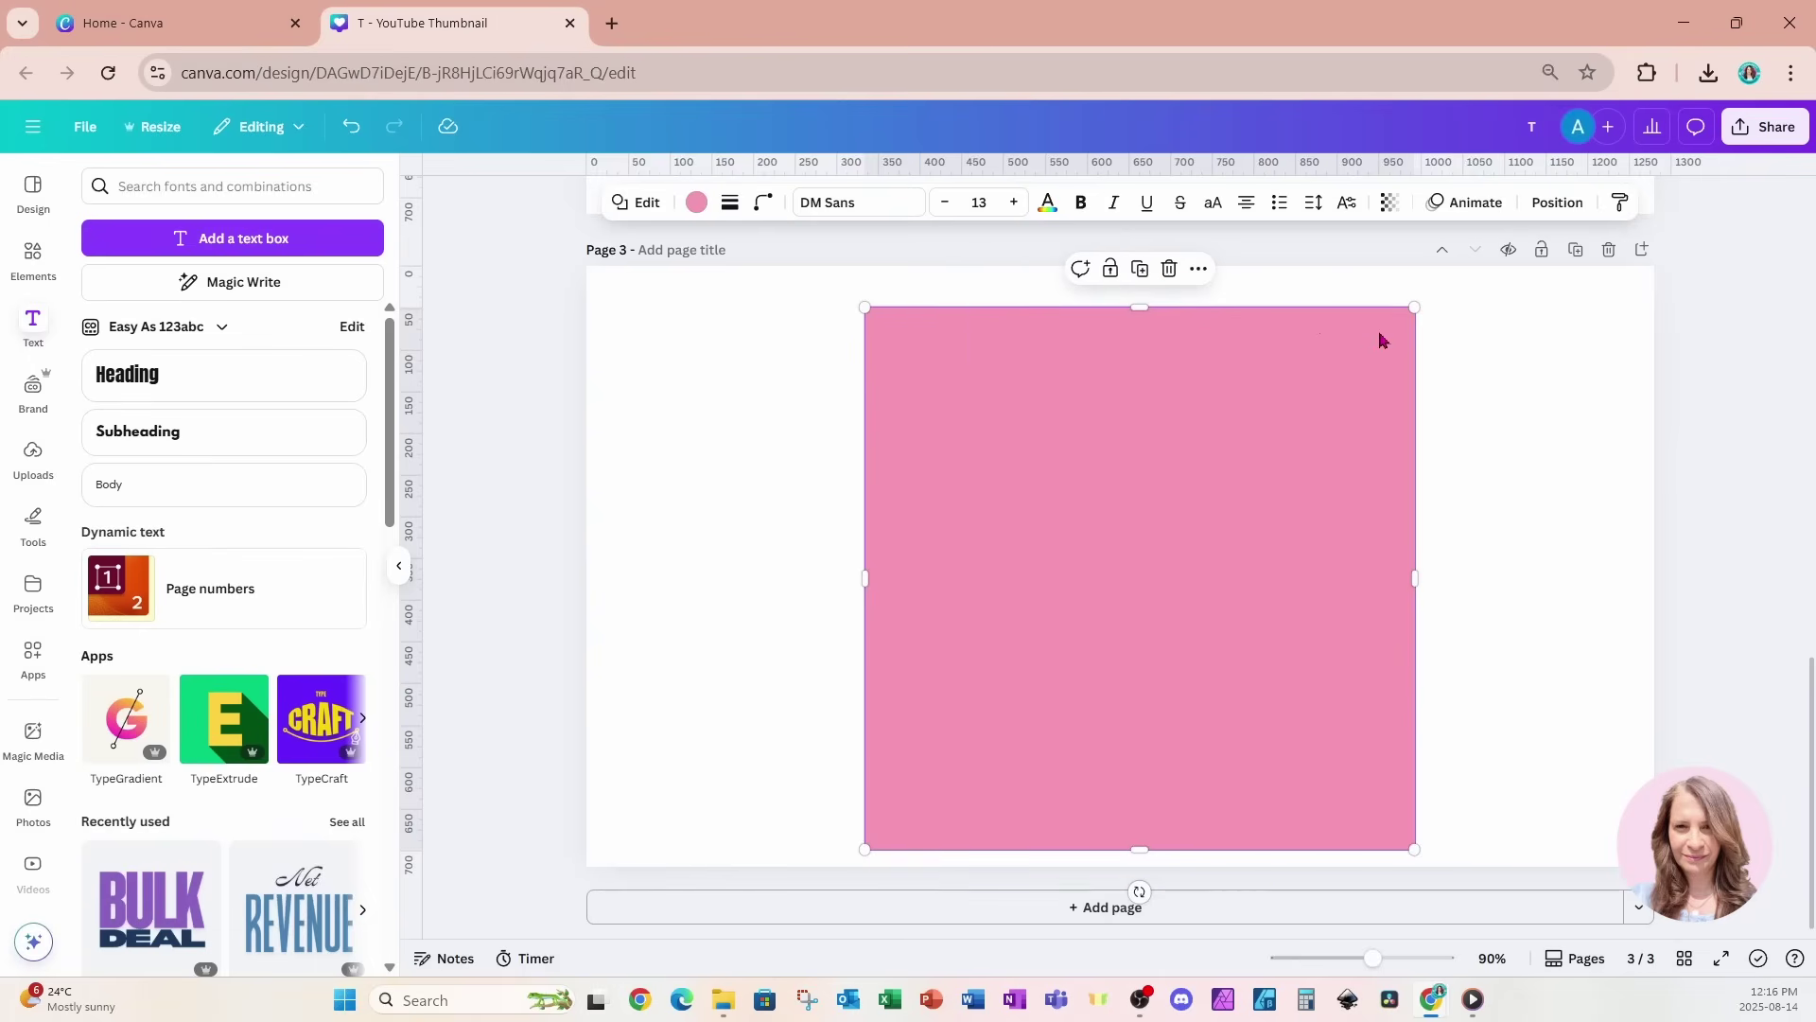
{"action": "left_click_drag", "start_coordinate": [1140, 311], "coordinate": [1139, 275]}
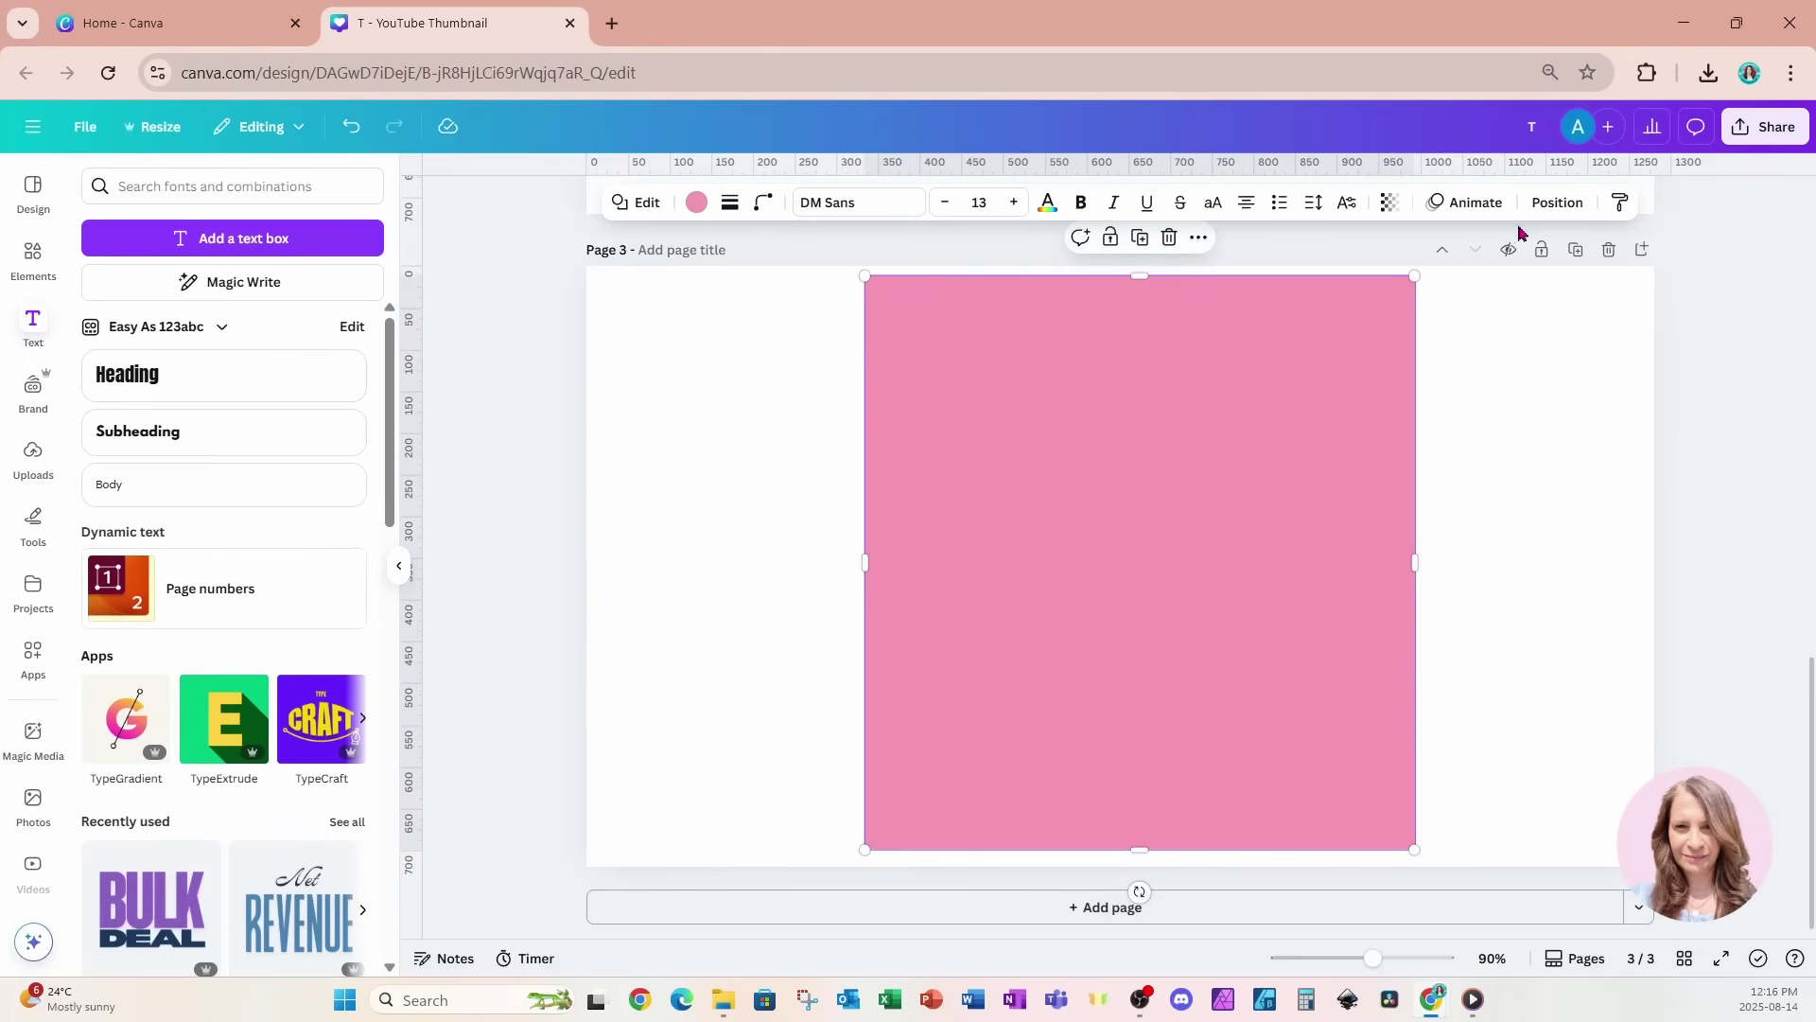
Move the pink square's layer behind the T and shift the square so it is centred around the letter
{"action": "left_click", "coordinate": [1558, 204]}
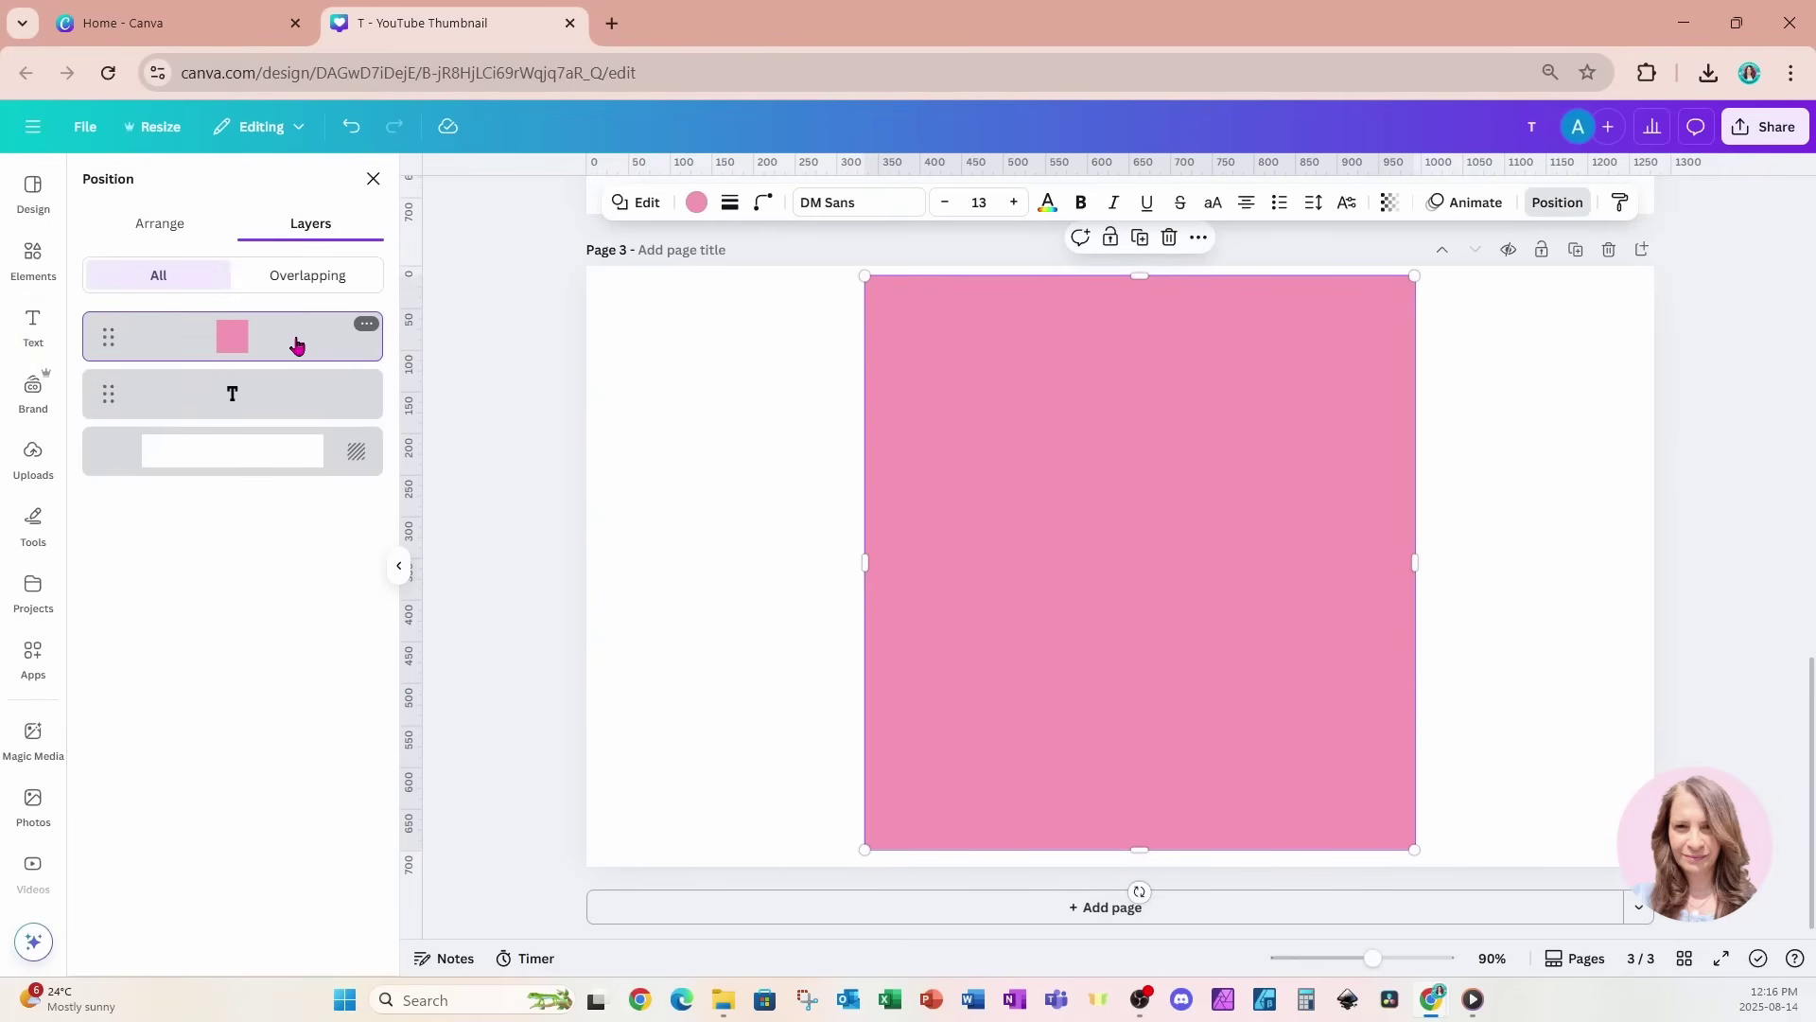
{"action": "left_click_drag", "start_coordinate": [296, 344], "coordinate": [296, 422]}
{"action": "left_click_drag", "start_coordinate": [885, 640], "coordinate": [869, 631]}
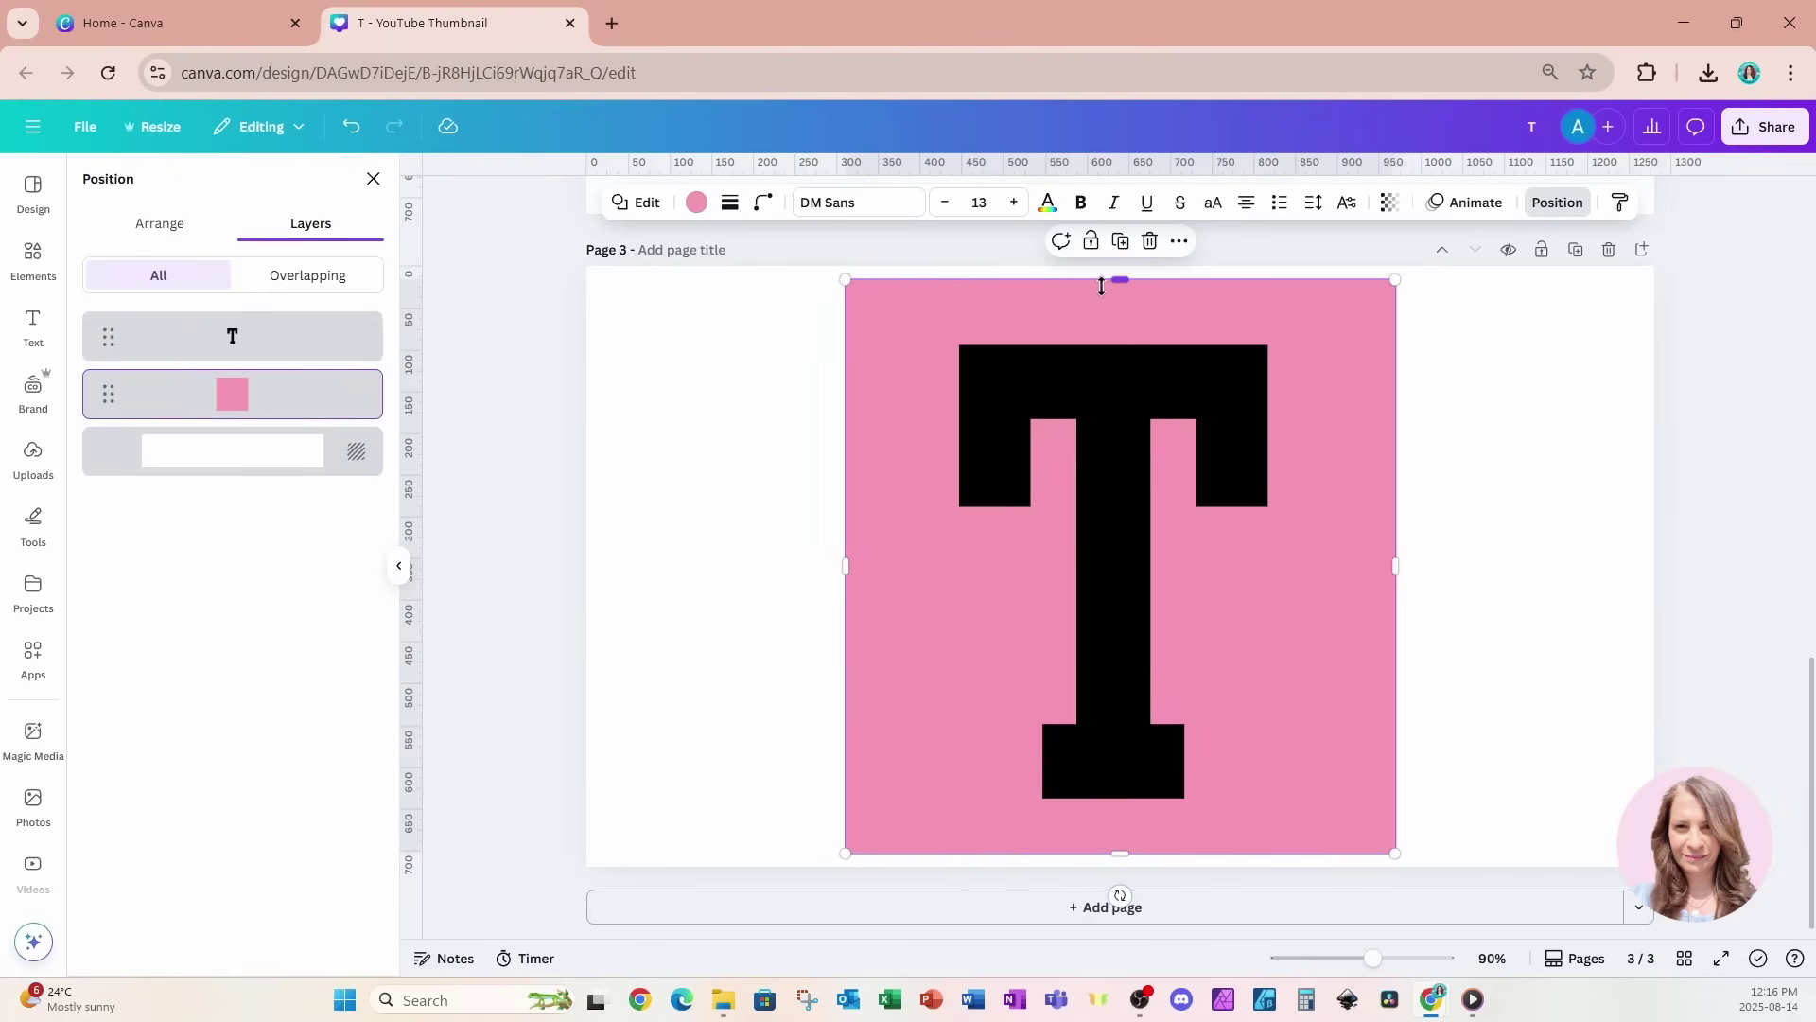
Change the letter T's text colour to white
{"action": "left_click", "coordinate": [1127, 403]}
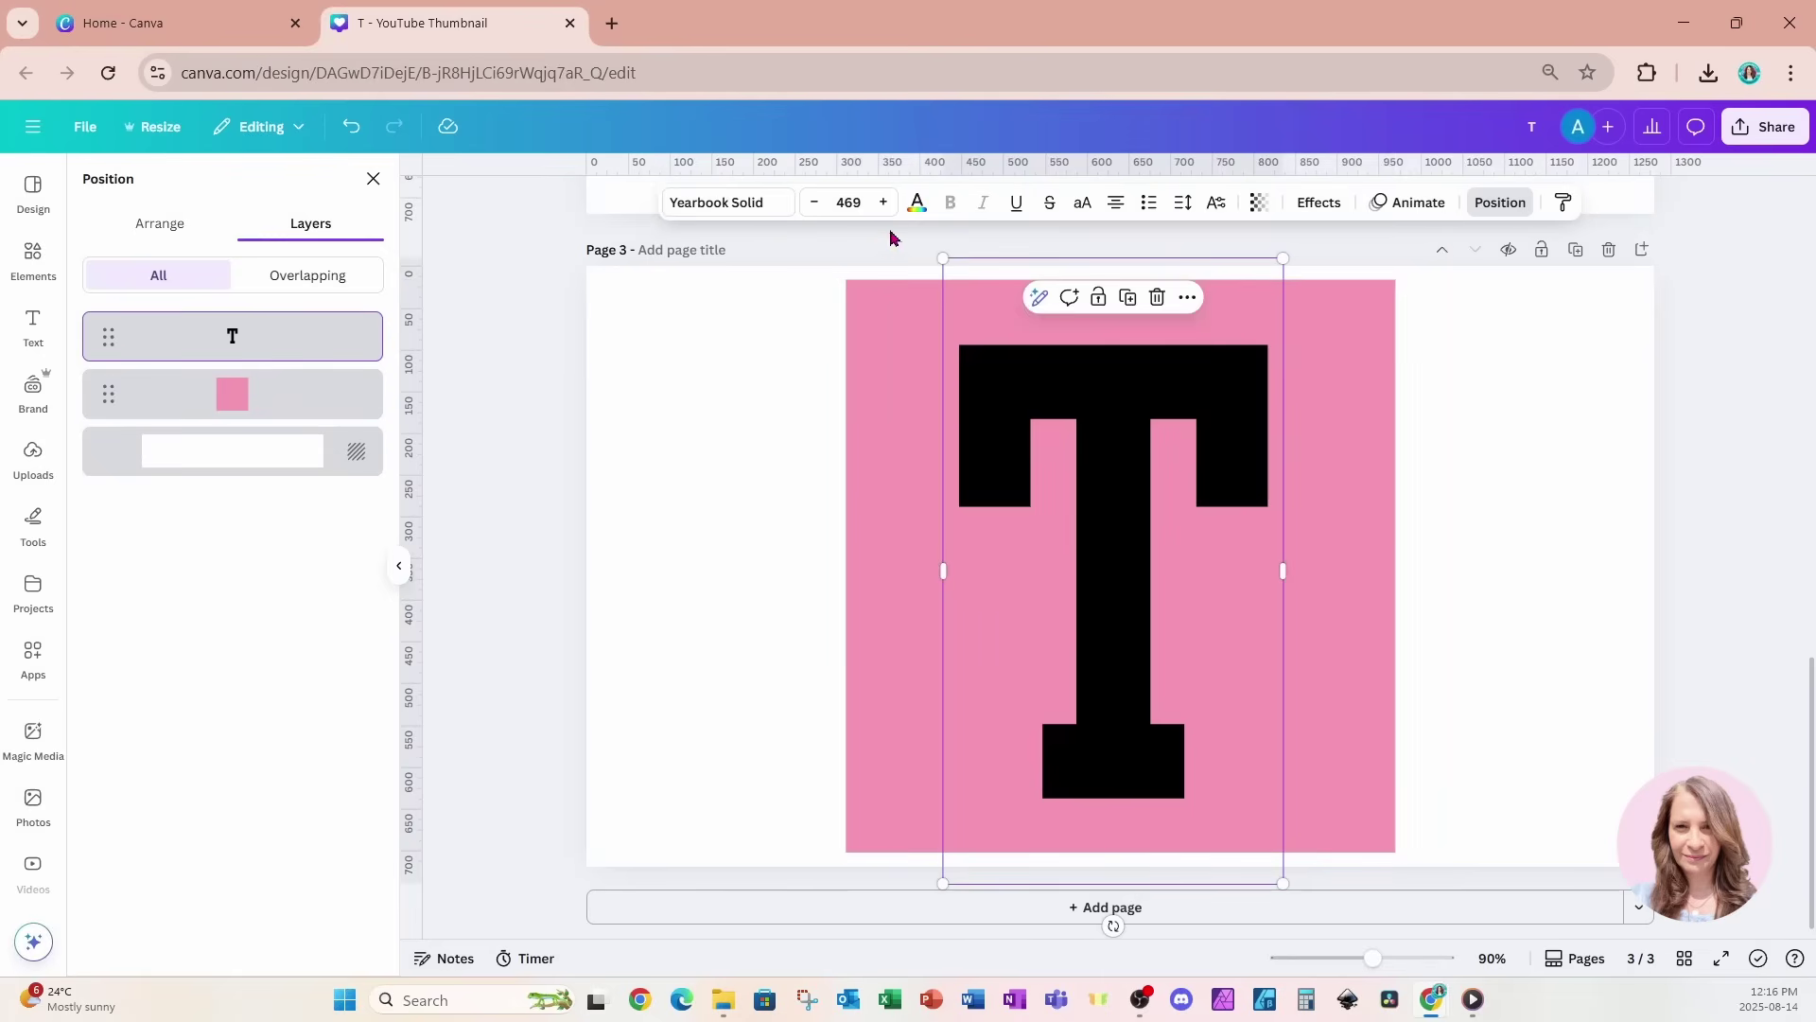
{"action": "left_click", "coordinate": [917, 204]}
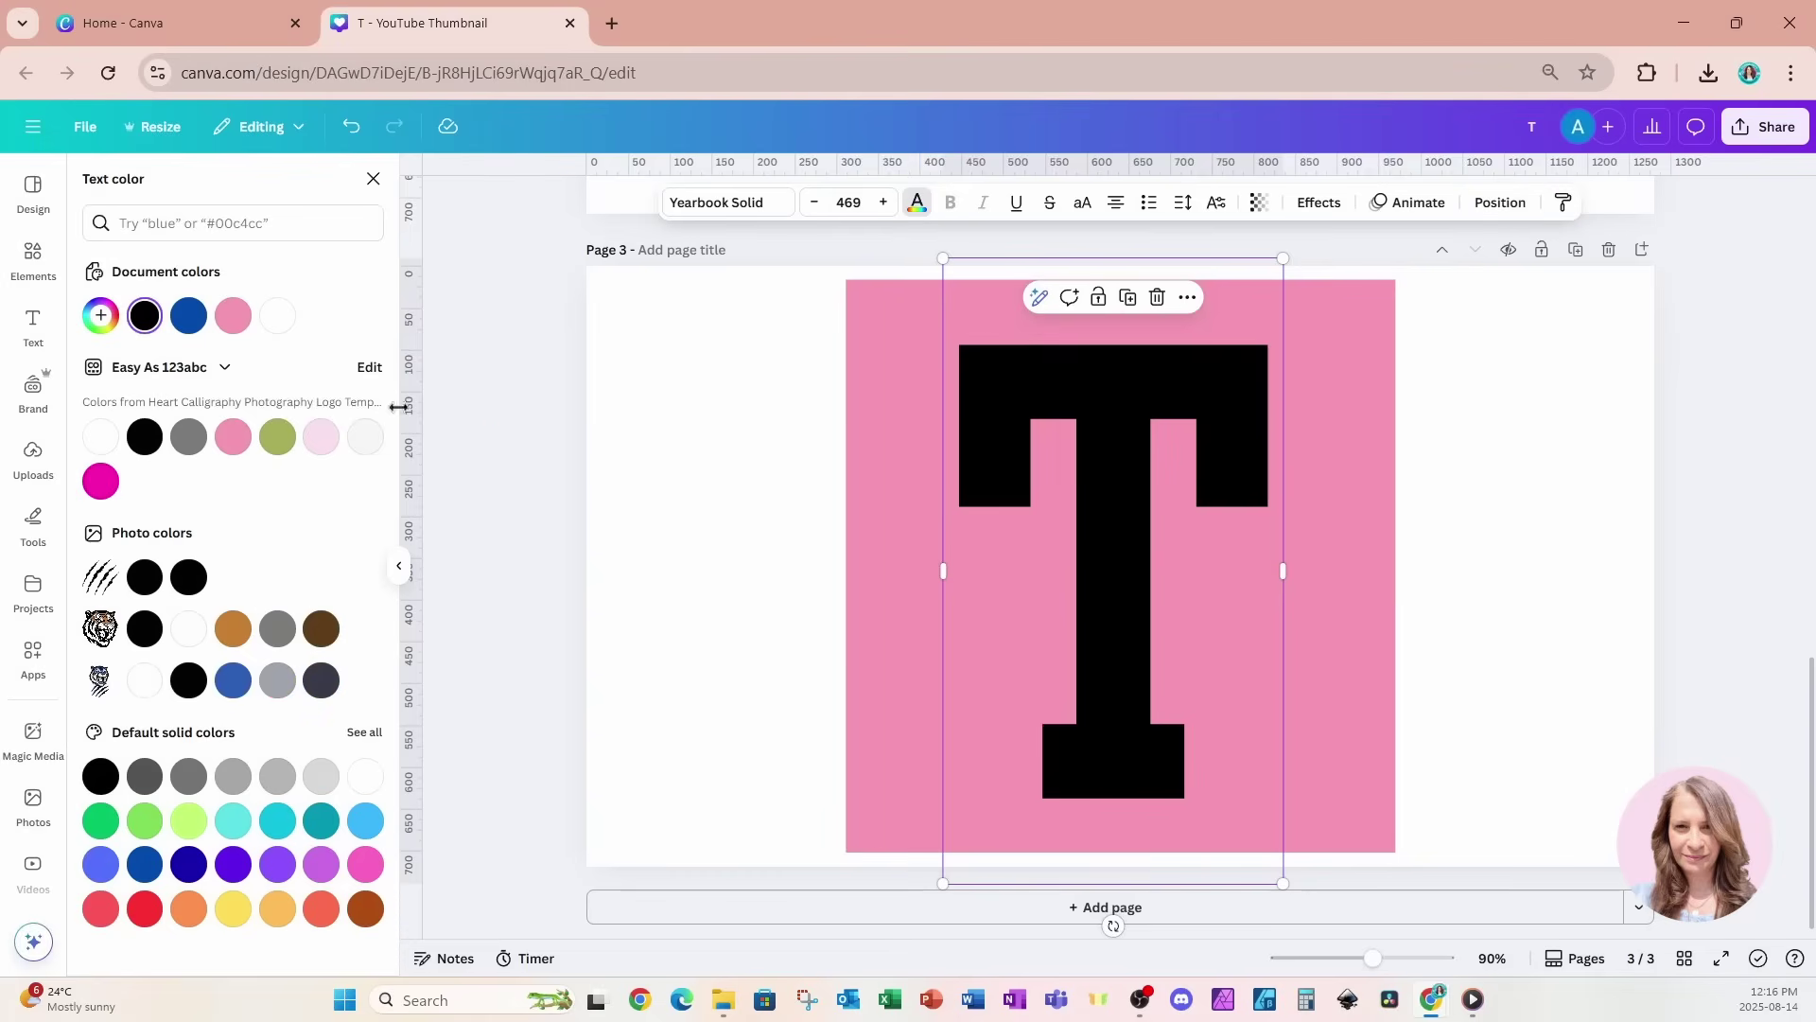
{"action": "left_click", "coordinate": [106, 439]}
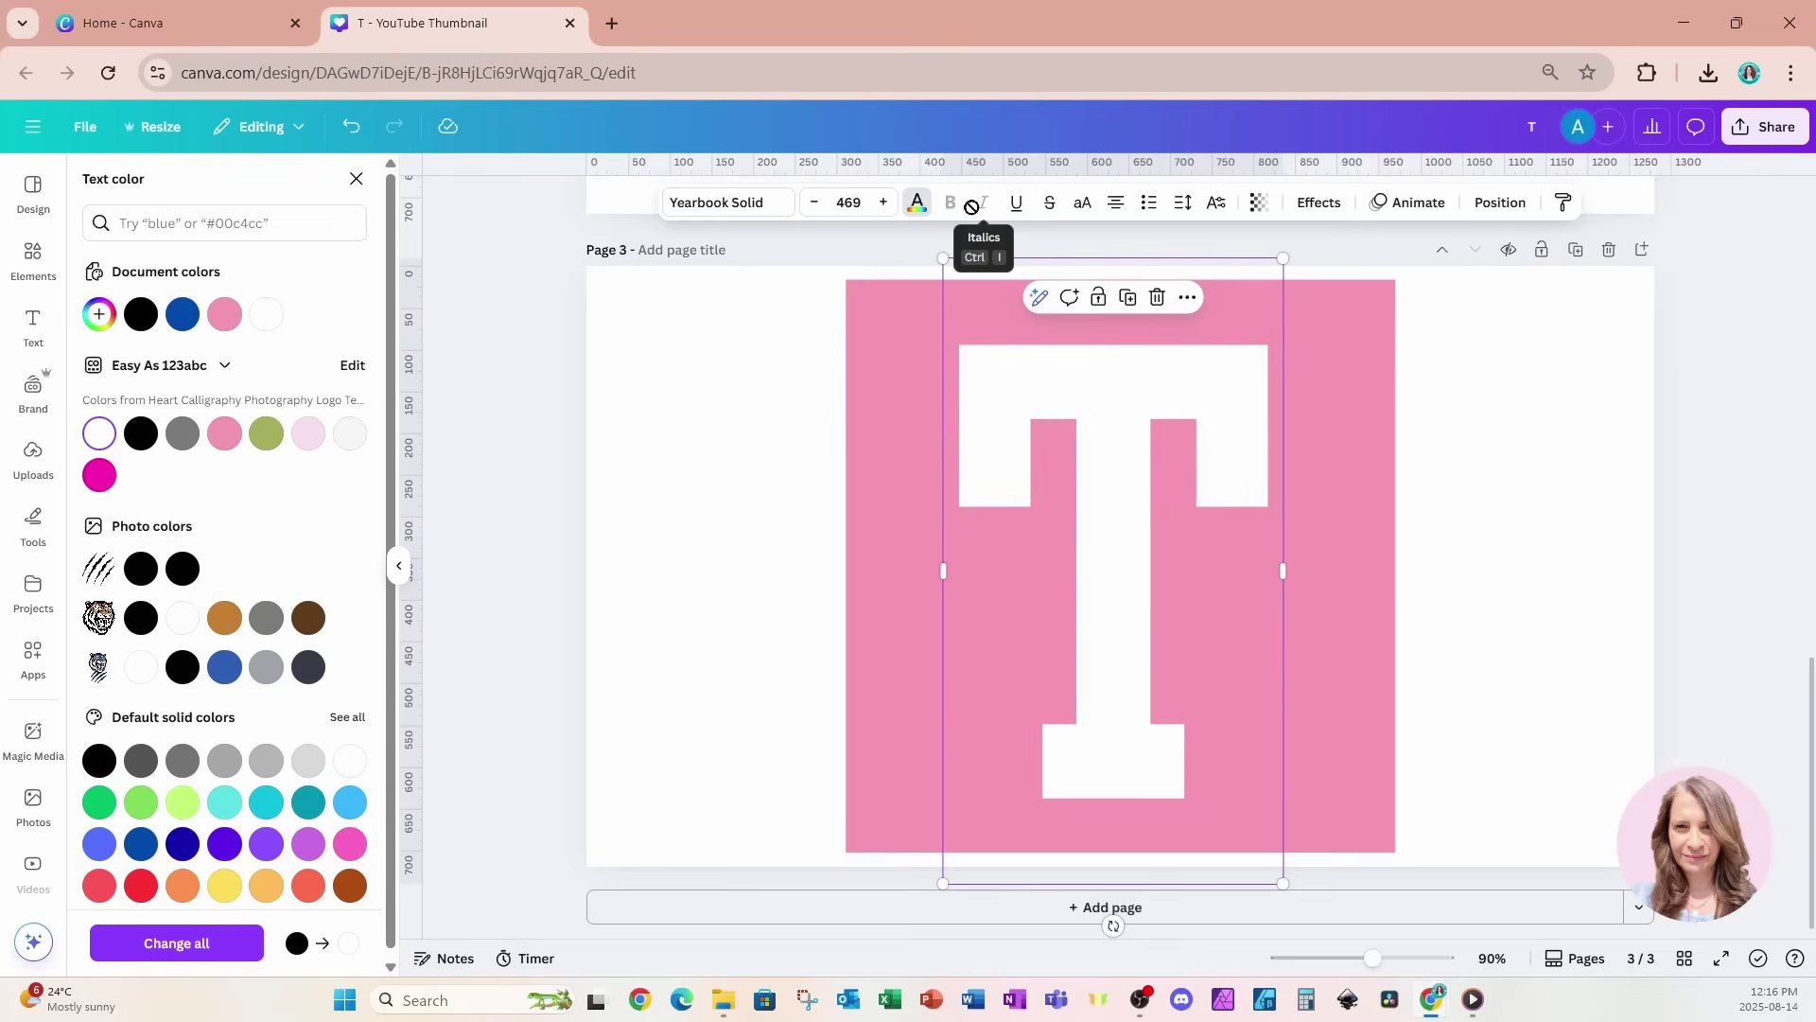
Apply an Outline effect to the T in white with thickness 66
{"action": "left_click", "coordinate": [1325, 205]}
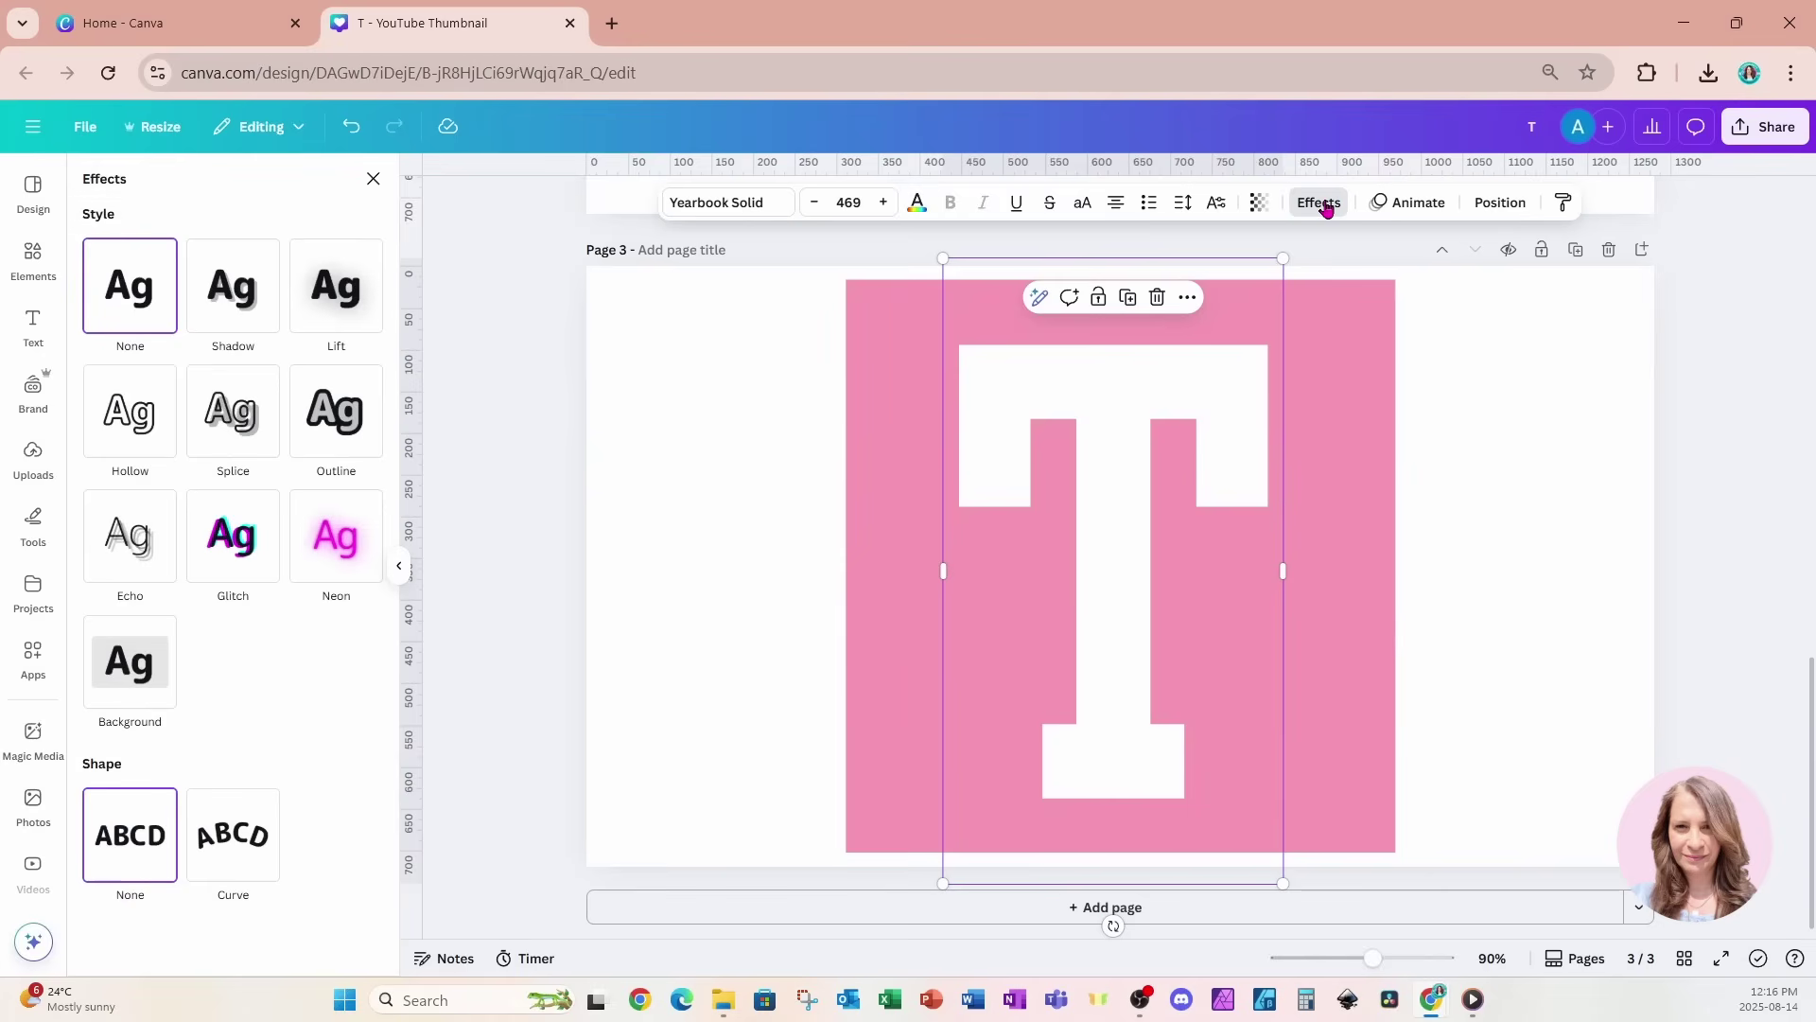
{"action": "left_click", "coordinate": [357, 423]}
{"action": "left_click", "coordinate": [352, 566]}
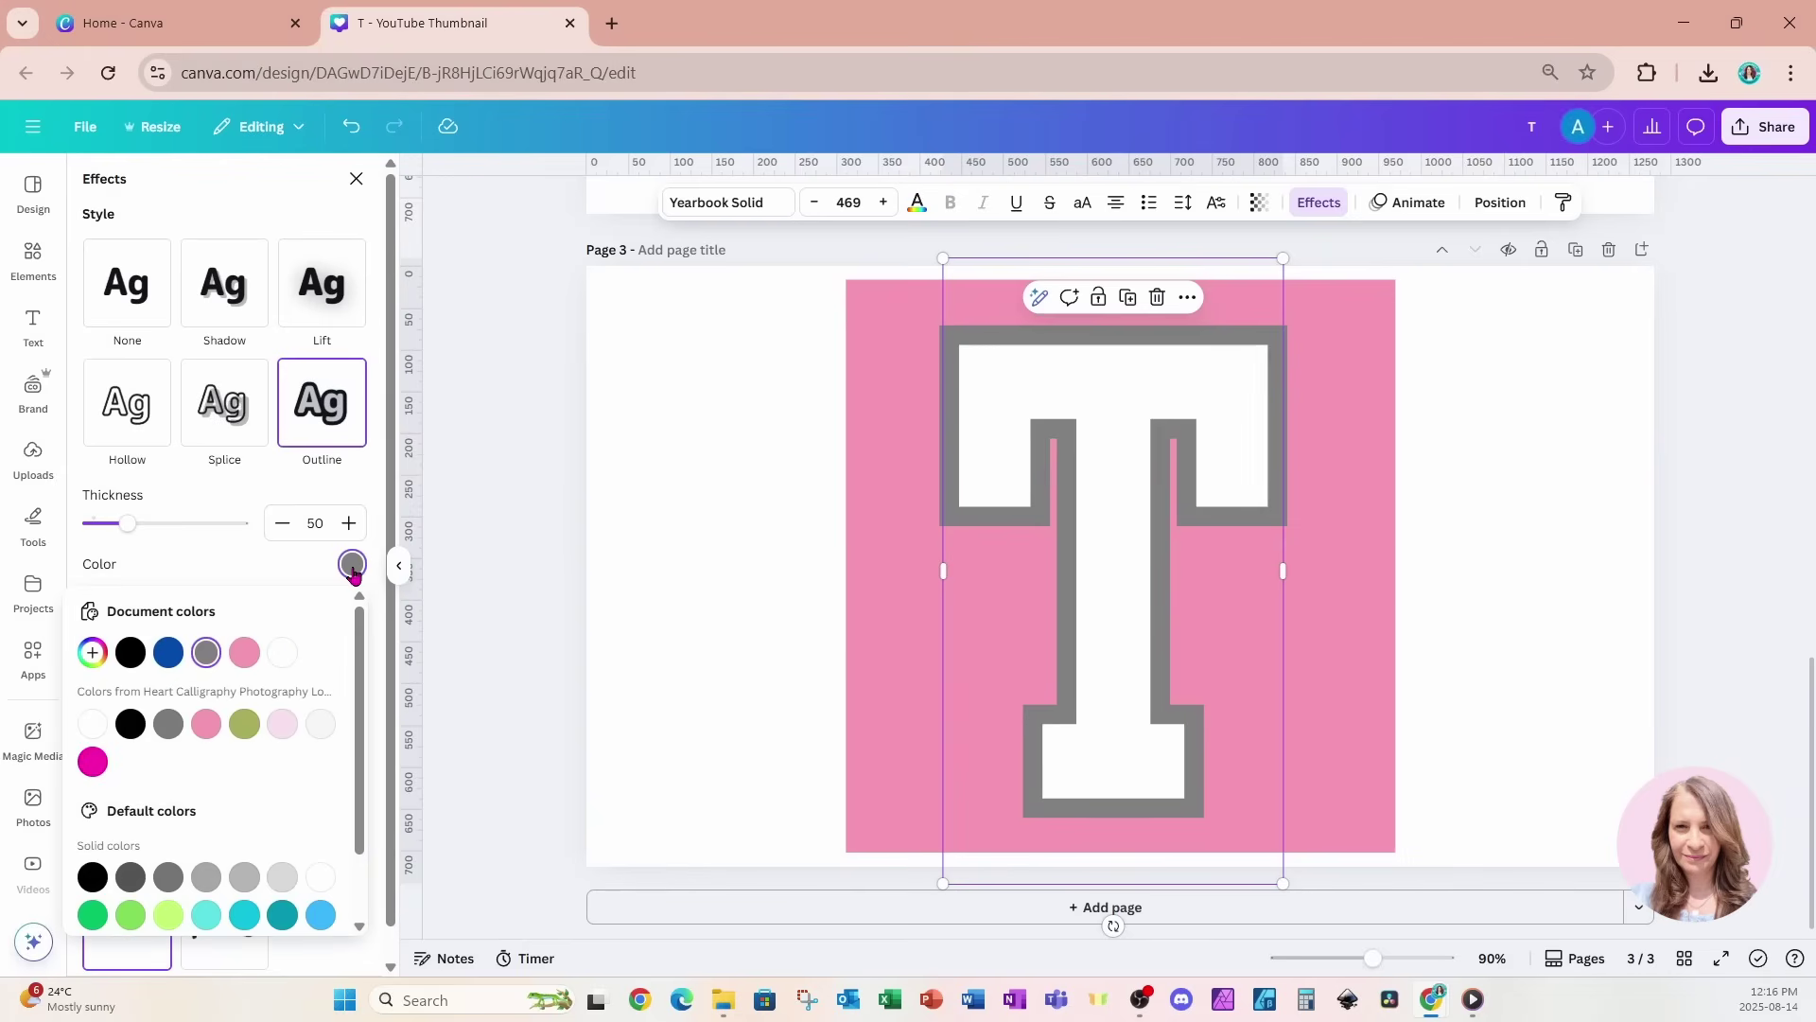
{"action": "left_click", "coordinate": [90, 727]}
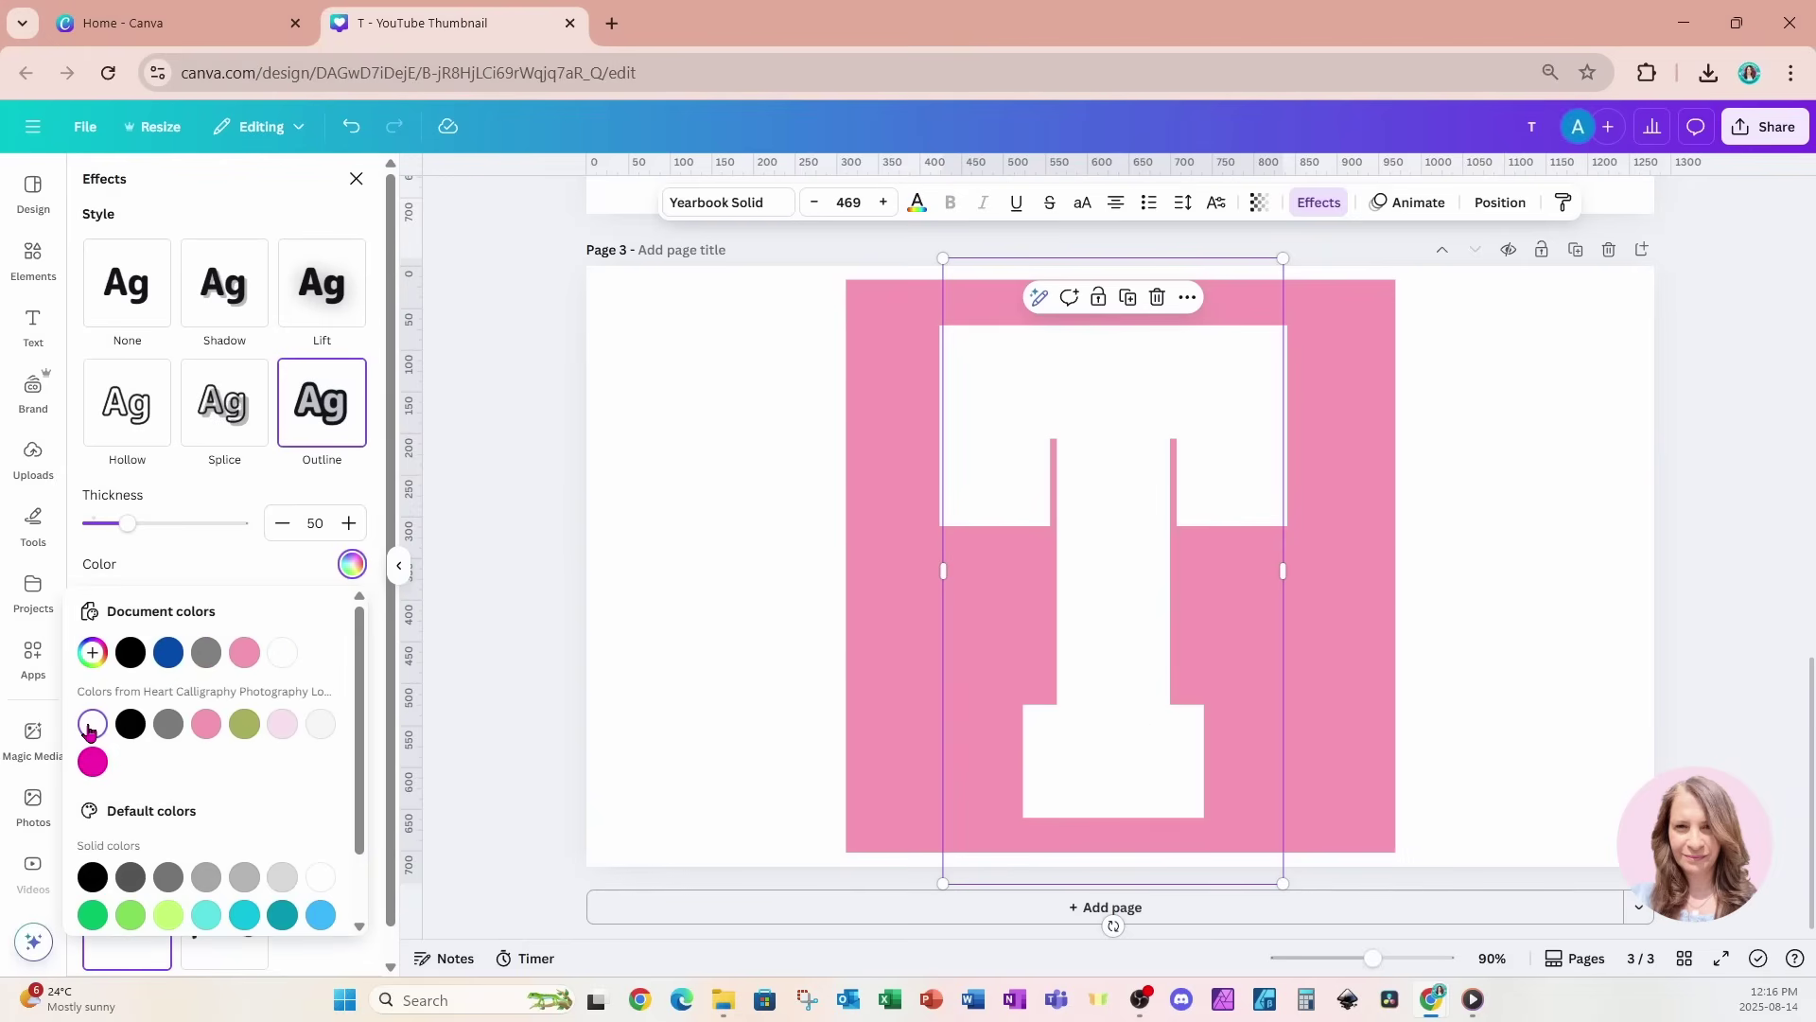
{"action": "left_click", "coordinate": [132, 539]}
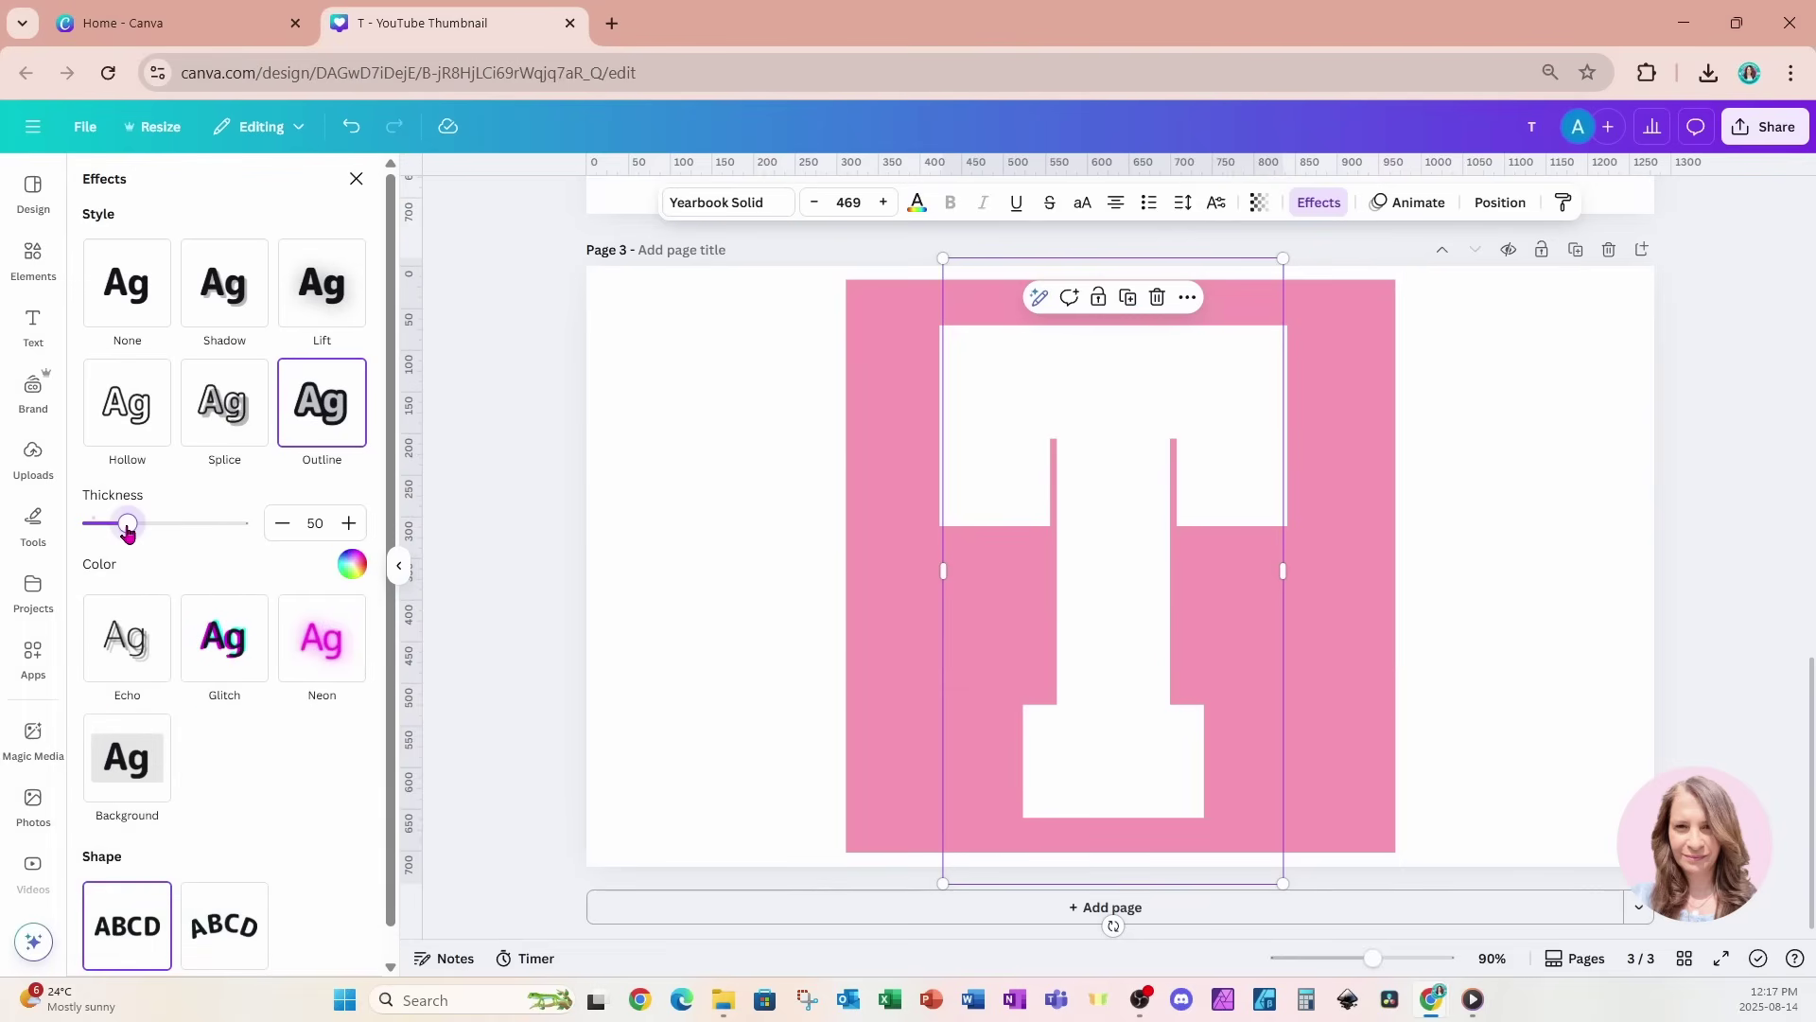
{"action": "left_click_drag", "start_coordinate": [132, 534], "coordinate": [141, 534]}
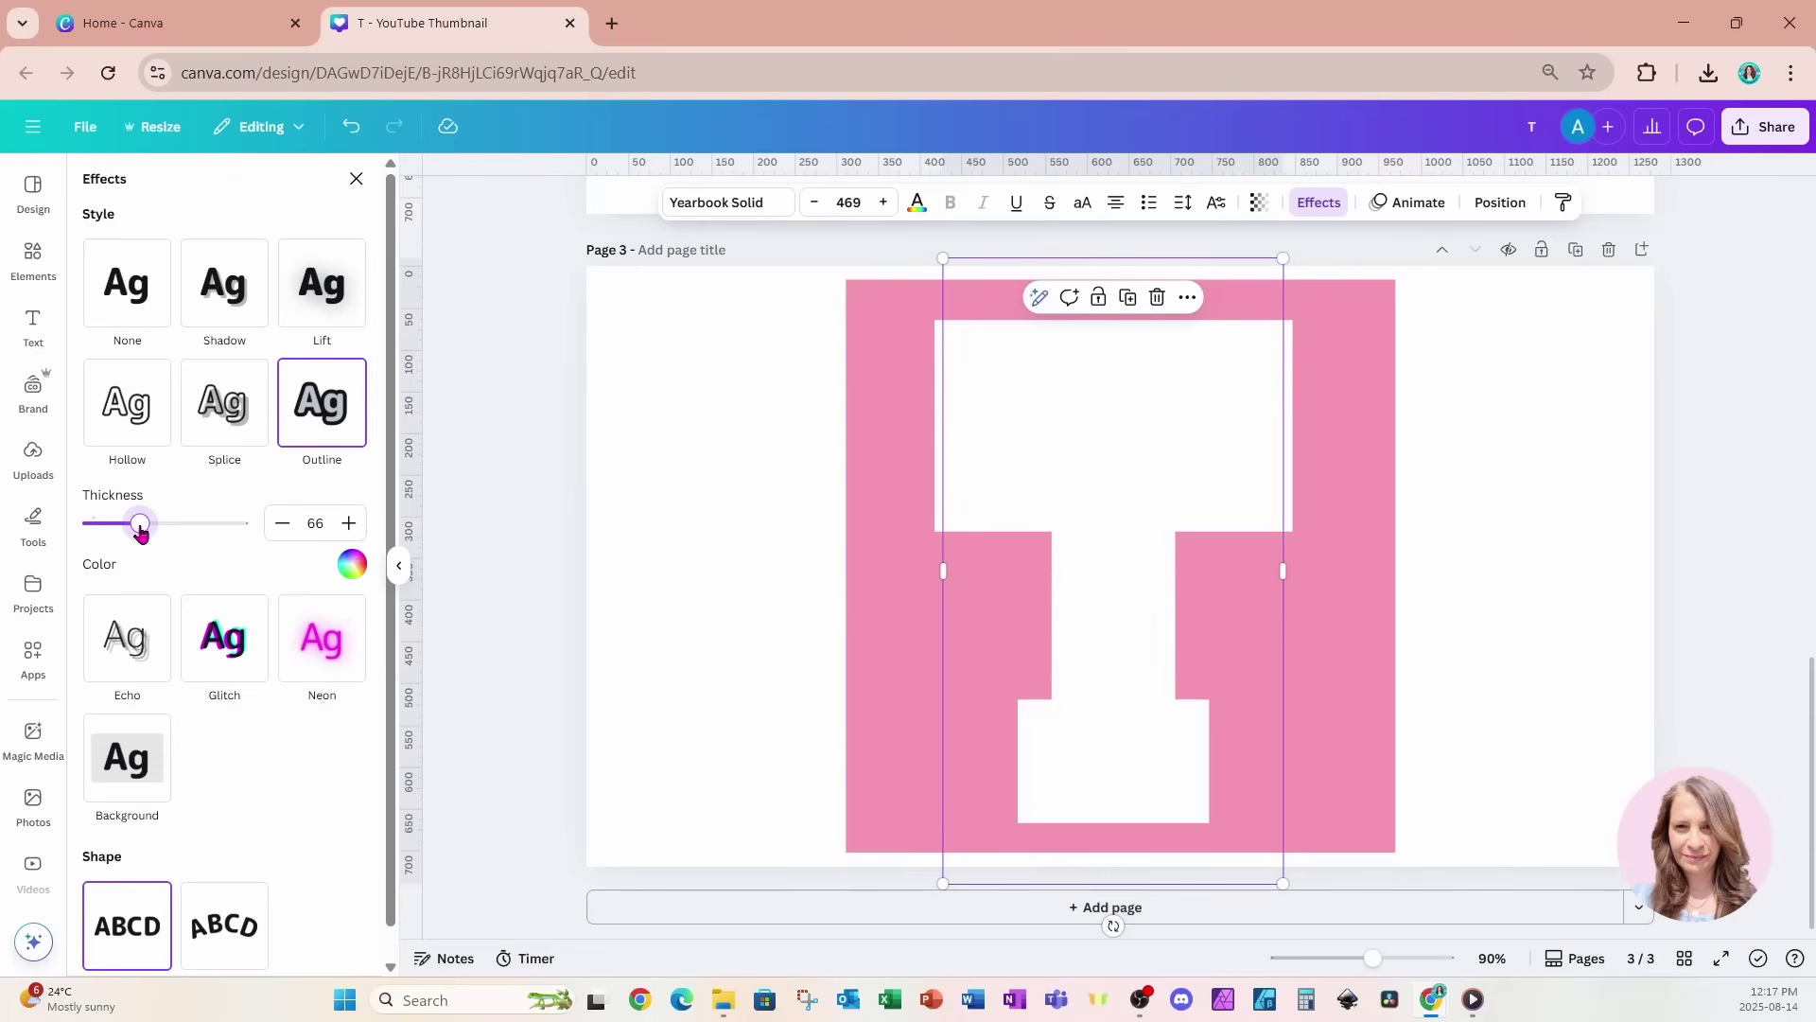
Recolour the square behind the T to black
{"action": "left_click", "coordinate": [866, 445]}
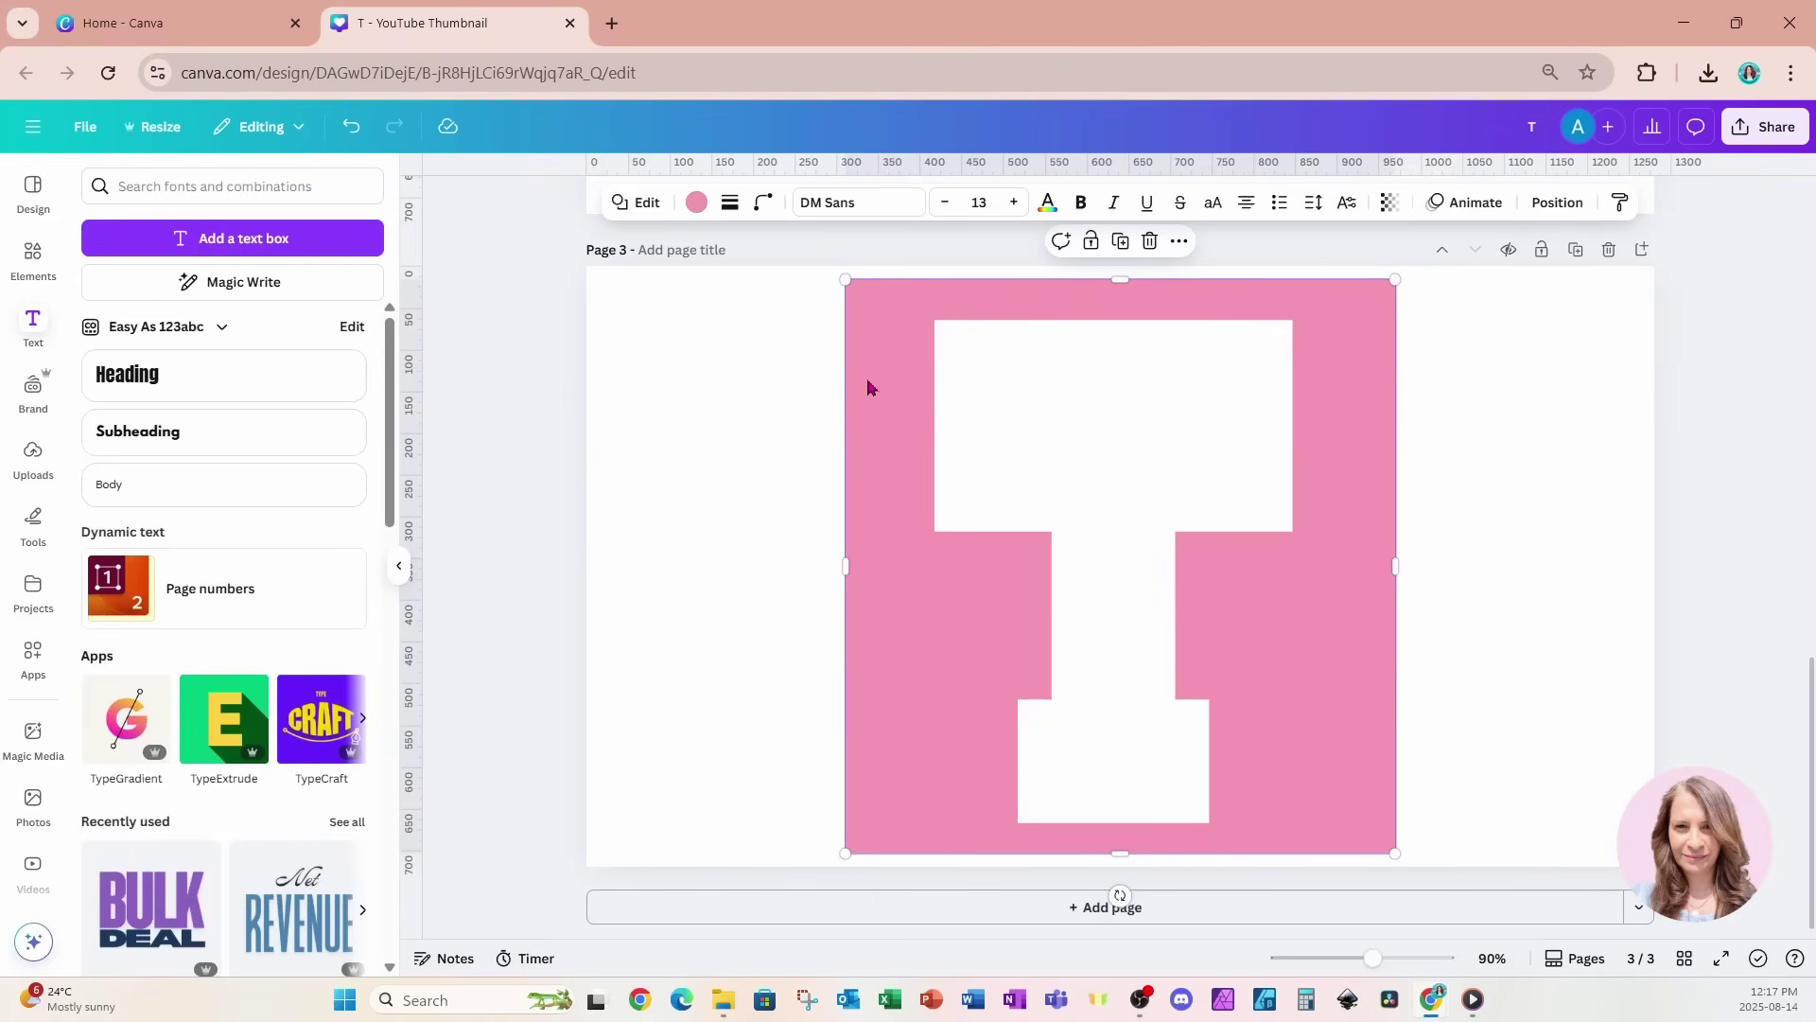
{"action": "left_click", "coordinate": [696, 202]}
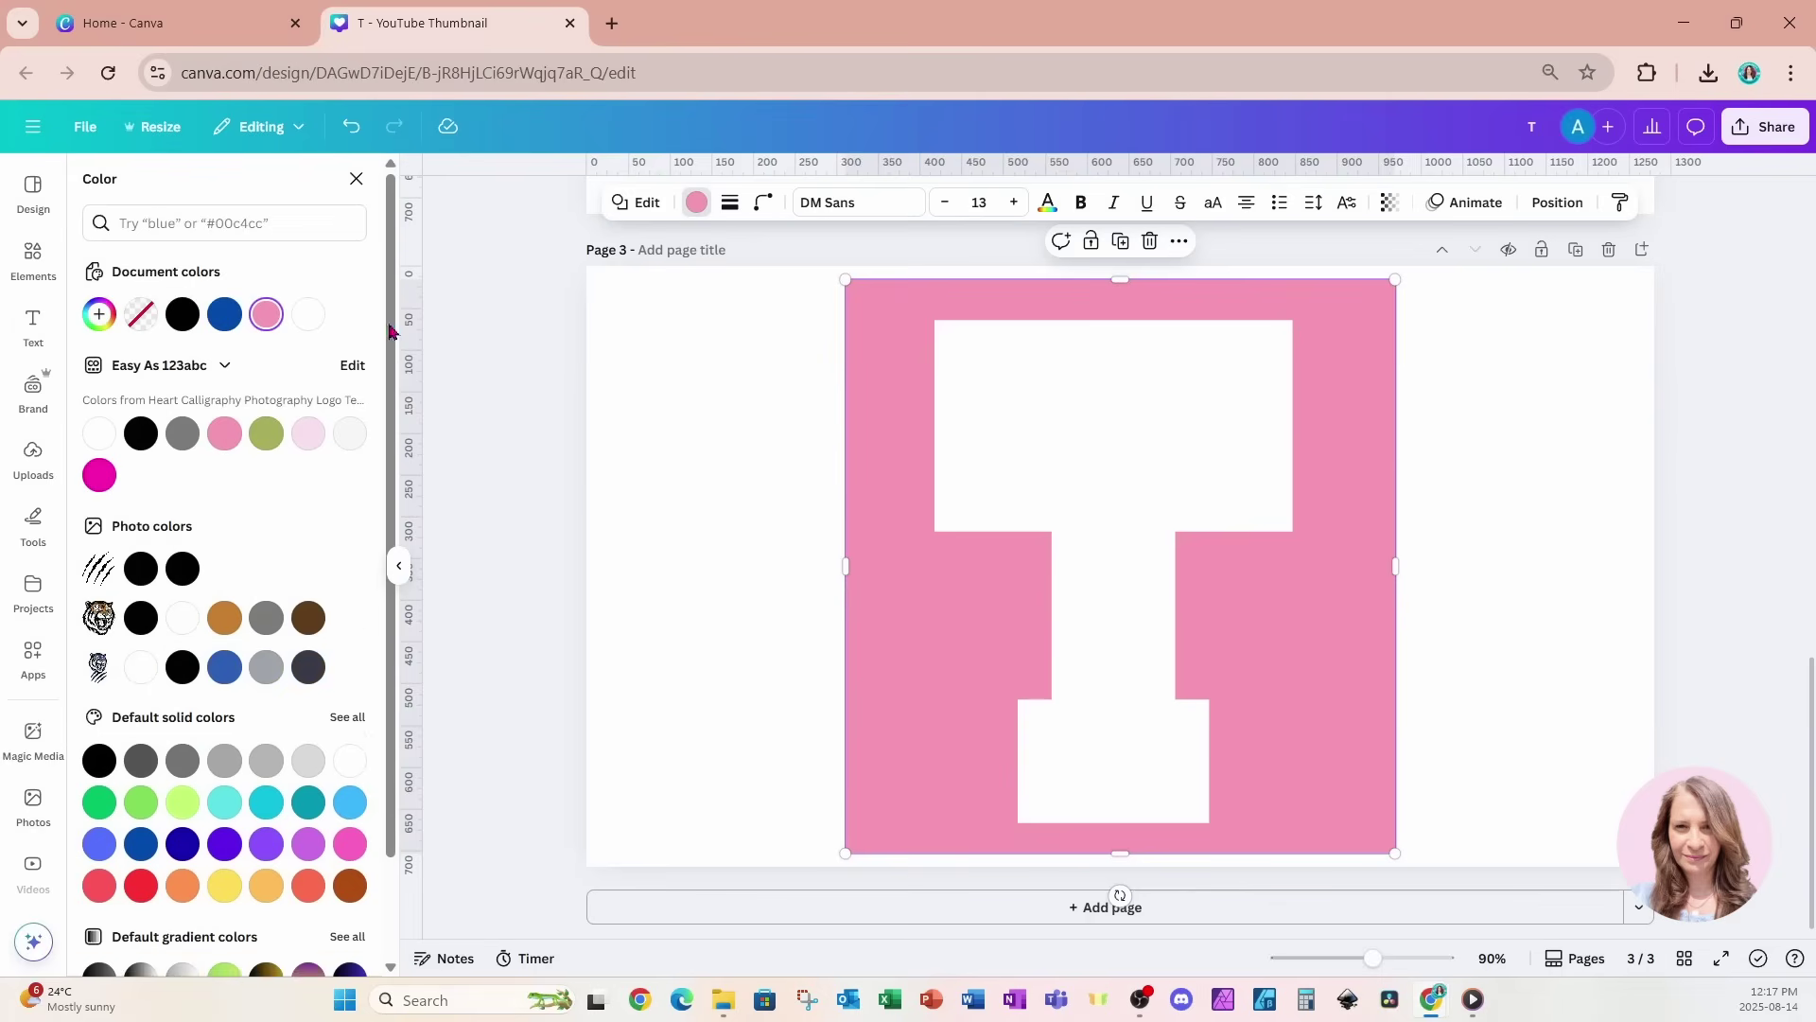
{"action": "left_click", "coordinate": [140, 433]}
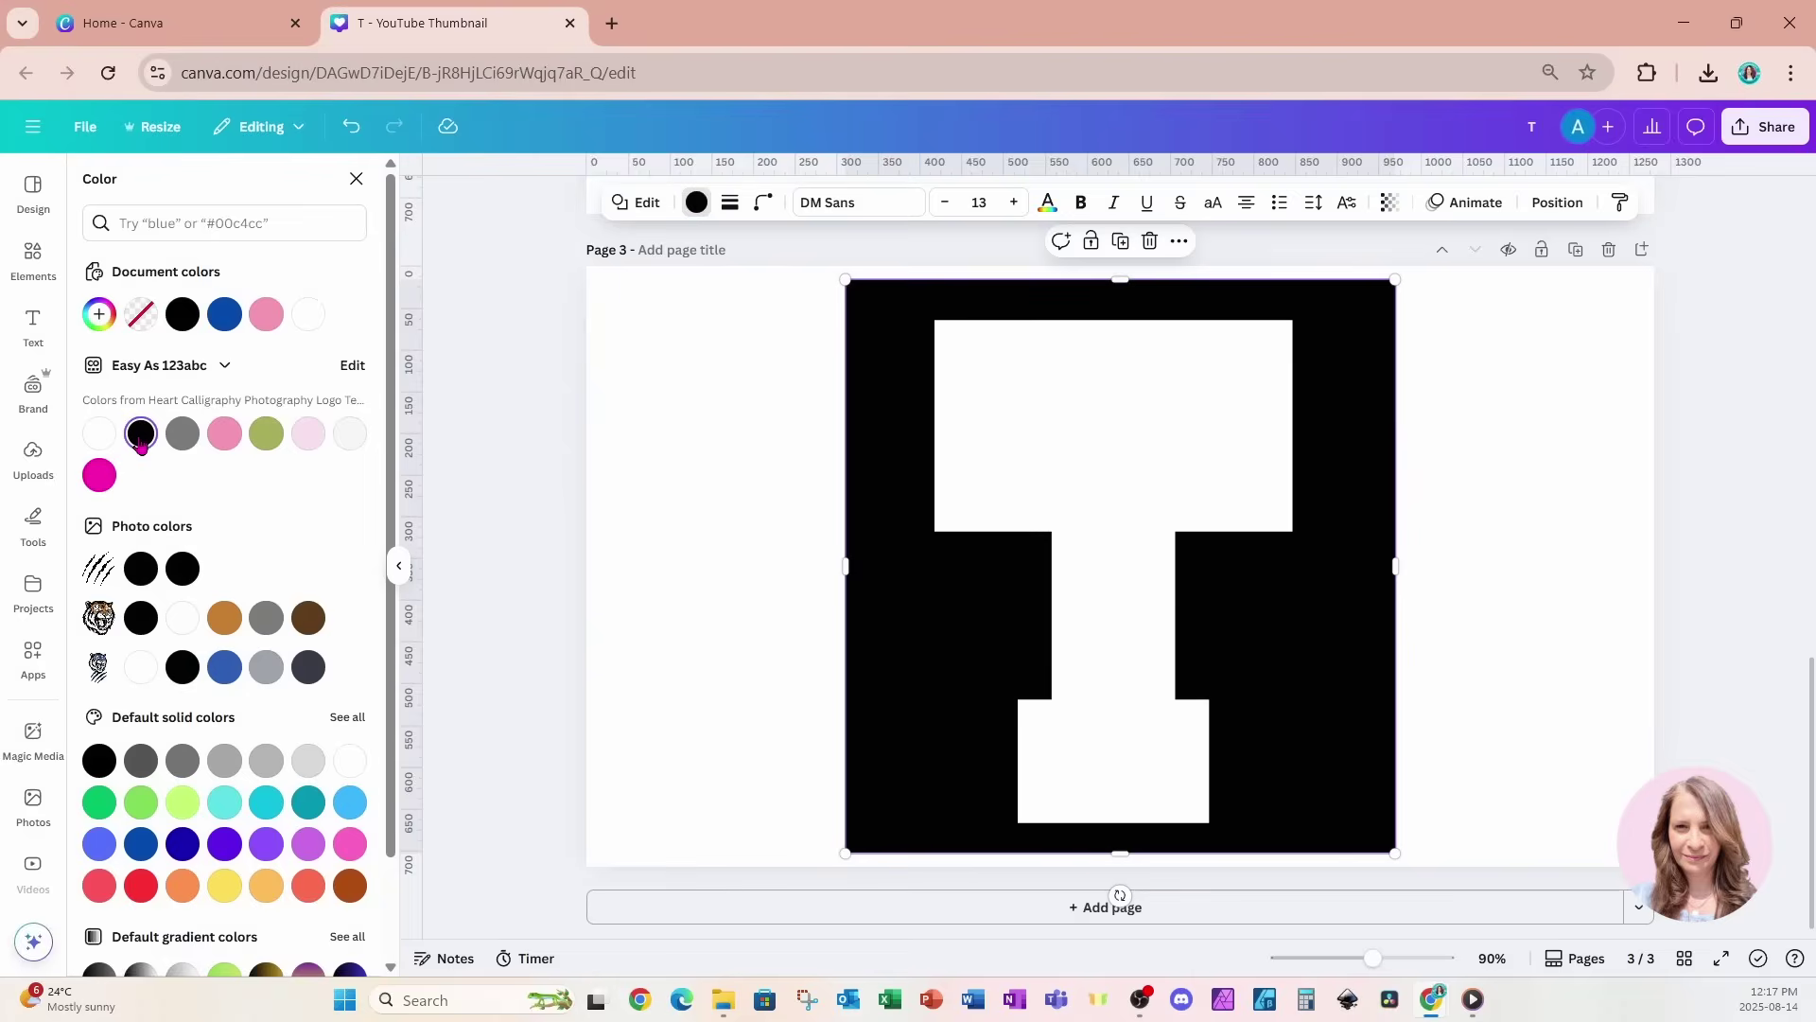
{"action": "left_click", "coordinate": [1542, 349]}
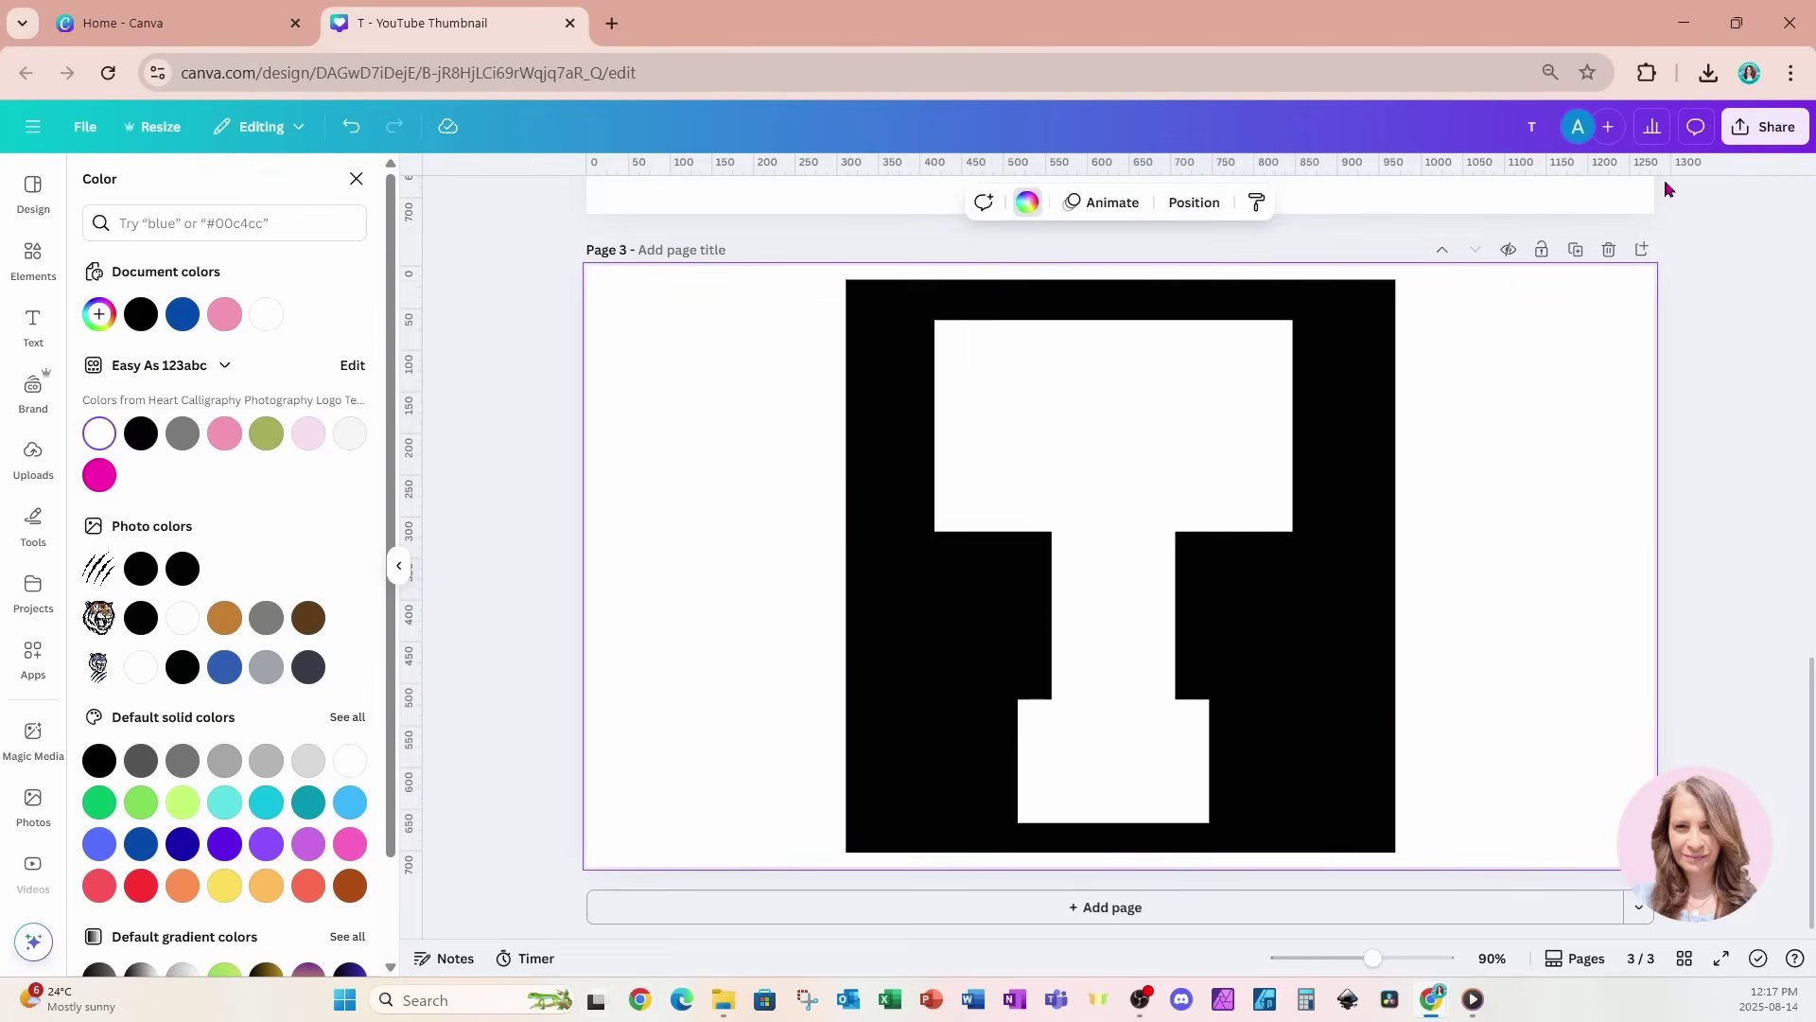
Download only page 3, the current page, as a PNG at 1,280 × 720 px
{"action": "left_click", "coordinate": [1766, 126]}
{"action": "left_click", "coordinate": [1483, 512]}
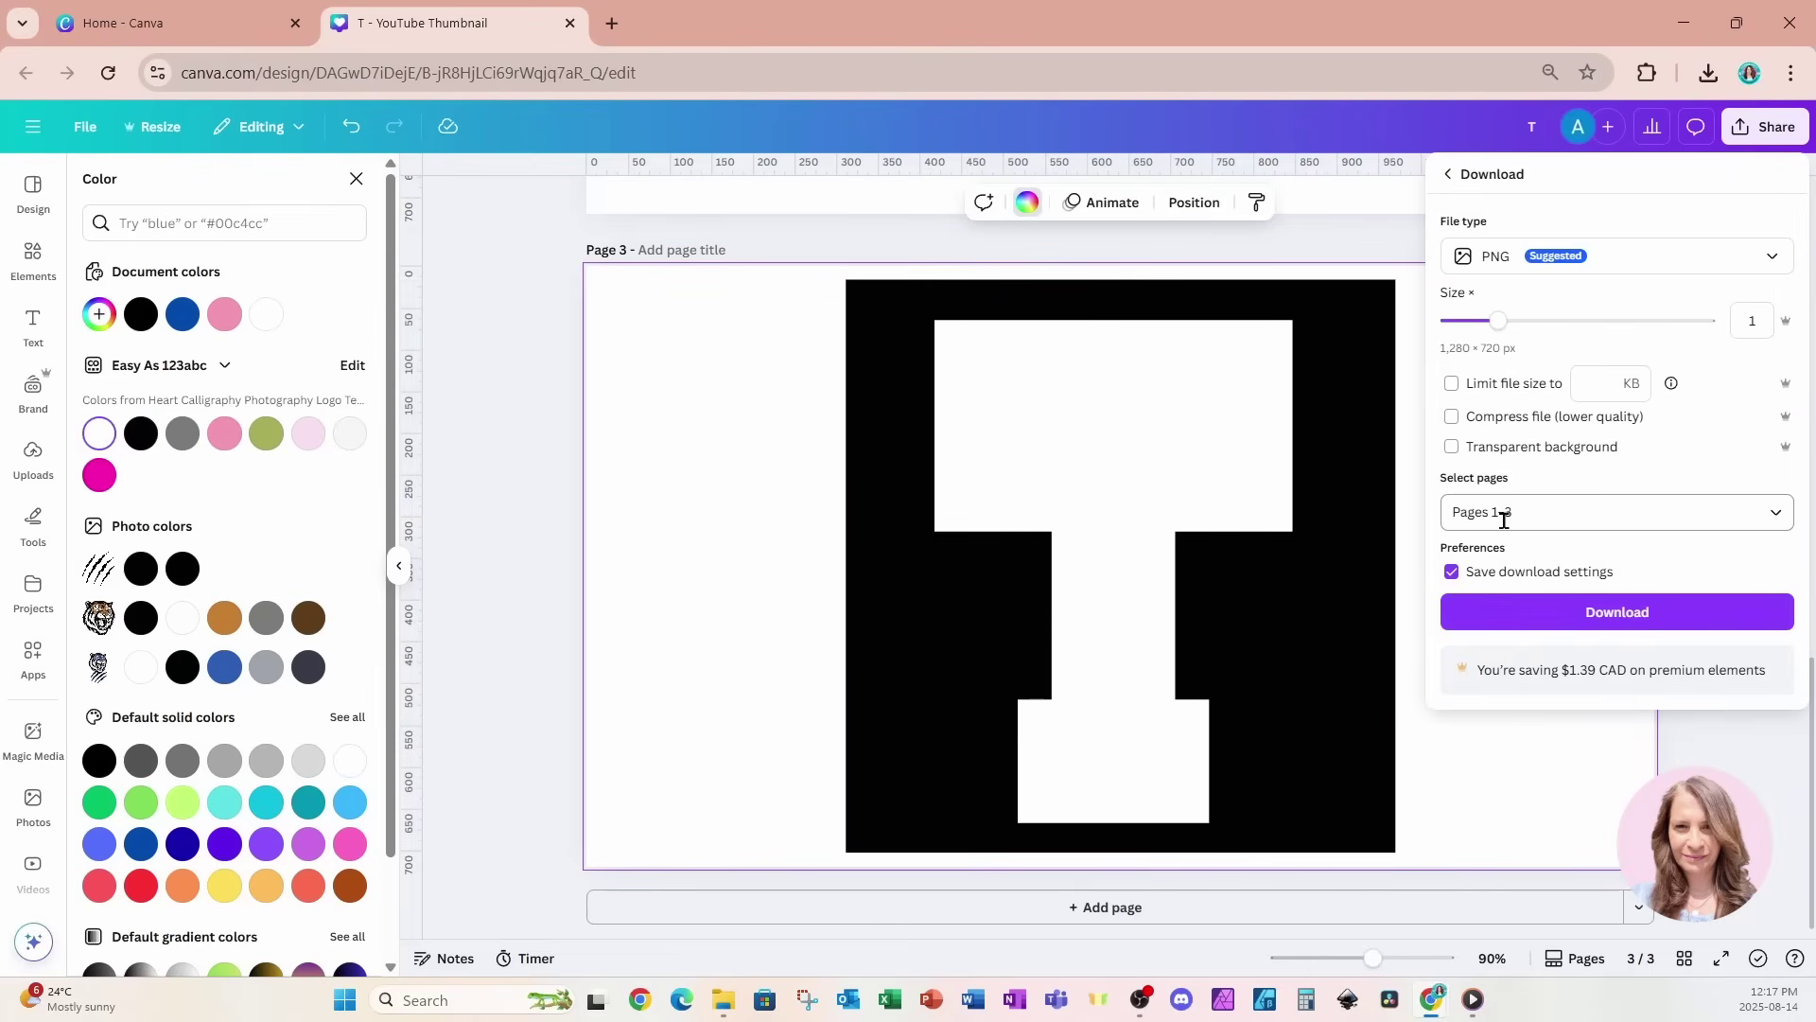
{"action": "left_click", "coordinate": [1529, 520]}
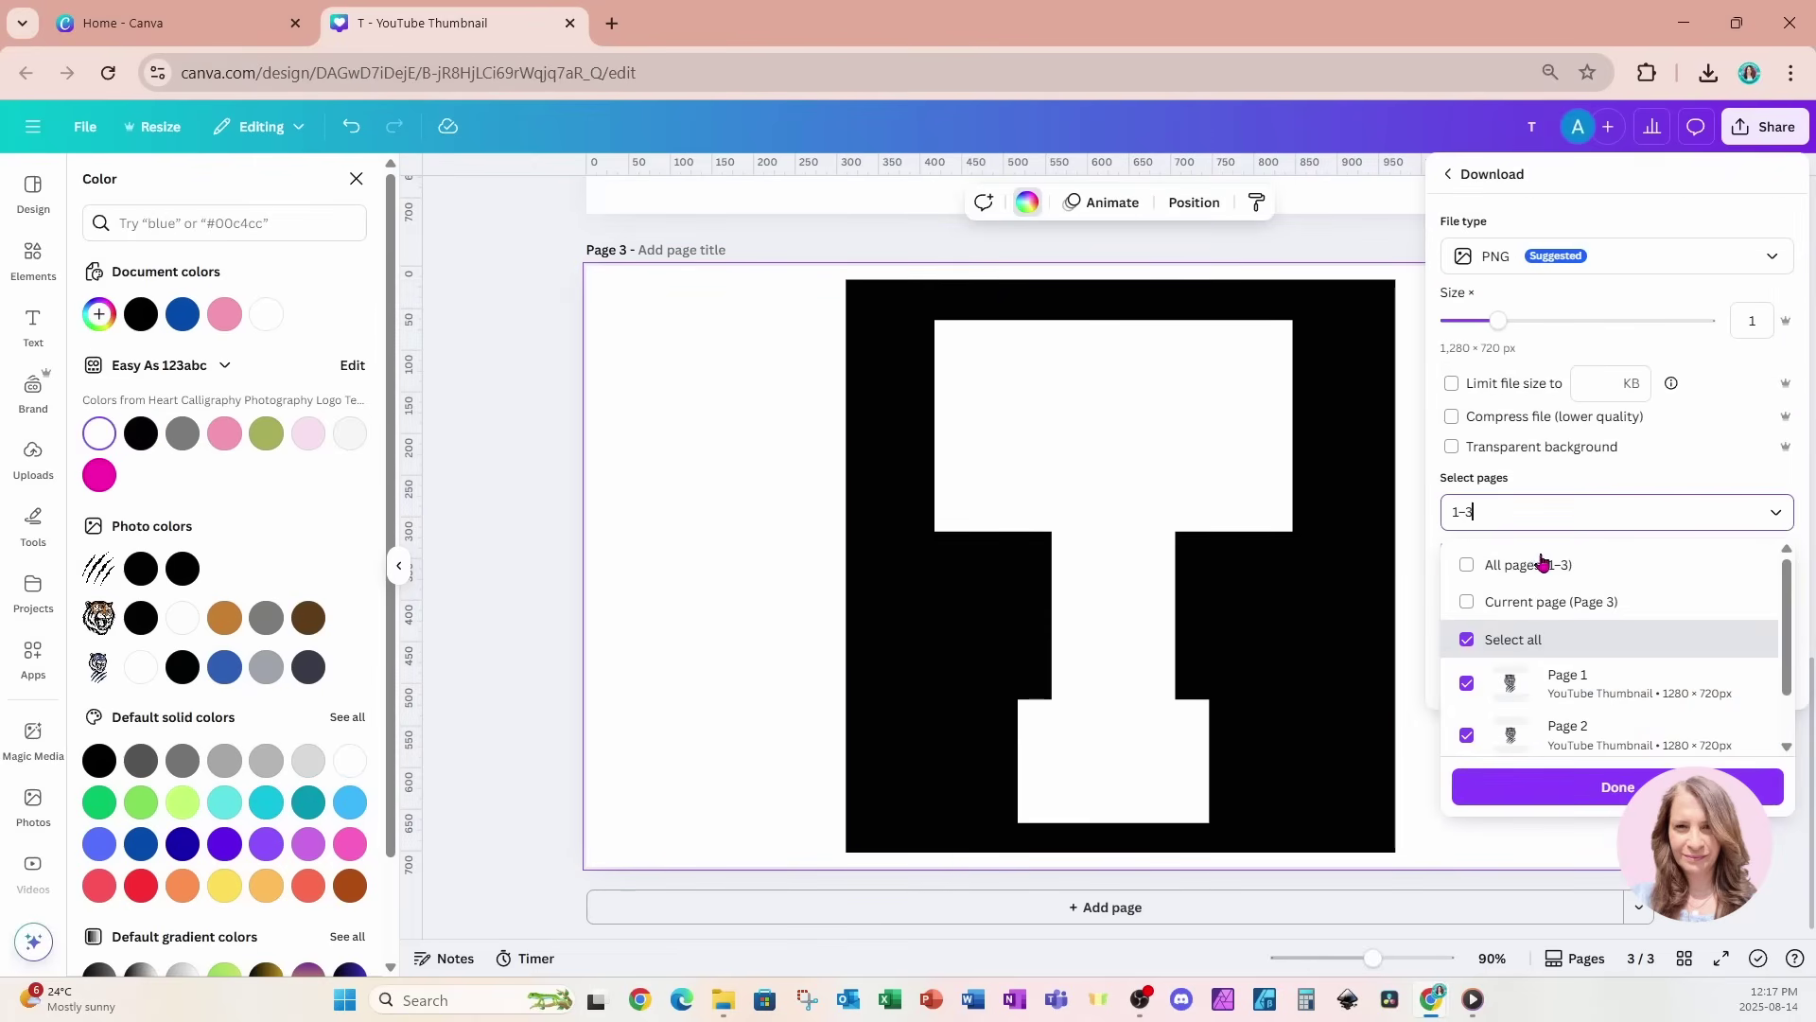
{"action": "left_click", "coordinate": [1539, 605]}
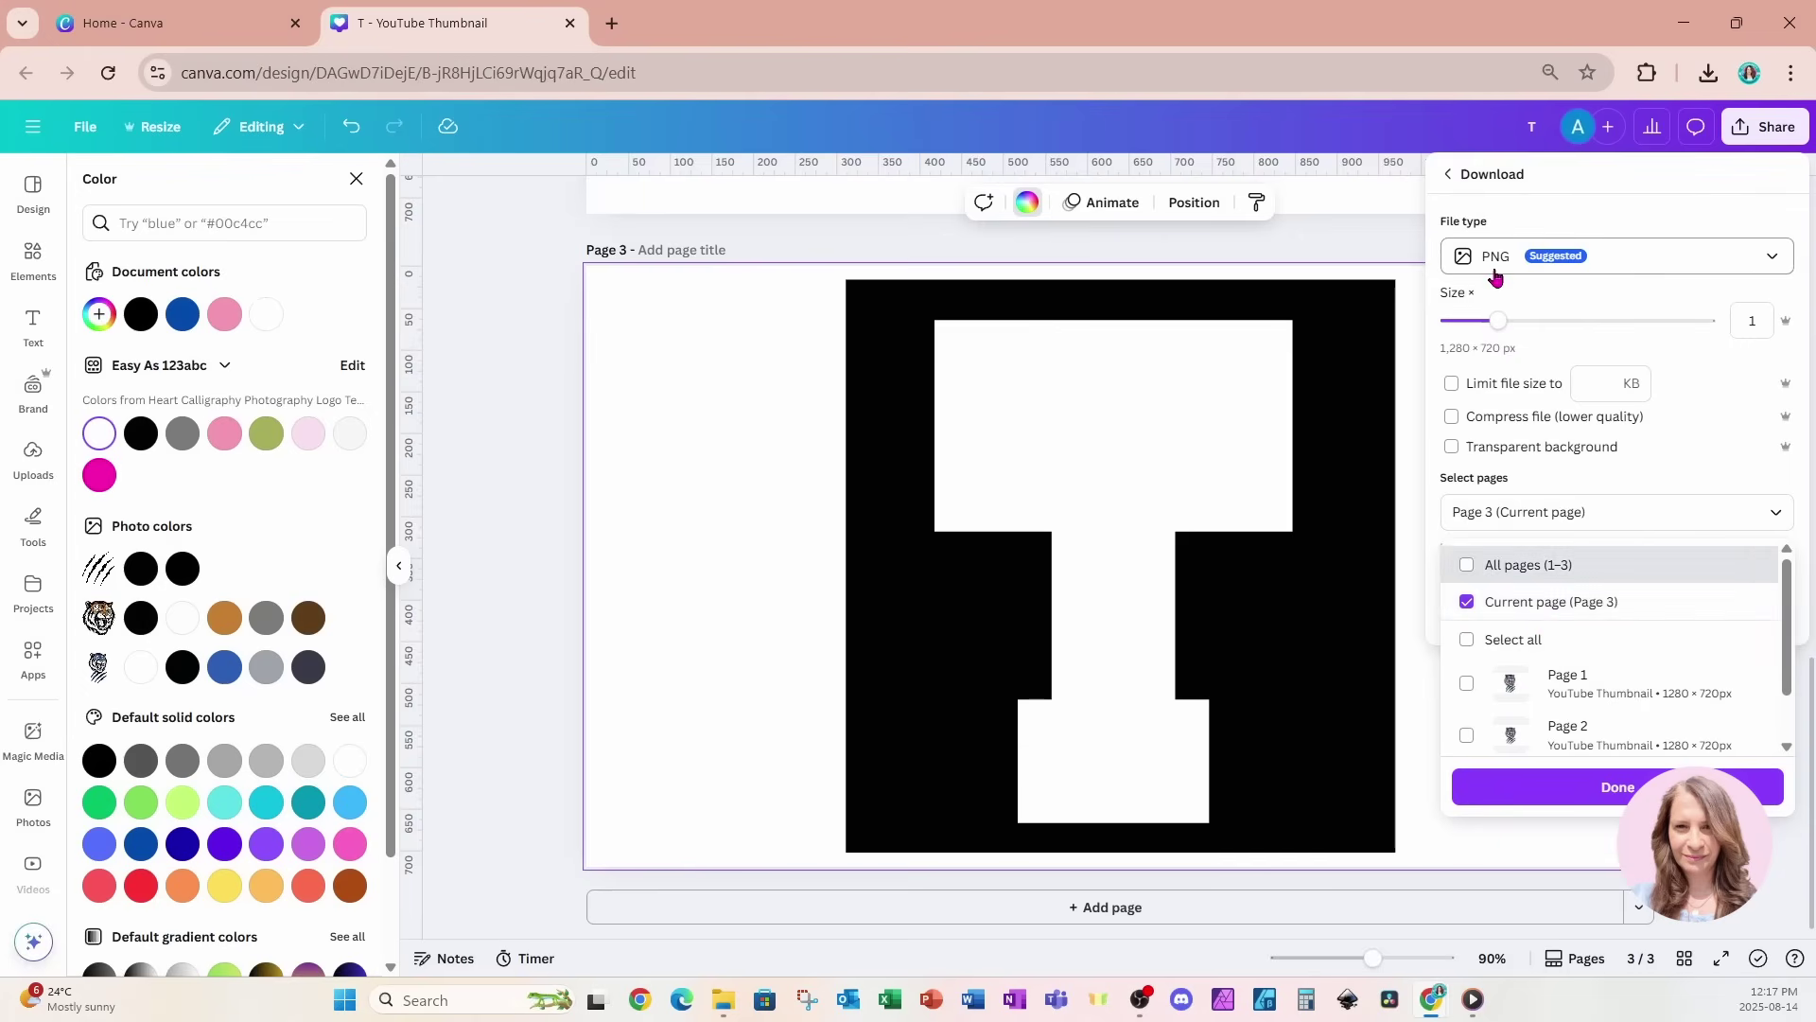
{"action": "left_click", "coordinate": [1514, 785]}
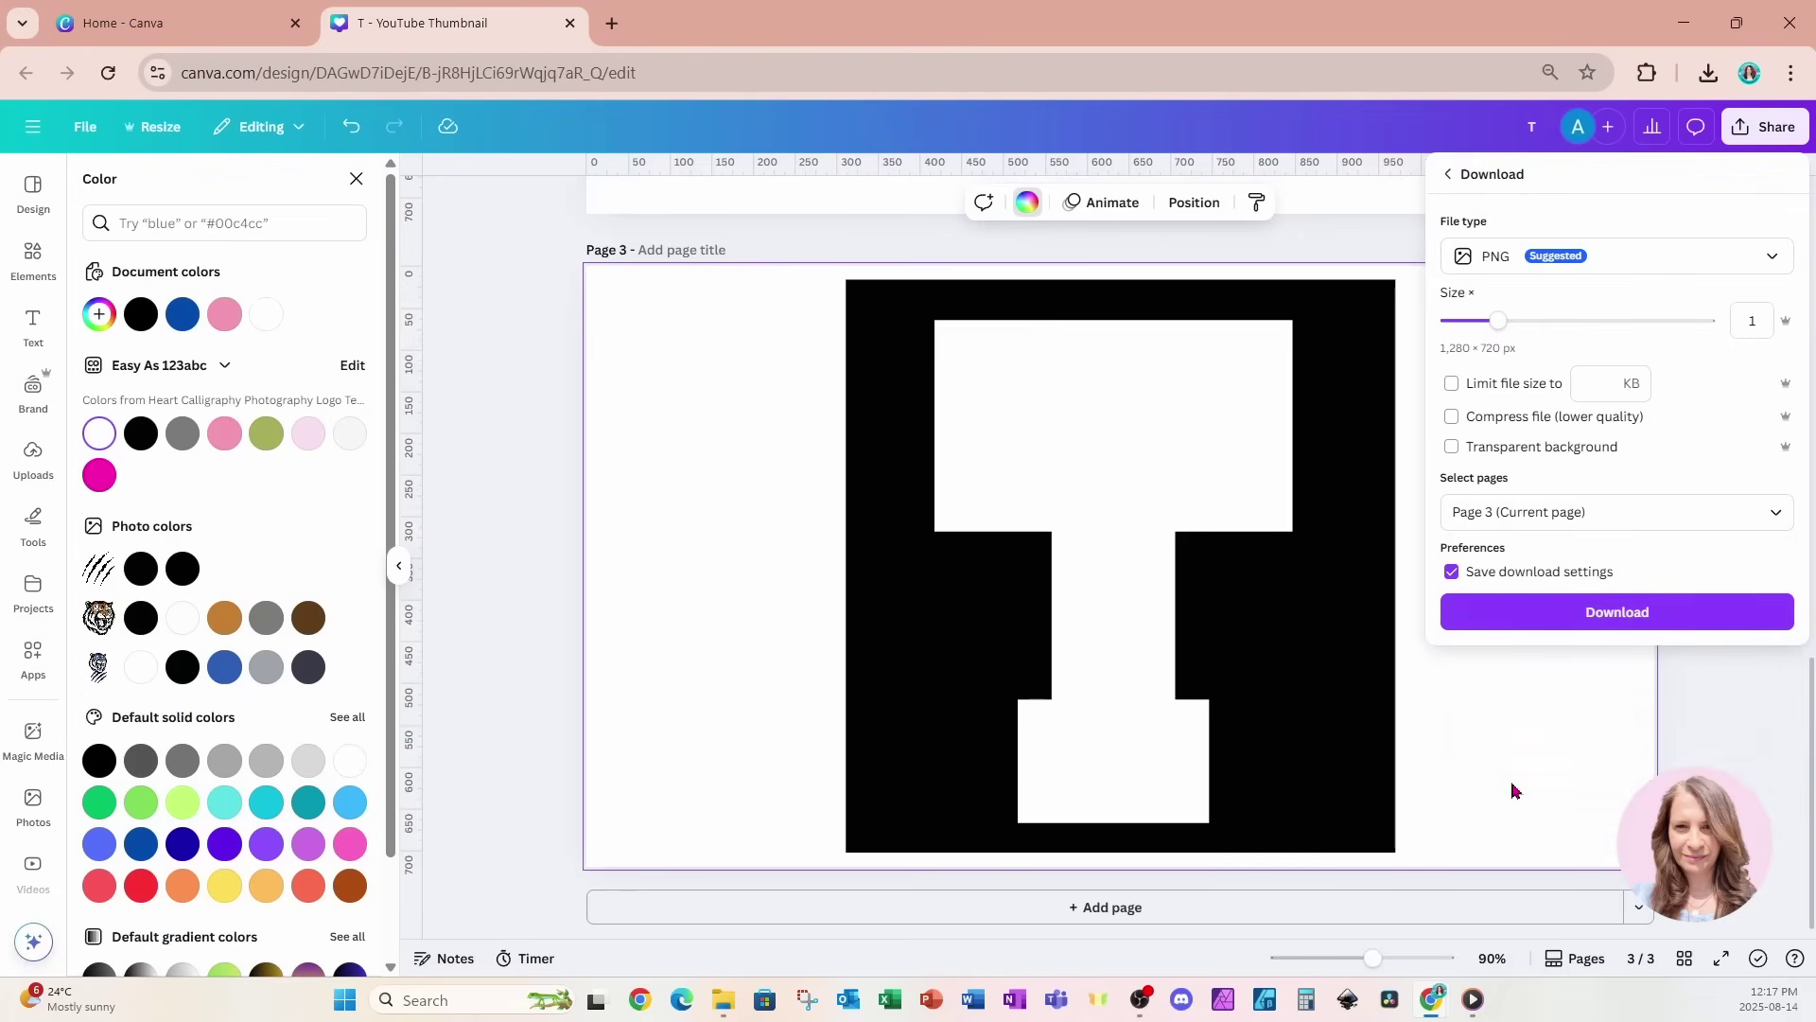
{"action": "left_click", "coordinate": [1504, 612]}
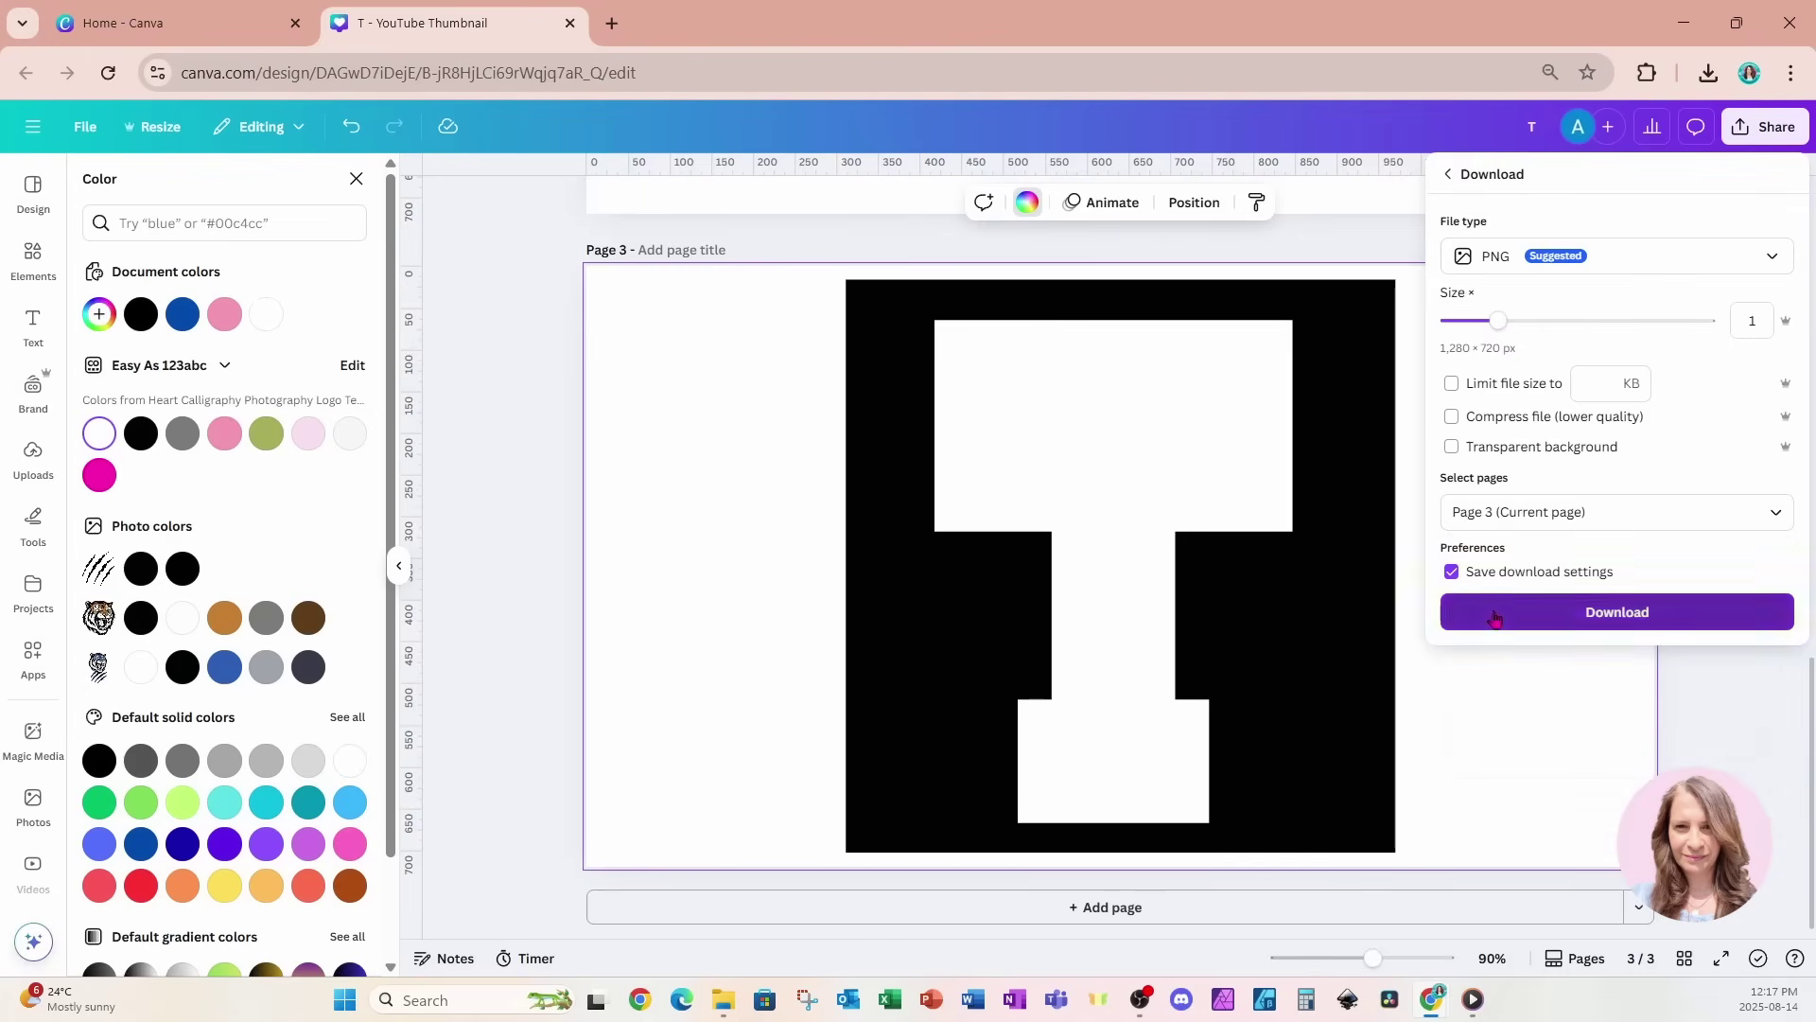
Add a fourth page, place the downloaded T (8).png on it and remove the image's background with BG Remover
{"action": "left_click", "coordinate": [1041, 916]}
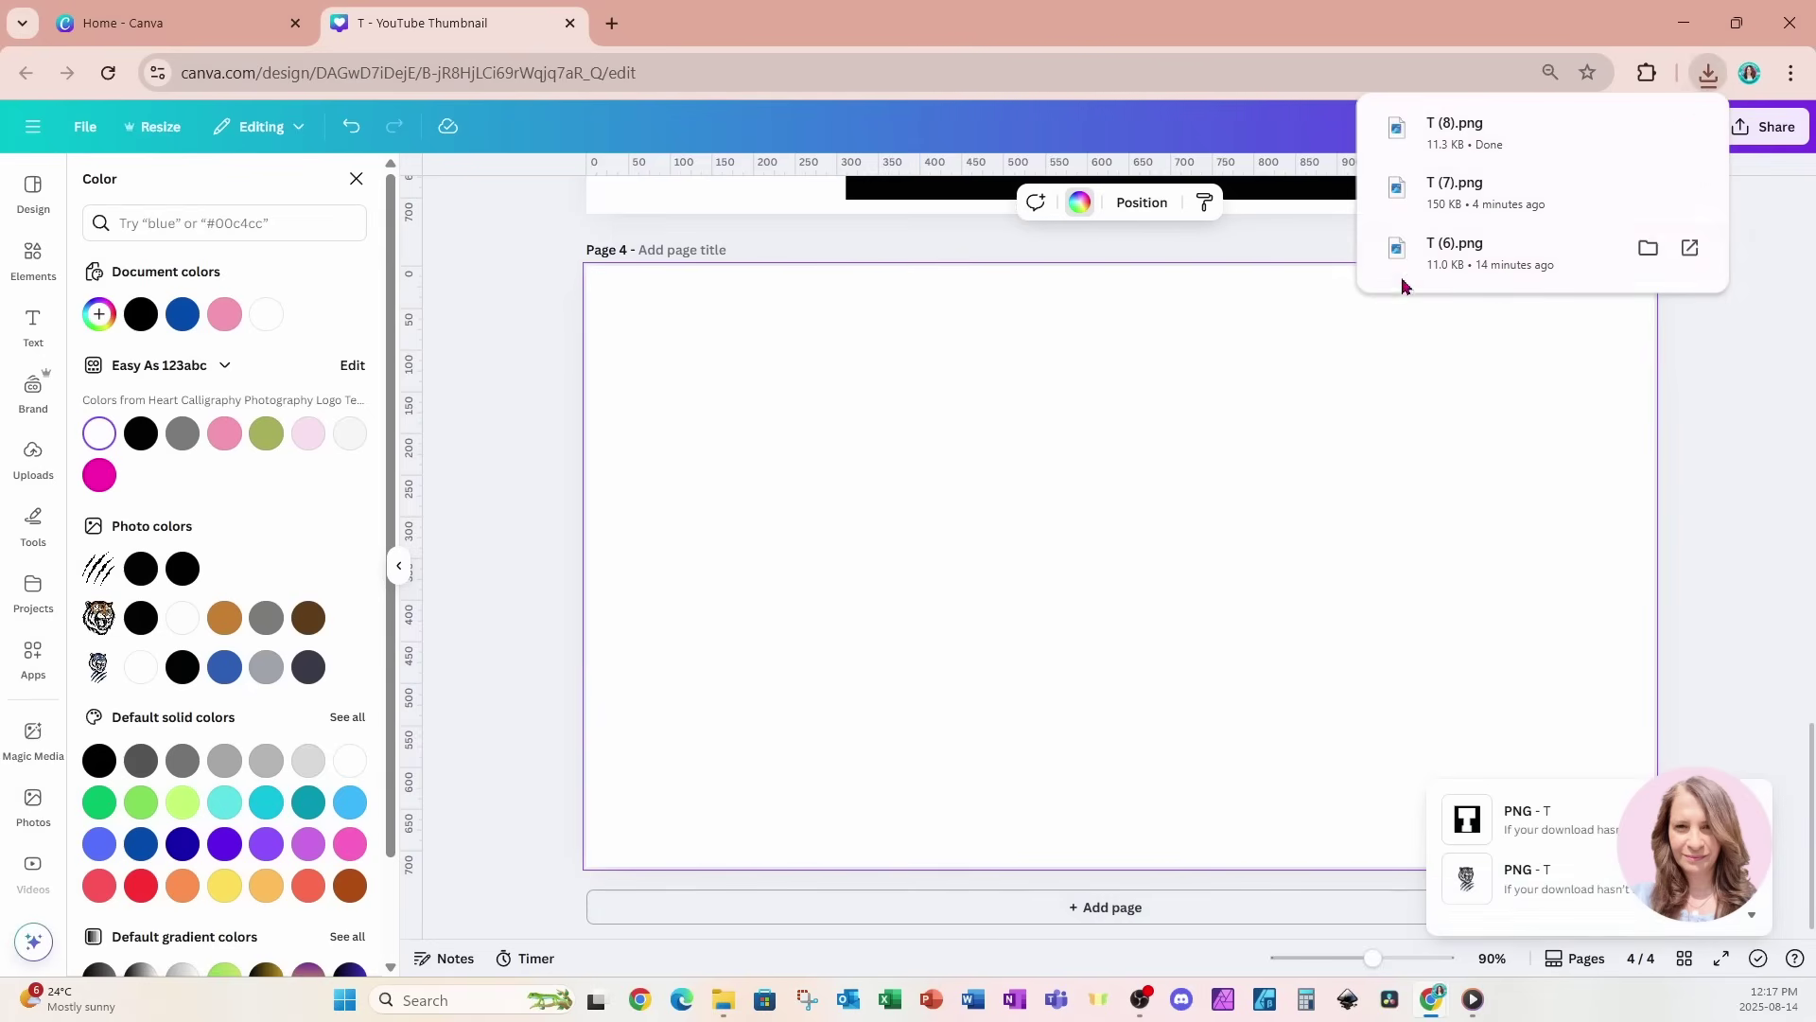
{"action": "left_click_drag", "start_coordinate": [1479, 139], "coordinate": [1079, 613]}
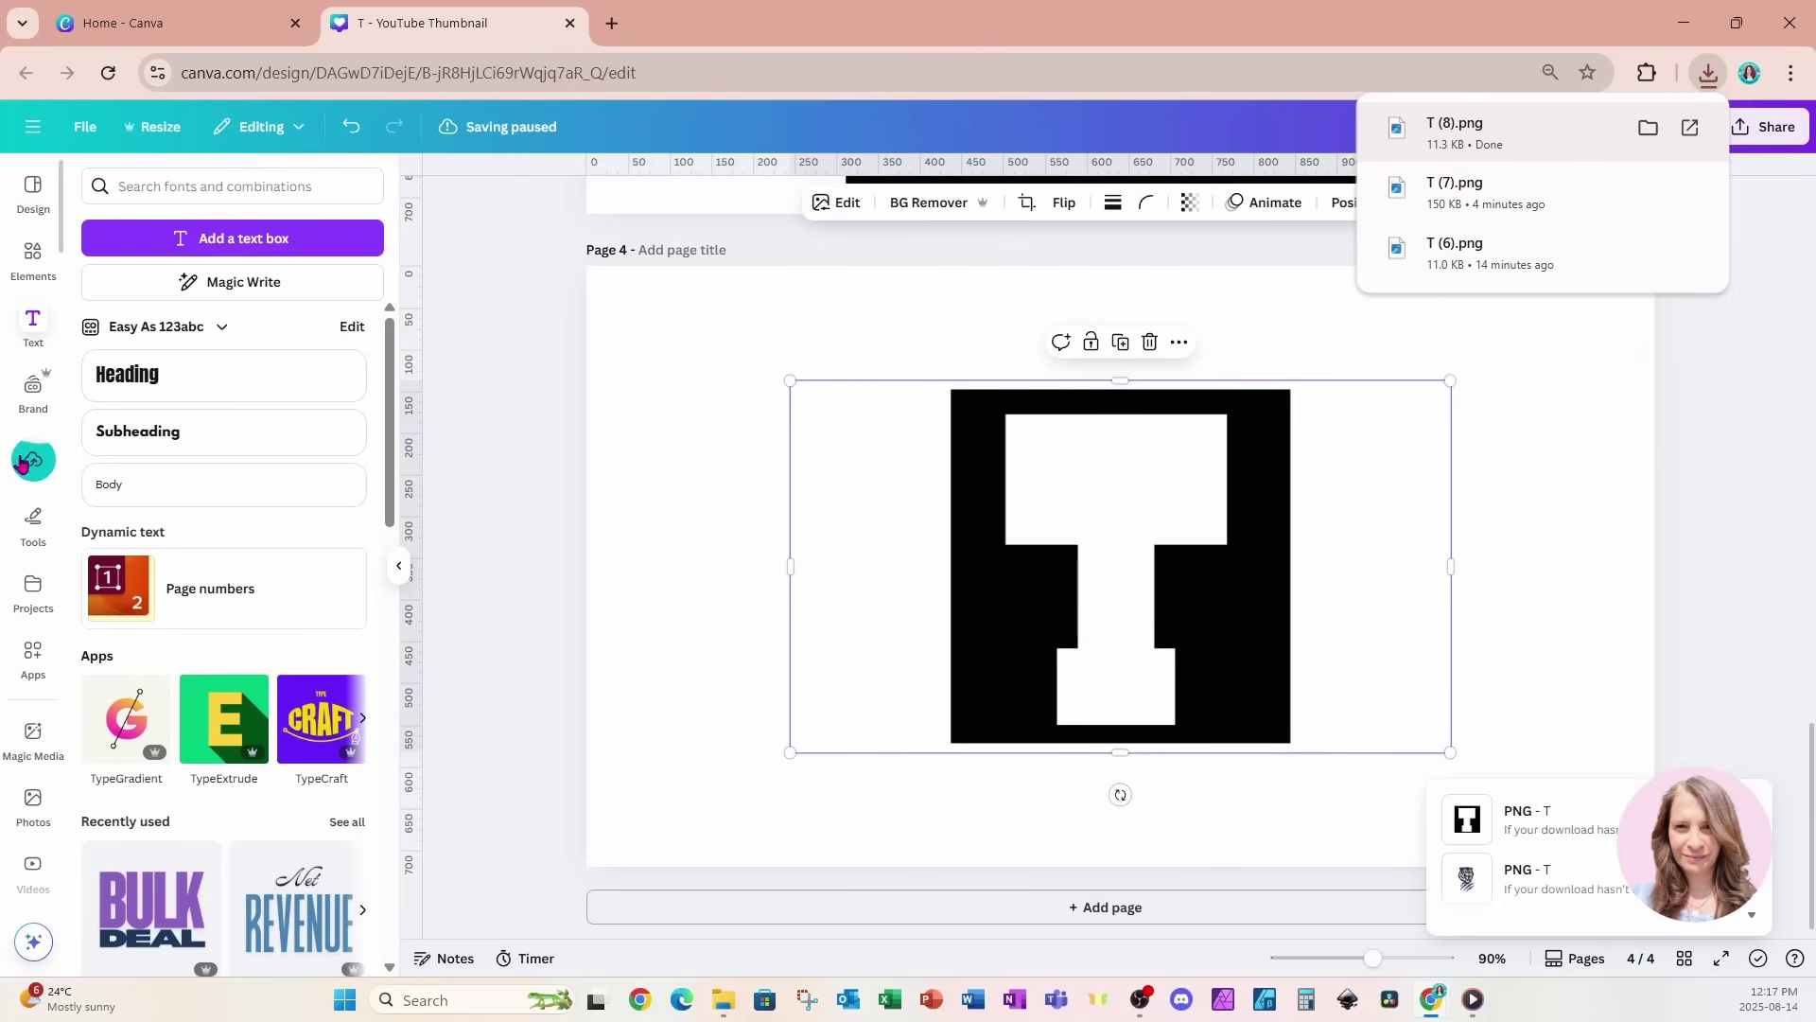
{"action": "left_click", "coordinate": [927, 210]}
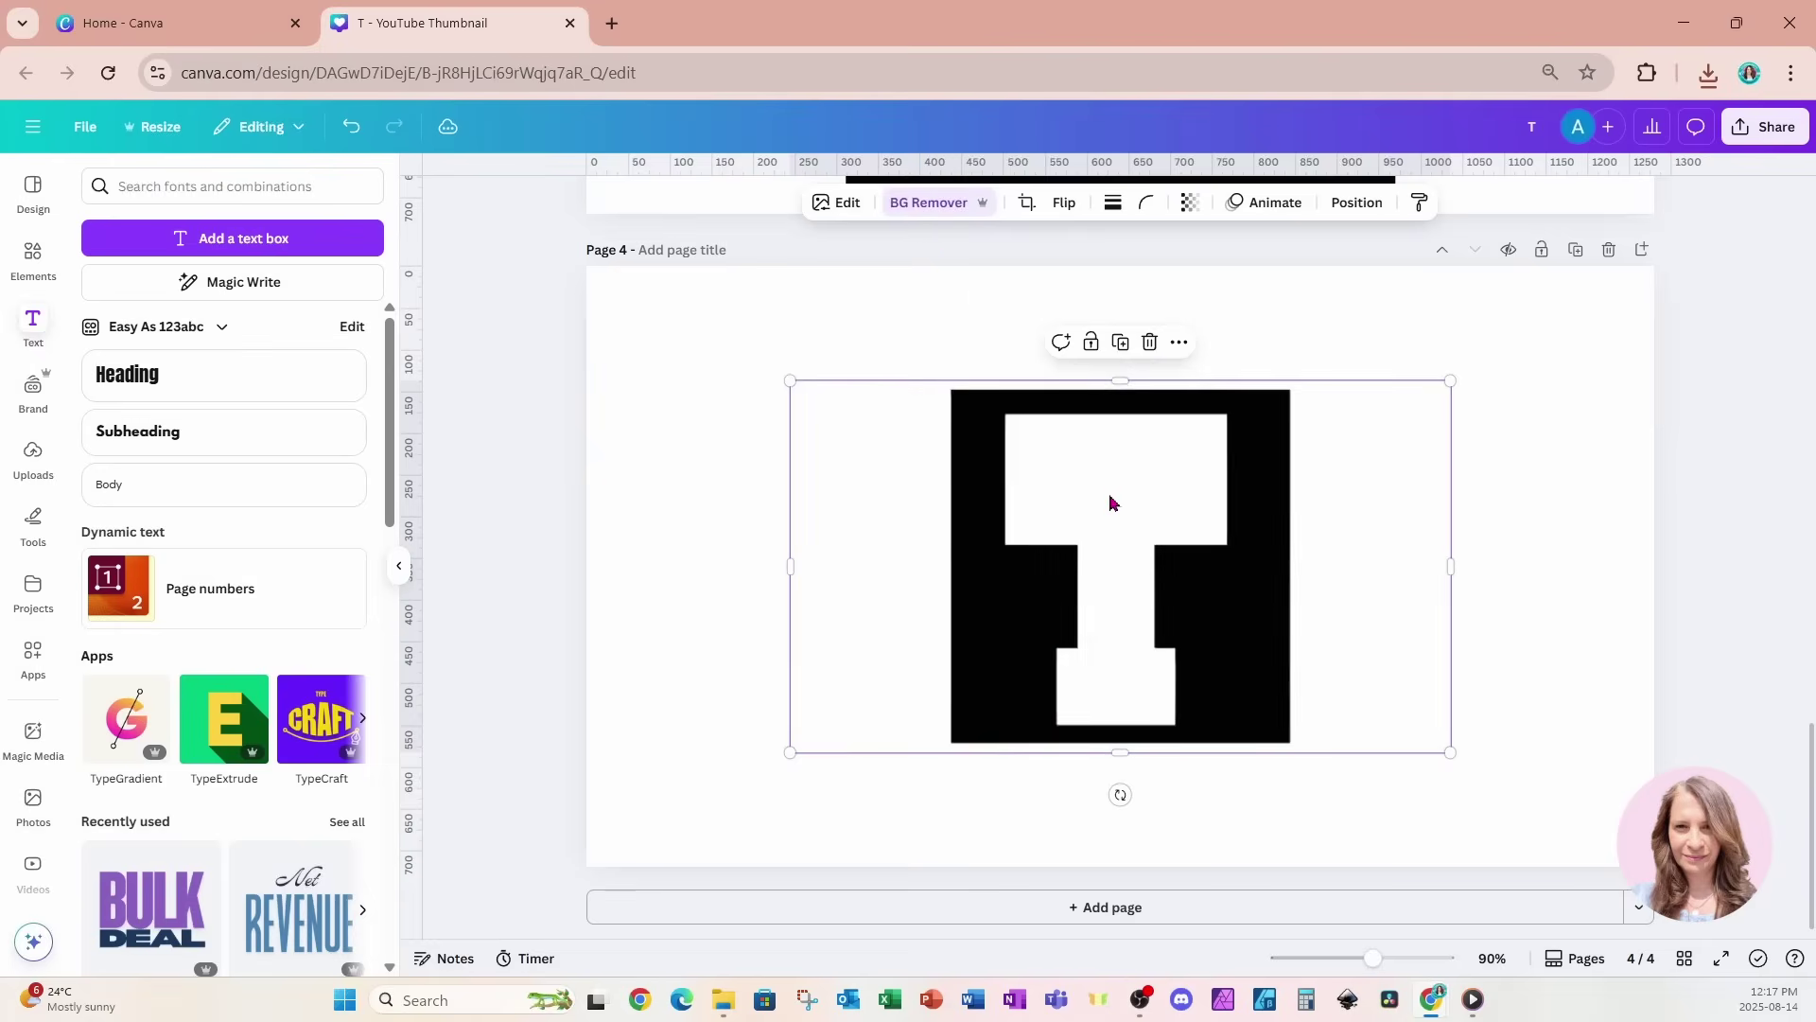
Copy the black T cutout image from page 4 onto page 2, over the tiger graphic
{"action": "scroll", "coordinate": [1111, 502], "scroll_direction": "up", "scroll_amount": 15}
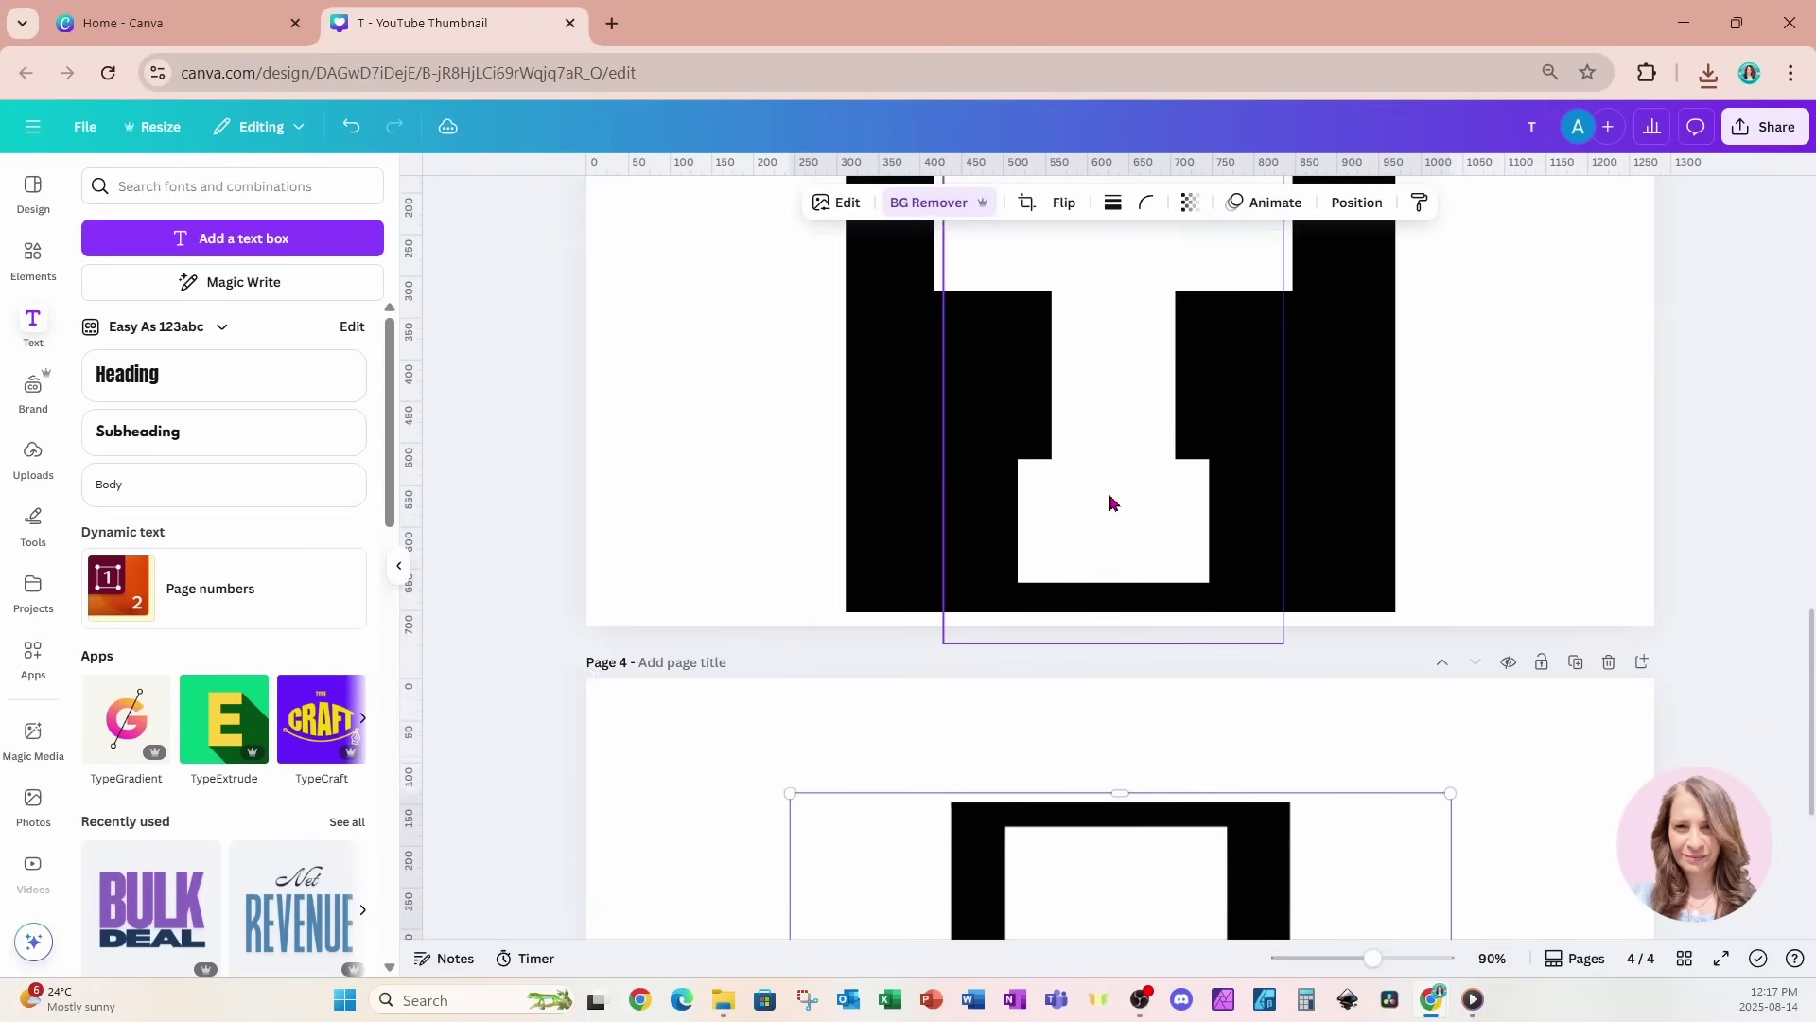
{"action": "left_click", "coordinate": [1429, 585]}
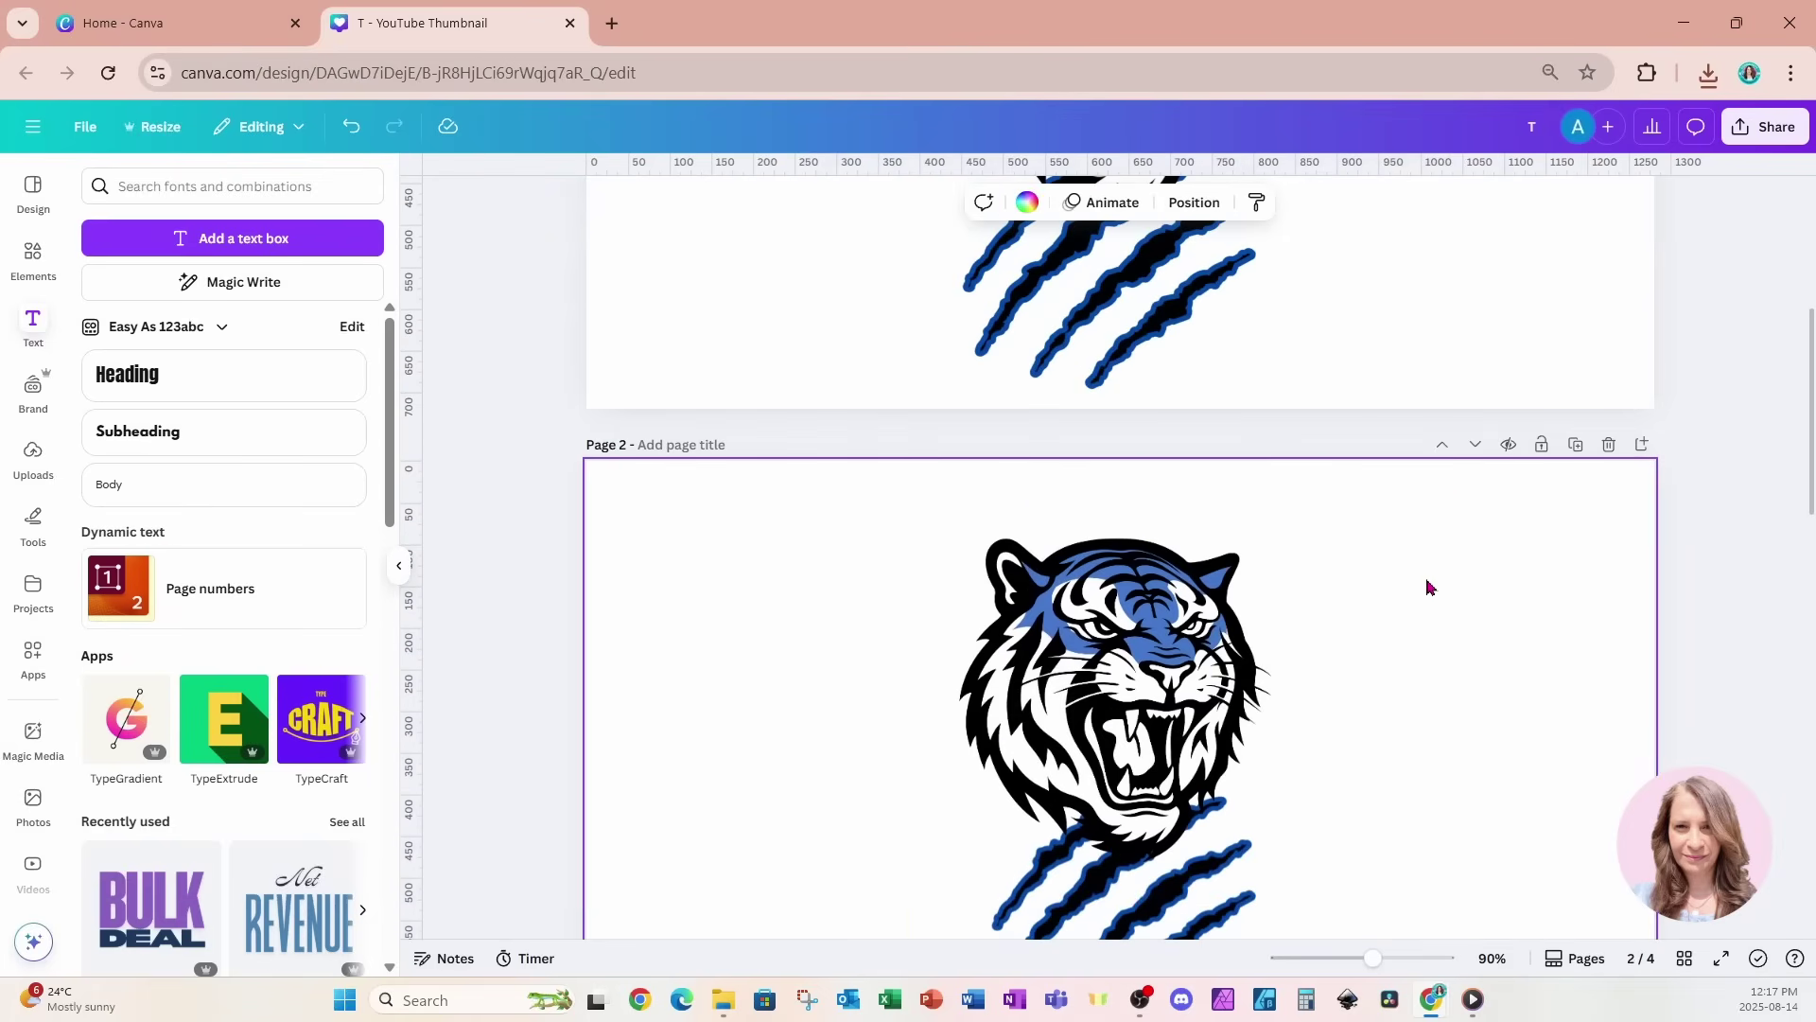
{"action": "left_click", "coordinate": [1427, 582]}
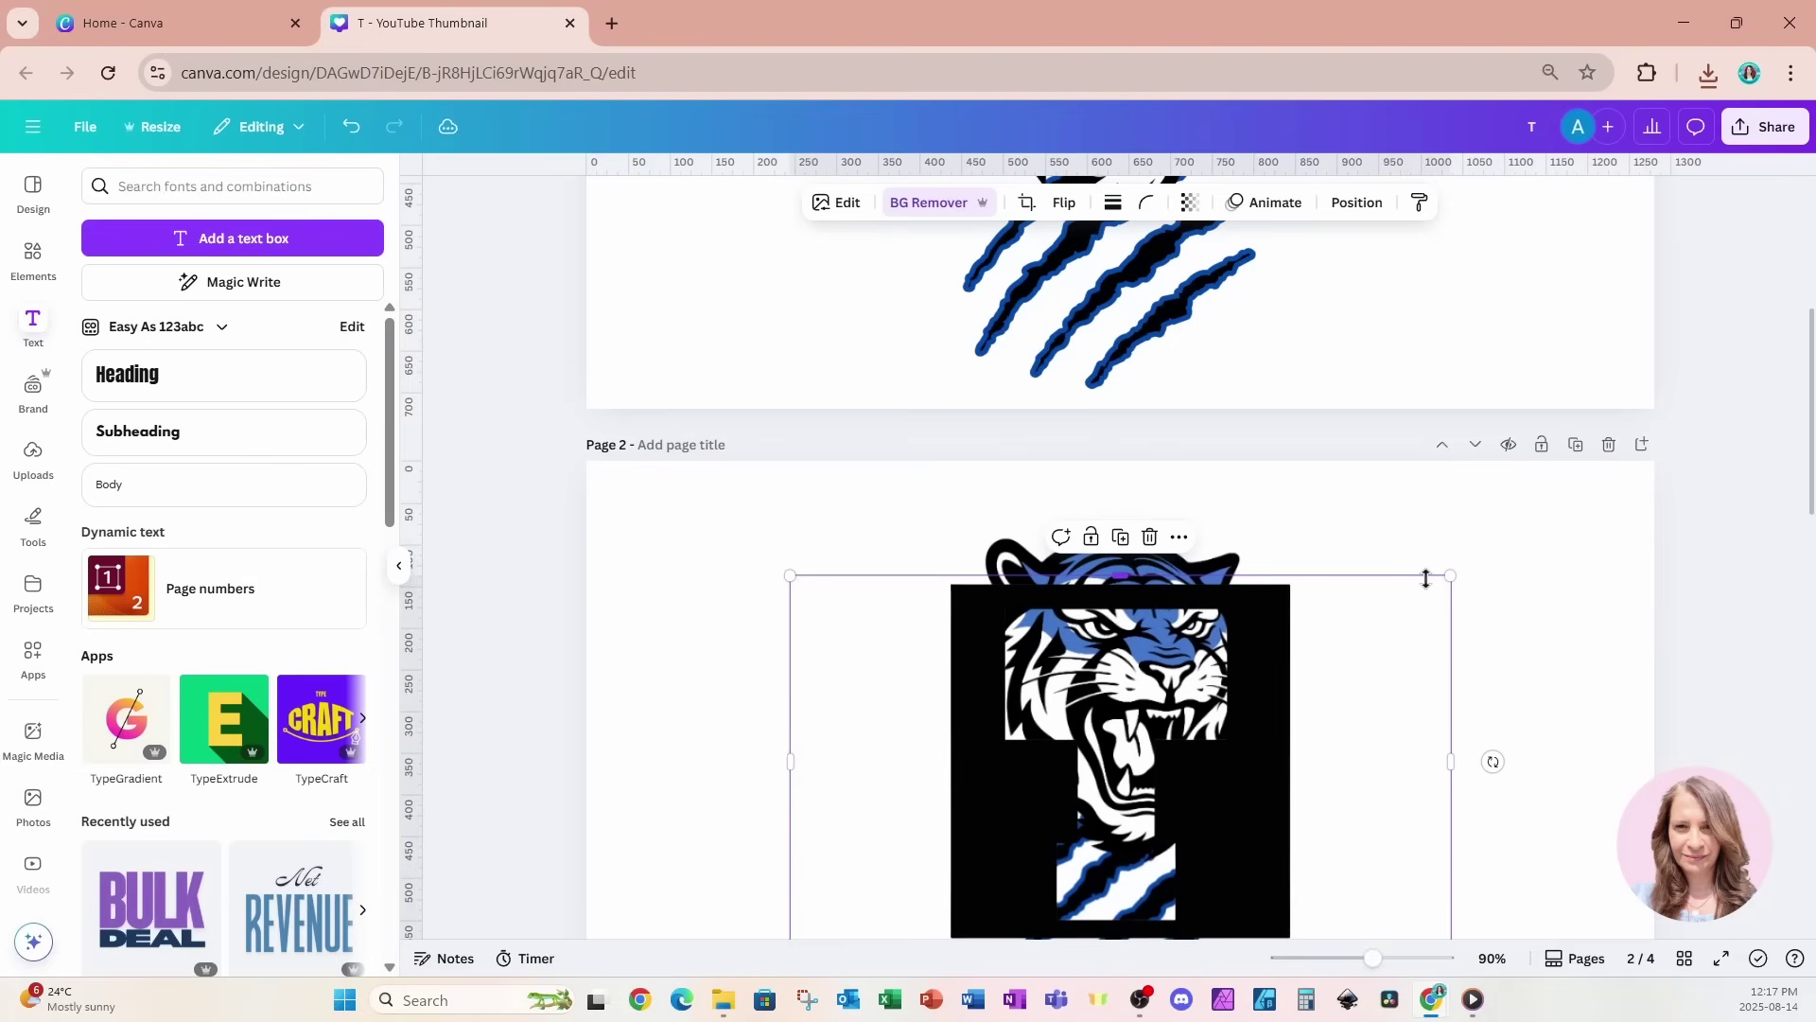
Enlarge the T cutout to about 1,139 × 641 px and position it so the tiger's face and claw marks fill the T opening
{"action": "scroll", "coordinate": [1426, 579], "scroll_direction": "down", "scroll_amount": 3}
{"action": "left_click_drag", "start_coordinate": [1242, 660], "coordinate": [1222, 591]}
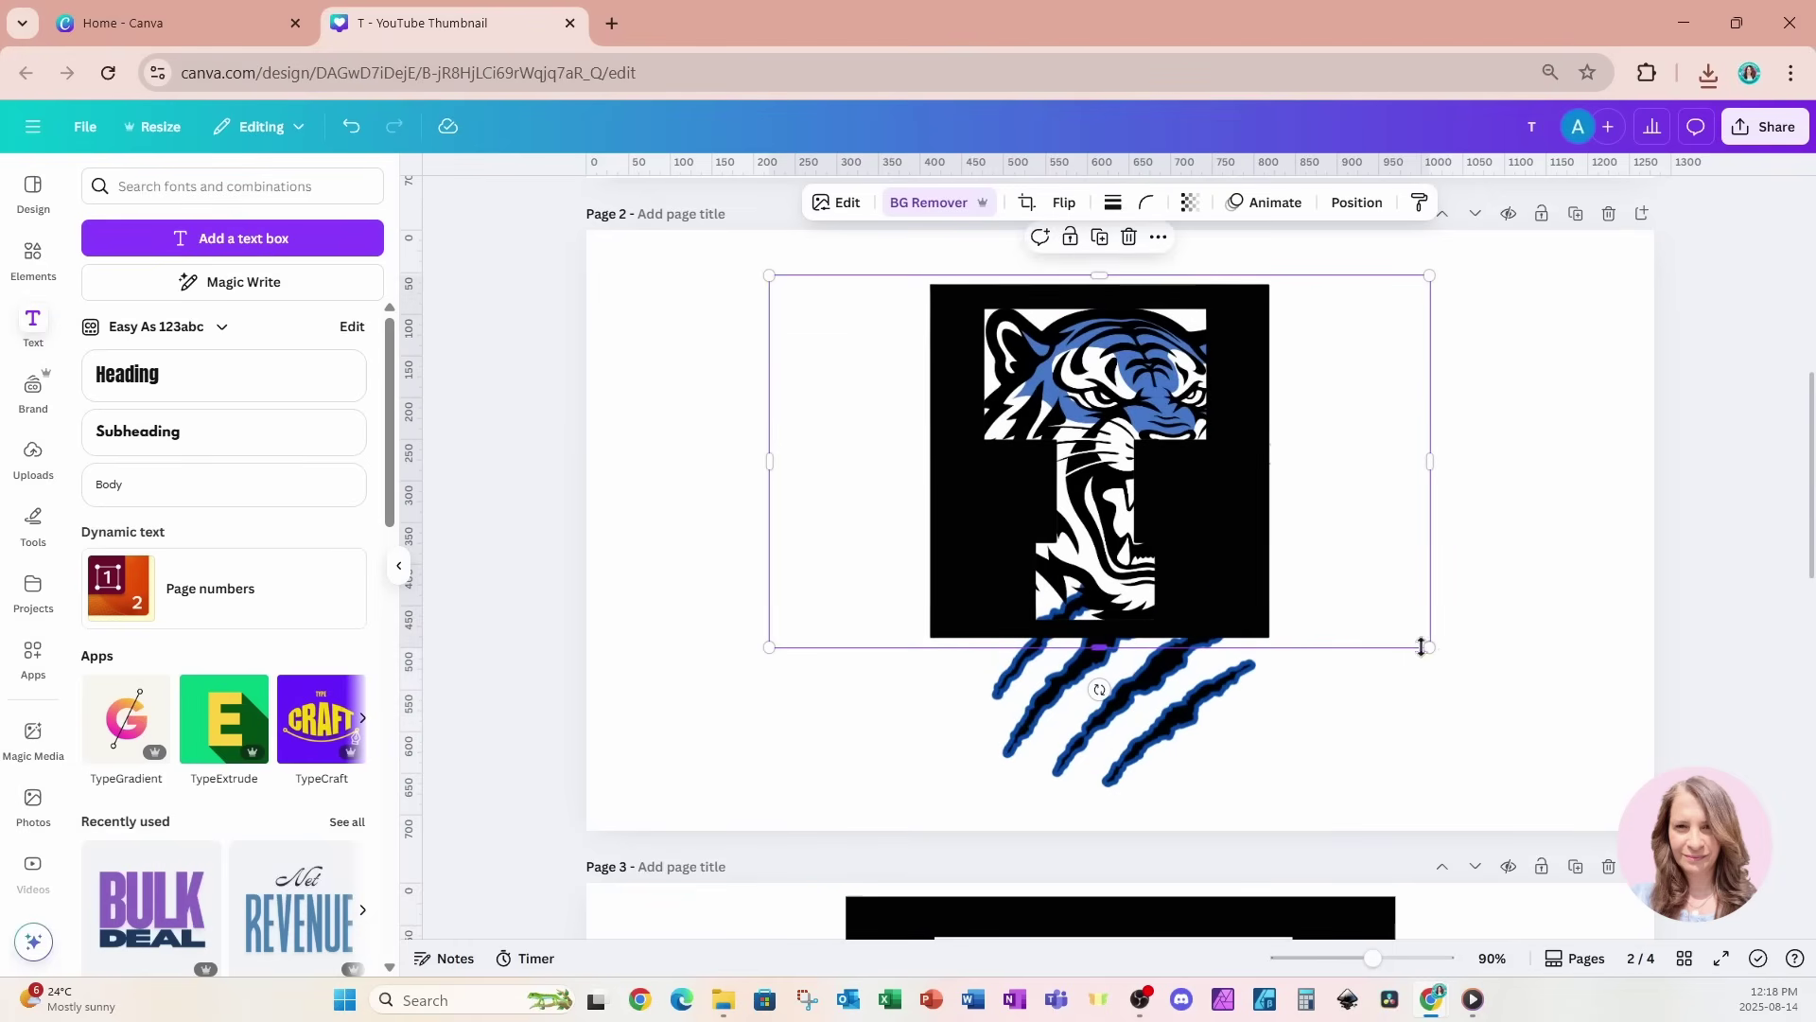
{"action": "left_click_drag", "start_coordinate": [1427, 646], "coordinate": [1720, 810]}
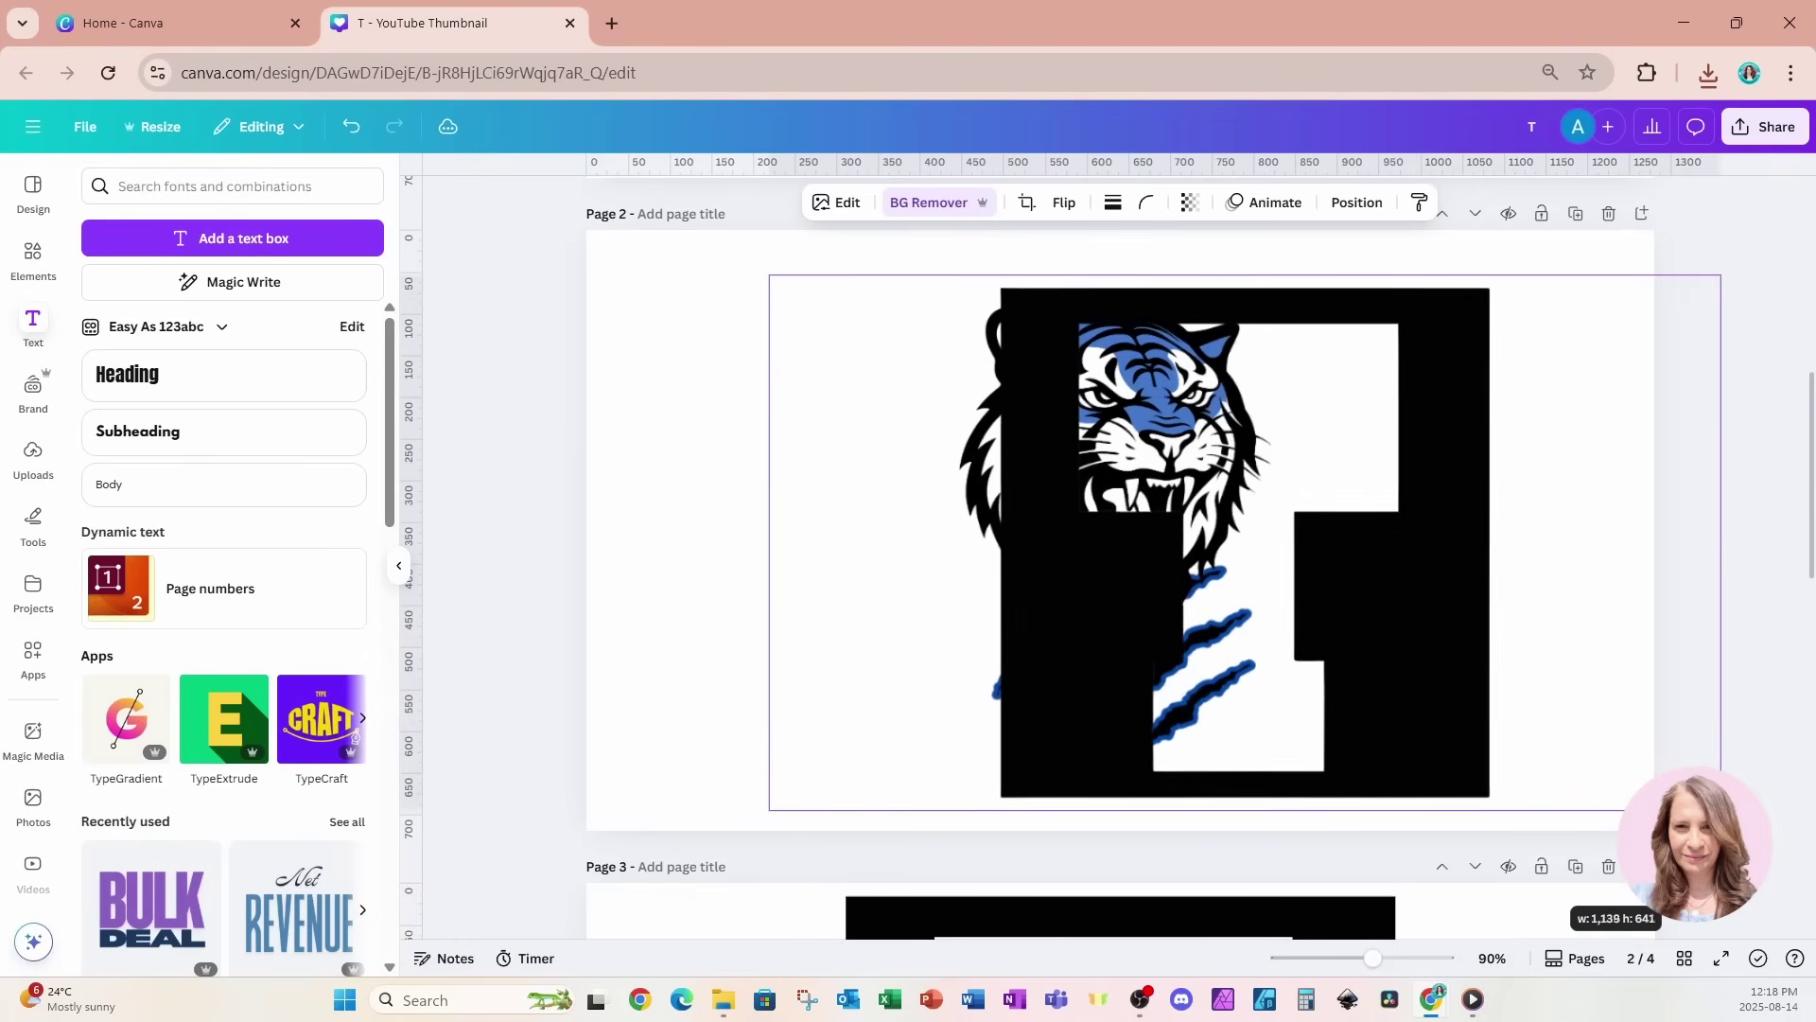
{"action": "left_click_drag", "start_coordinate": [1516, 758], "coordinate": [1372, 752]}
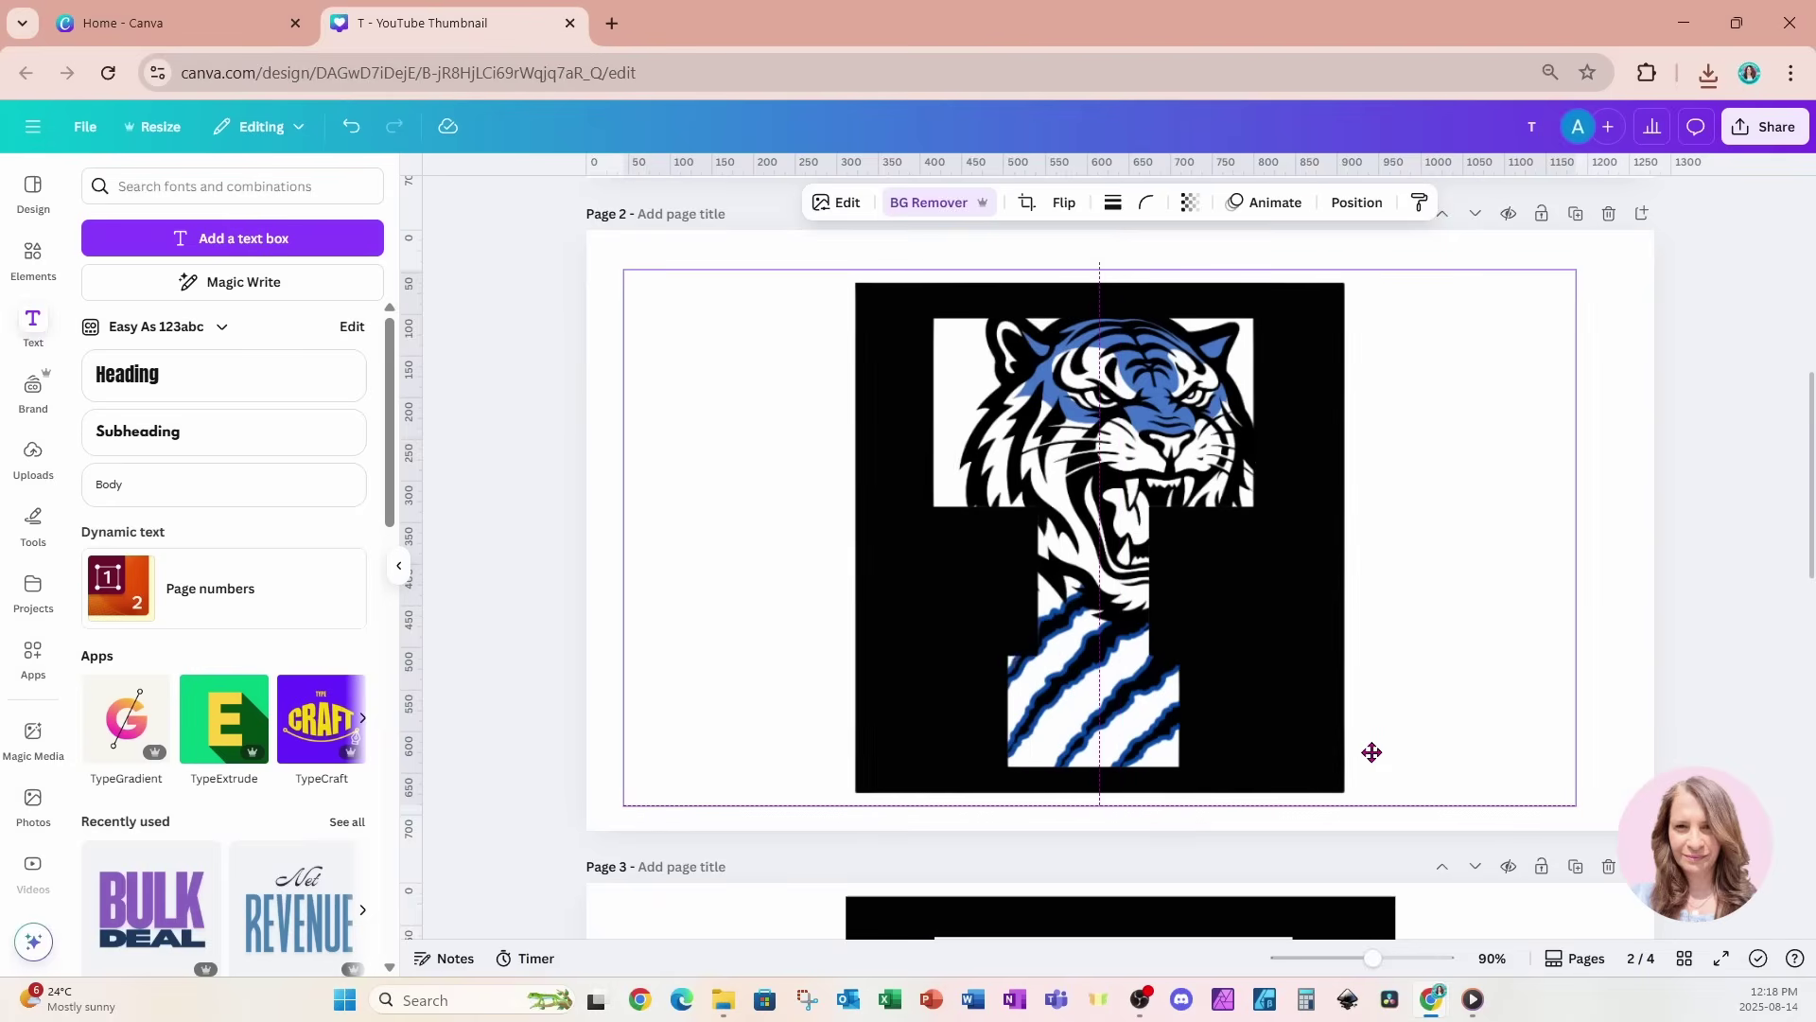
{"action": "left_click_drag", "start_coordinate": [1372, 752], "coordinate": [1360, 763]}
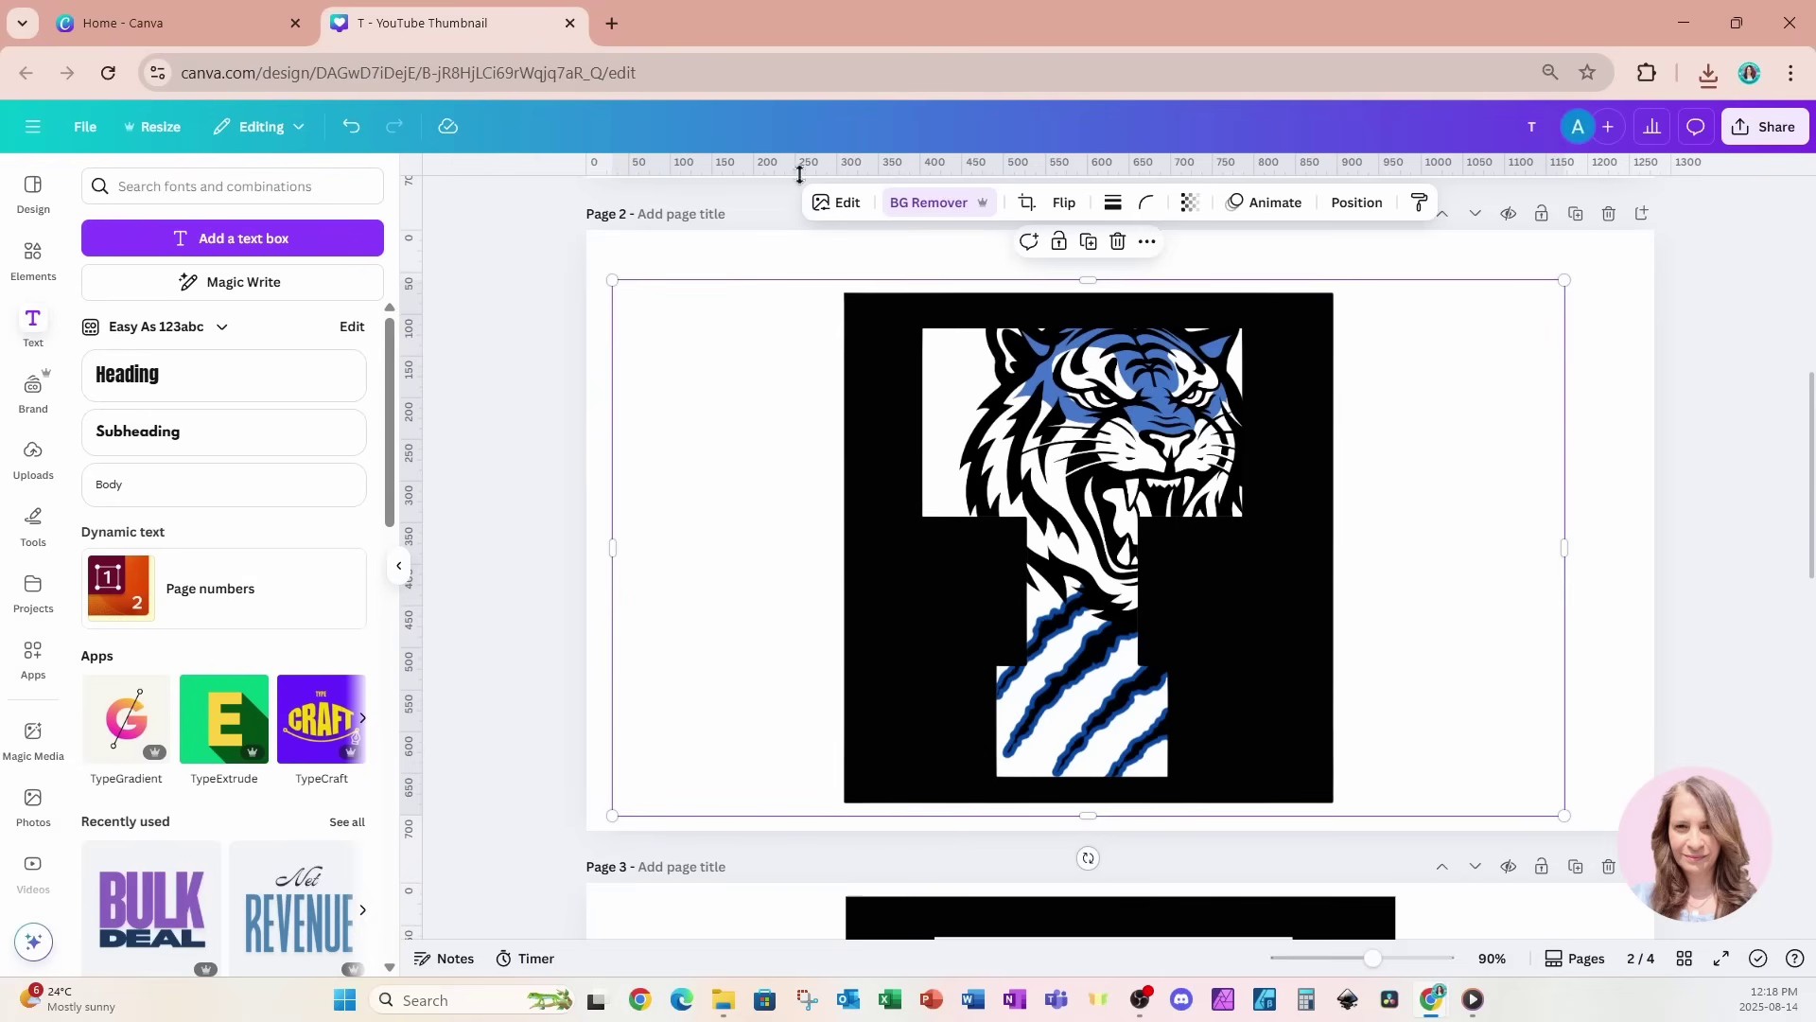
Apply a custom Duotone effect to the T cutout with both shadows and highlights set to white
{"action": "left_click", "coordinate": [823, 202]}
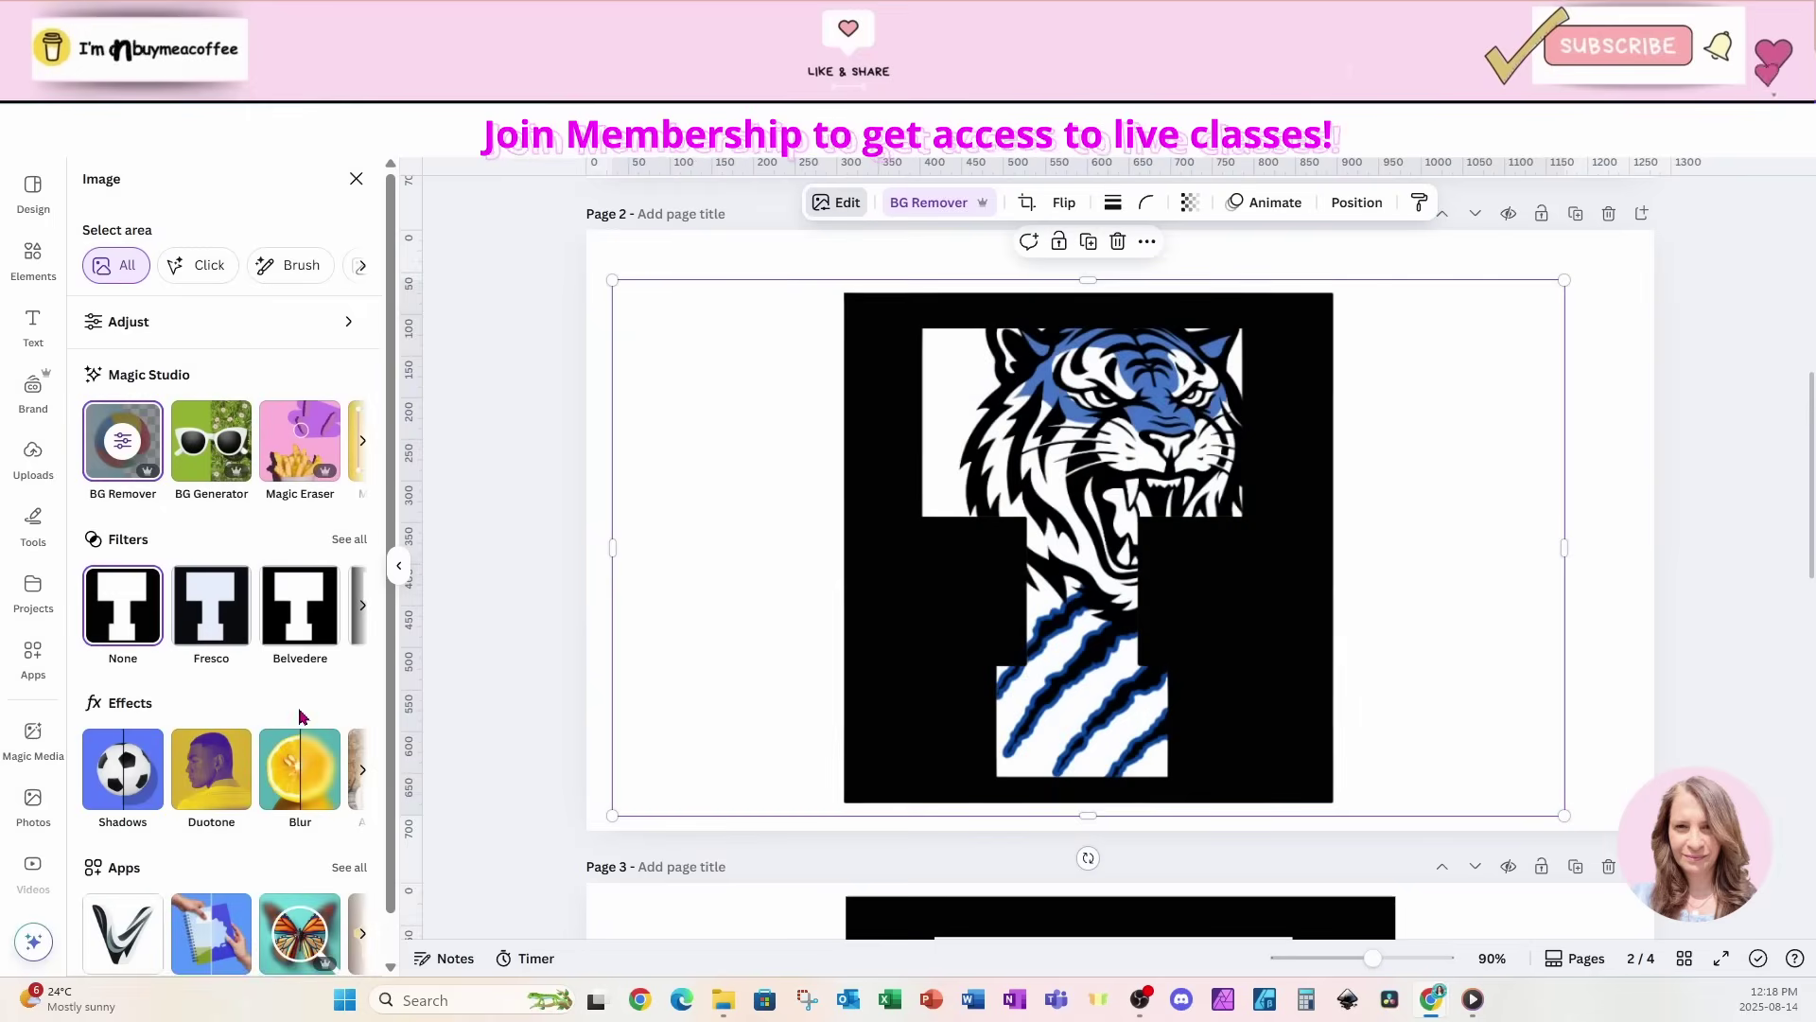
{"action": "left_click", "coordinate": [216, 761]}
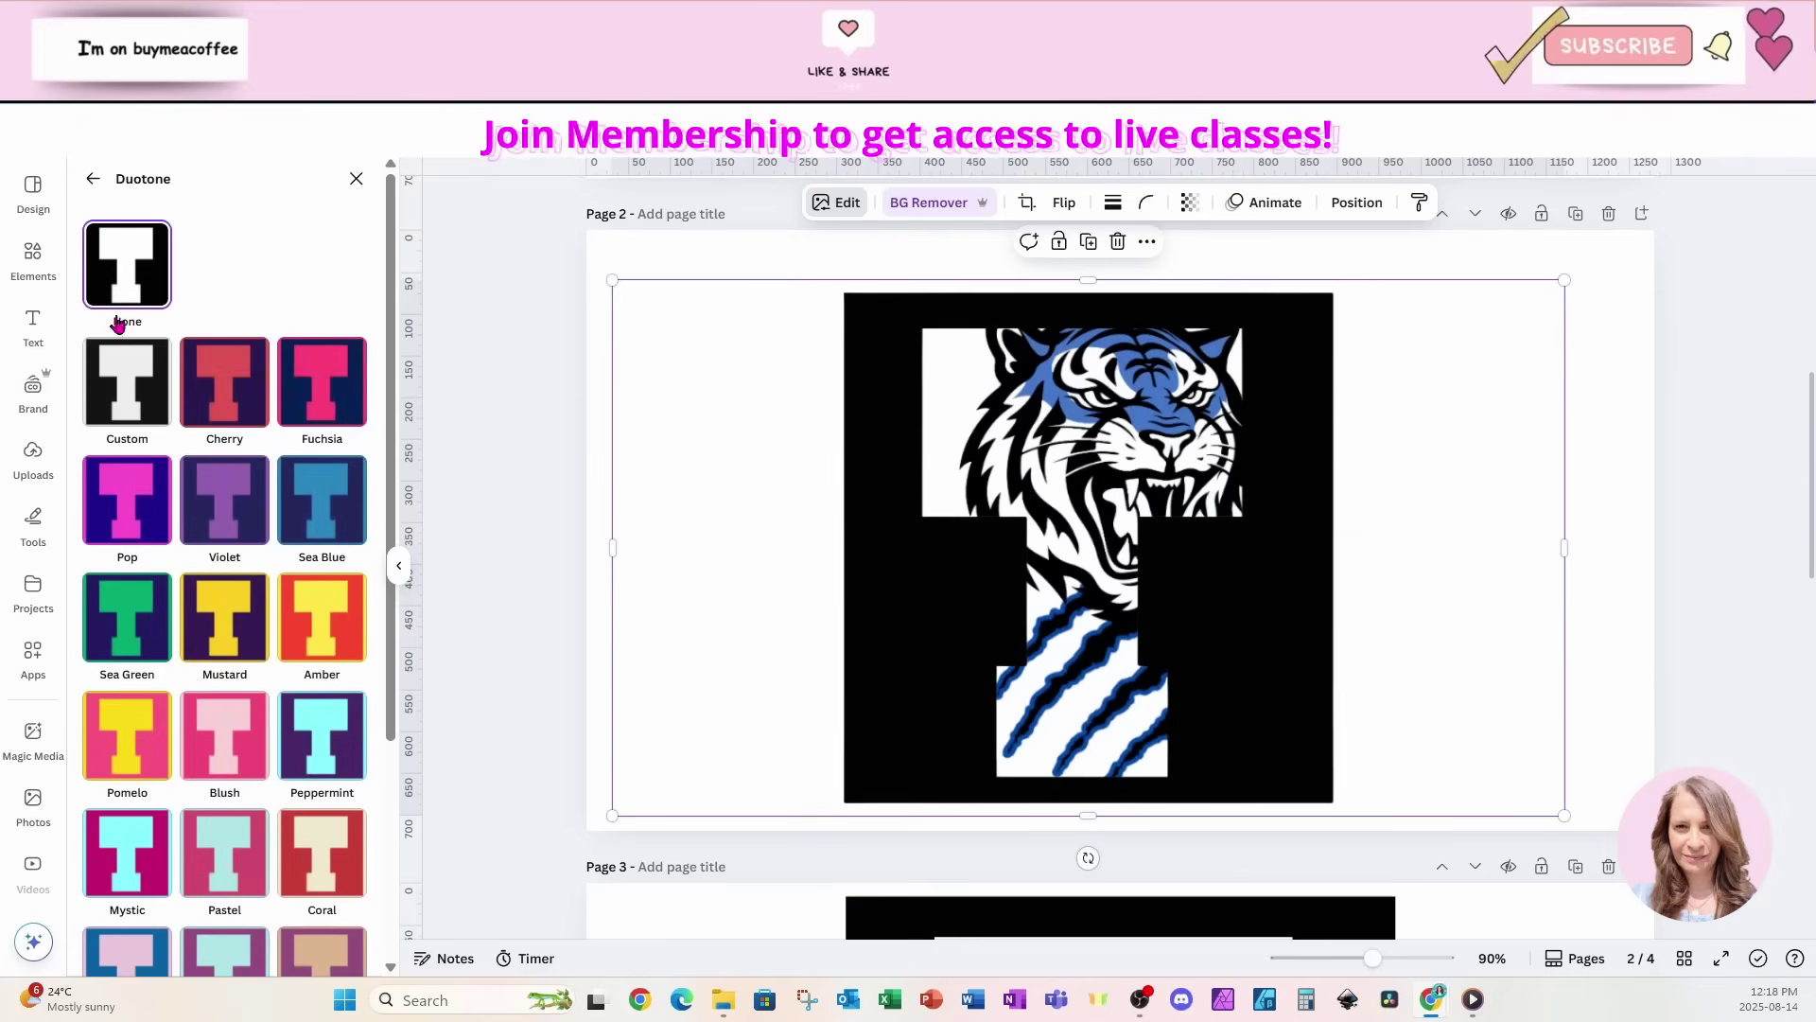
{"action": "left_click", "coordinate": [125, 400]}
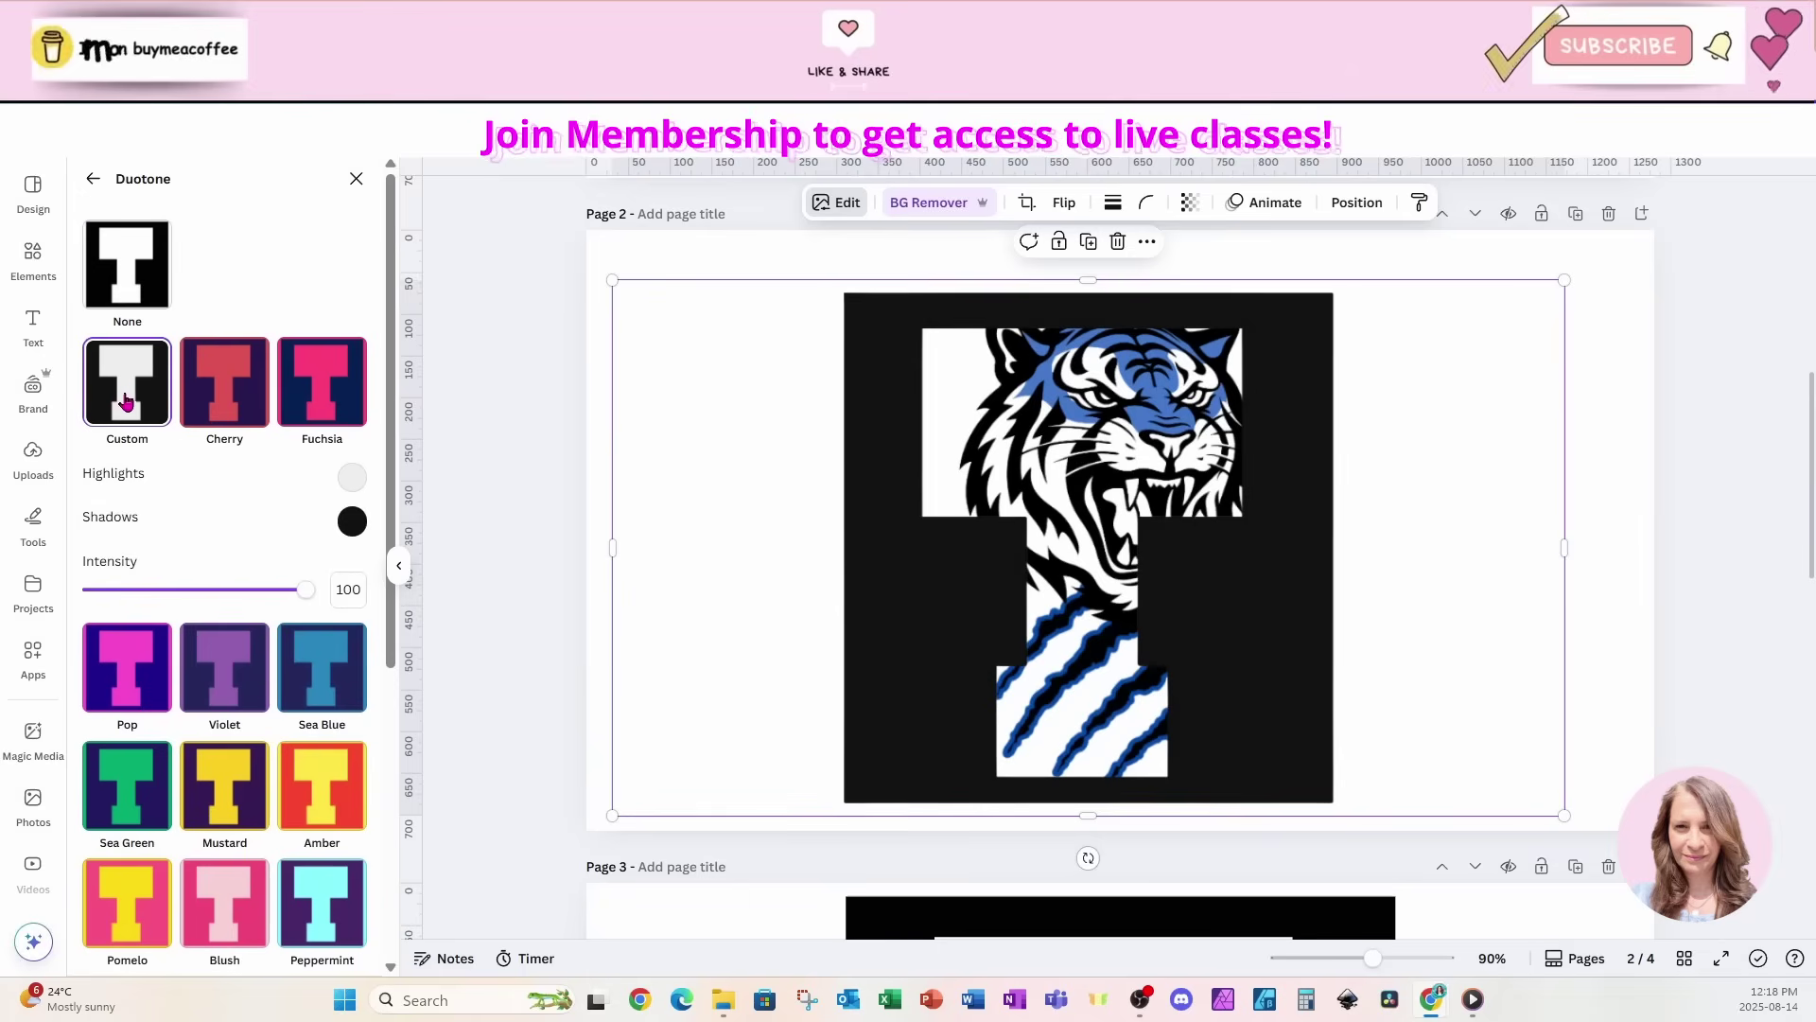
{"action": "left_click", "coordinate": [351, 521]}
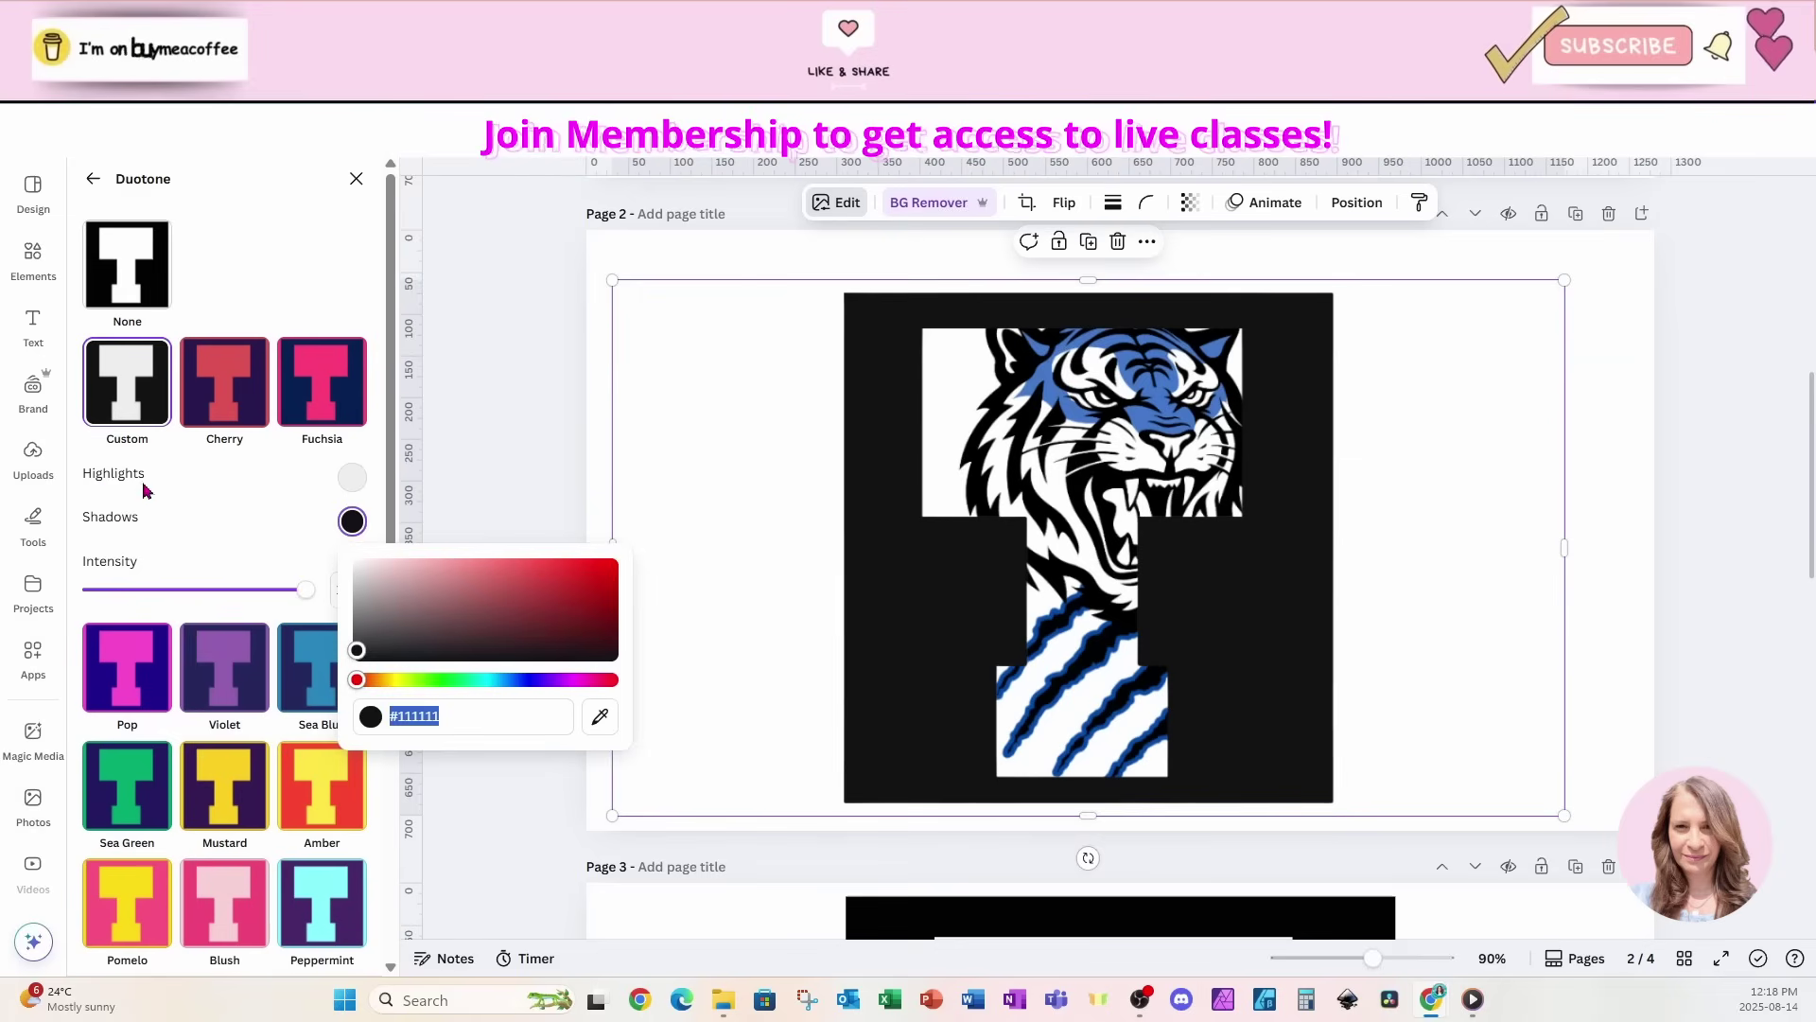
{"action": "left_click_drag", "start_coordinate": [357, 653], "coordinate": [350, 516]}
{"action": "left_click", "coordinate": [351, 478]}
{"action": "left_click", "coordinate": [296, 490]}
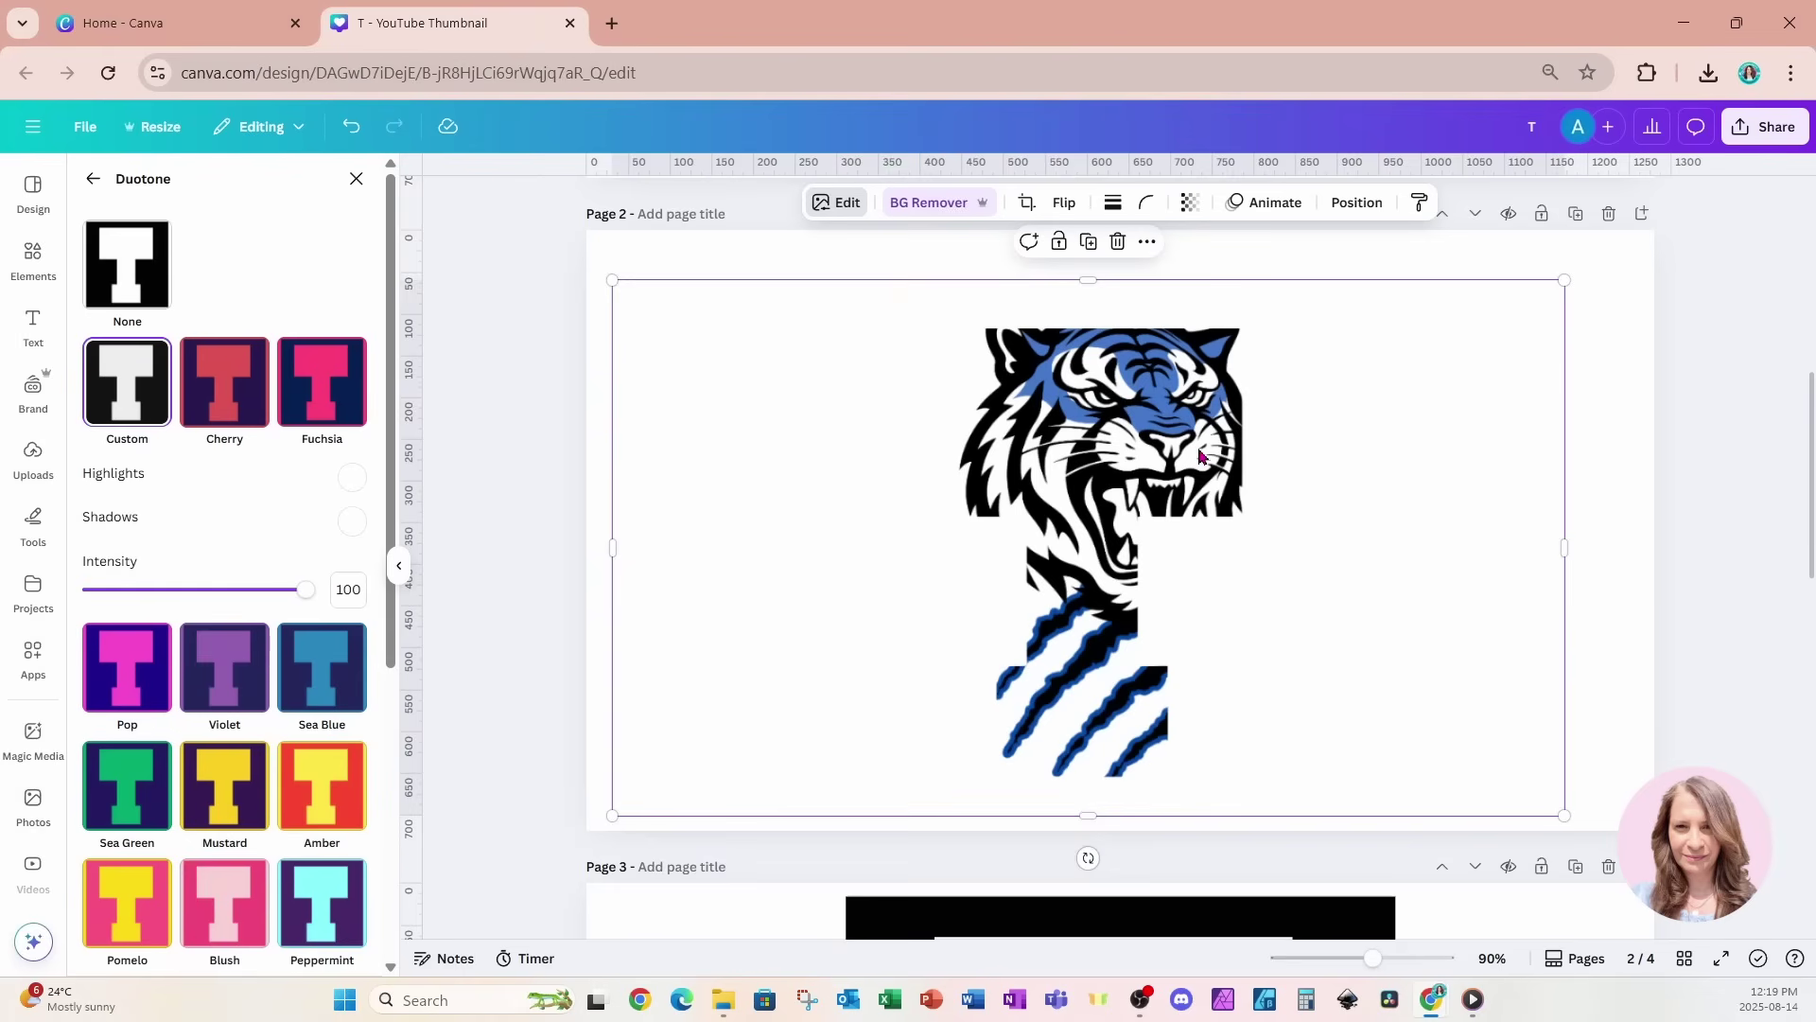
Add a black Outline shadow to the T cutout with size 25 and intensity 100
{"action": "left_click", "coordinate": [93, 188]}
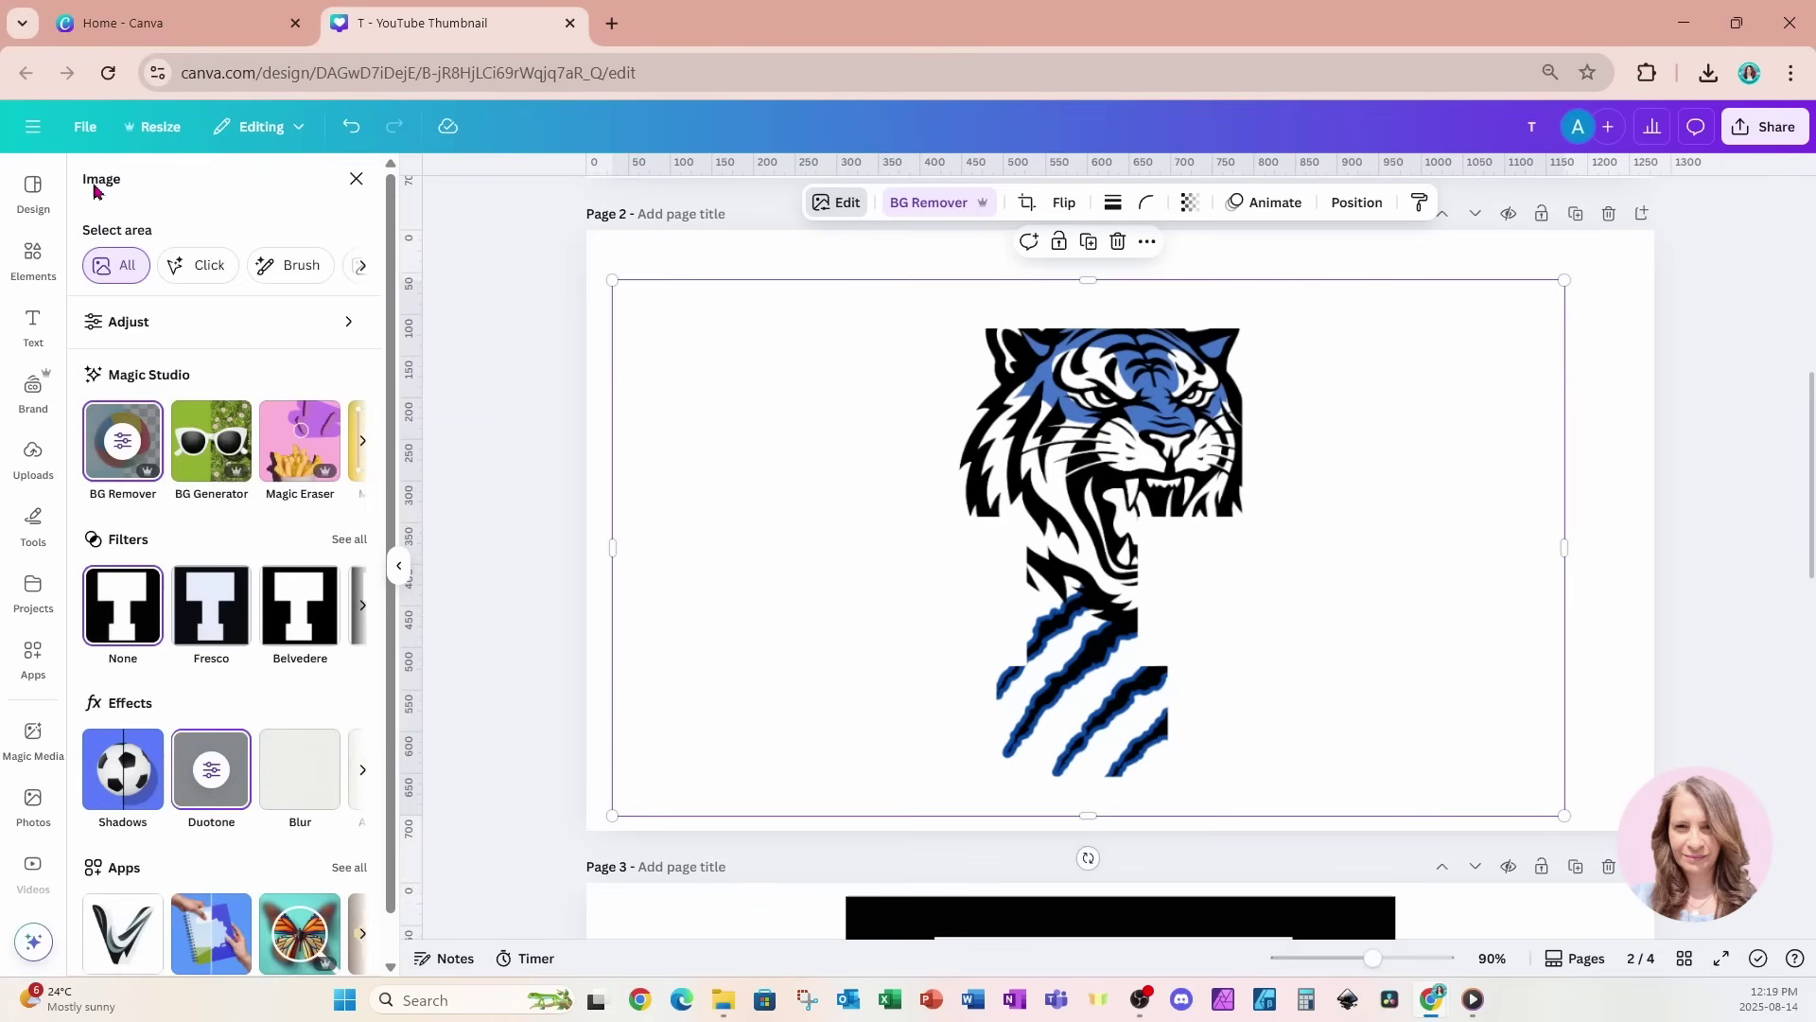
{"action": "left_click", "coordinate": [125, 786]}
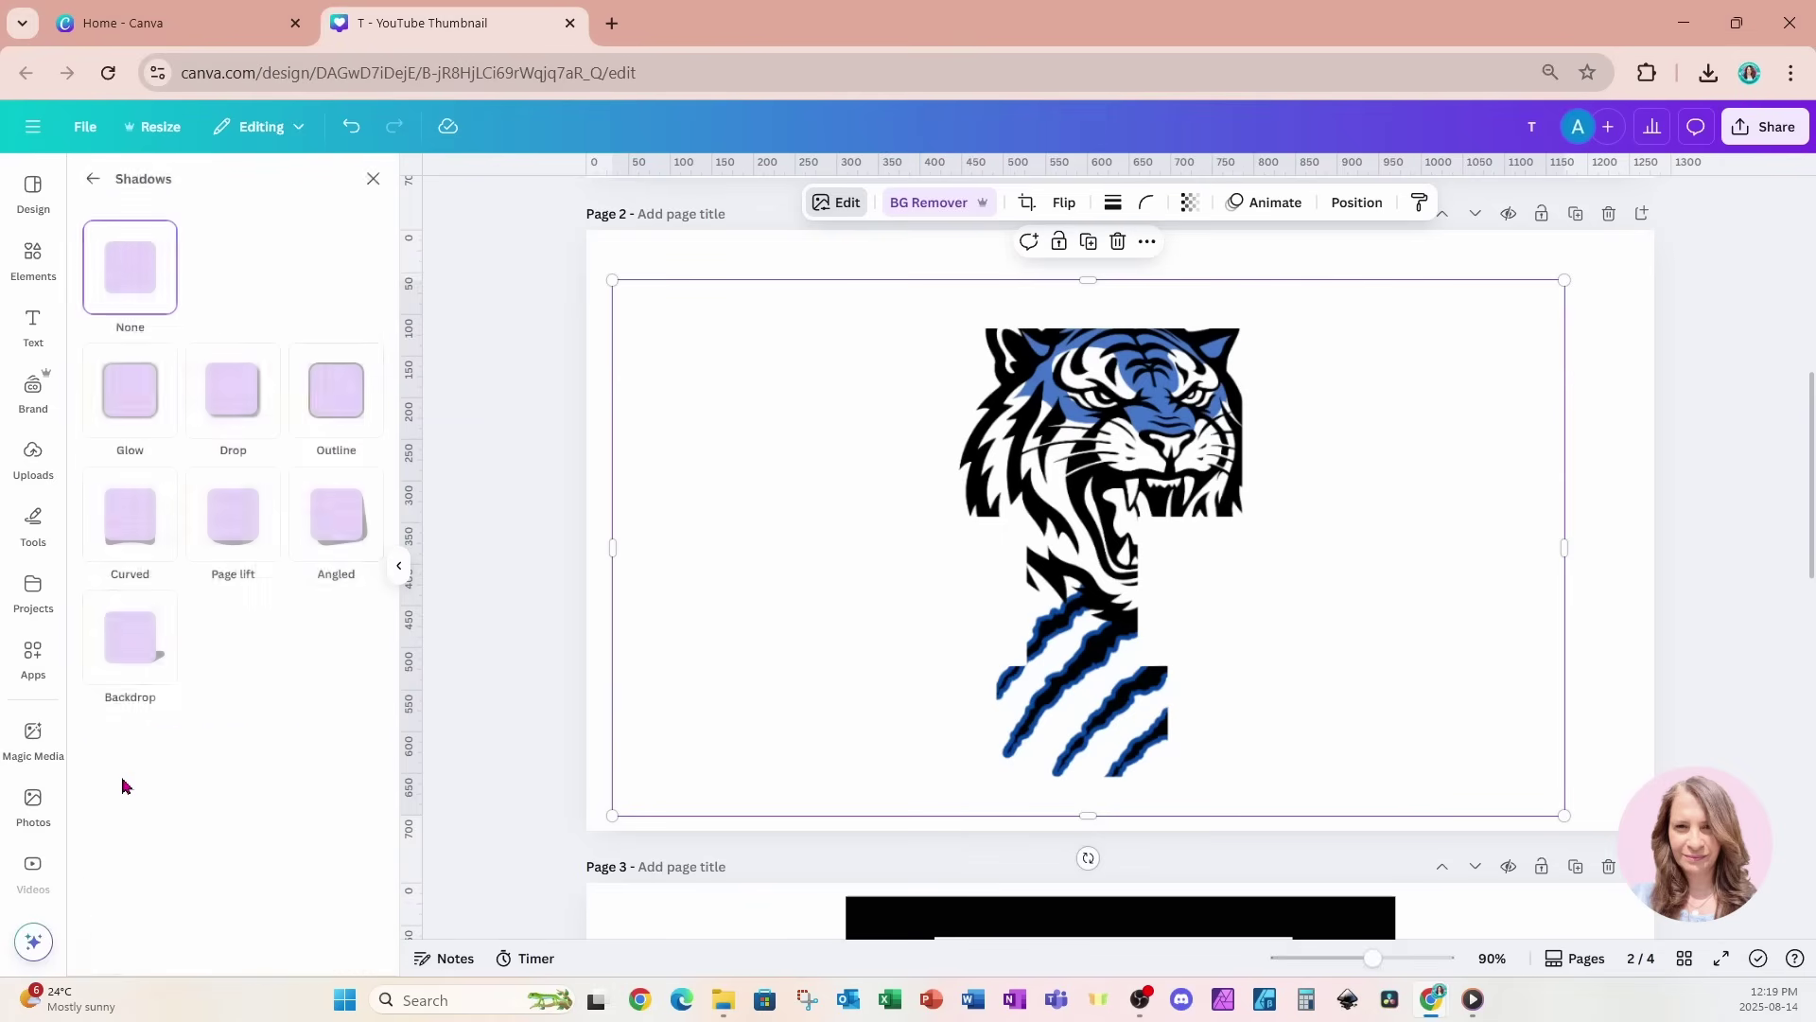
{"action": "left_click", "coordinate": [357, 406]}
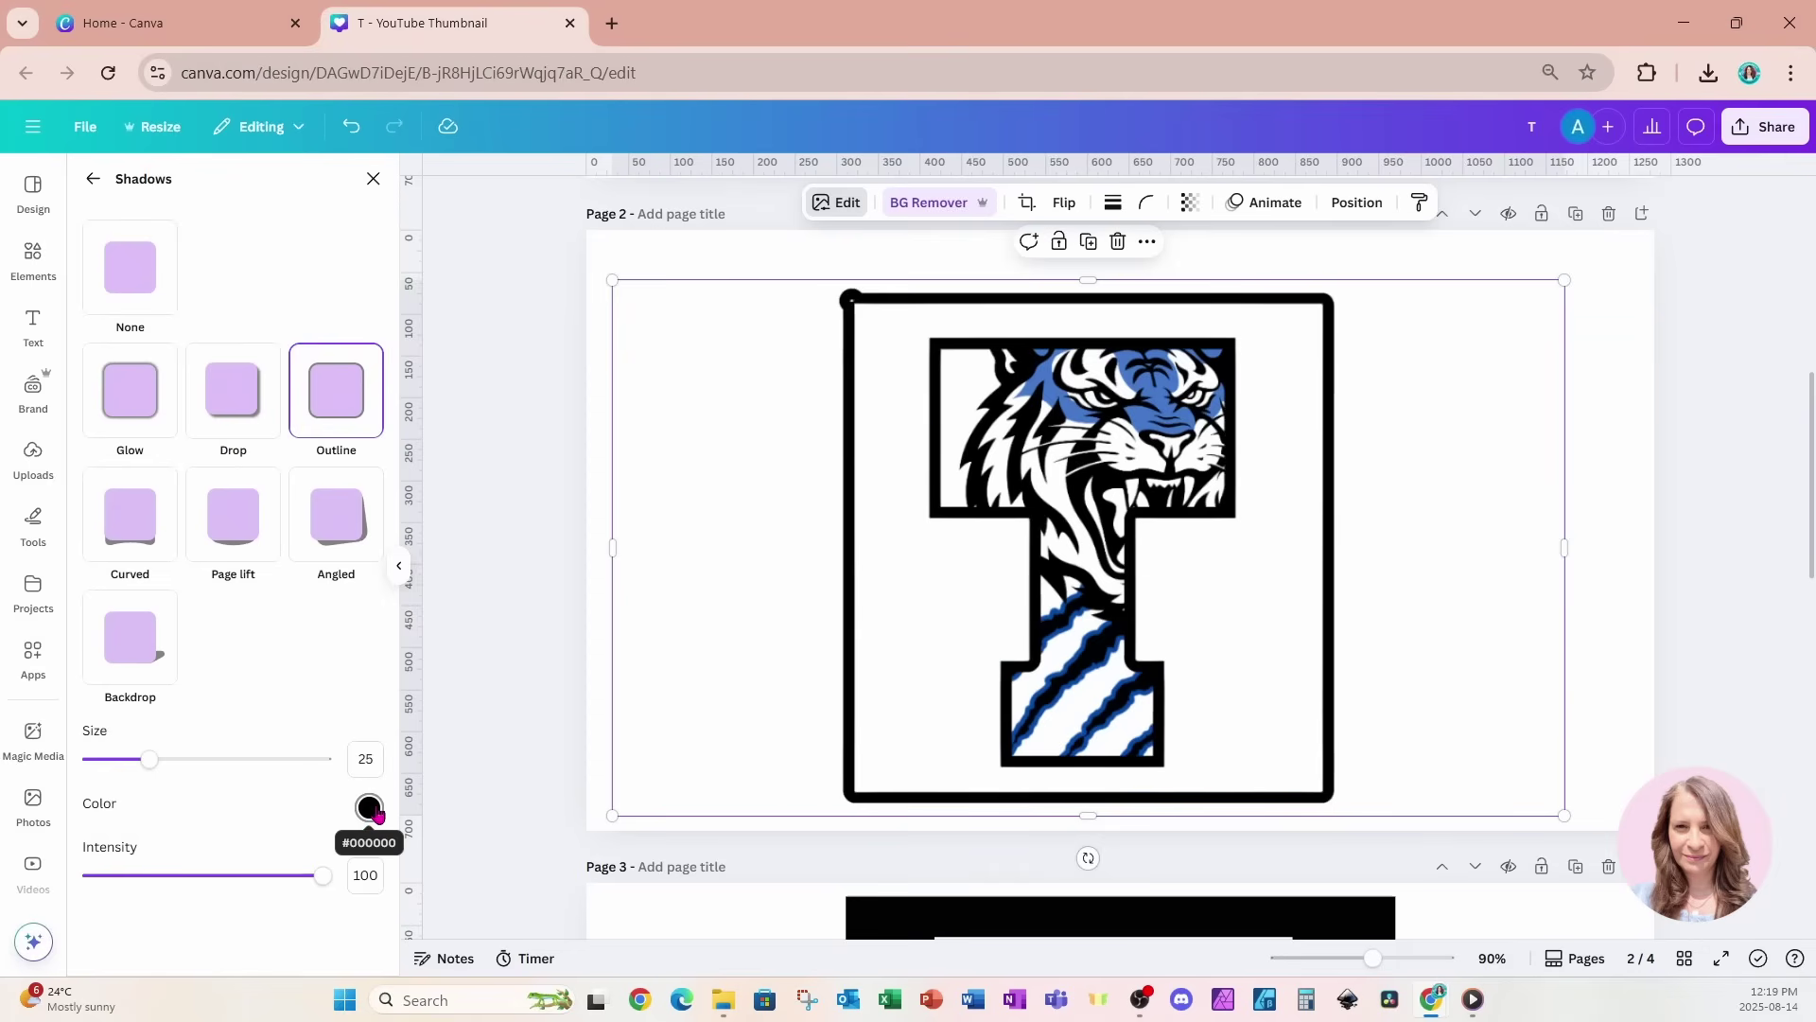
{"action": "mouse_move", "coordinate": [151, 762]}
{"action": "left_mouse_down"}
{"action": "mouse_move", "coordinate": [168, 768]}
{"action": "mouse_move", "coordinate": [150, 773]}
{"action": "left_mouse_up"}
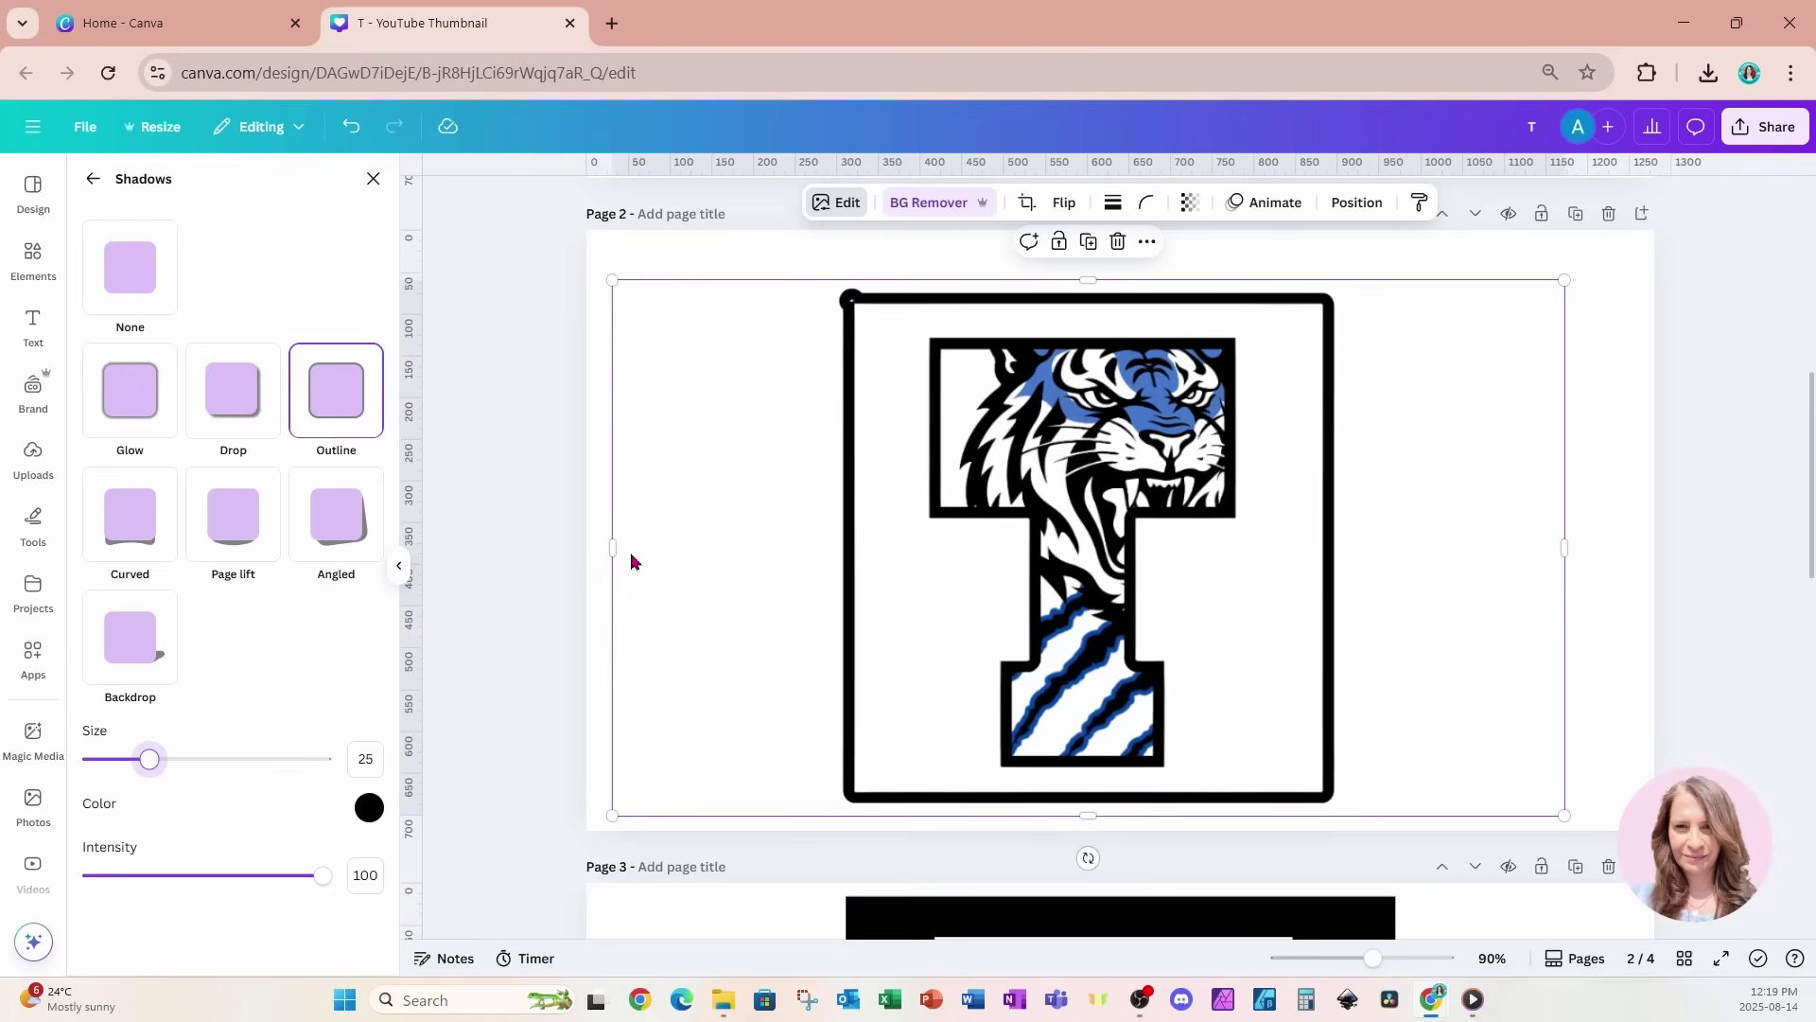
Crop the T cutout on all four sides to remove the outer rectangular outline around the letter
{"action": "left_click_drag", "start_coordinate": [615, 553], "coordinate": [860, 544]}
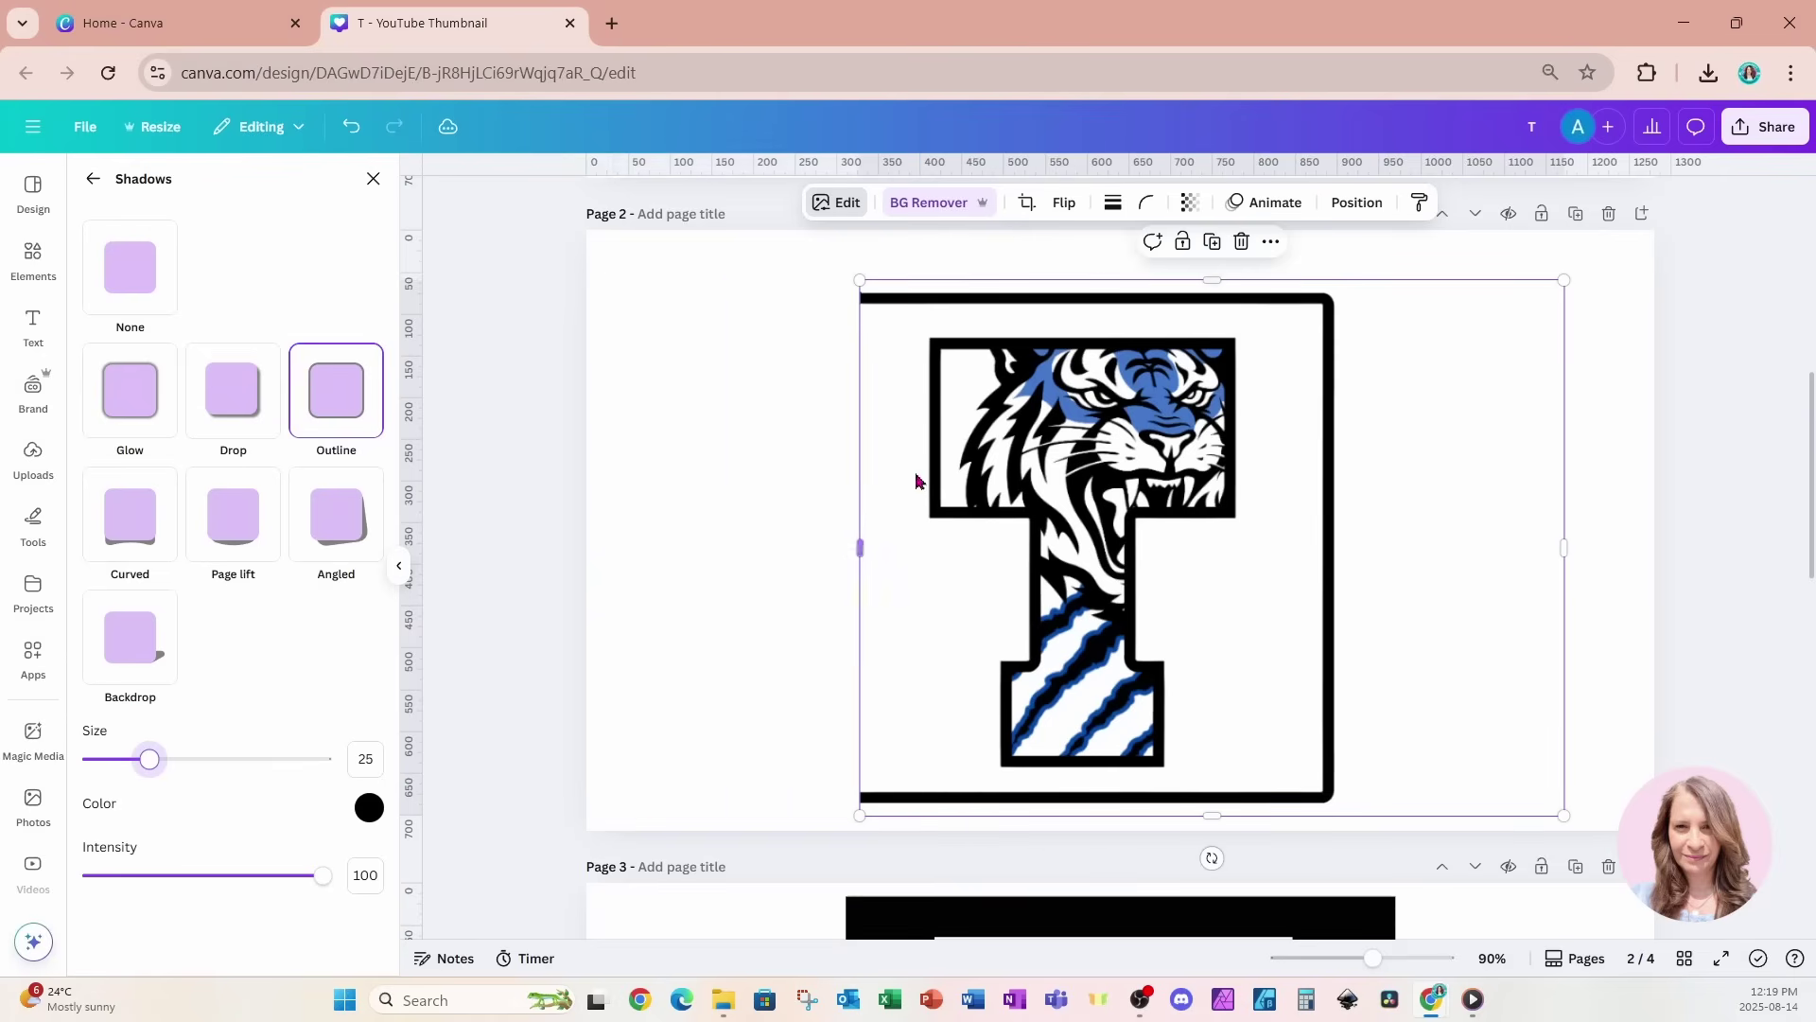
{"action": "left_click_drag", "start_coordinate": [1214, 279], "coordinate": [1212, 312]}
{"action": "left_click_drag", "start_coordinate": [1562, 562], "coordinate": [1309, 564]}
{"action": "left_click_drag", "start_coordinate": [1085, 814], "coordinate": [1086, 786]}
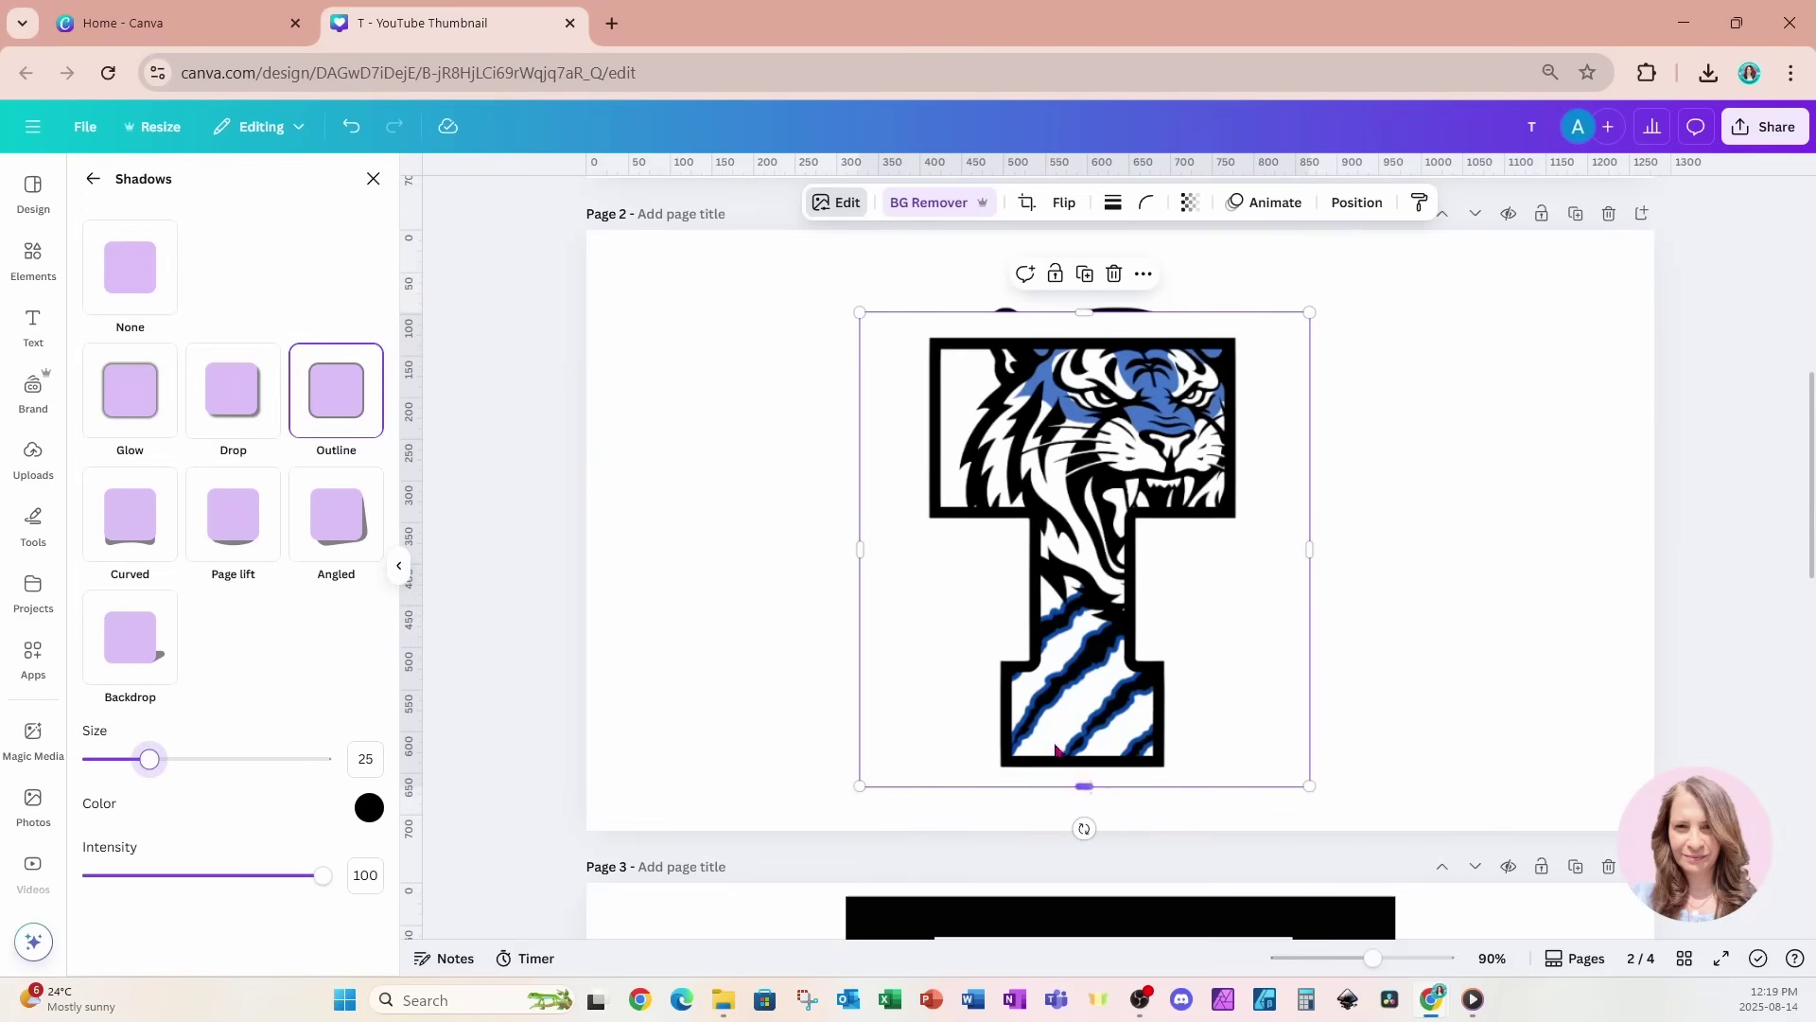
Select the tiger graphic and T cutout together on page 2 and enlarge them to fill the page height
{"action": "left_click", "coordinate": [673, 341]}
{"action": "left_click_drag", "start_coordinate": [673, 272], "coordinate": [1482, 819]}
{"action": "left_click_drag", "start_coordinate": [1330, 805], "coordinate": [1353, 830]}
{"action": "left_click_drag", "start_coordinate": [857, 259], "coordinate": [807, 202]}
{"action": "left_click", "coordinate": [1529, 275]}
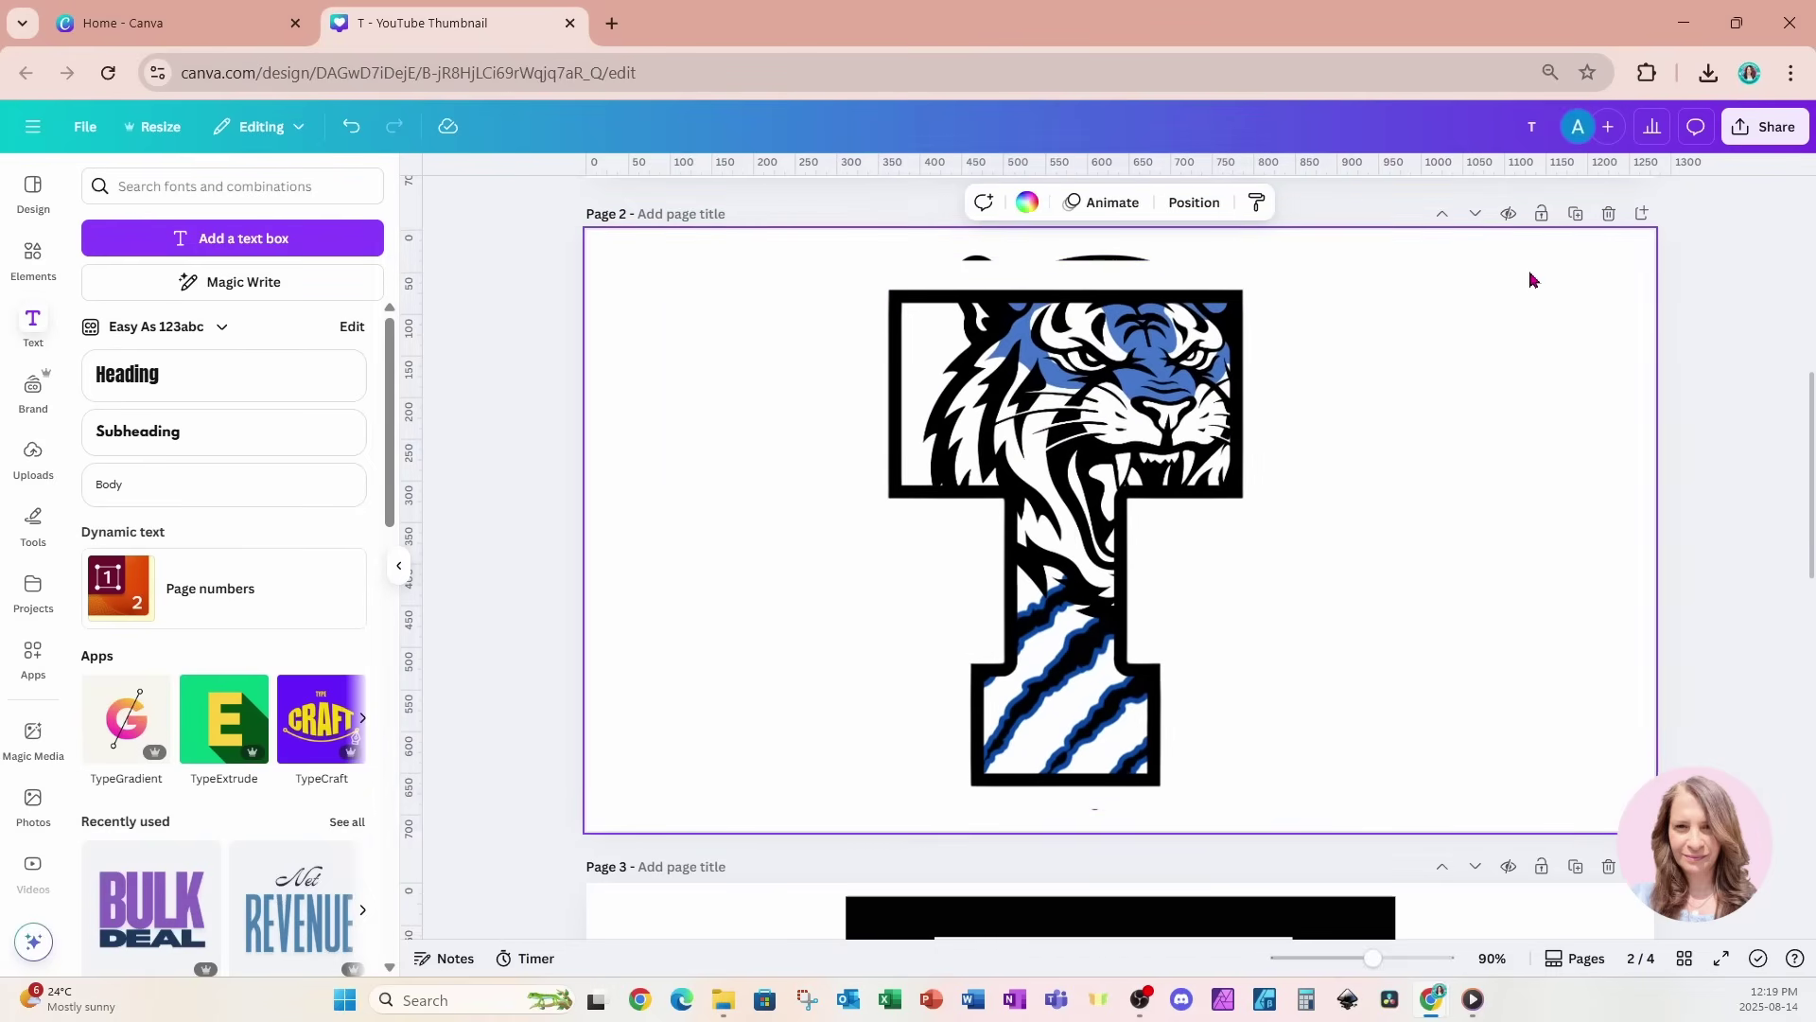
Crop the upper edge of the tiger graphic to remove the stray ear and head pieces above the T
{"action": "left_click", "coordinate": [1108, 262]}
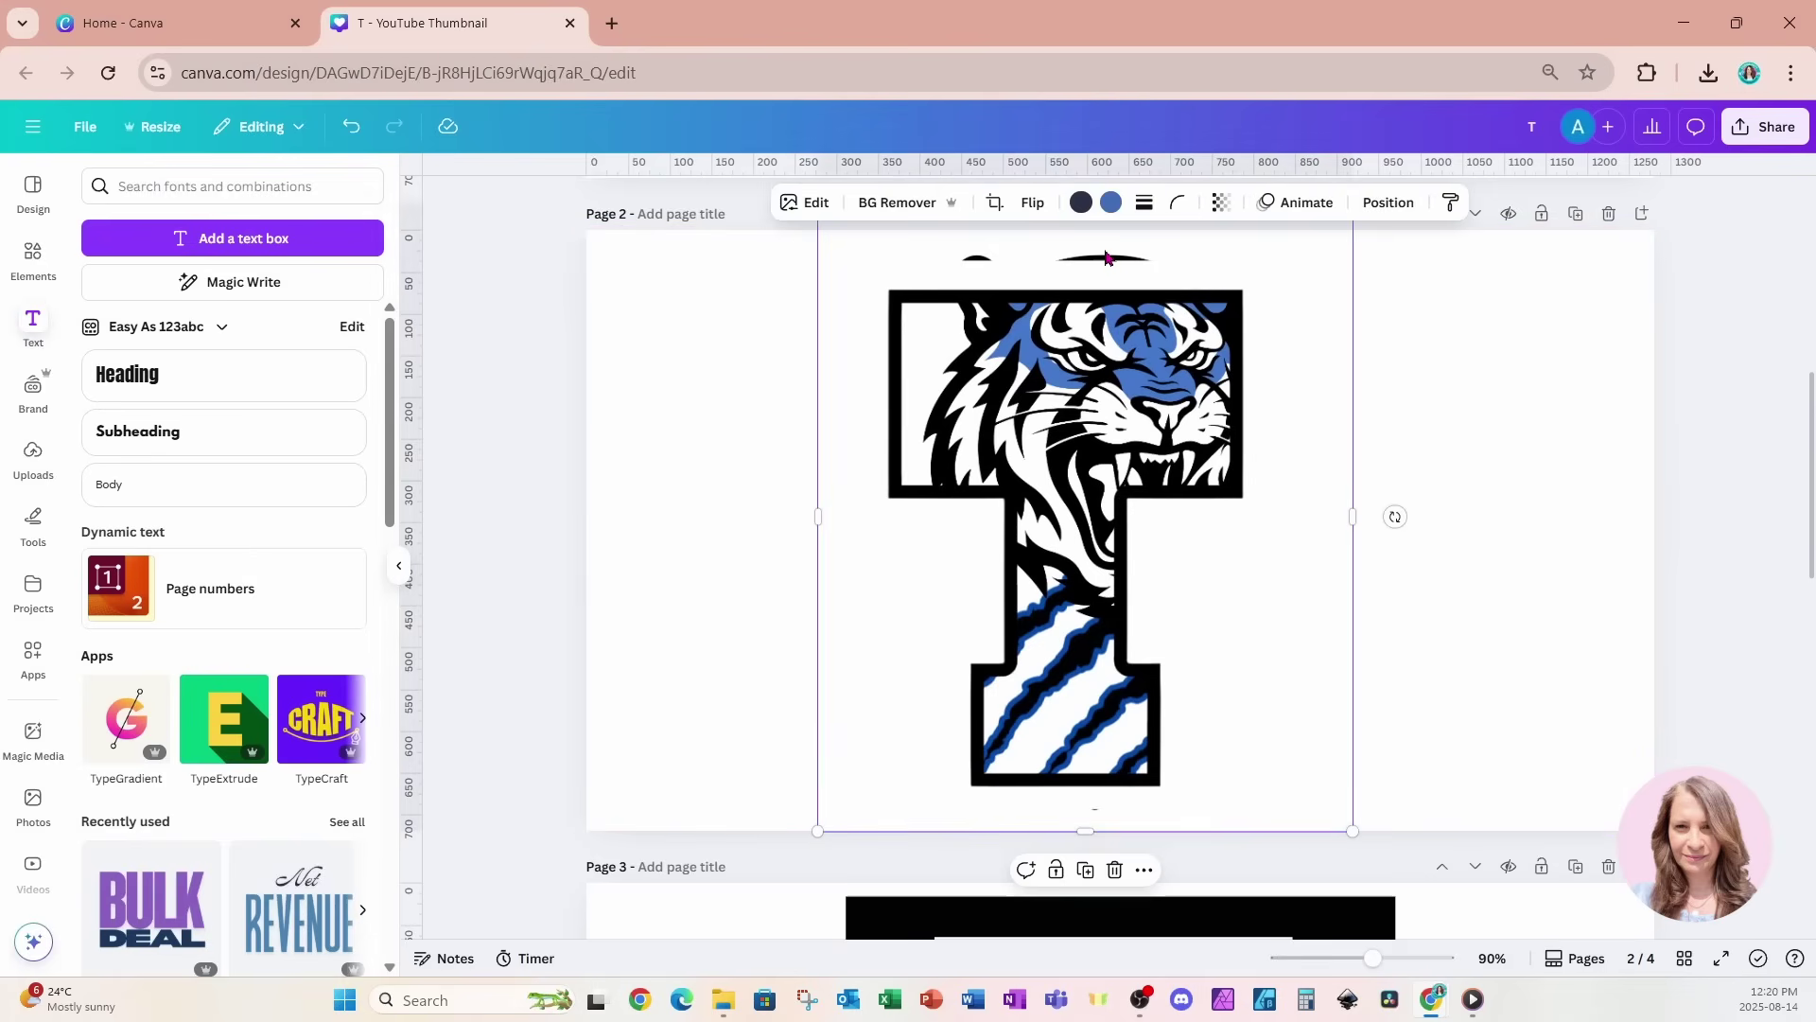
{"action": "left_click", "coordinate": [1374, 963]}
{"action": "left_click_drag", "start_coordinate": [1375, 963], "coordinate": [1354, 963]}
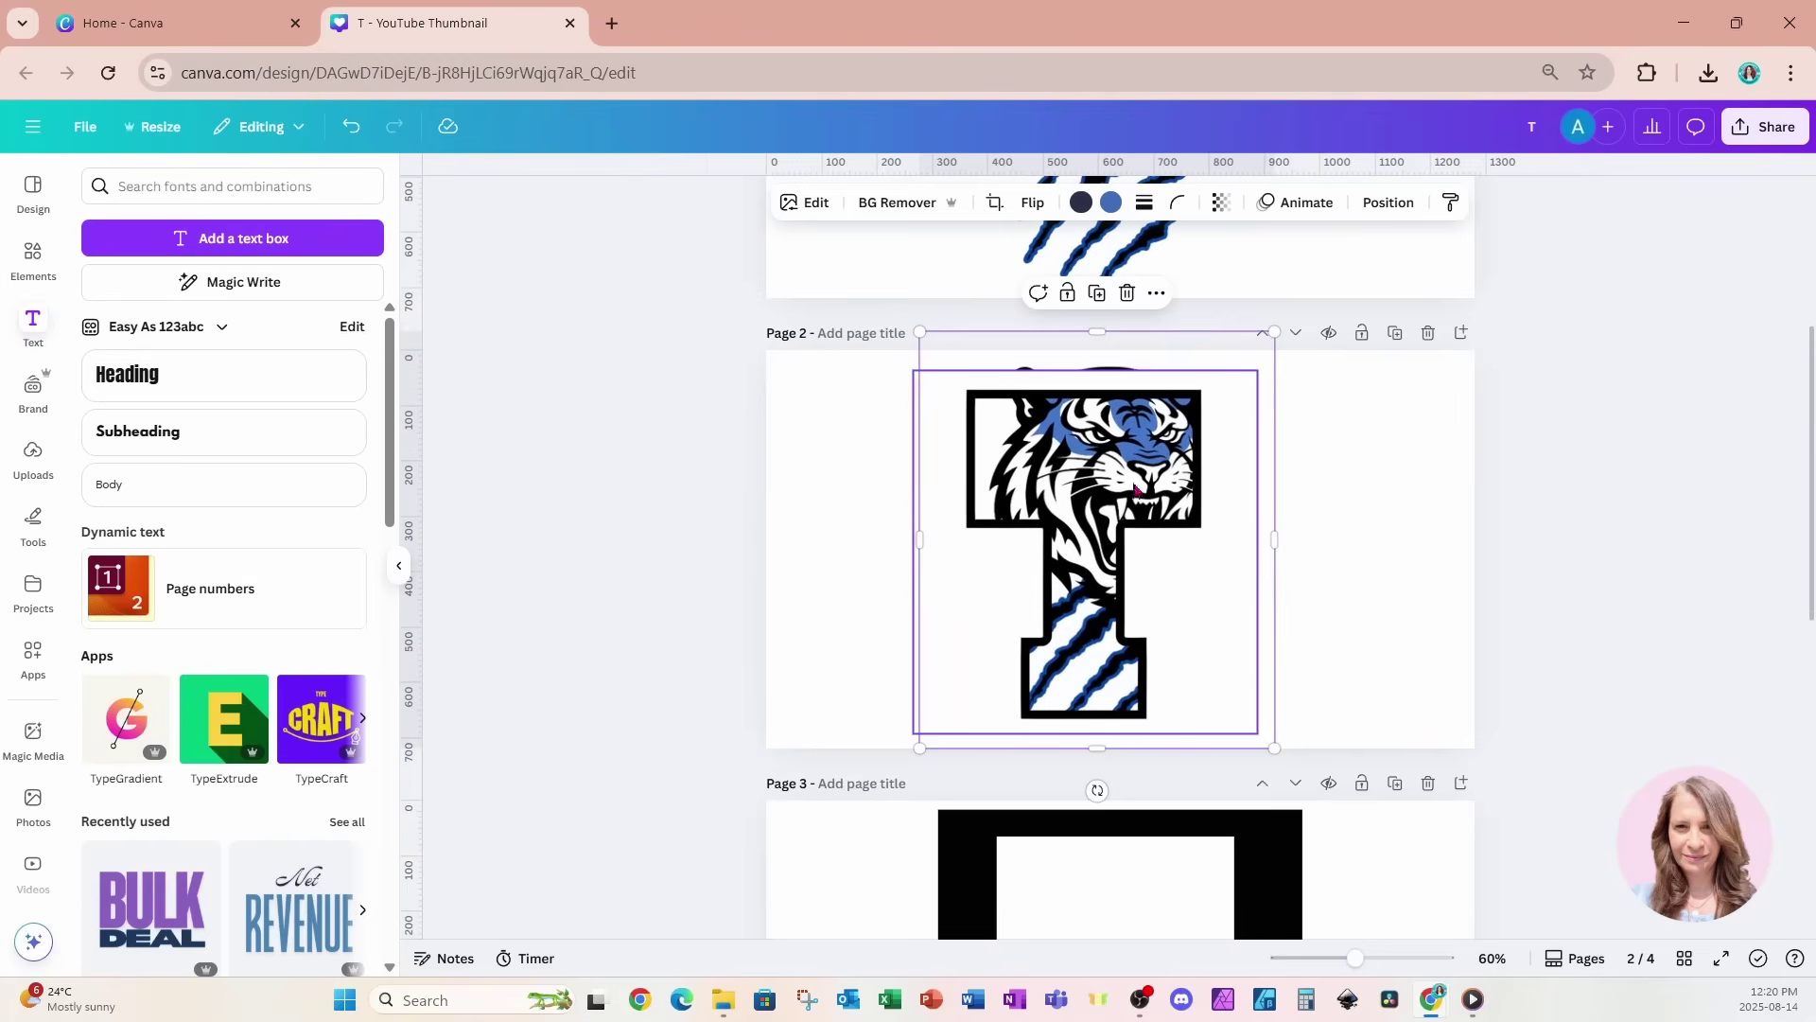
{"action": "left_click_drag", "start_coordinate": [1110, 330], "coordinate": [1107, 379]}
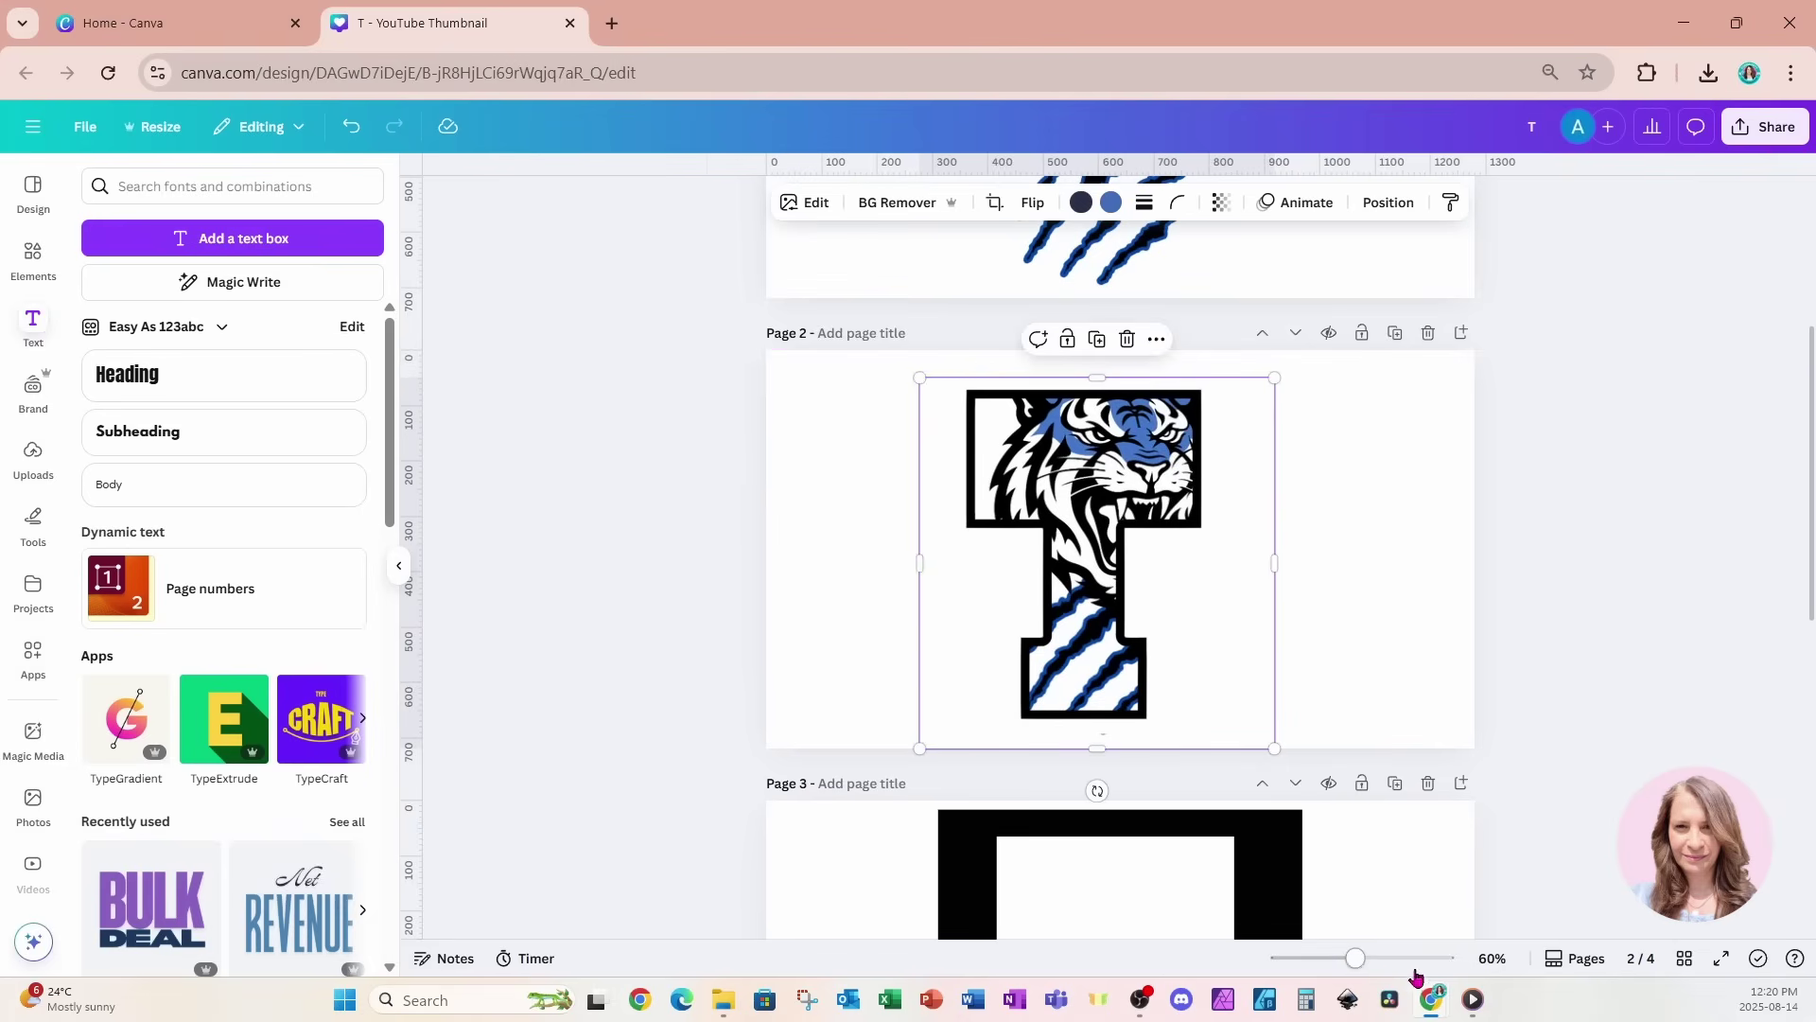
{"action": "left_click_drag", "start_coordinate": [1355, 963], "coordinate": [1374, 962]}
{"action": "left_click", "coordinate": [1562, 635]}
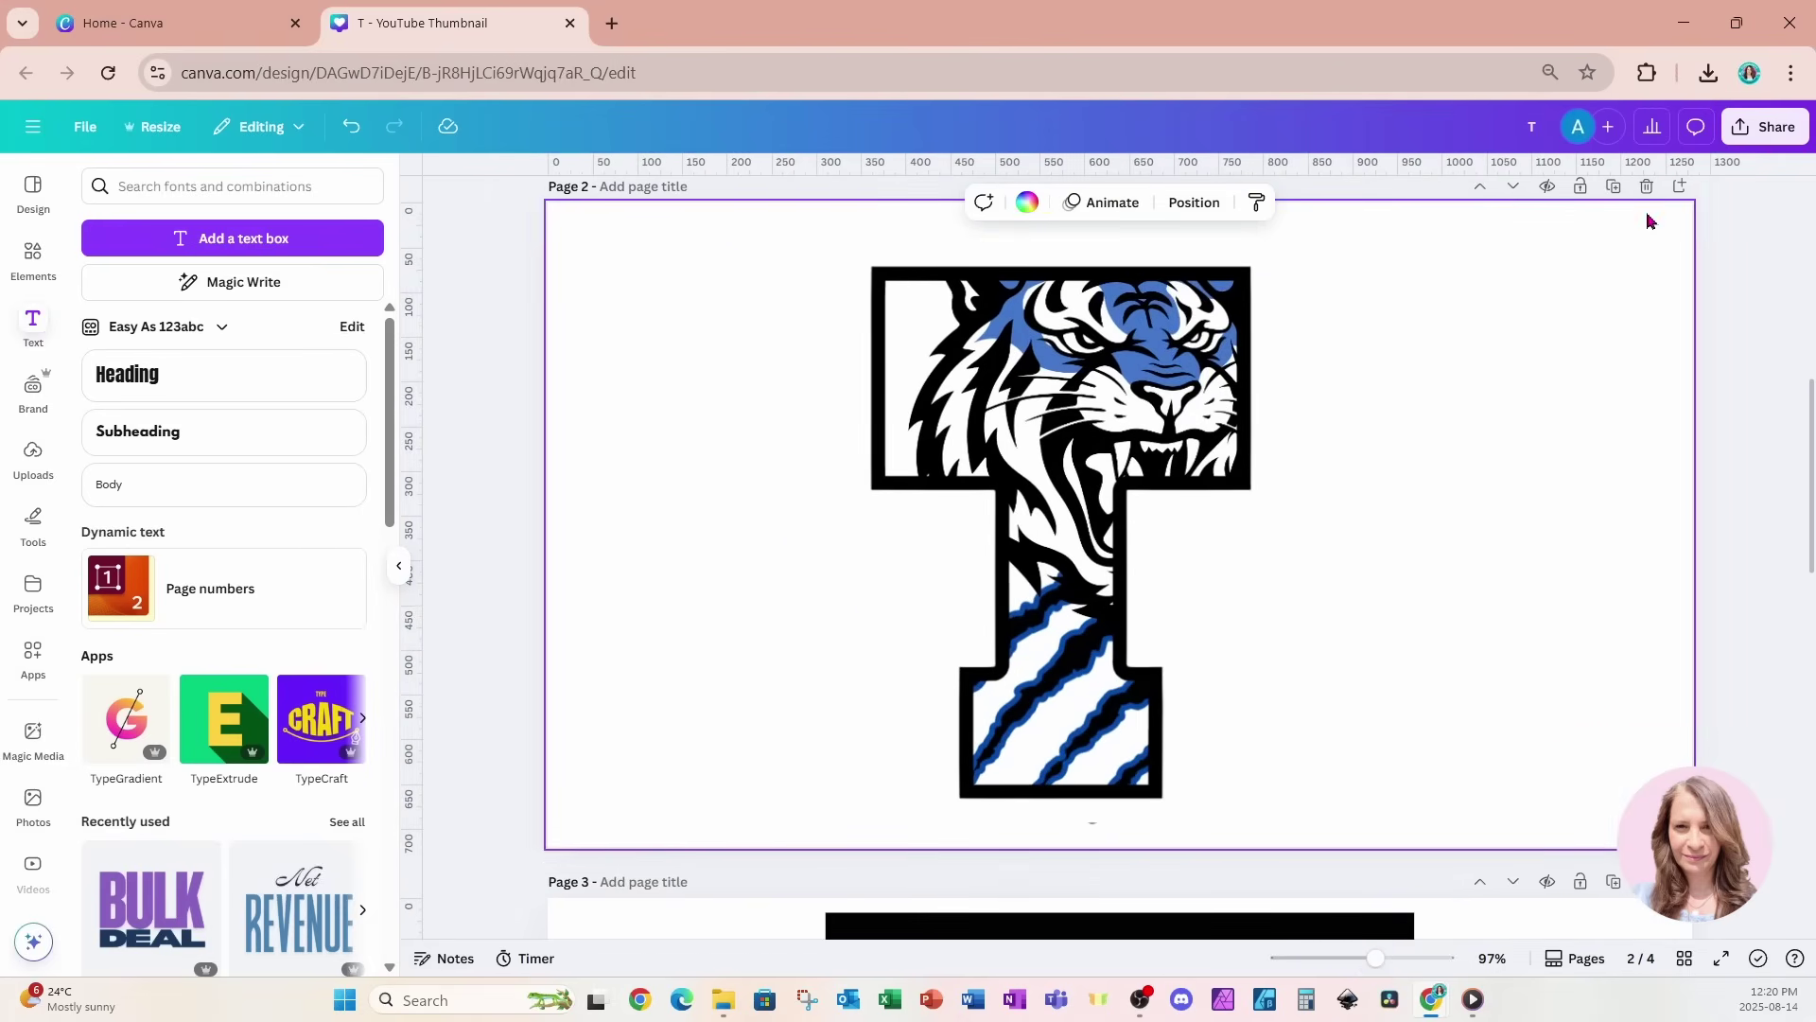
Add a heading beside the T on page 2 and enter TIGERS as vertically stacked capital letters
{"action": "left_click", "coordinate": [182, 387]}
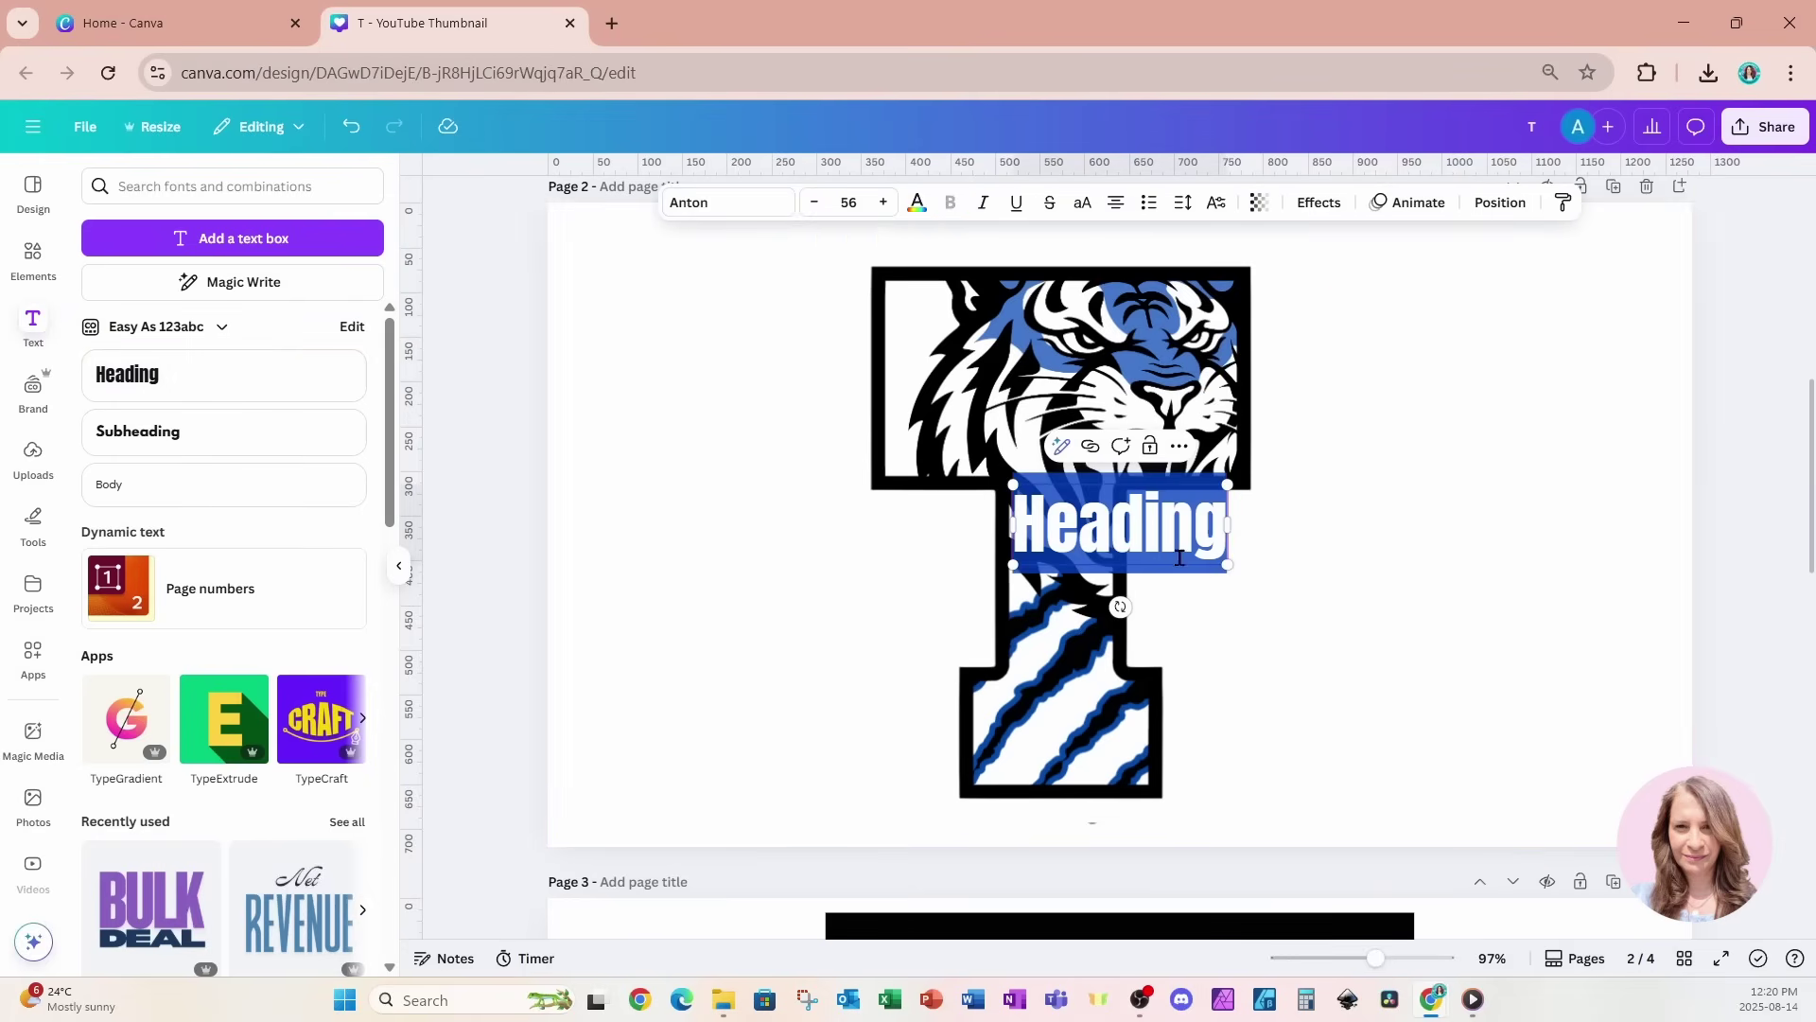
{"action": "left_click", "coordinate": [1347, 577]}
{"action": "left_click_drag", "start_coordinate": [1190, 553], "coordinate": [1553, 364]}
{"action": "double_click", "coordinate": [1551, 358]}
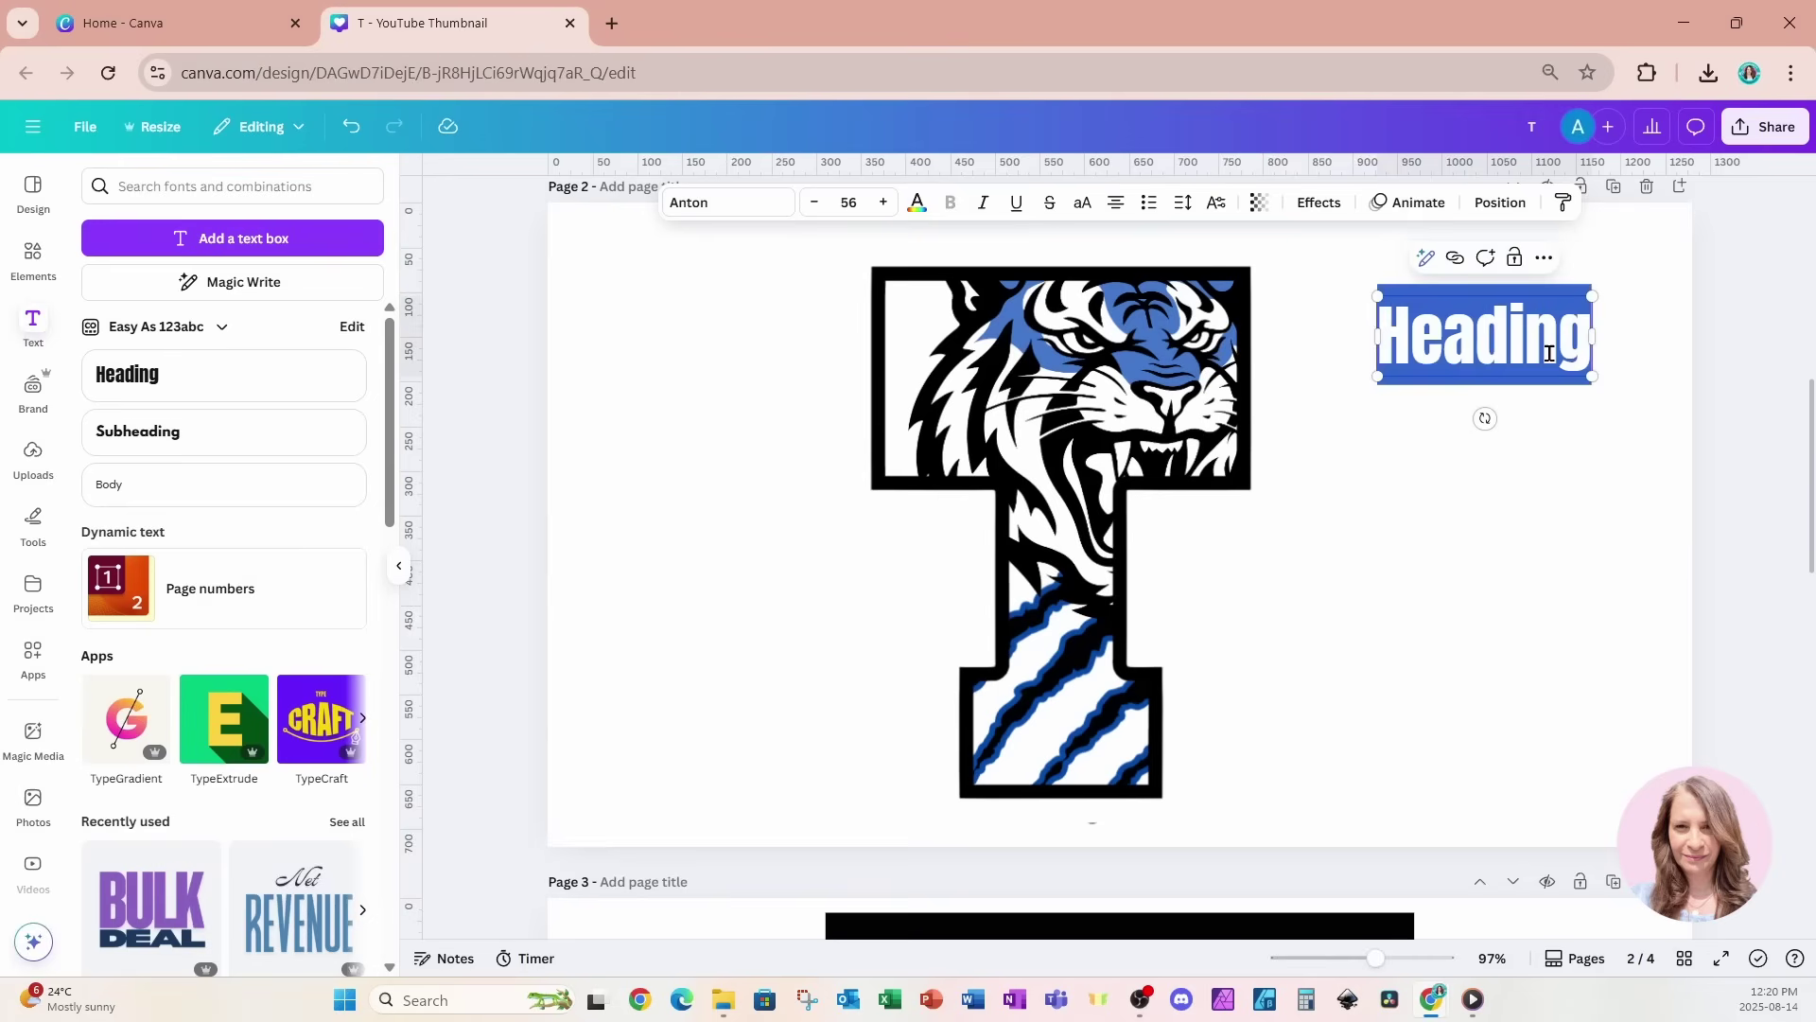
{"action": "type", "text": "t"}
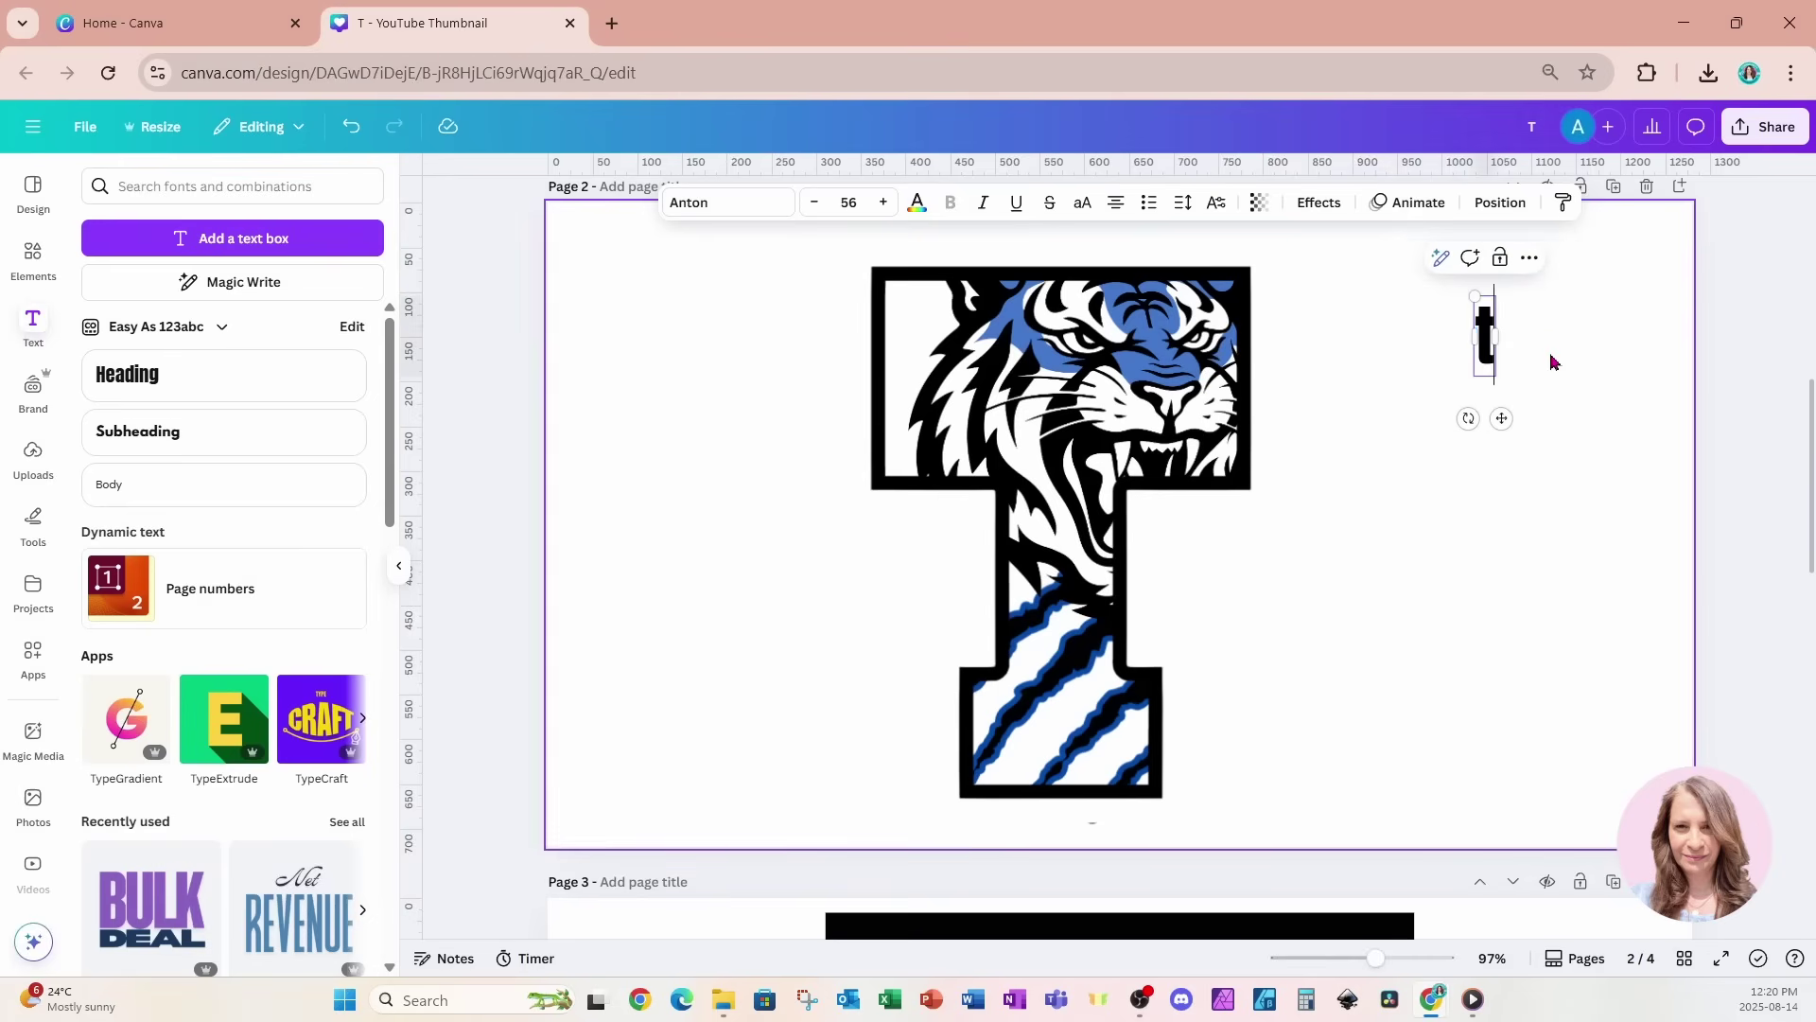
{"action": "key", "text": "BackSpace"}
{"action": "type", "text": "TI"}
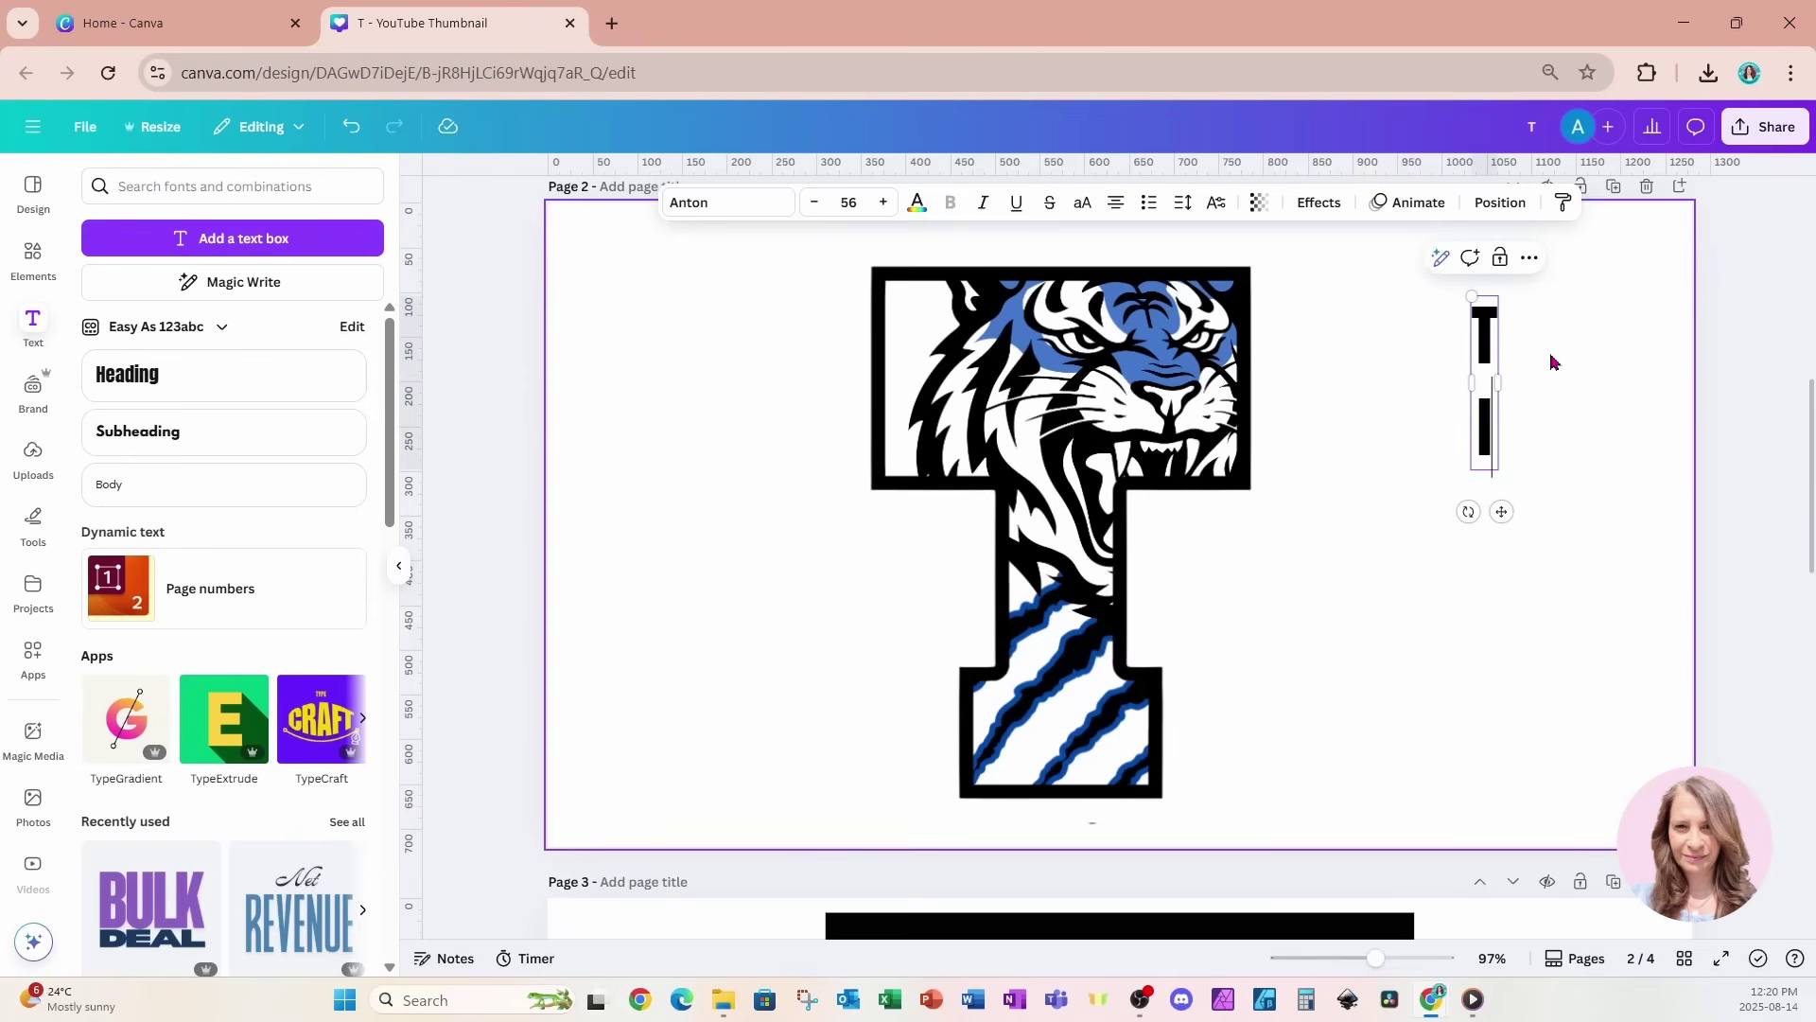
{"action": "type", "text": "GER"}
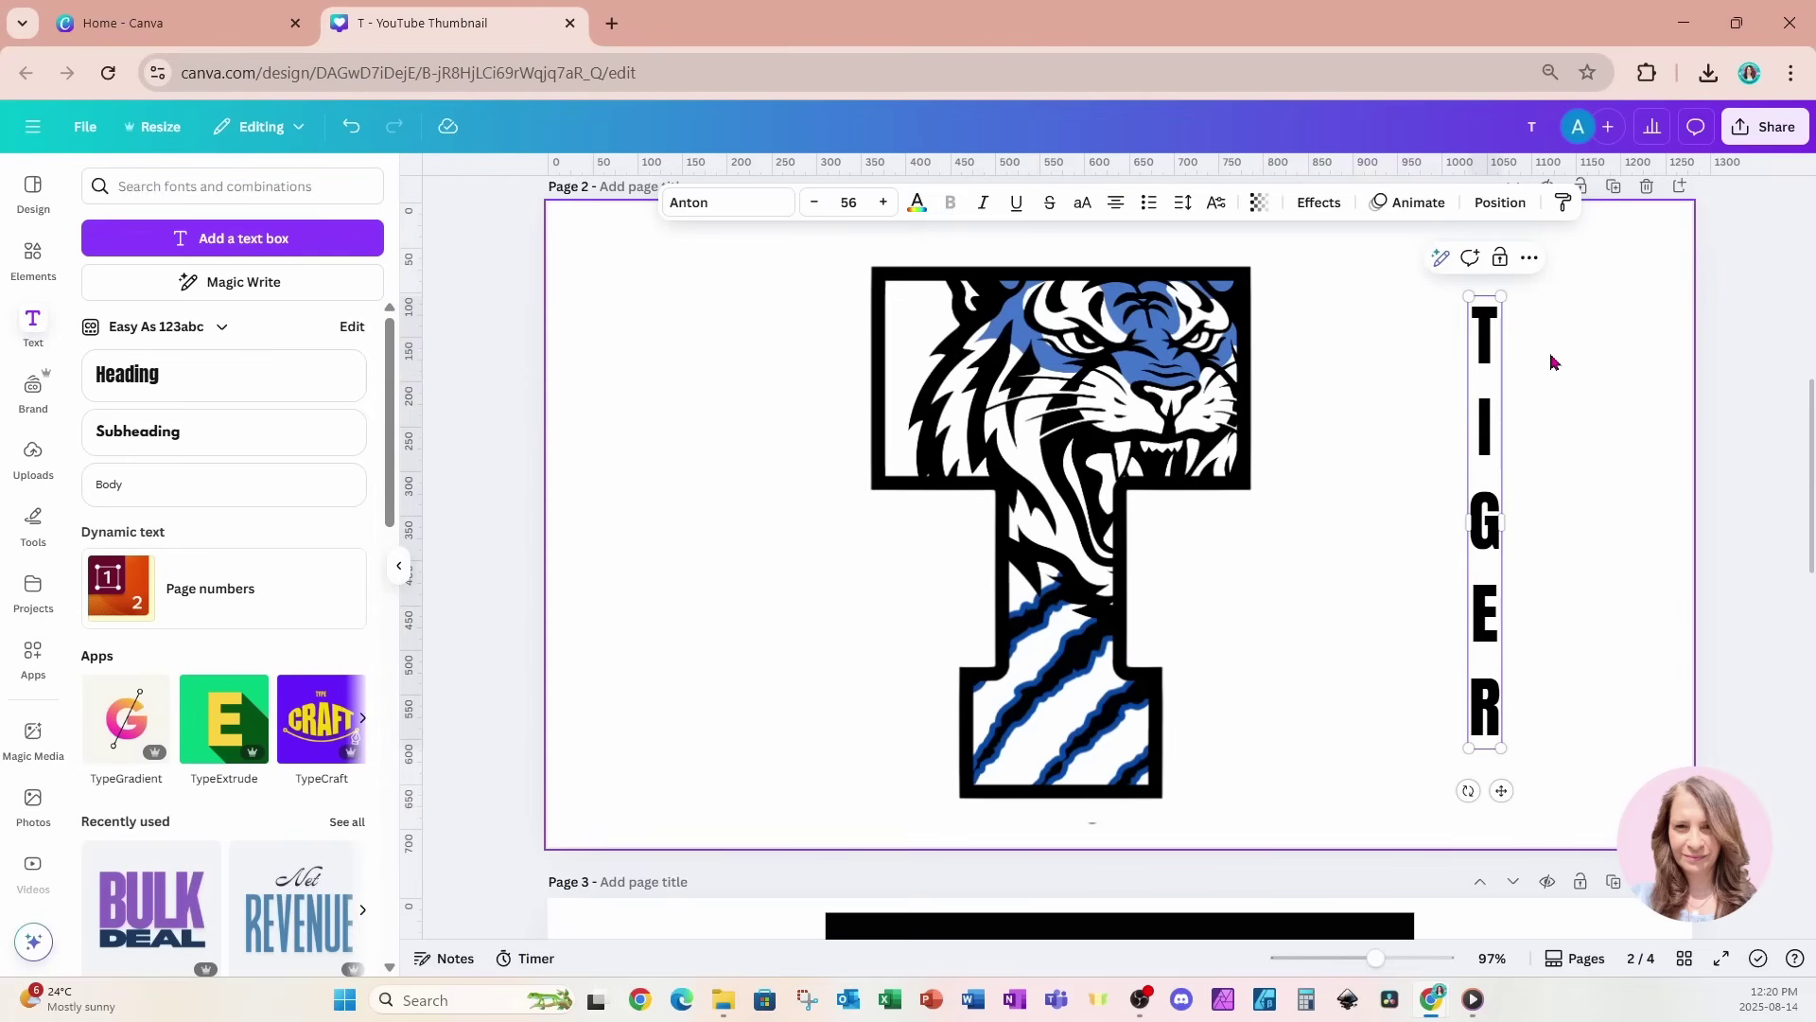
{"action": "type", "text": "S"}
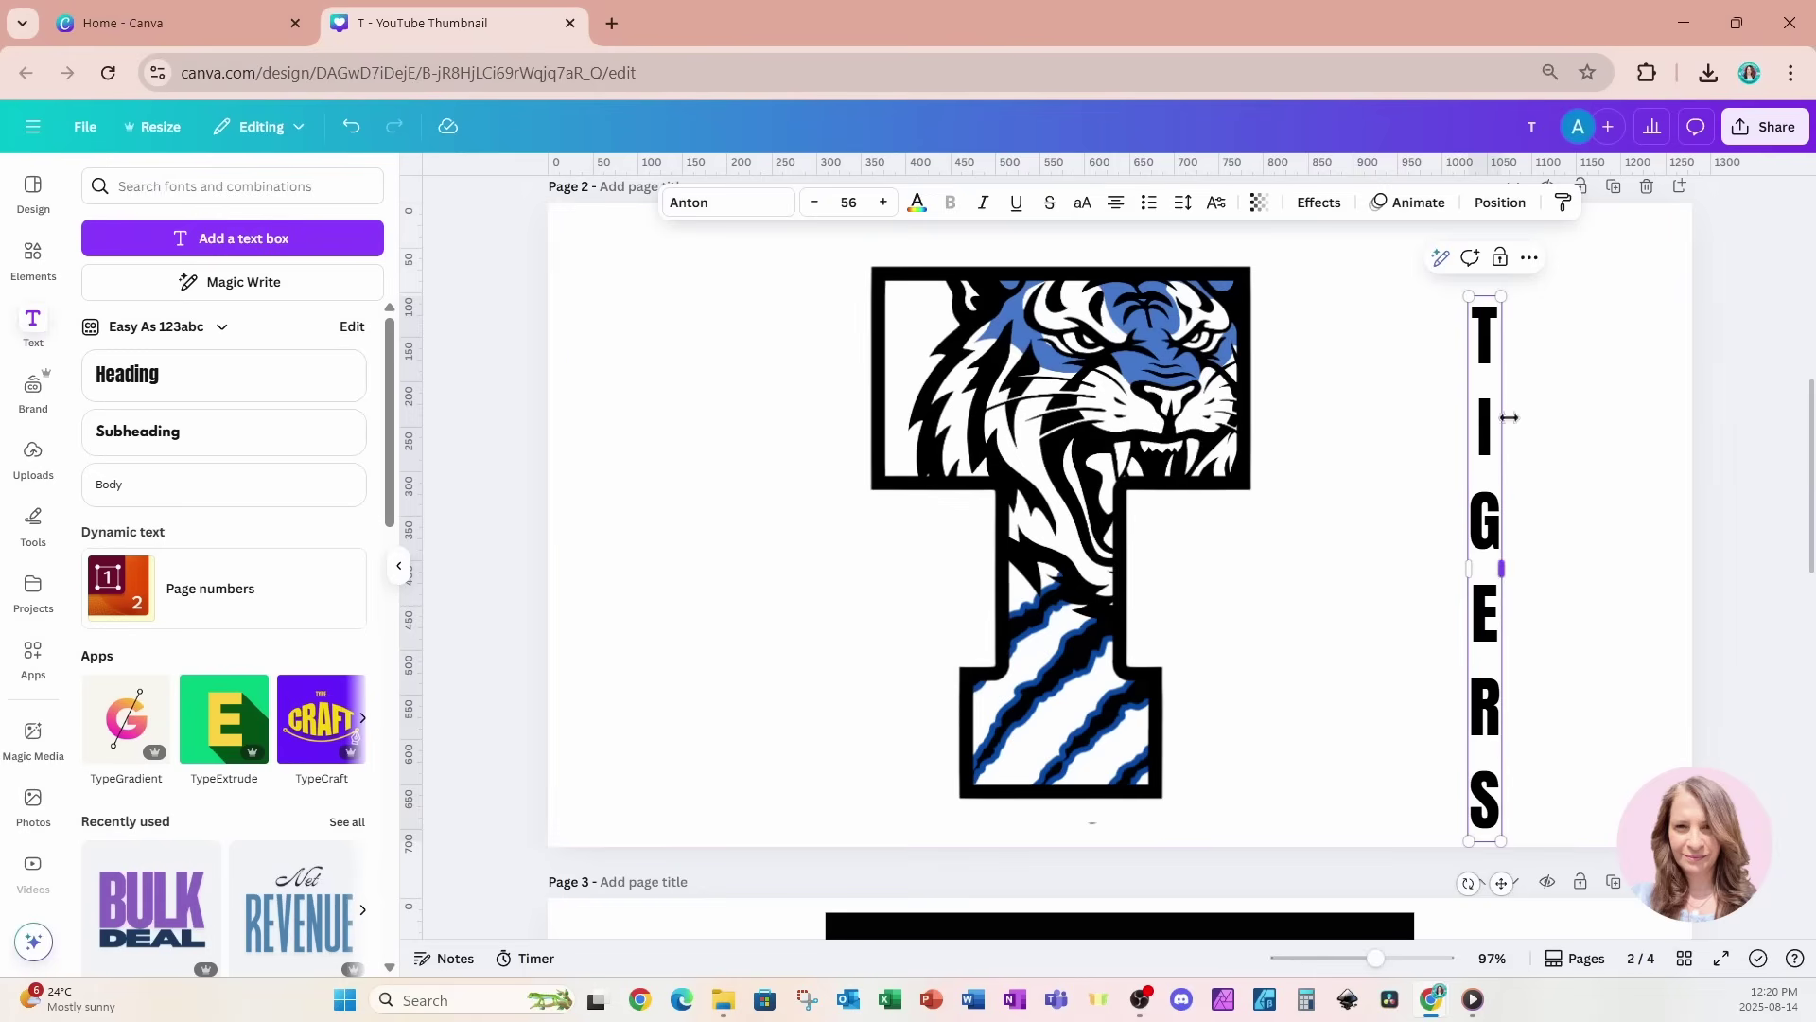
Set the TIGERS text to the Yearbook Solid font and place it over the left edge of the T's stem
{"action": "left_click", "coordinate": [722, 203]}
{"action": "left_click", "coordinate": [214, 397]}
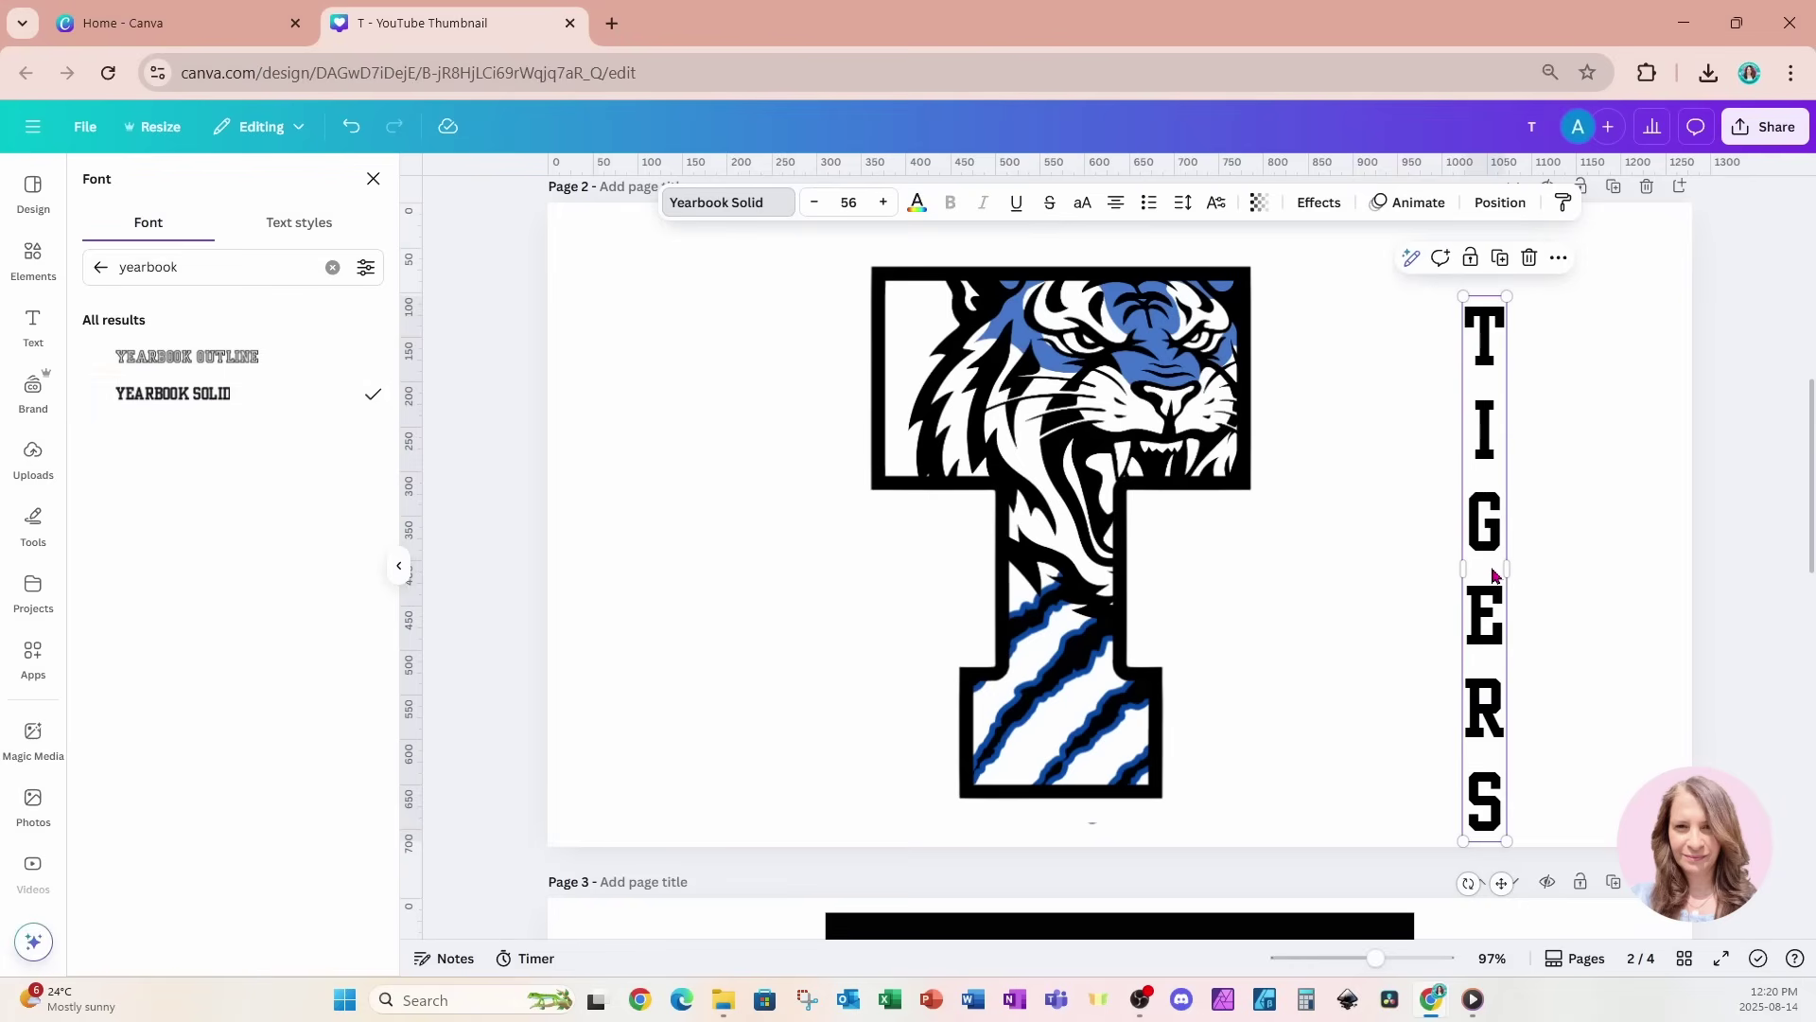
{"action": "left_click_drag", "start_coordinate": [1487, 574], "coordinate": [1008, 529]}
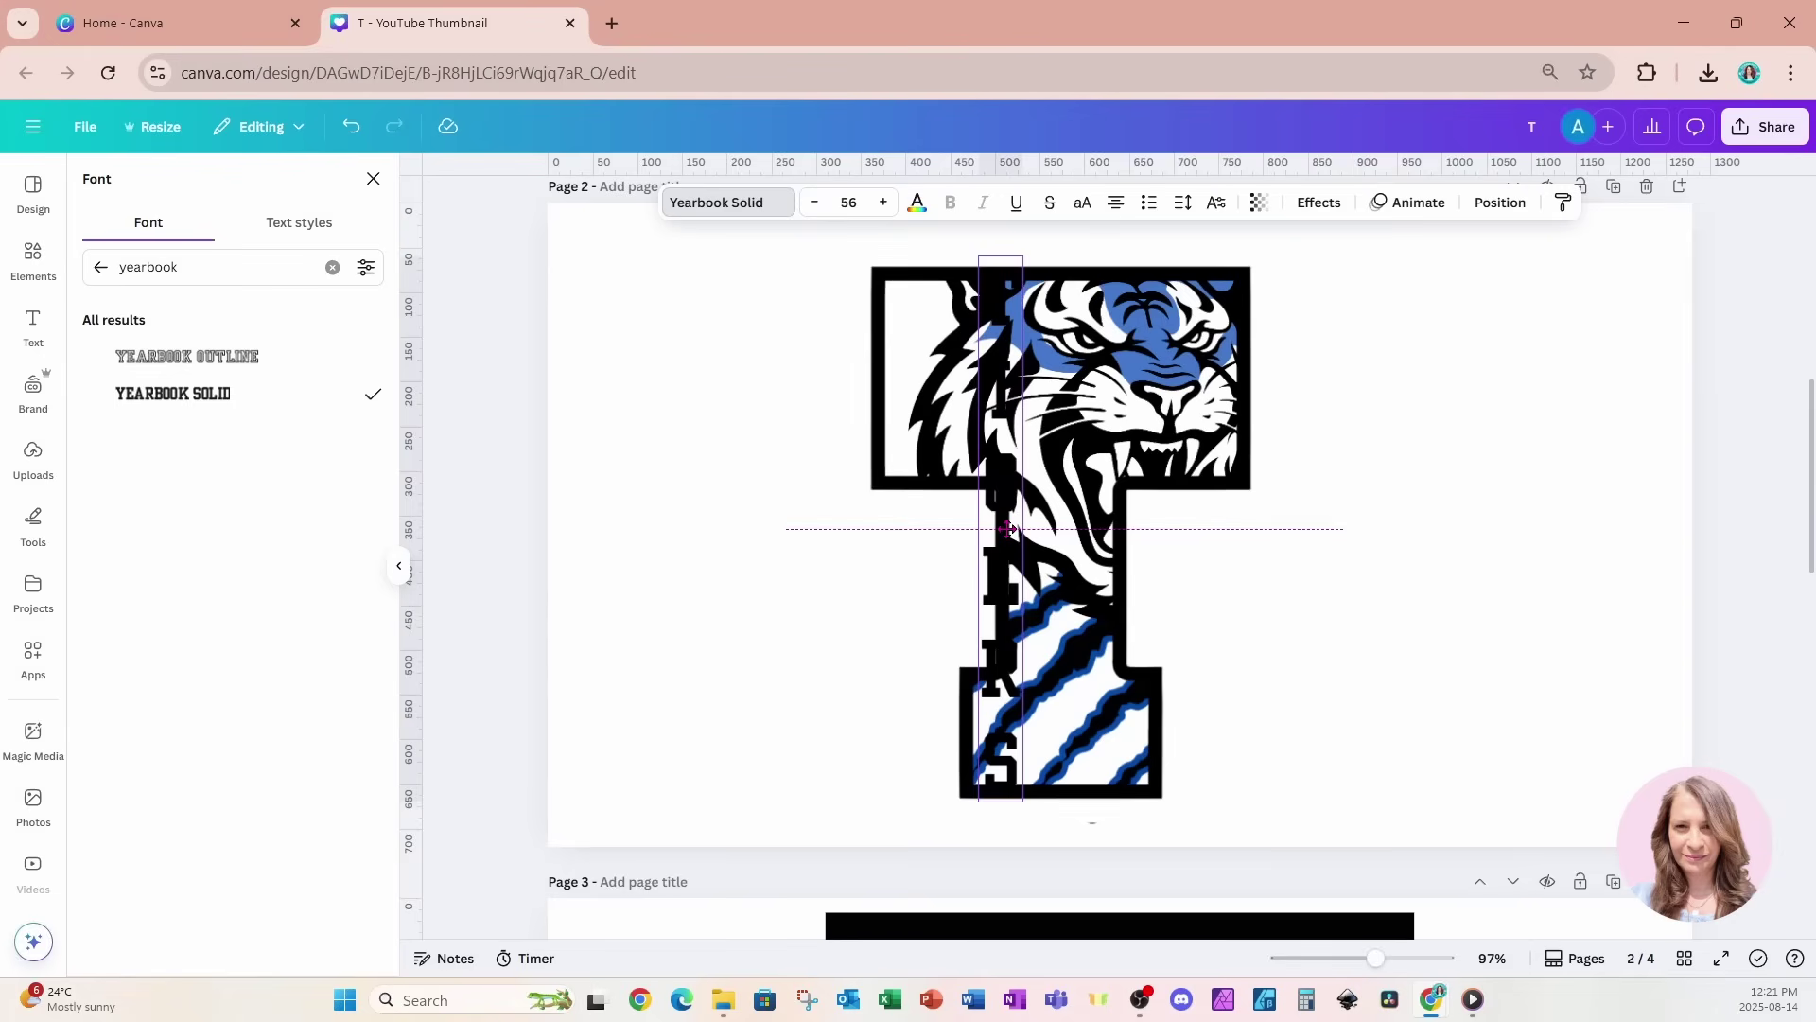
{"action": "left_click_drag", "start_coordinate": [1007, 529], "coordinate": [1010, 537]}
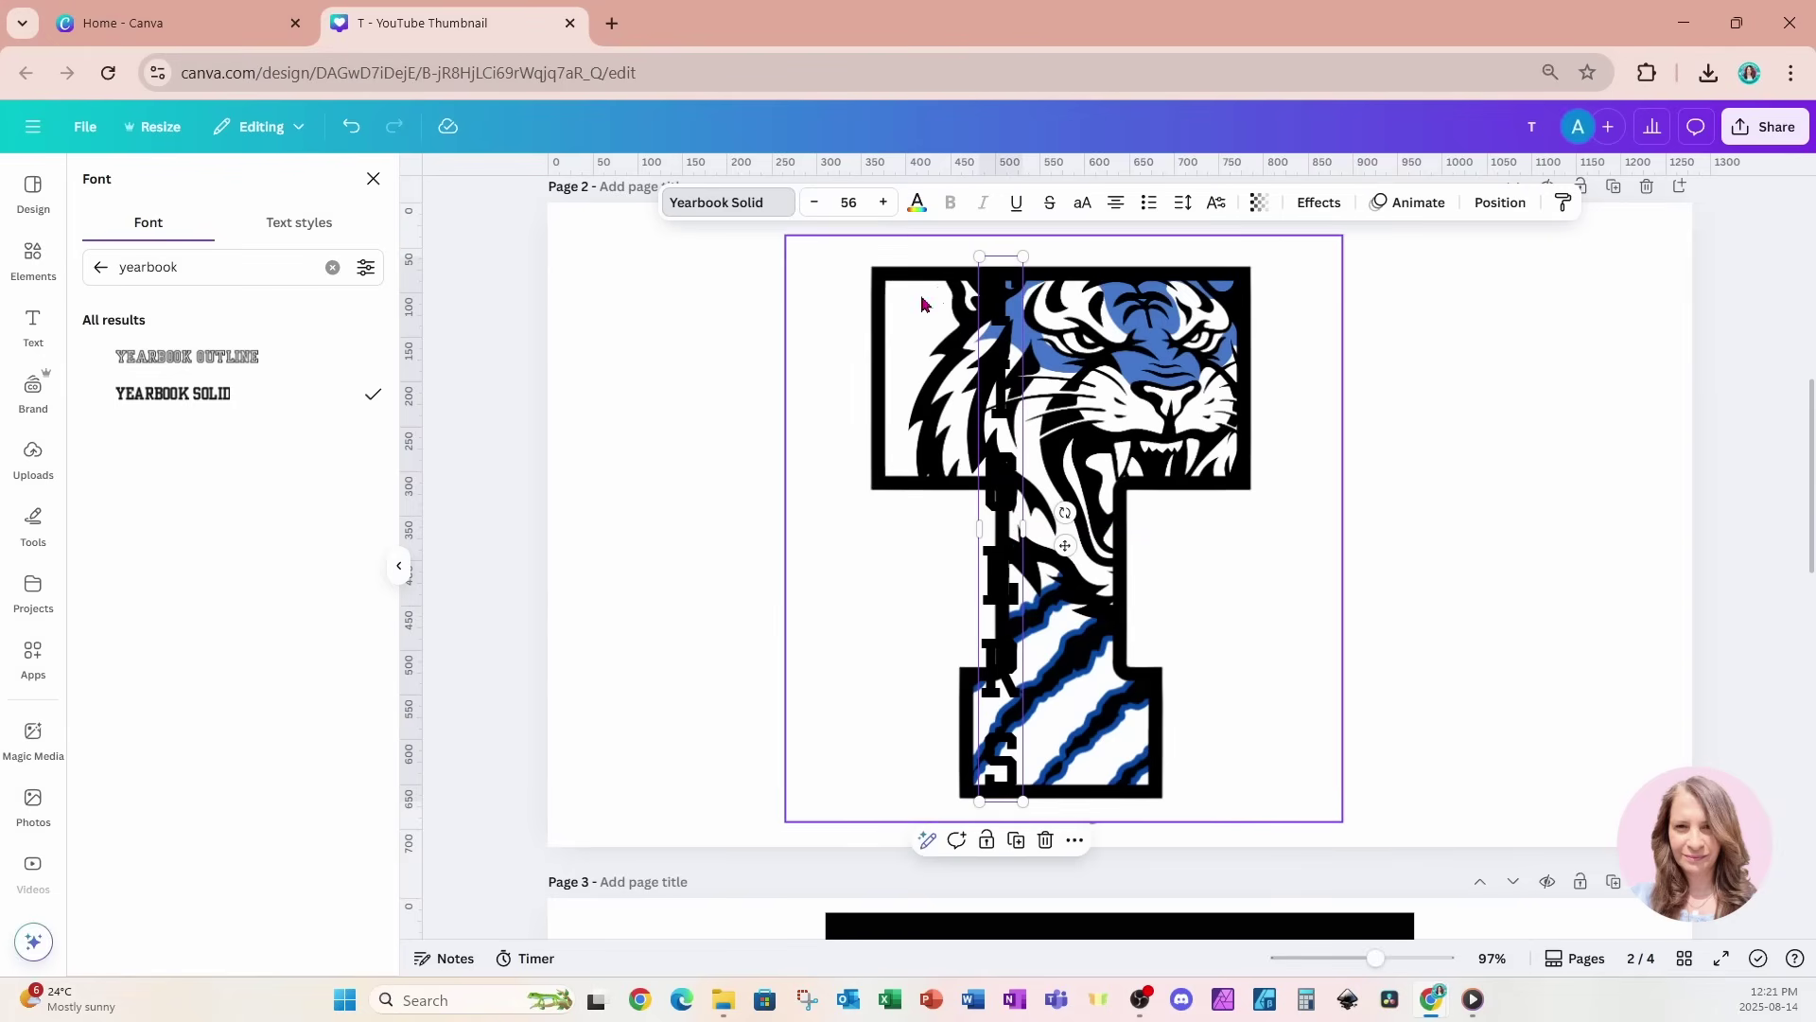
Color the TIGERS text white and give it a blue Outline effect with thickness 124
{"action": "left_click", "coordinate": [917, 205]}
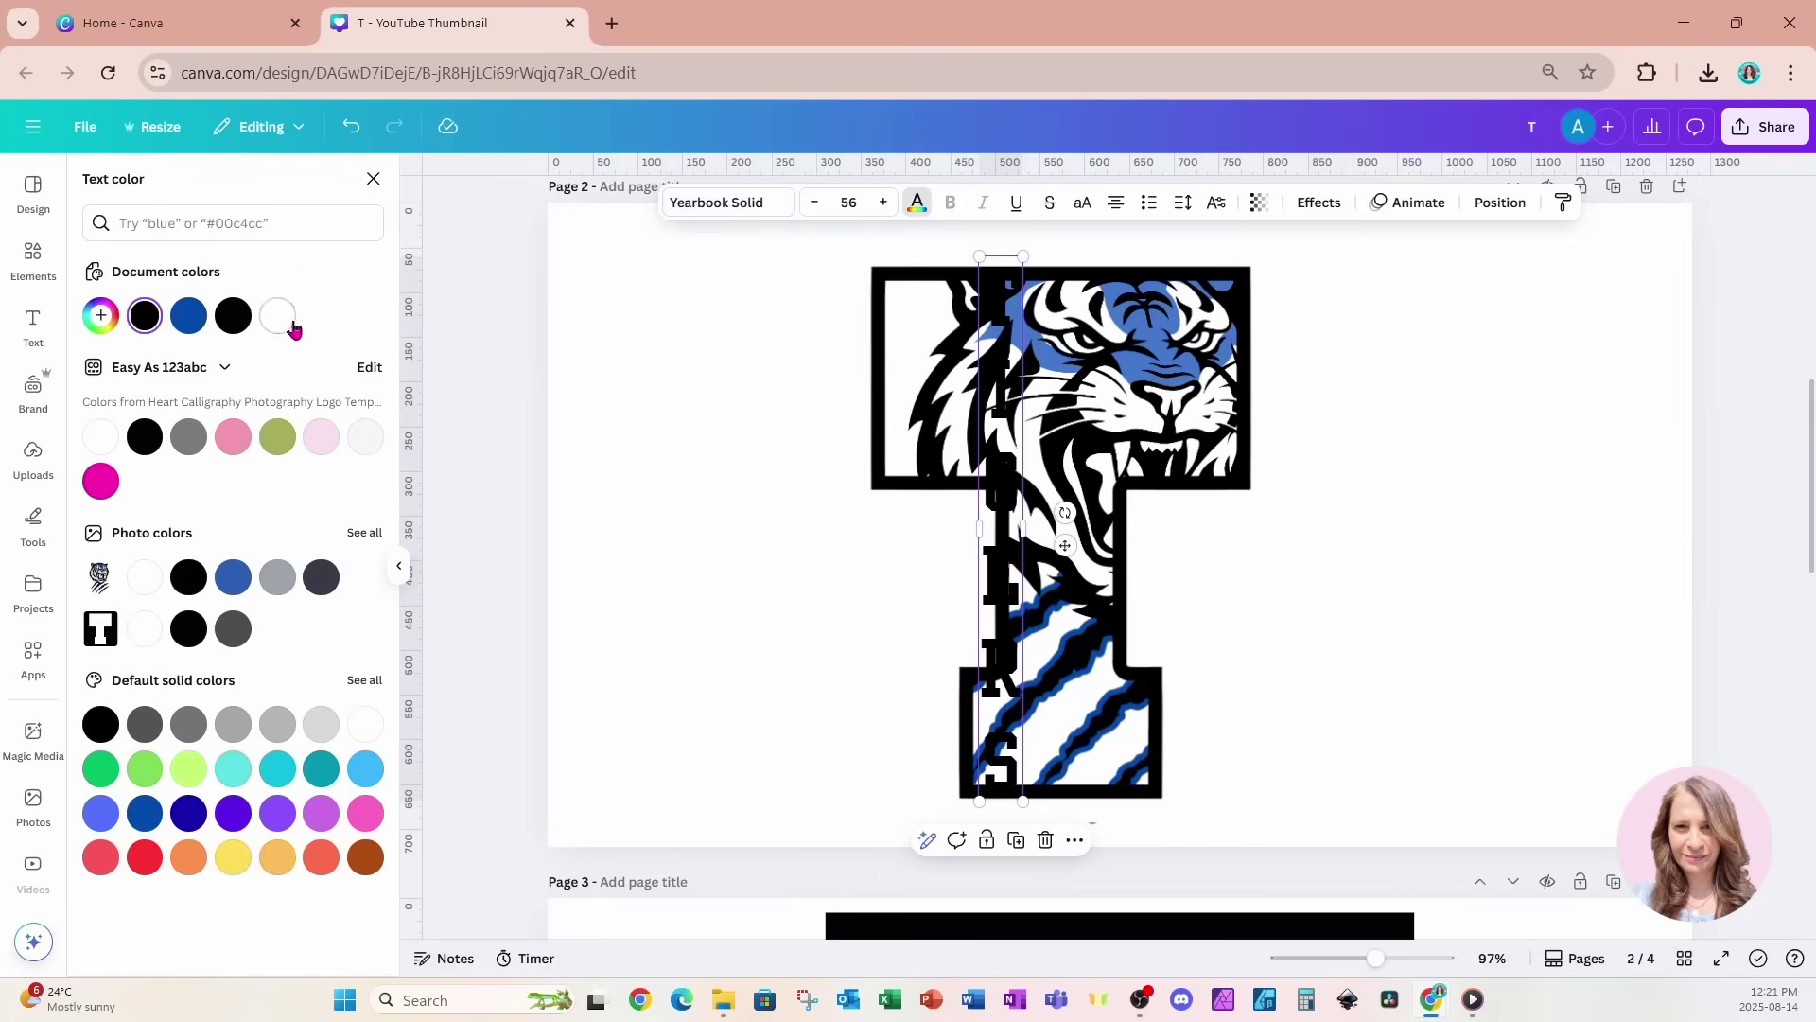
{"action": "left_click", "coordinate": [101, 438]}
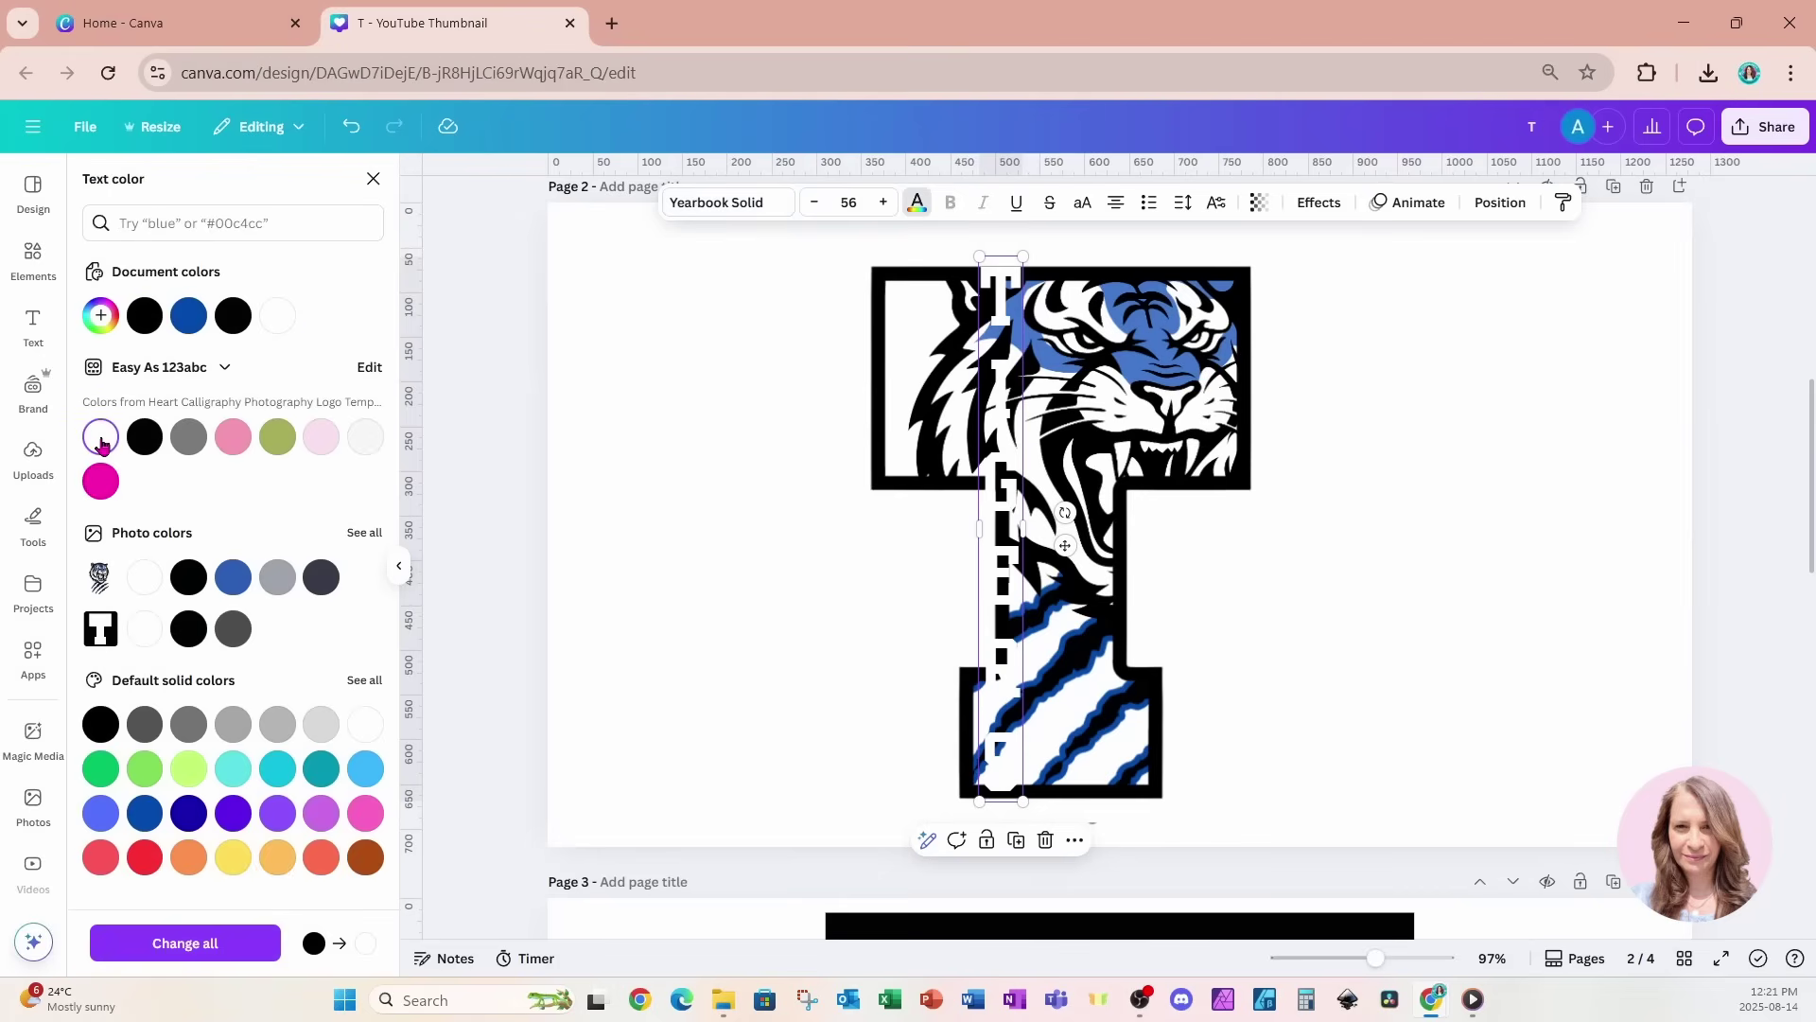
{"action": "left_click", "coordinate": [1322, 210]}
{"action": "left_click", "coordinate": [356, 443]}
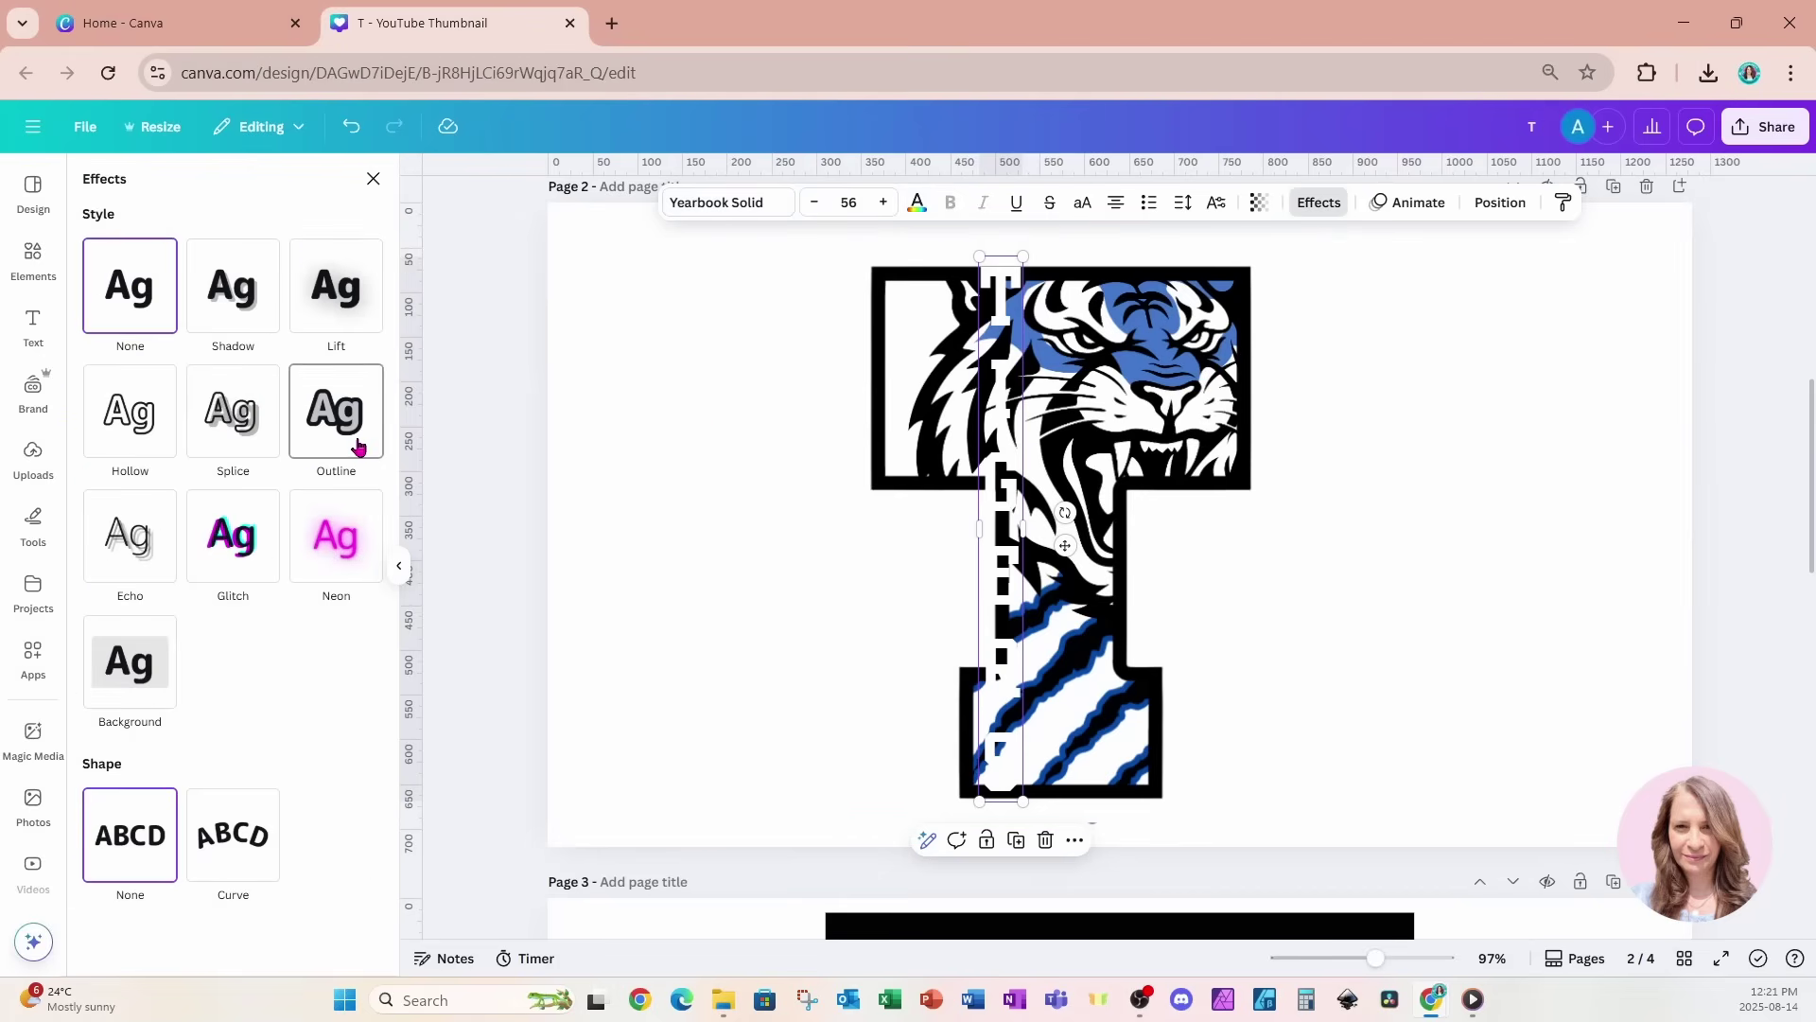
{"action": "left_click", "coordinate": [352, 566]}
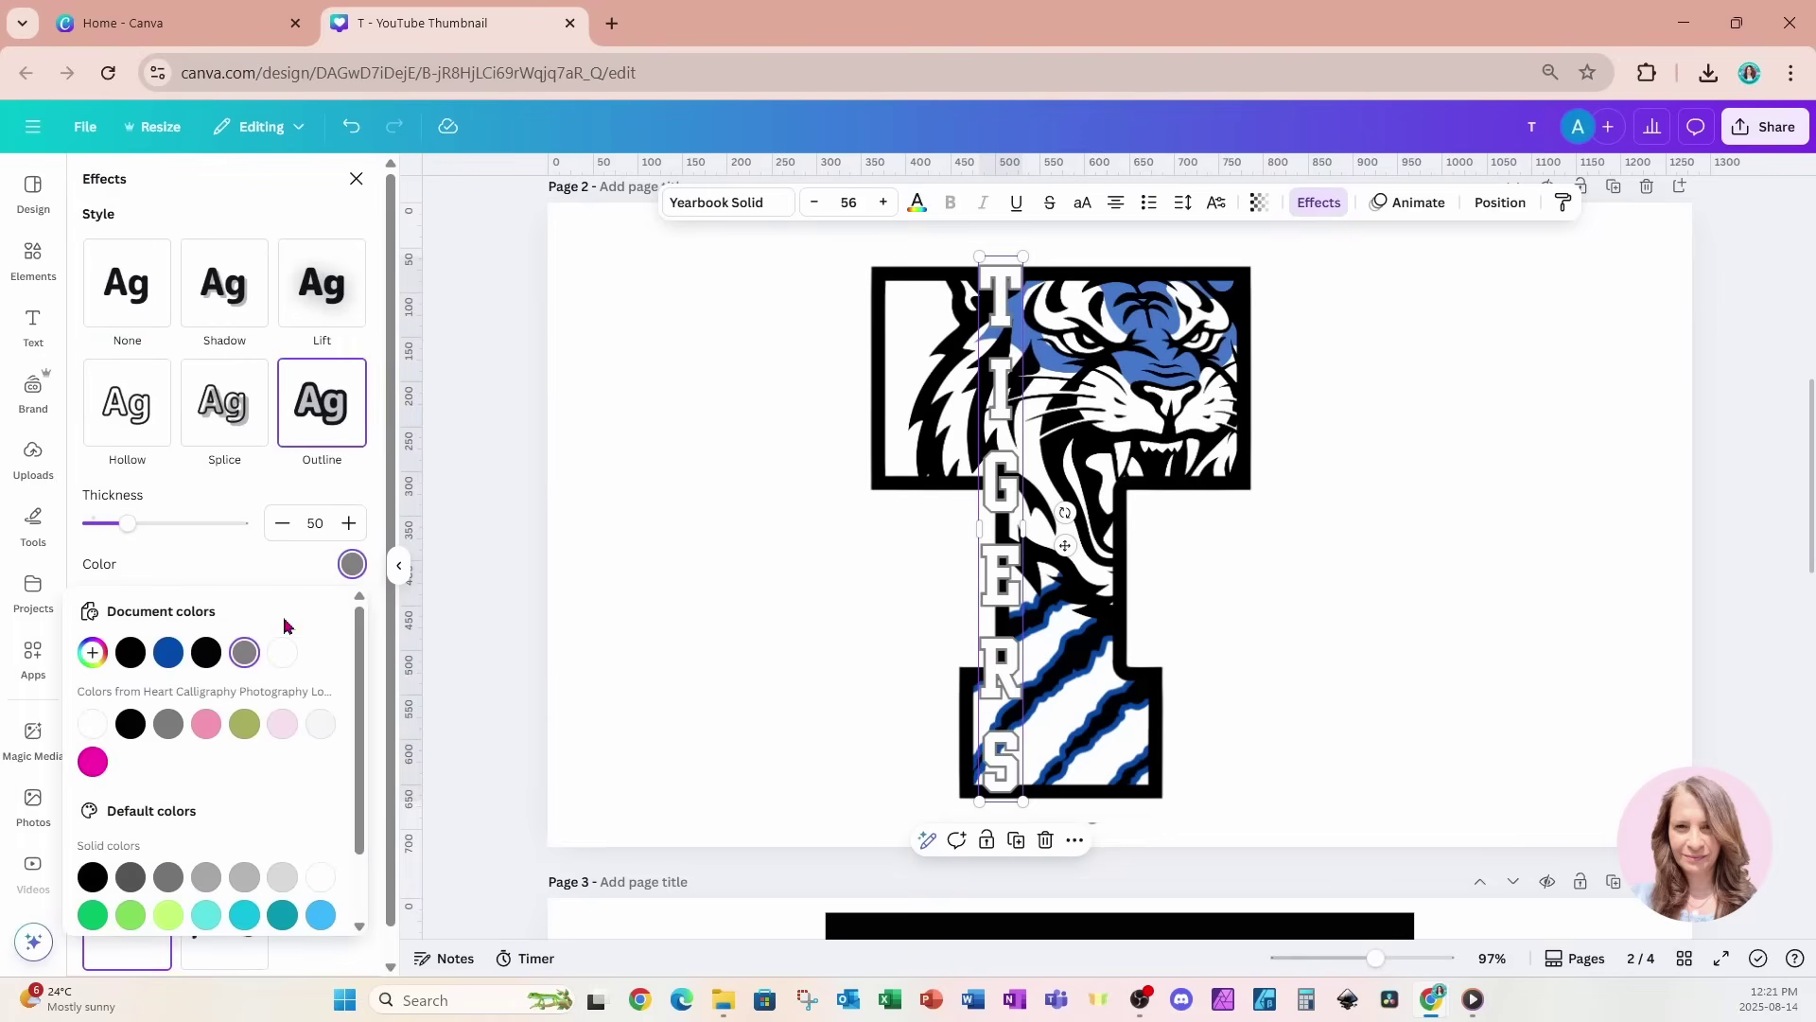
{"action": "left_click", "coordinate": [169, 653]}
{"action": "left_click_drag", "start_coordinate": [127, 525], "coordinate": [185, 540]}
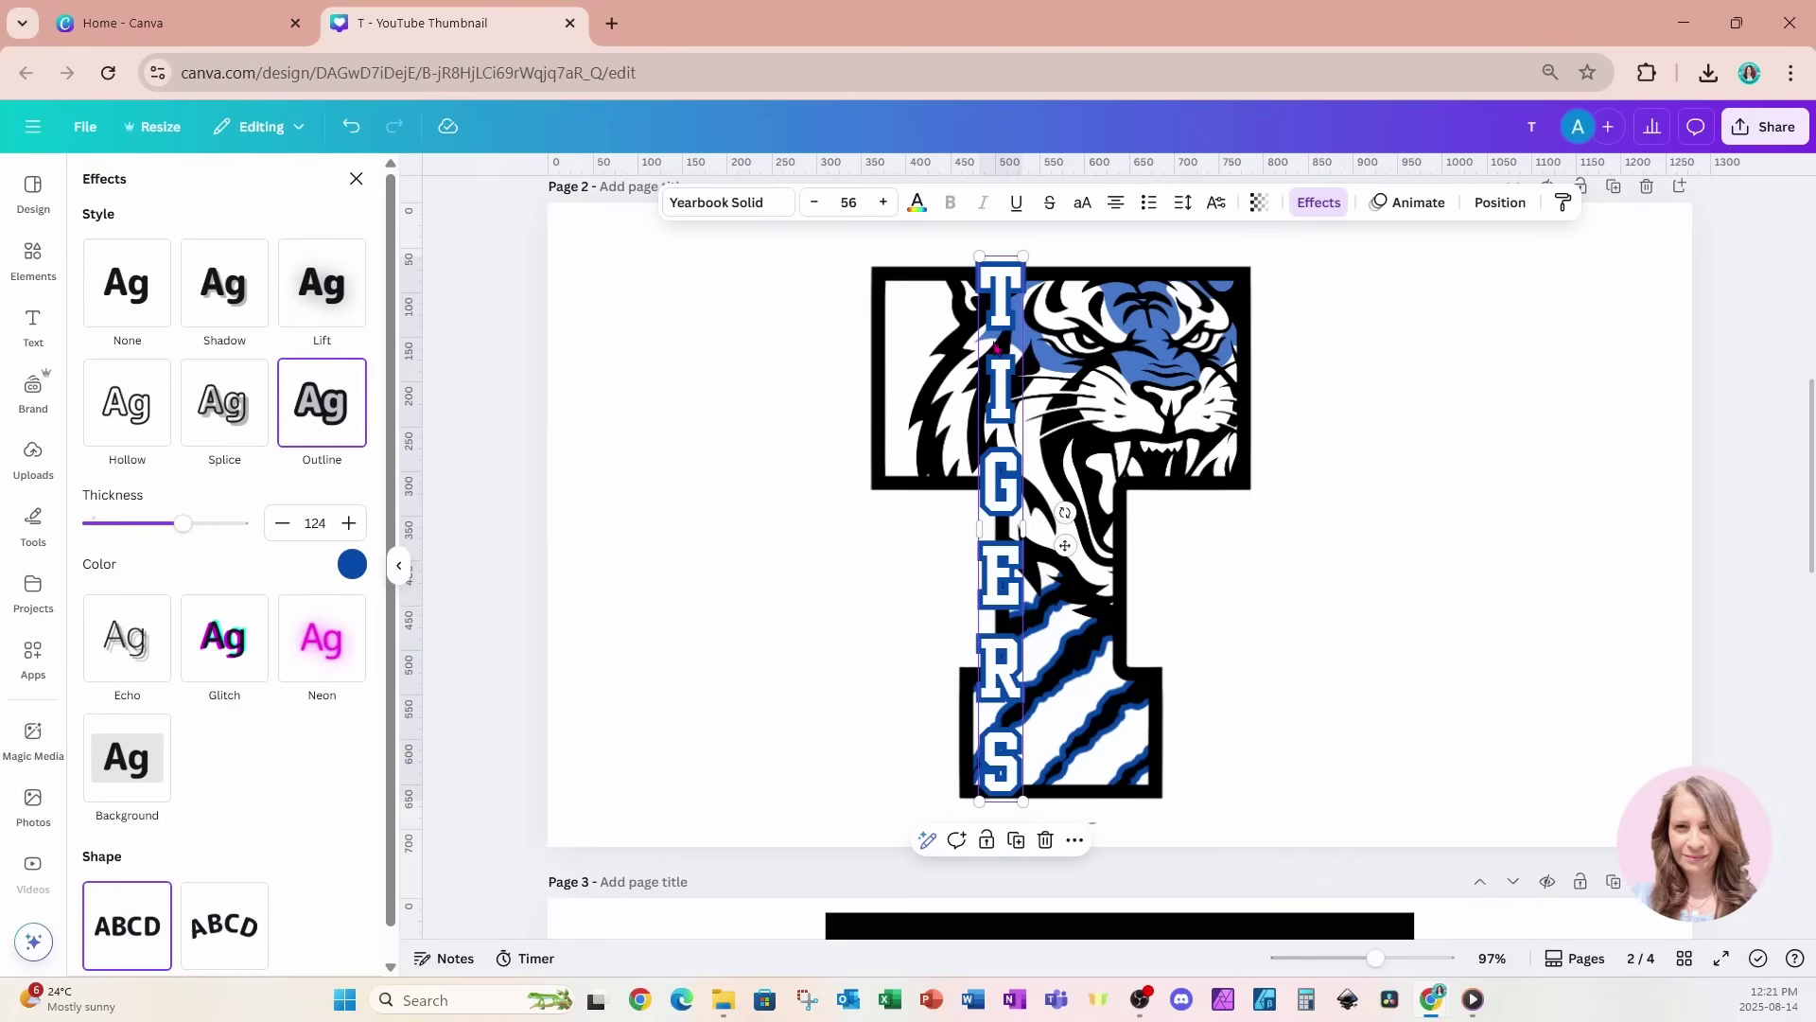
Set the TIGERS text's line spacing to 1.03 and resize the text to span the T's full height
{"action": "left_click", "coordinate": [1184, 205]}
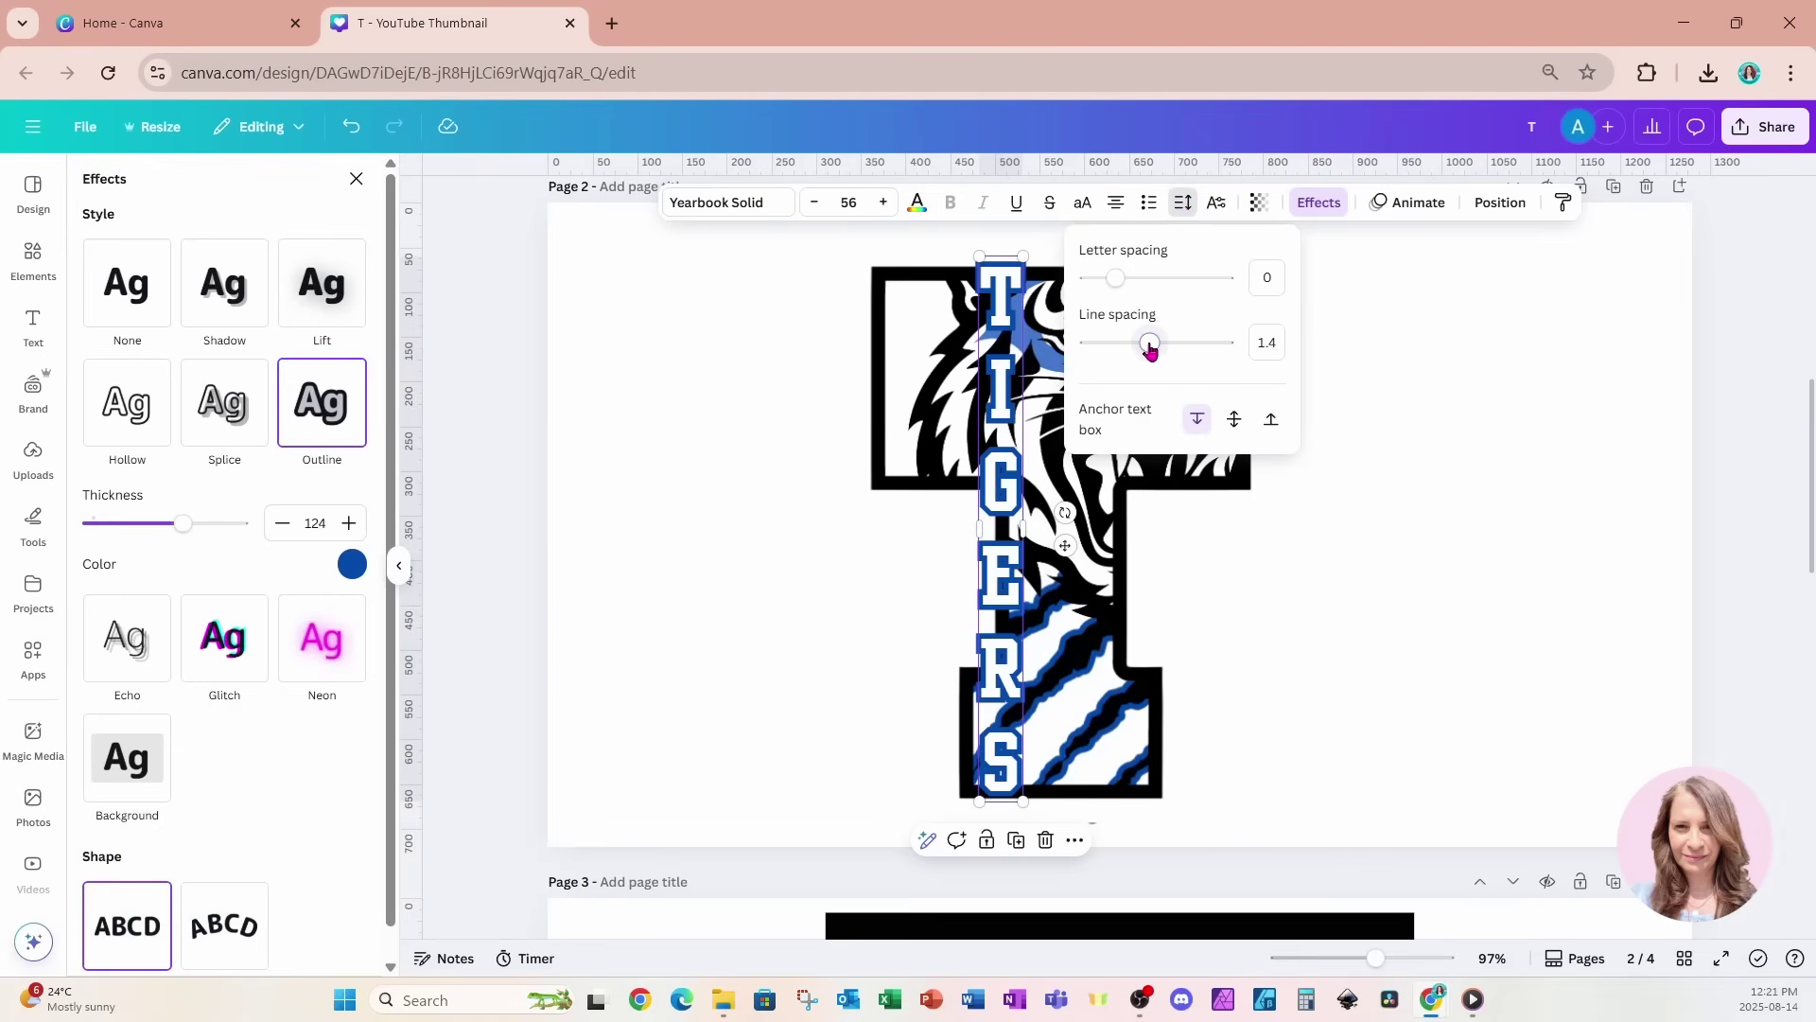
{"action": "left_click_drag", "start_coordinate": [1148, 348], "coordinate": [1136, 346]}
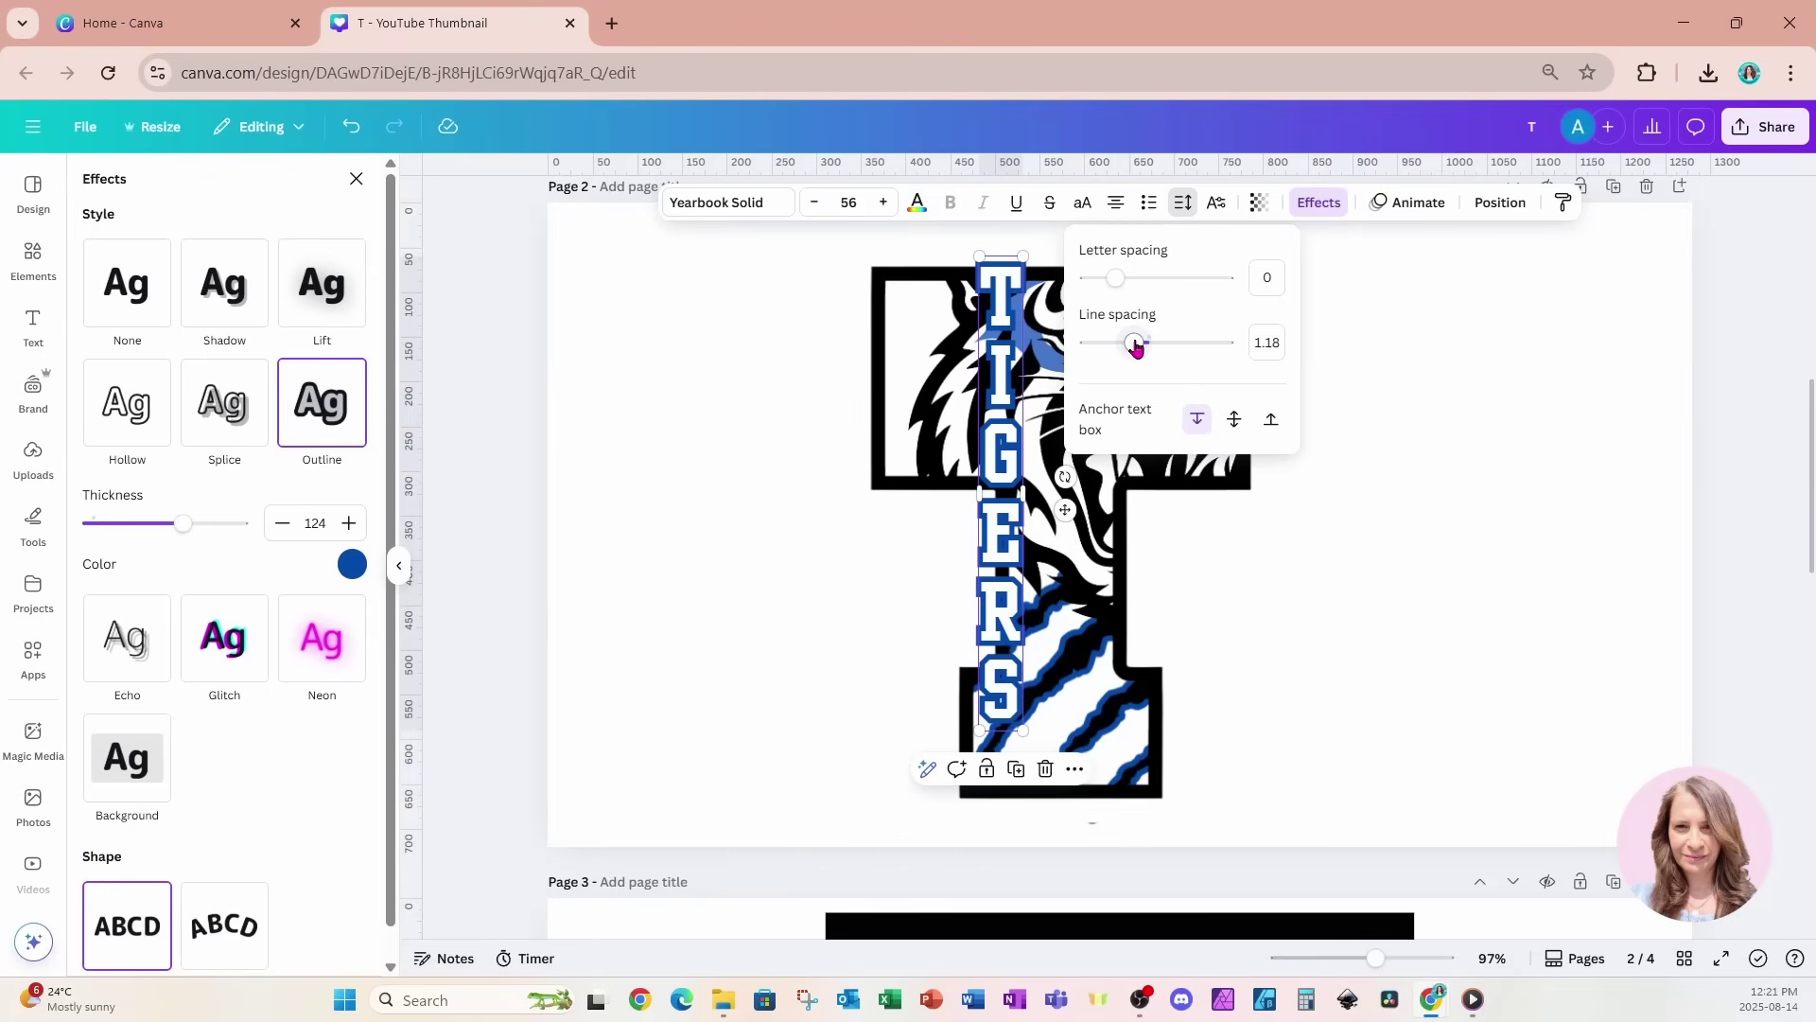
{"action": "left_click_drag", "start_coordinate": [1136, 346], "coordinate": [1126, 347]}
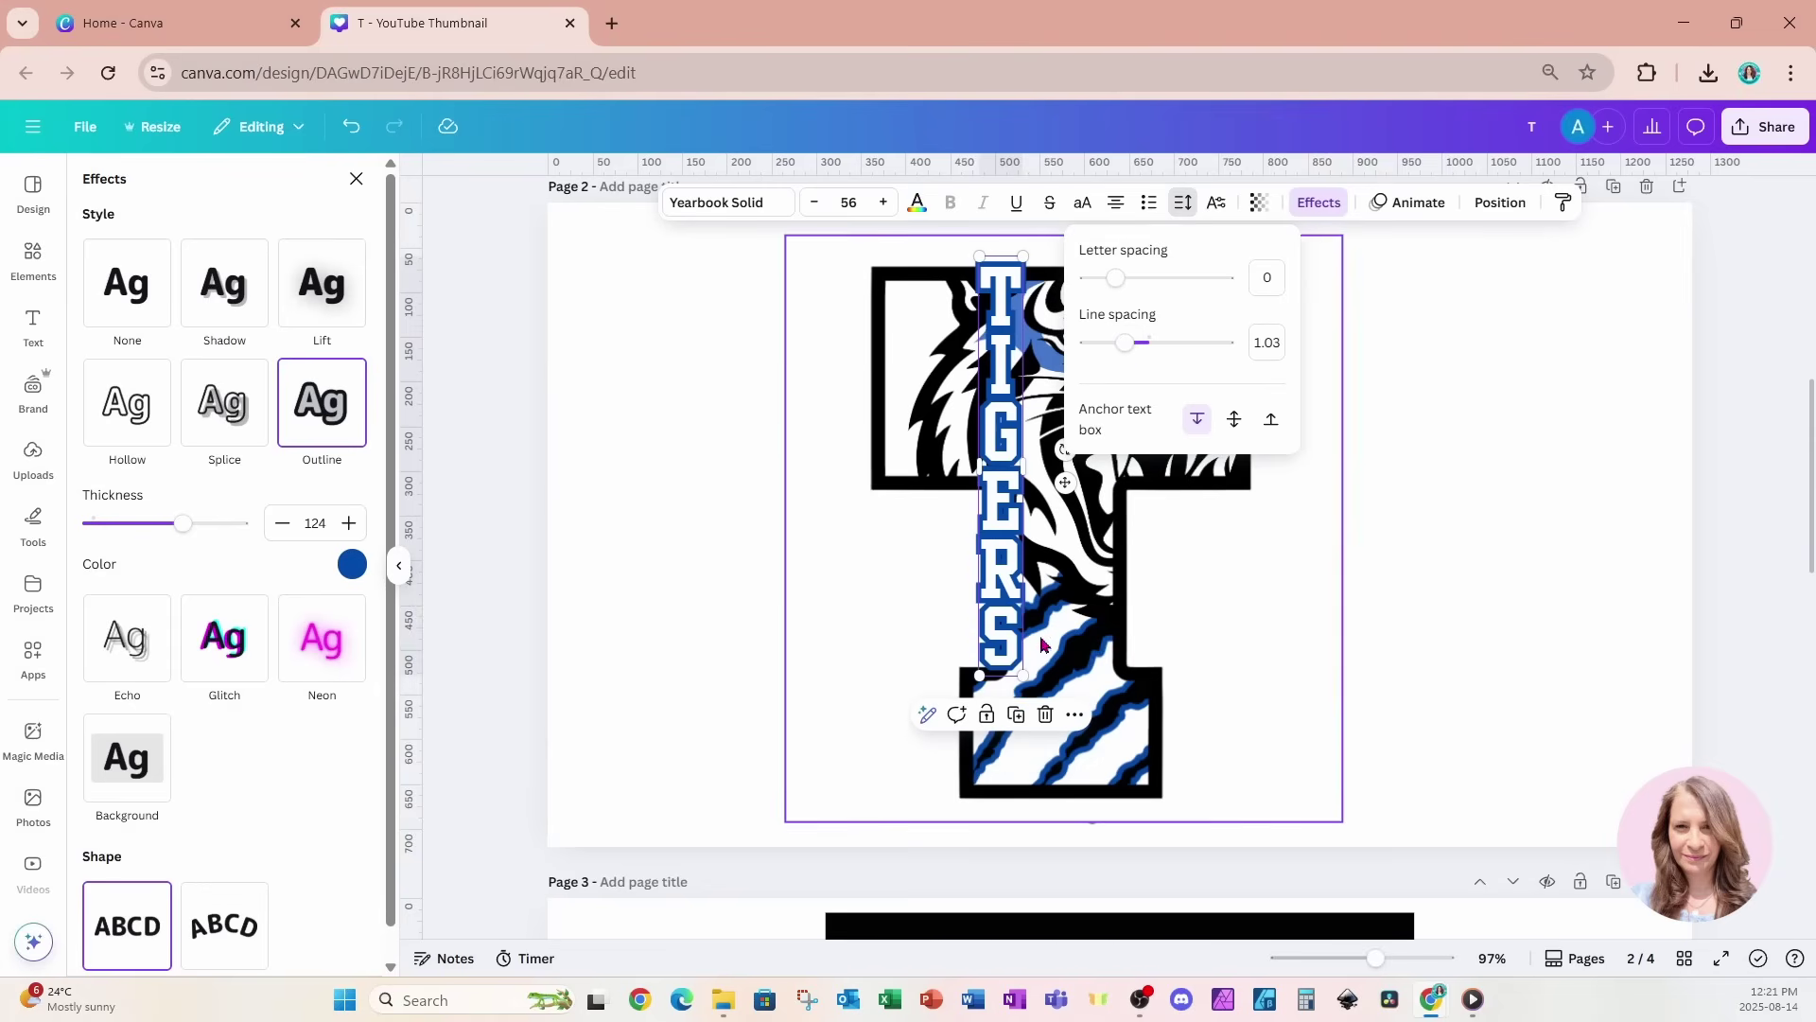
{"action": "left_click_drag", "start_coordinate": [1019, 674], "coordinate": [1075, 784]}
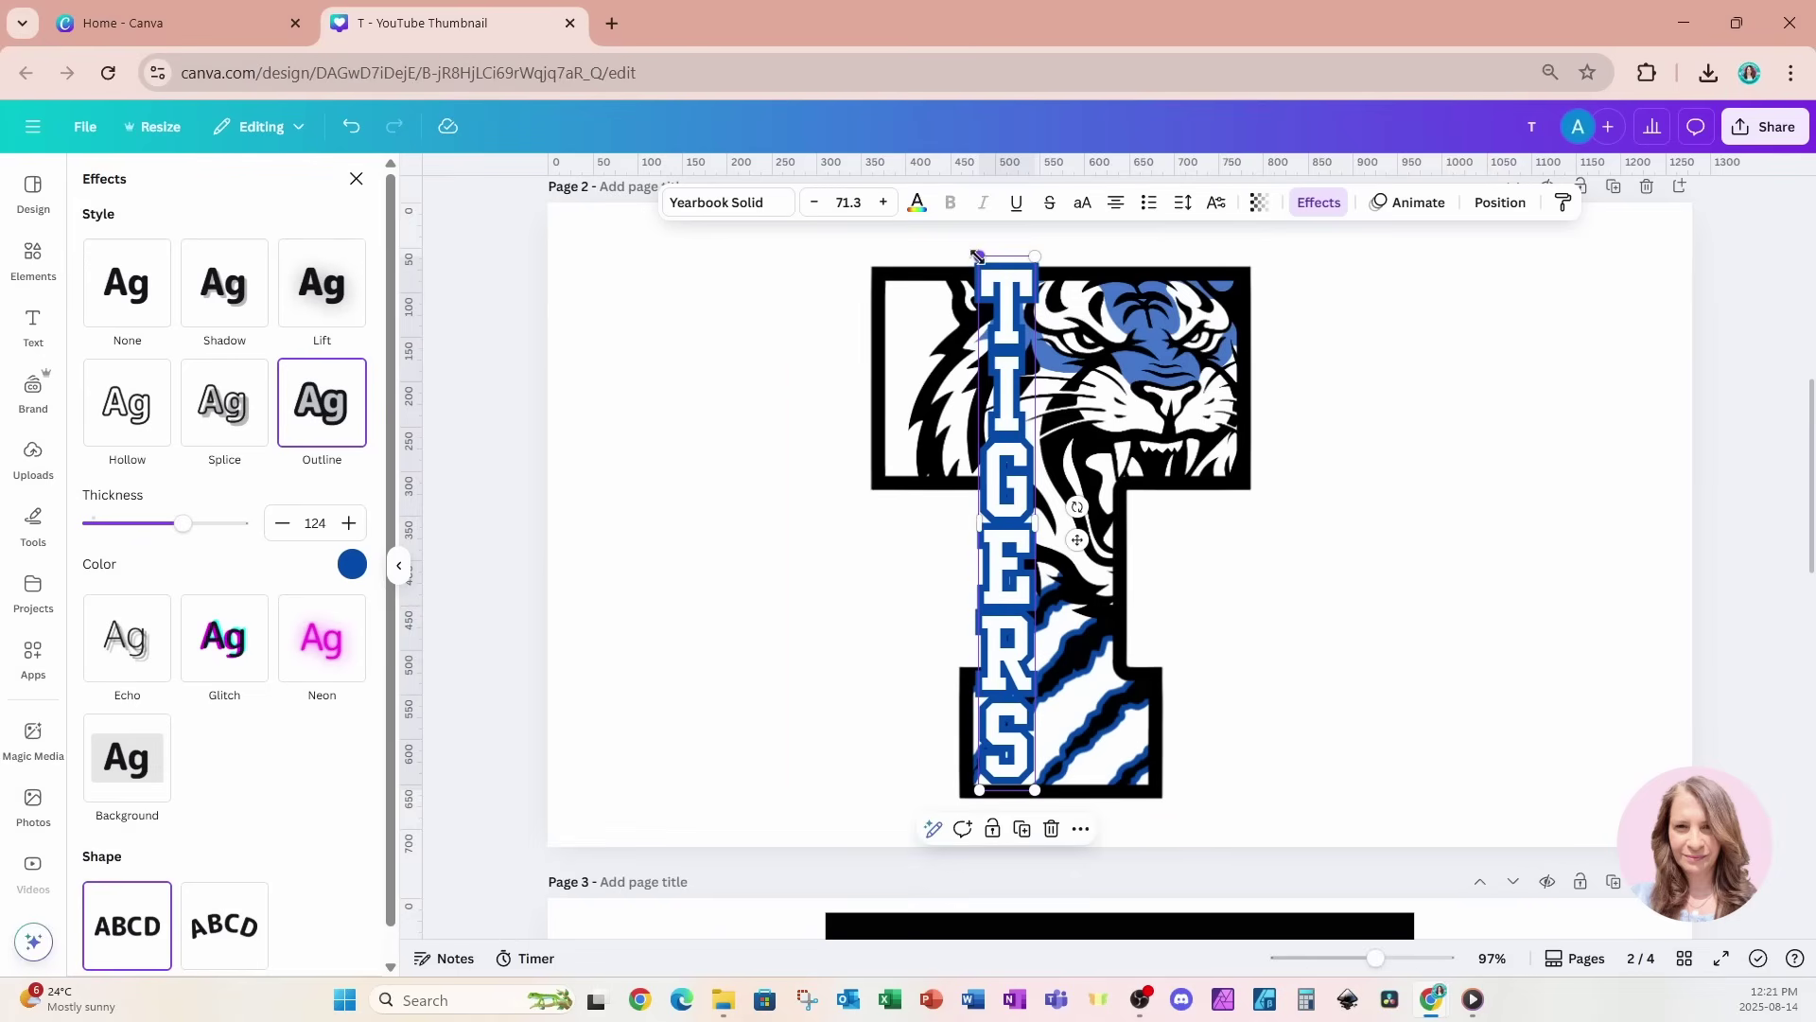
{"action": "left_click_drag", "start_coordinate": [979, 258], "coordinate": [982, 273]}
{"action": "left_click", "coordinate": [1476, 486]}
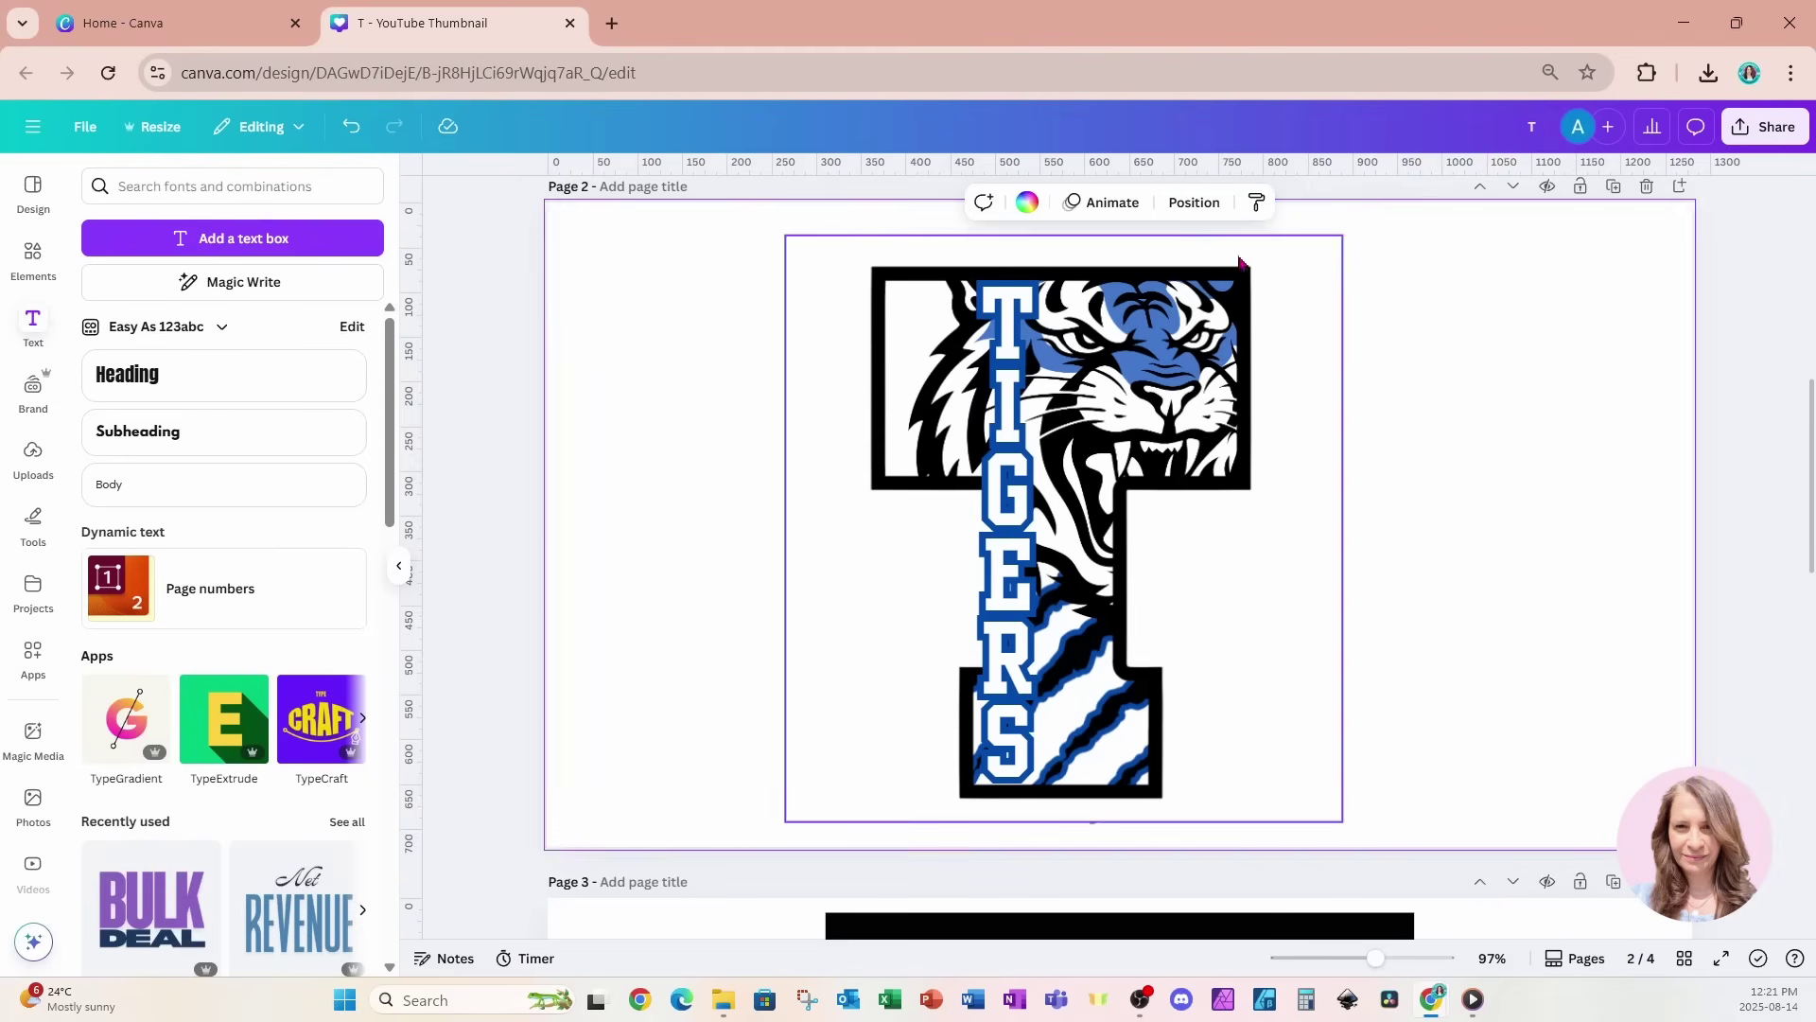
{"action": "left_click", "coordinate": [1028, 206]}
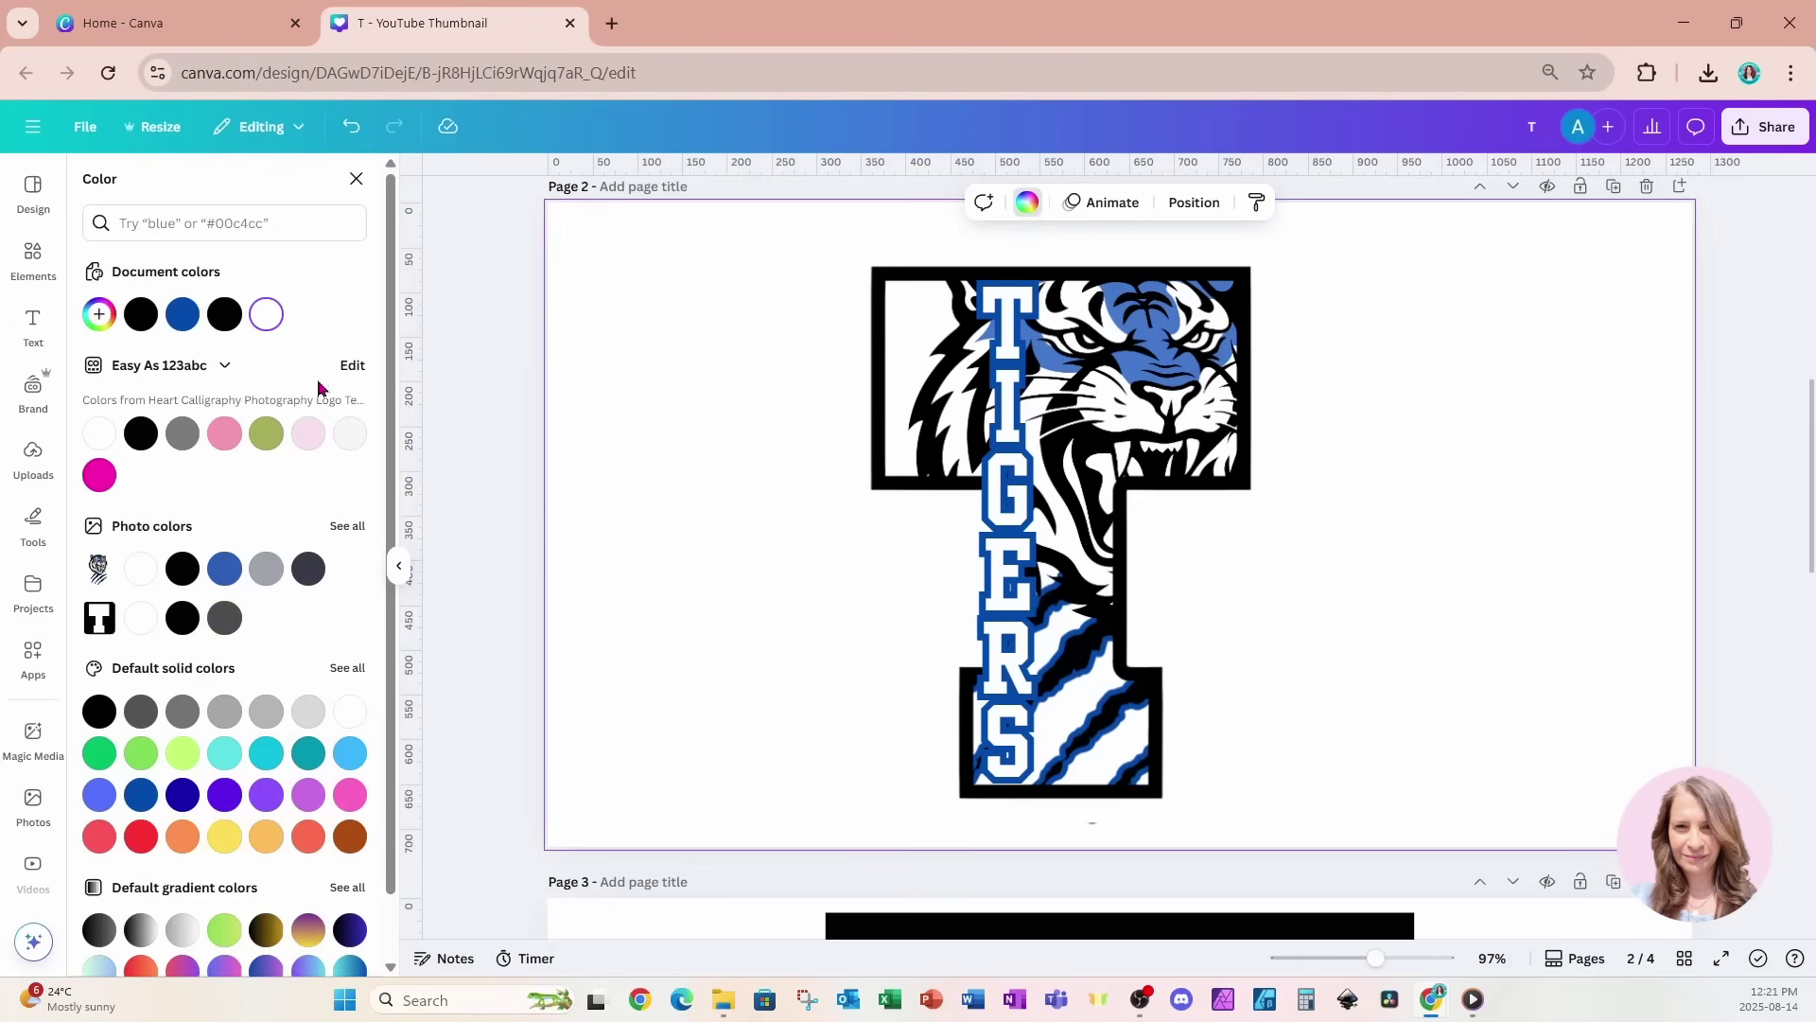
{"action": "left_click", "coordinate": [183, 433]}
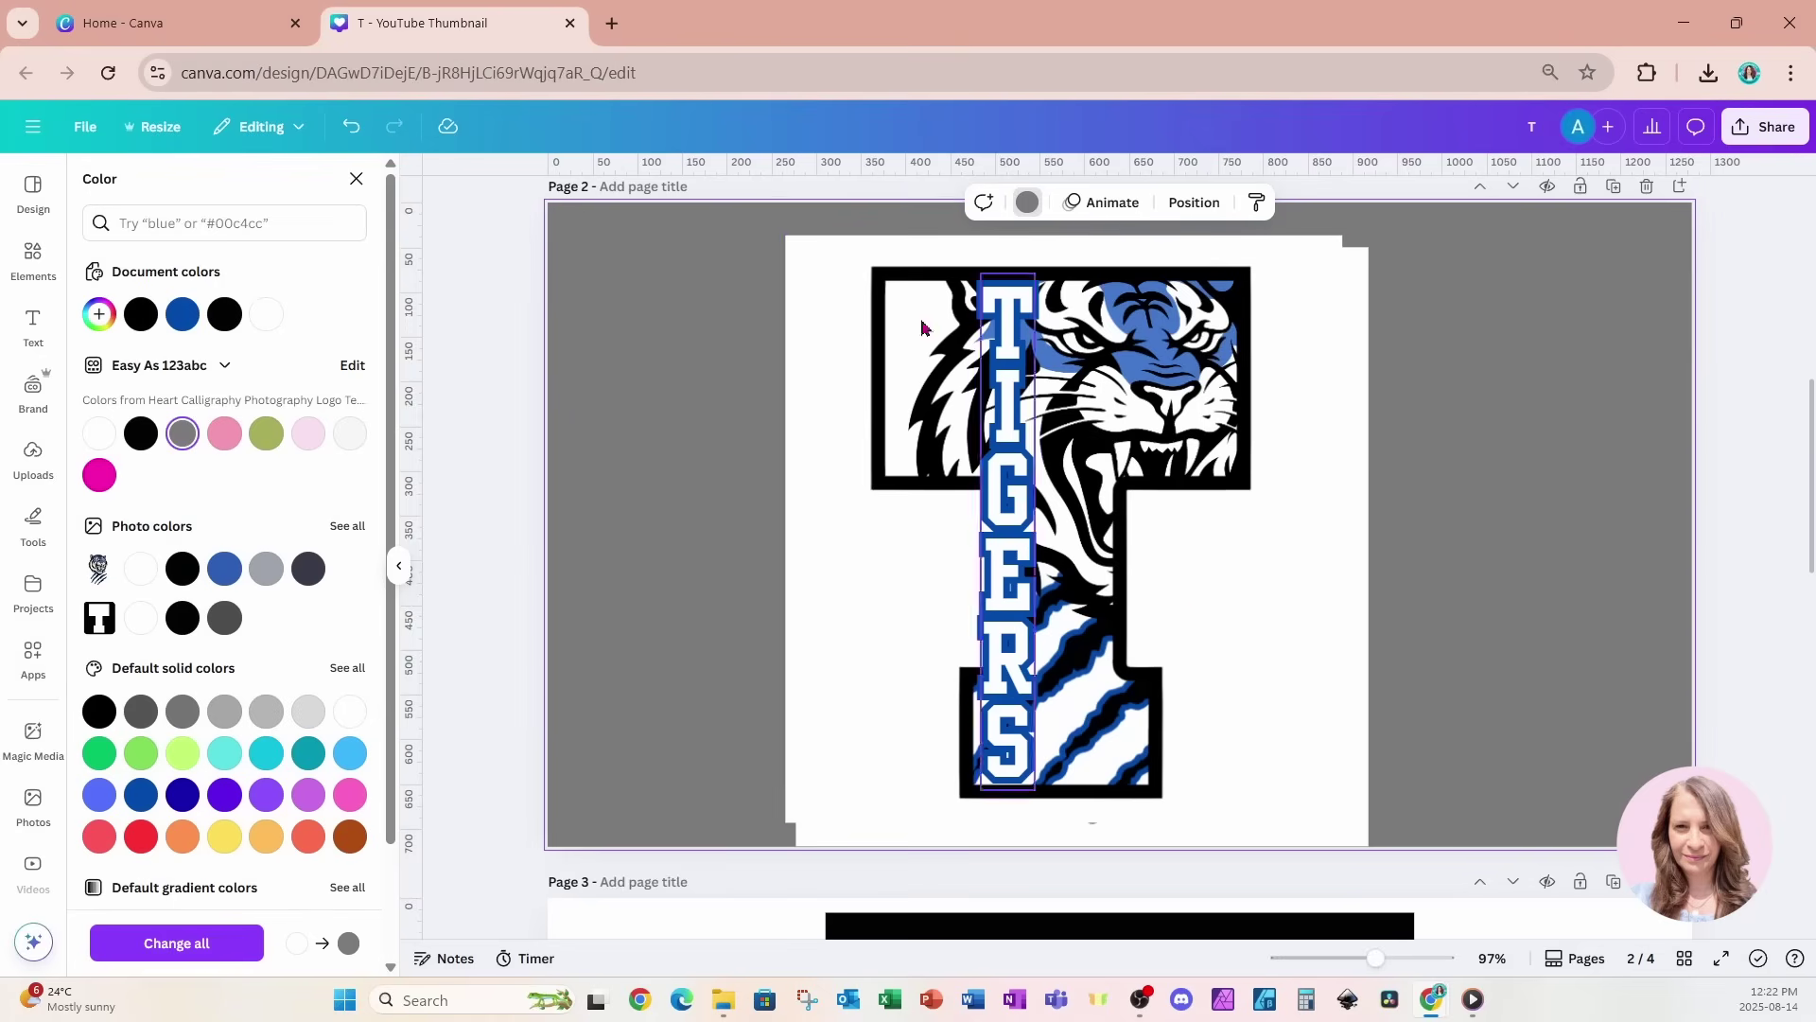
{"action": "left_click", "coordinate": [357, 134]}
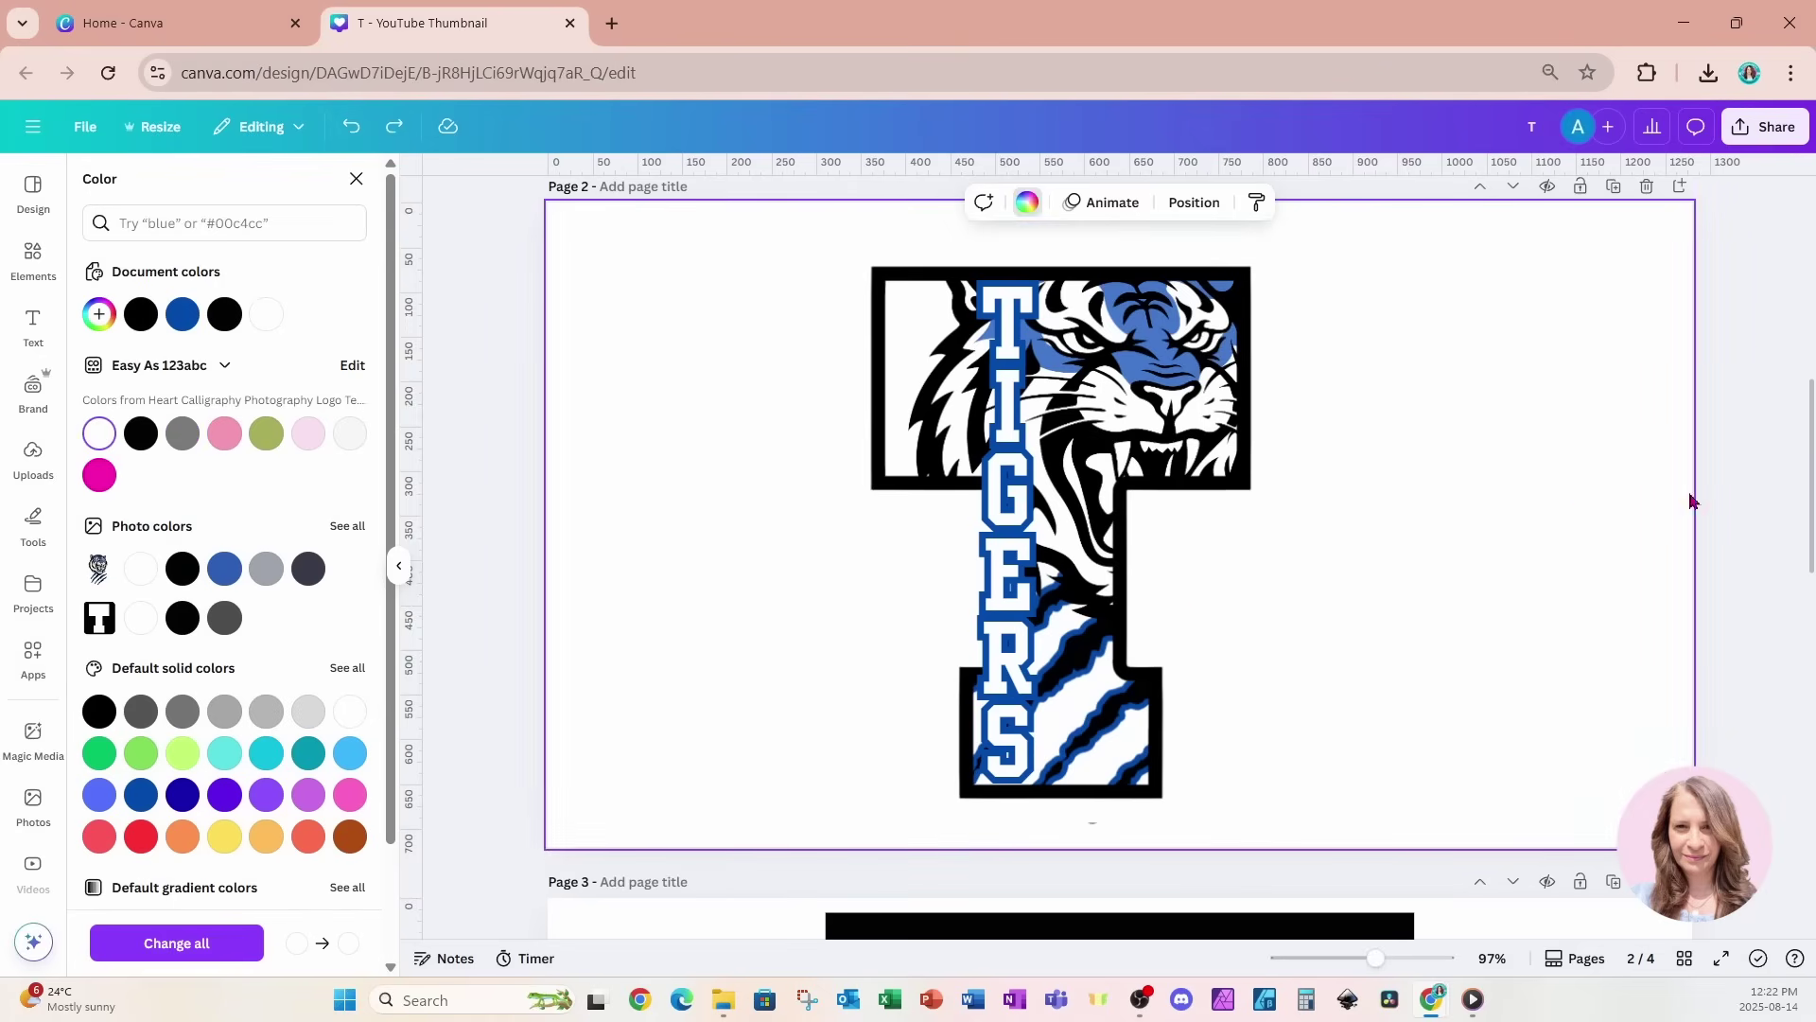
Download only the current page, page 2, with its white background as a PNG
{"action": "left_click", "coordinate": [1767, 126]}
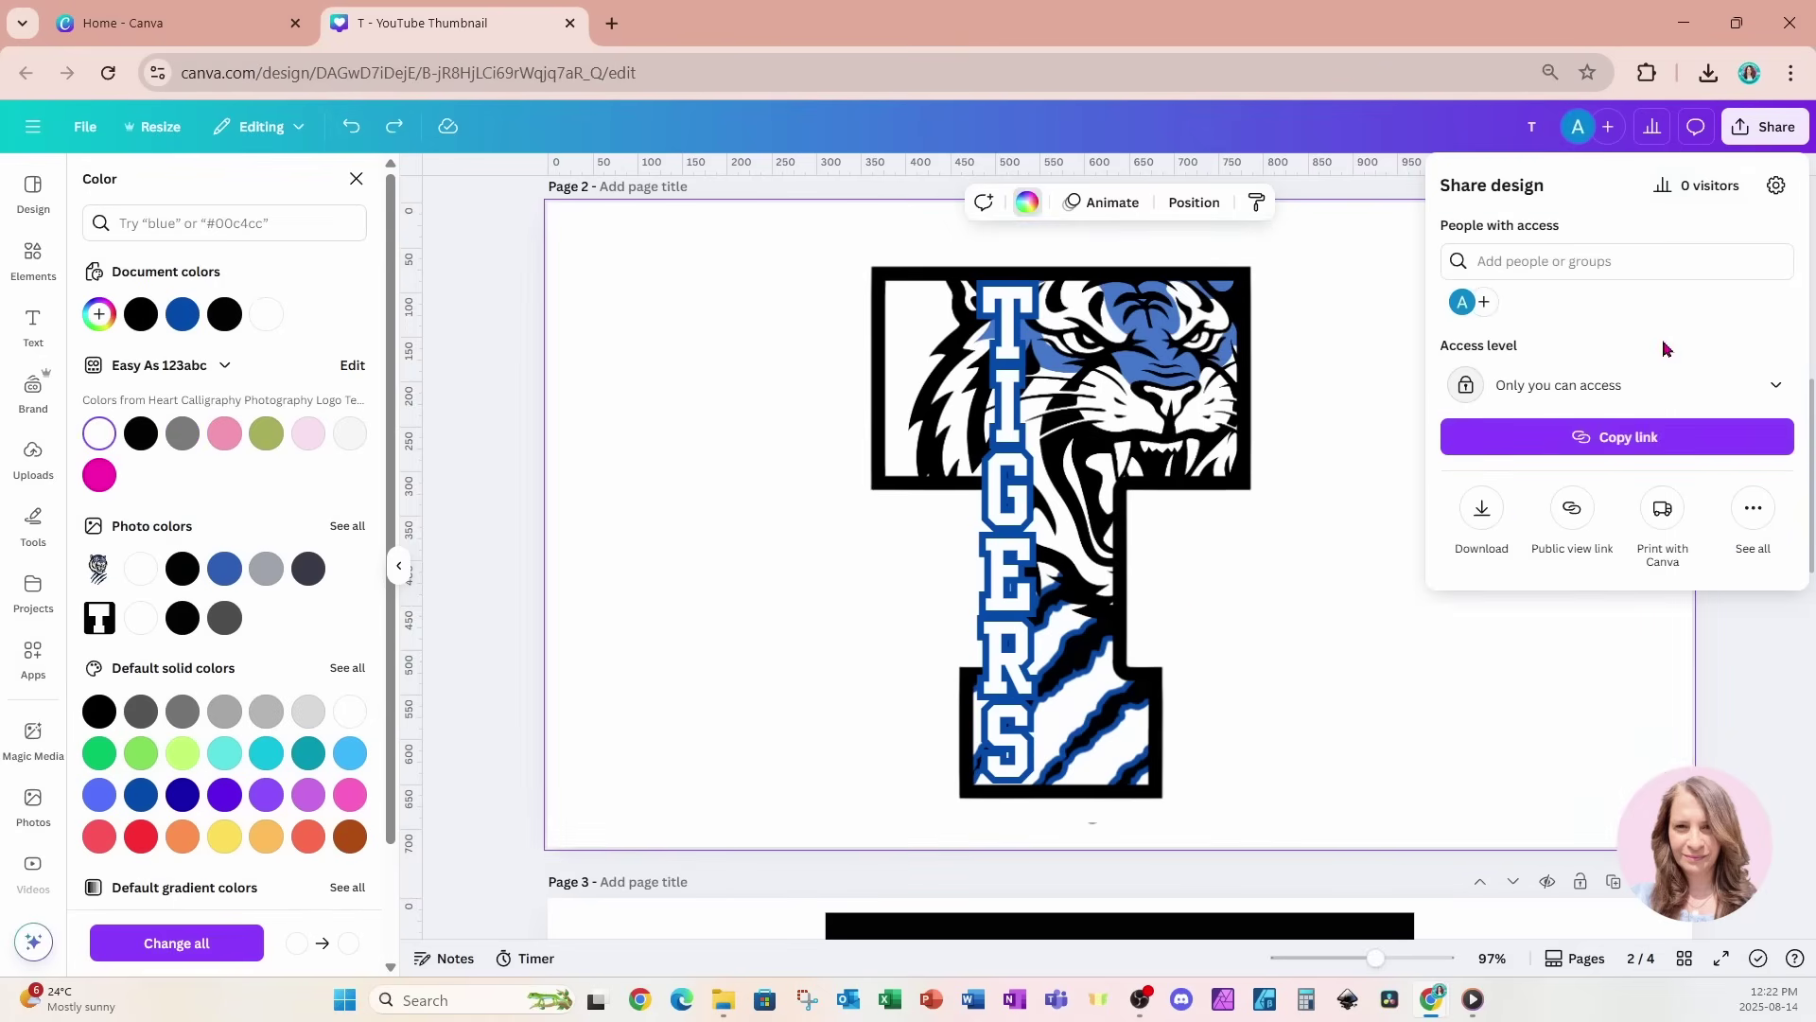
{"action": "left_click", "coordinate": [1482, 508]}
{"action": "left_click", "coordinate": [1542, 516]}
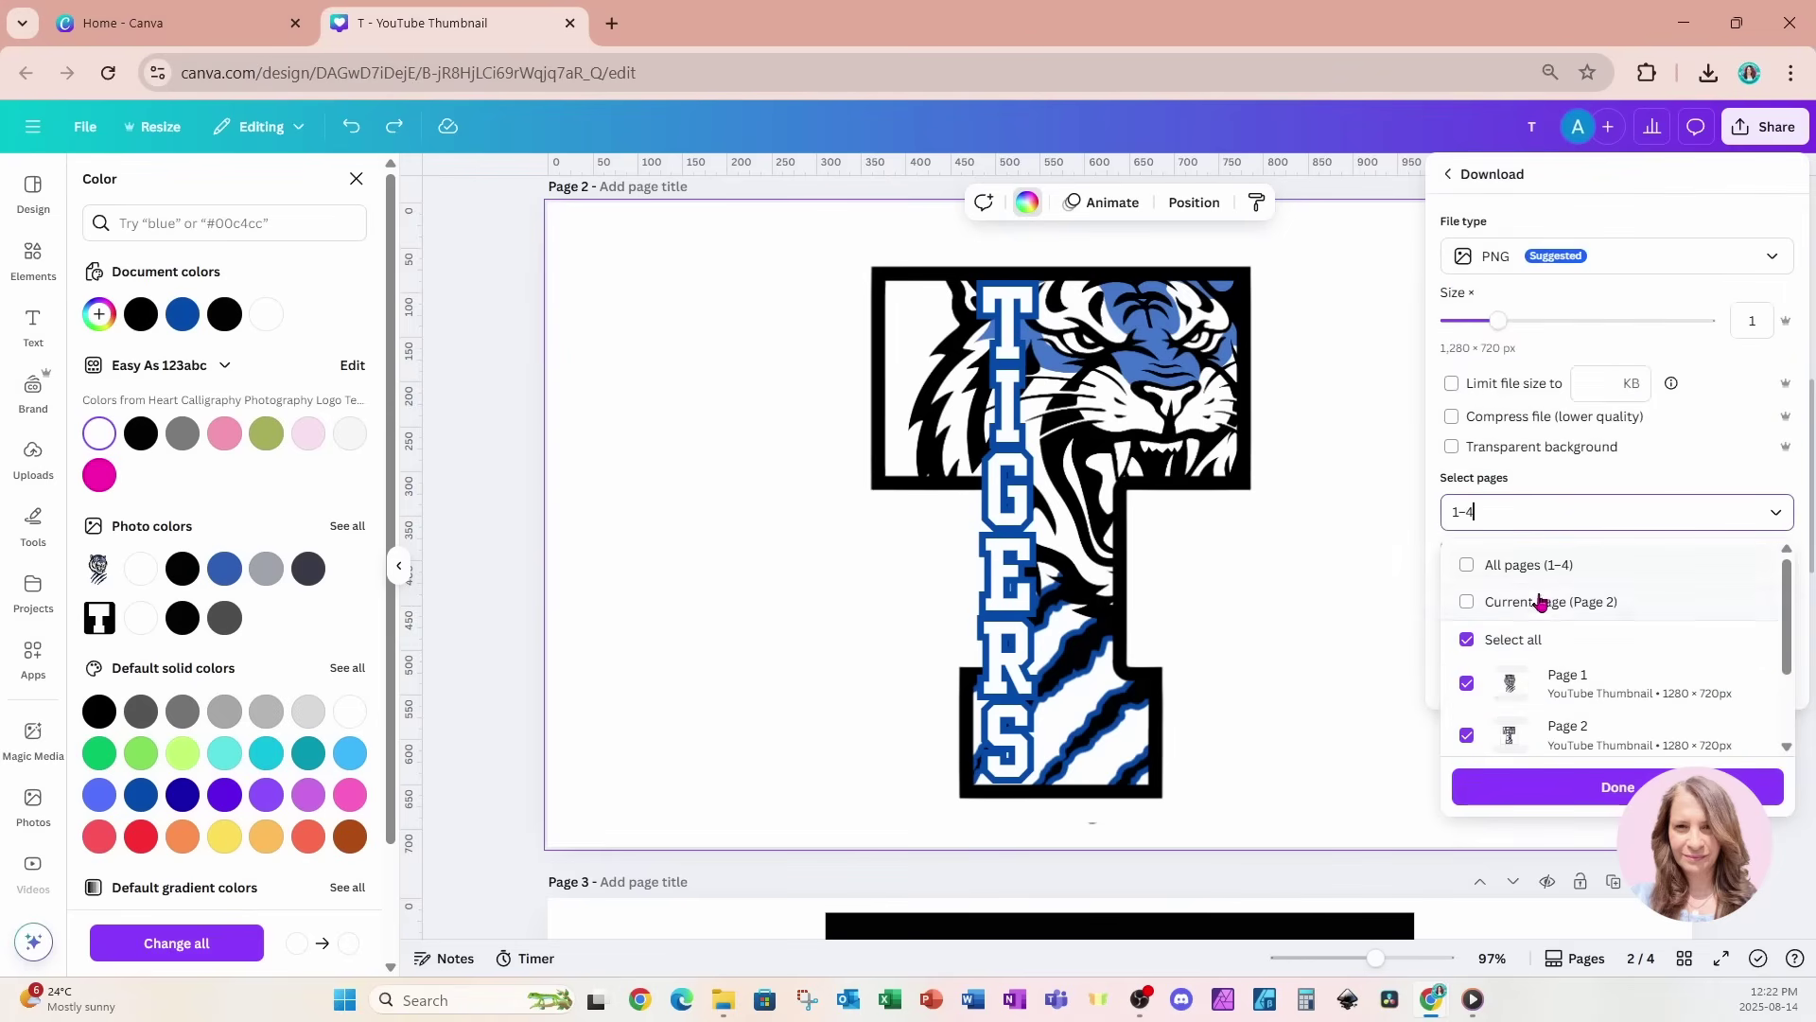
{"action": "left_click", "coordinate": [1541, 606]}
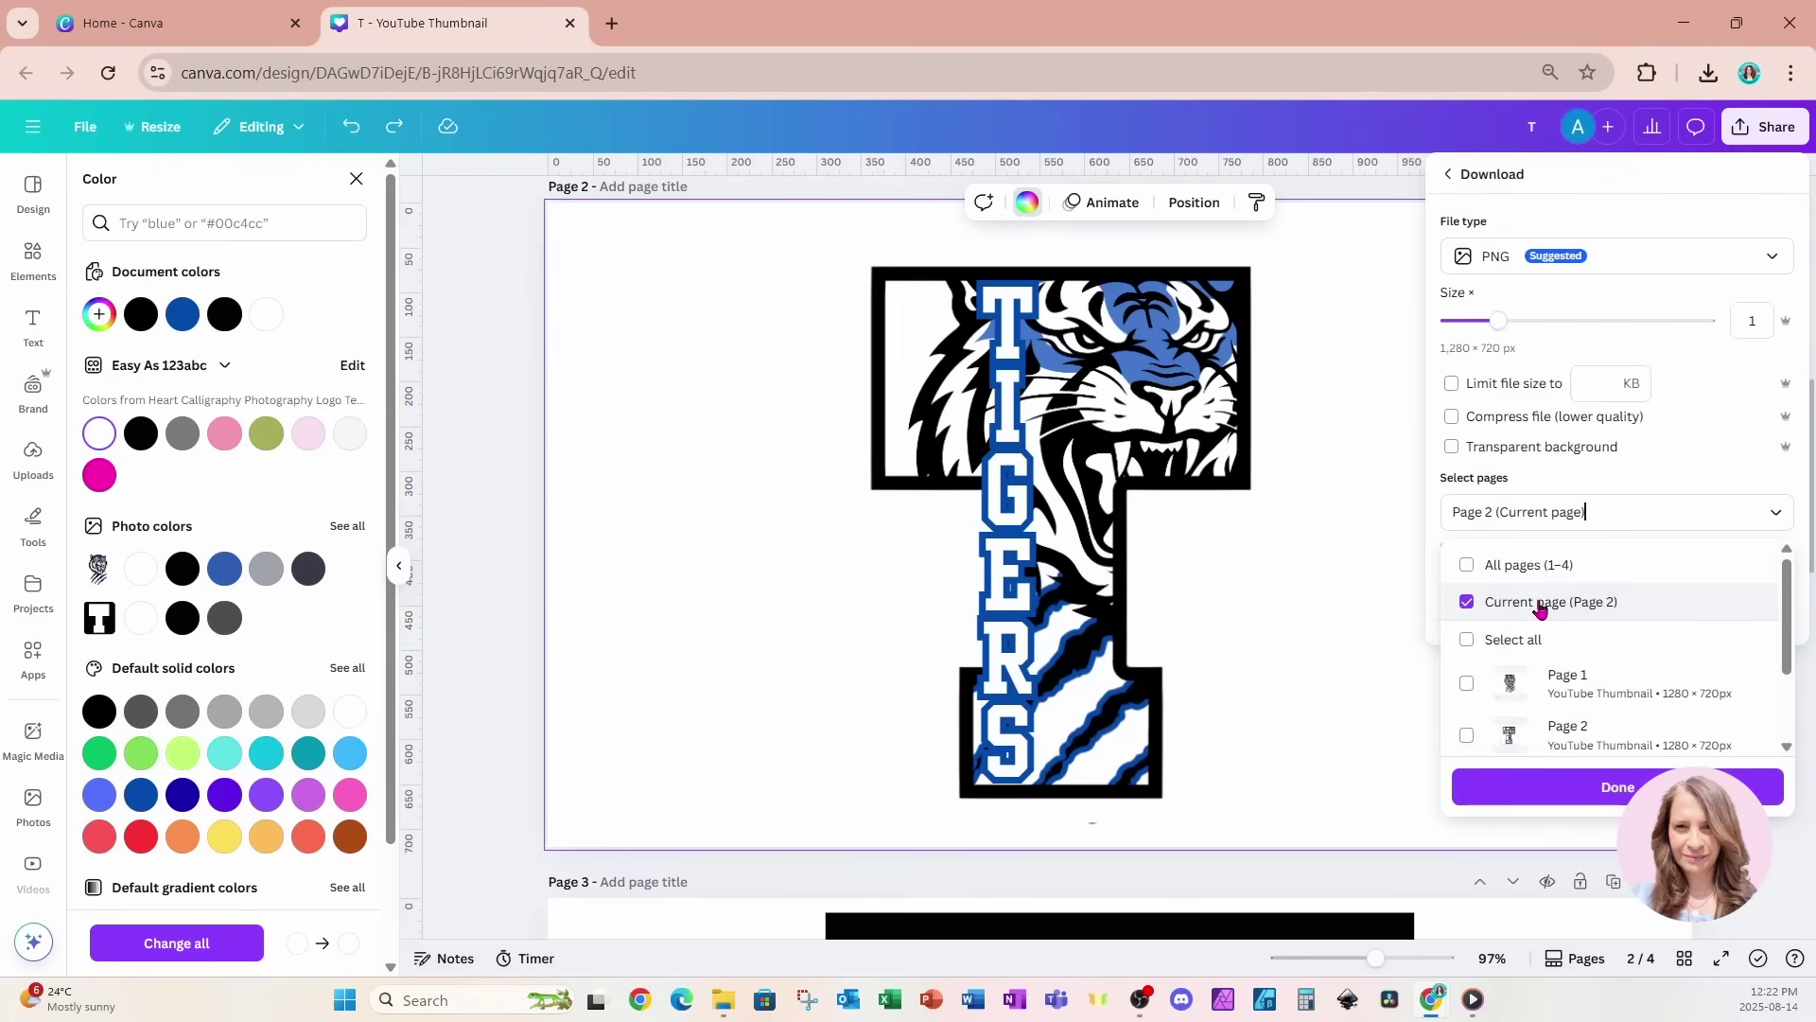
{"action": "left_click", "coordinate": [1523, 787]}
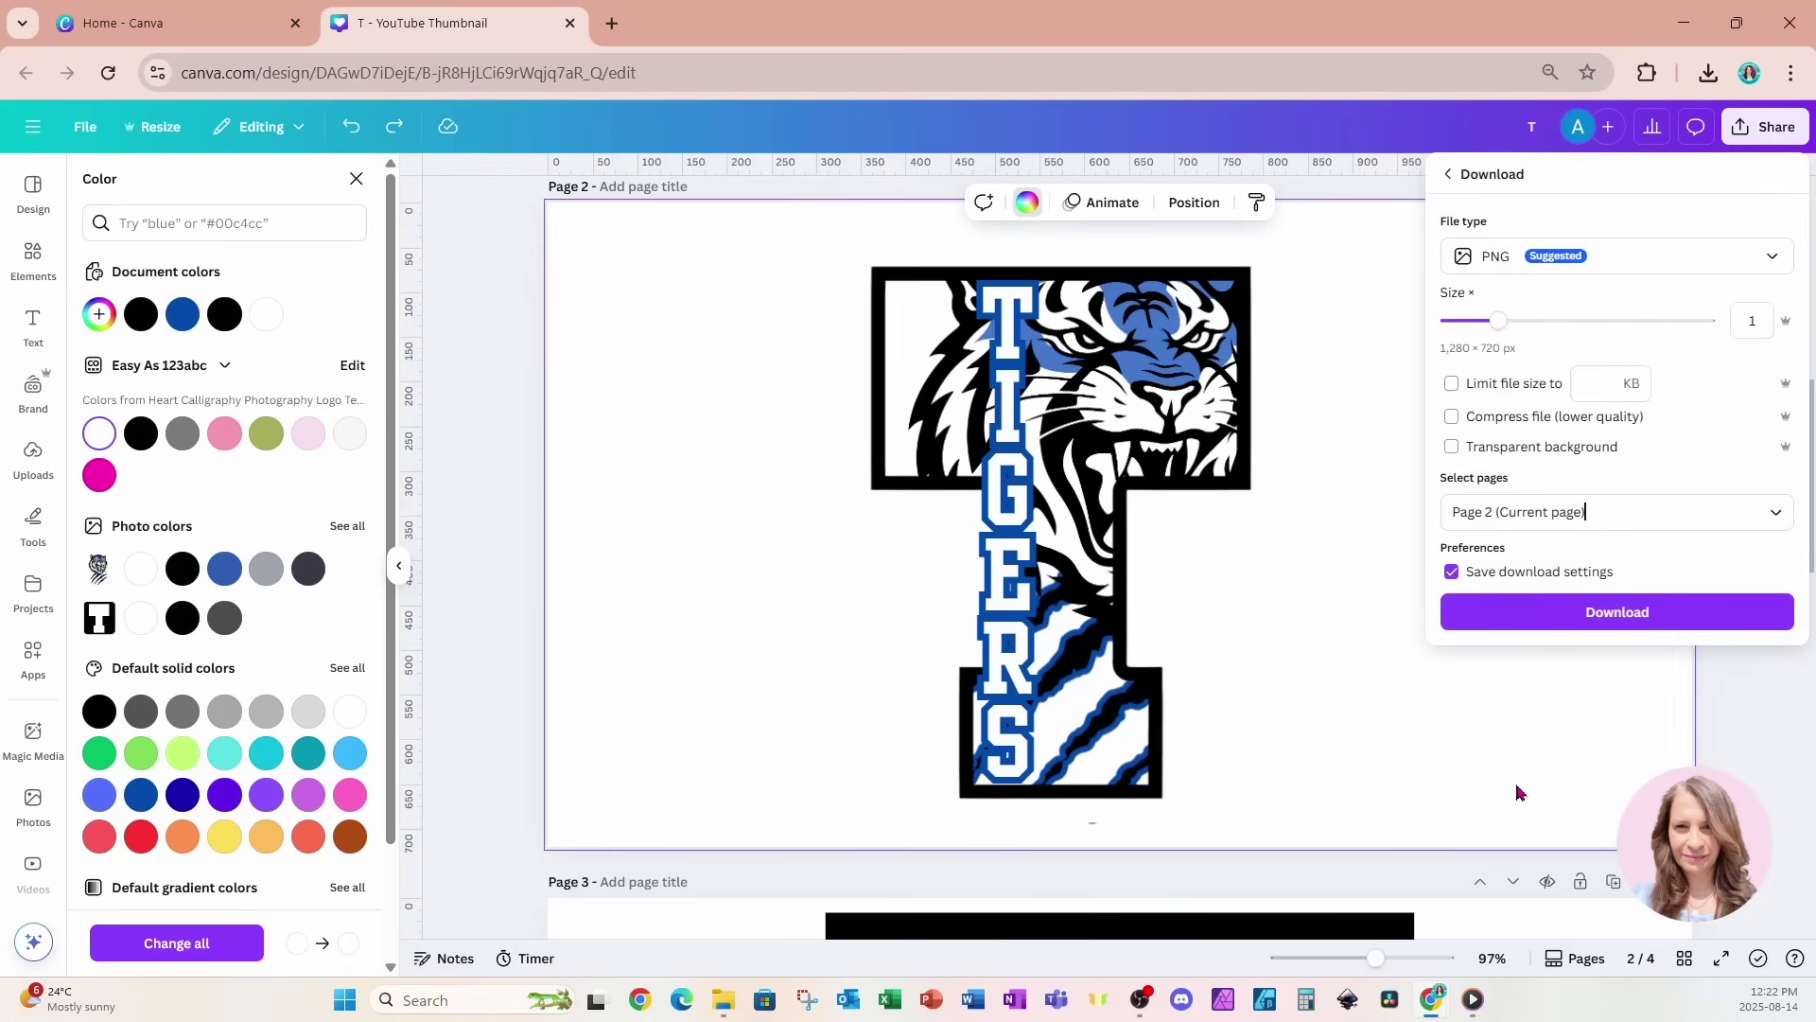
{"action": "left_click", "coordinate": [1512, 613]}
{"action": "left_click", "coordinate": [1486, 345]}
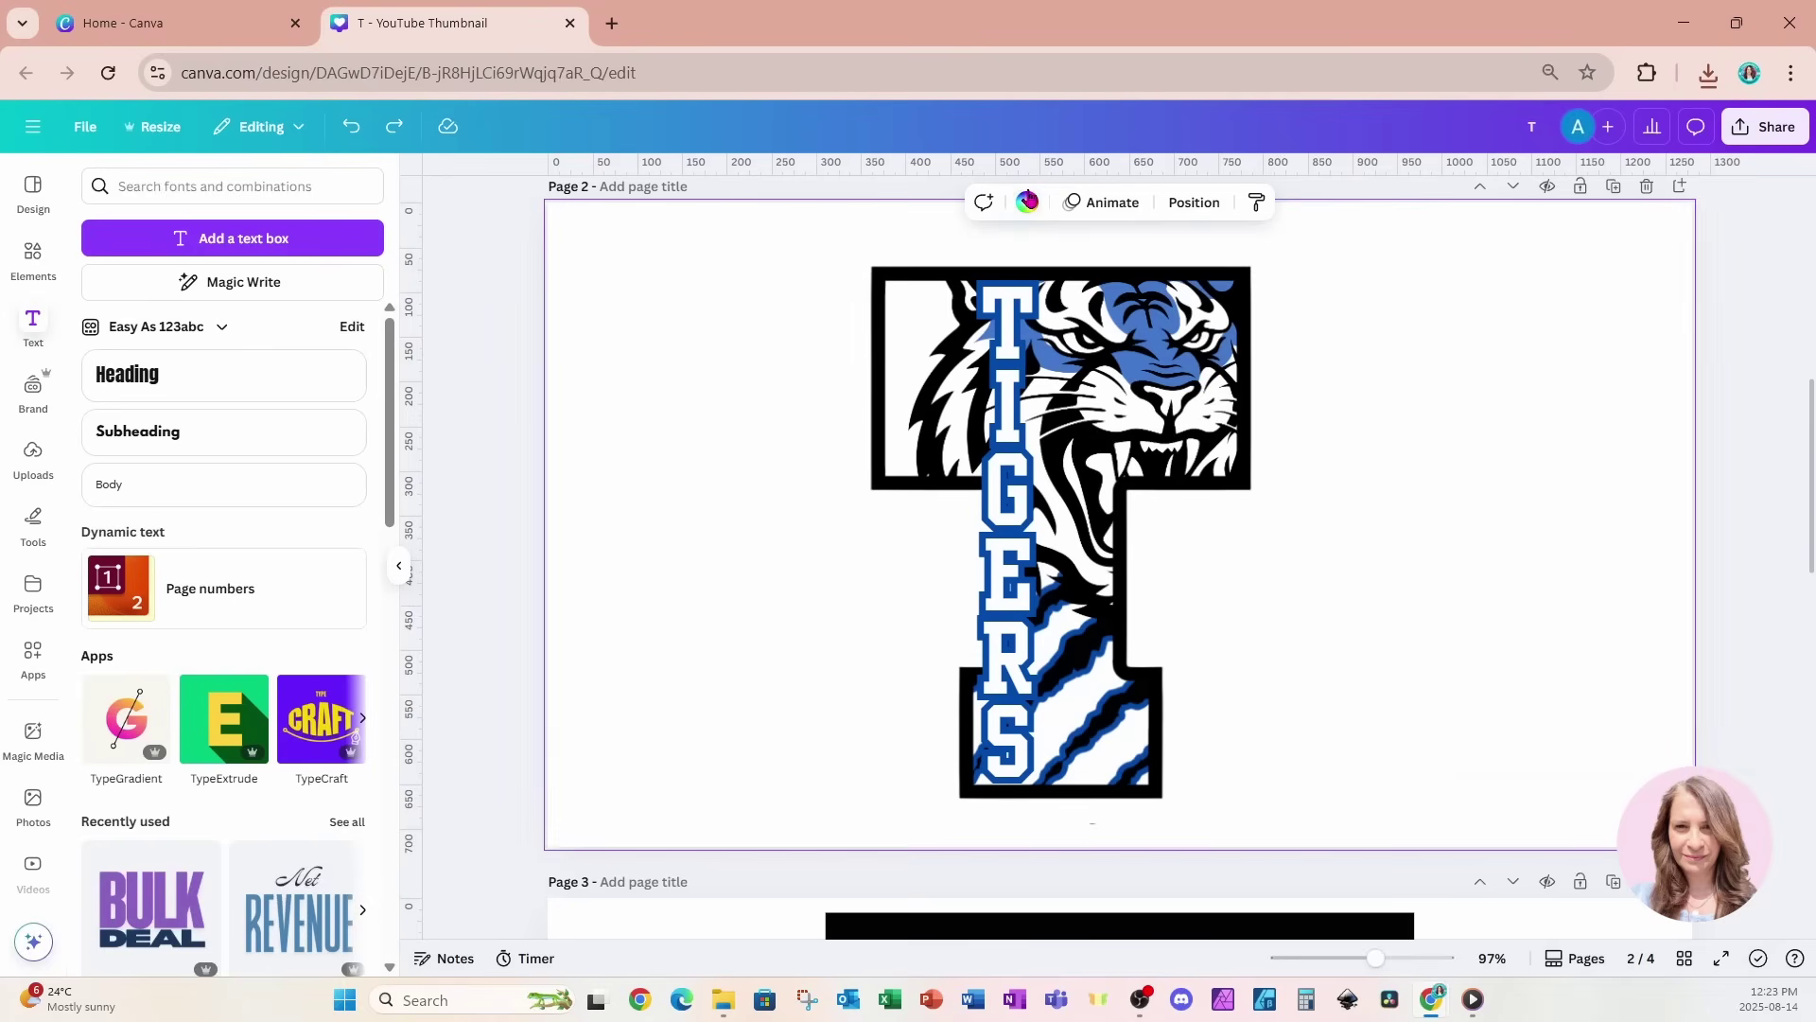
Fill page 2's background with gray and match the black T frame image's Duotone shadows and highlights to it, #7A7A7A
{"action": "left_click", "coordinate": [1026, 202]}
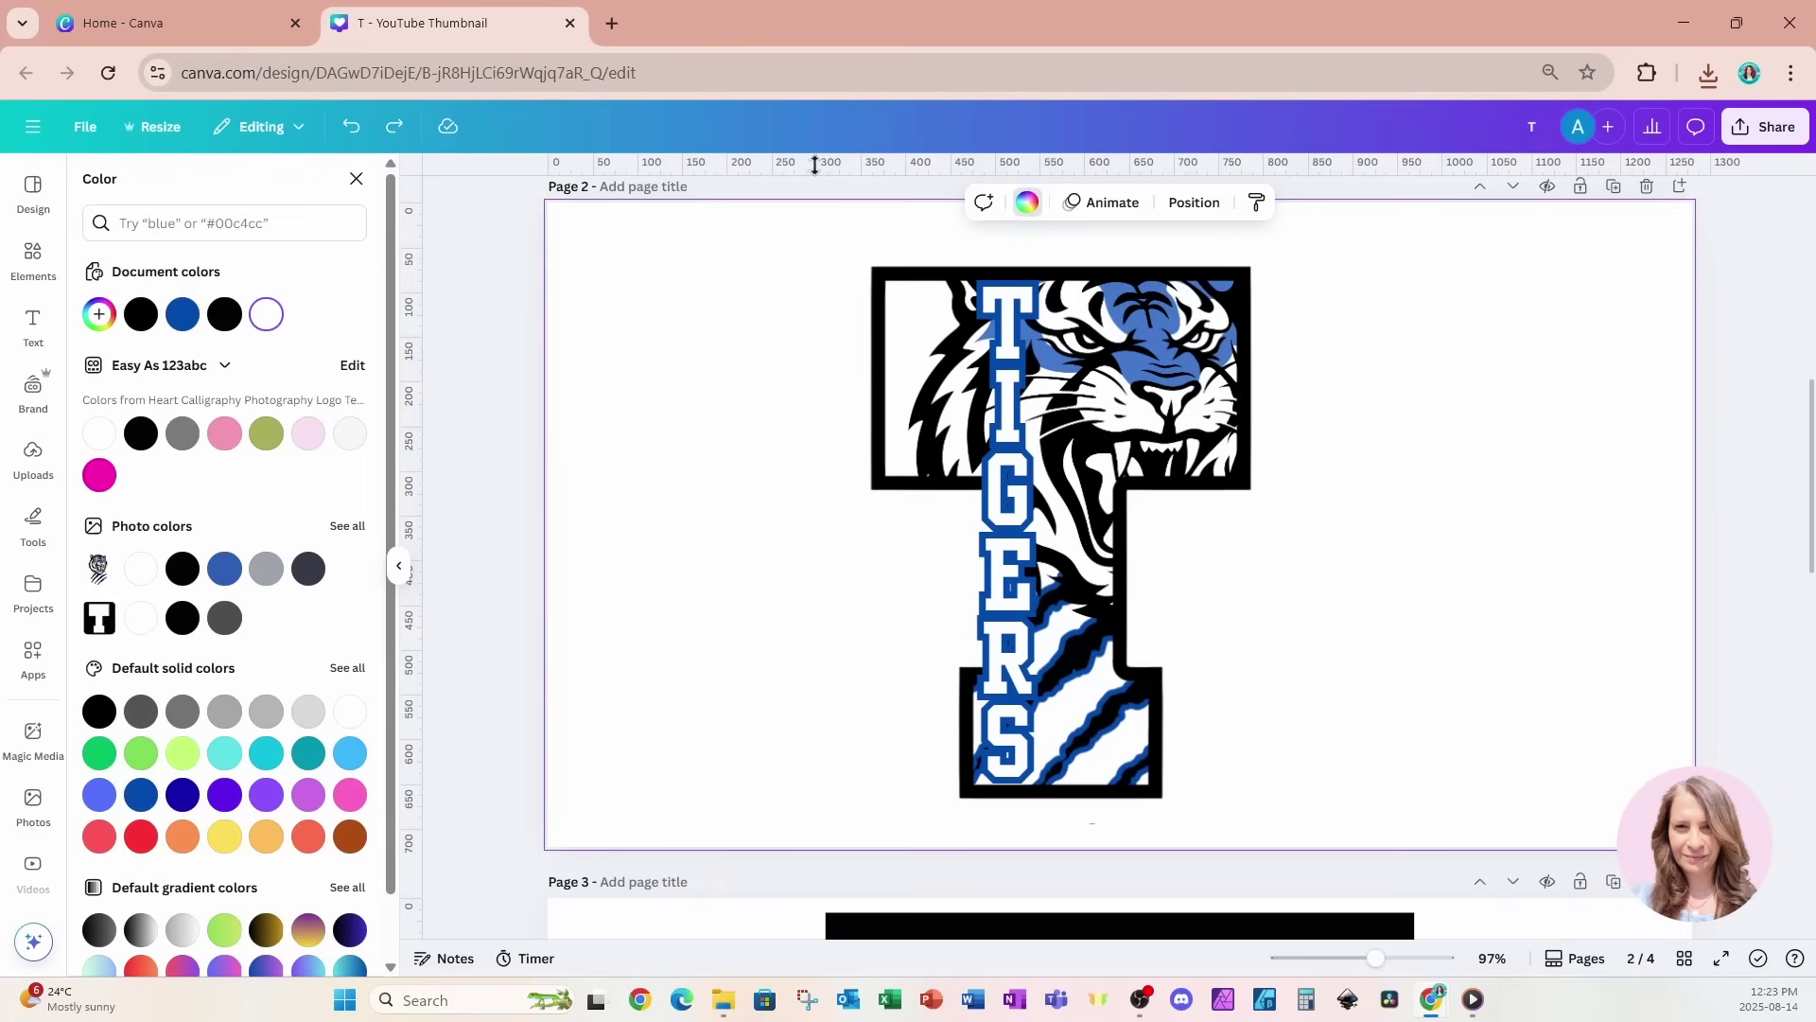
{"action": "left_click", "coordinate": [183, 433]}
{"action": "left_click", "coordinate": [900, 580]}
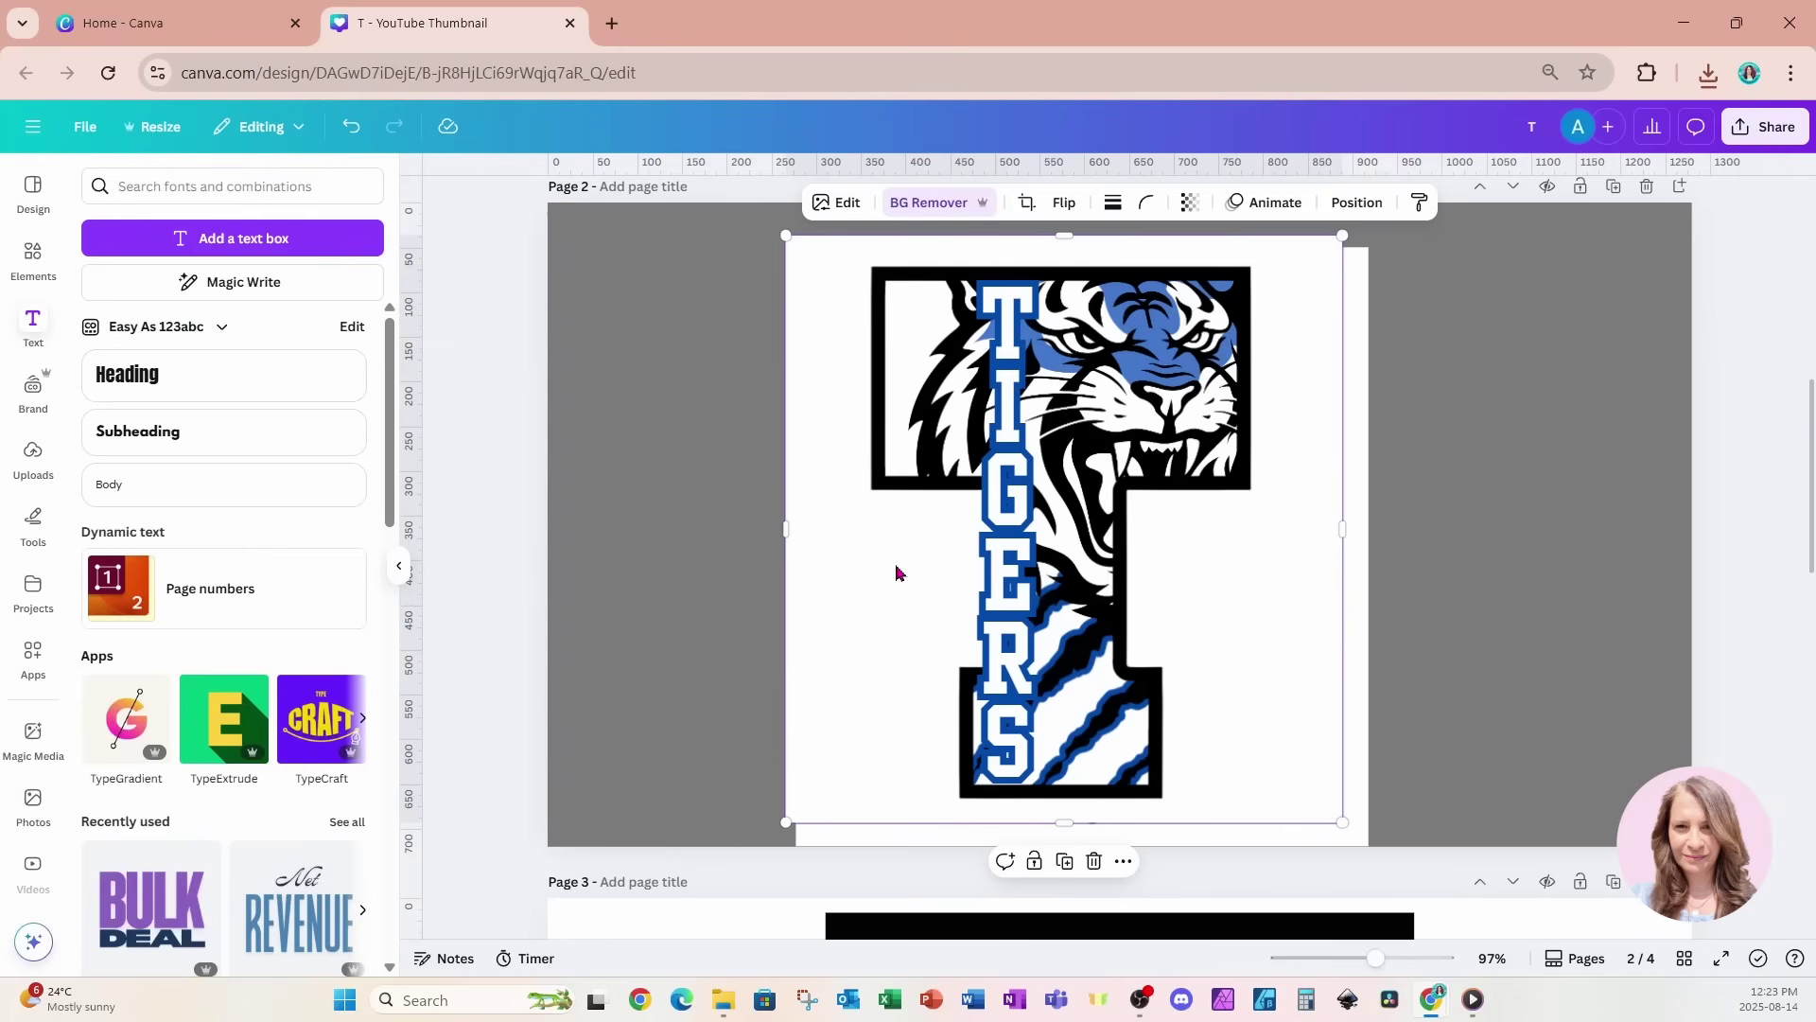
{"action": "left_click", "coordinate": [845, 205]}
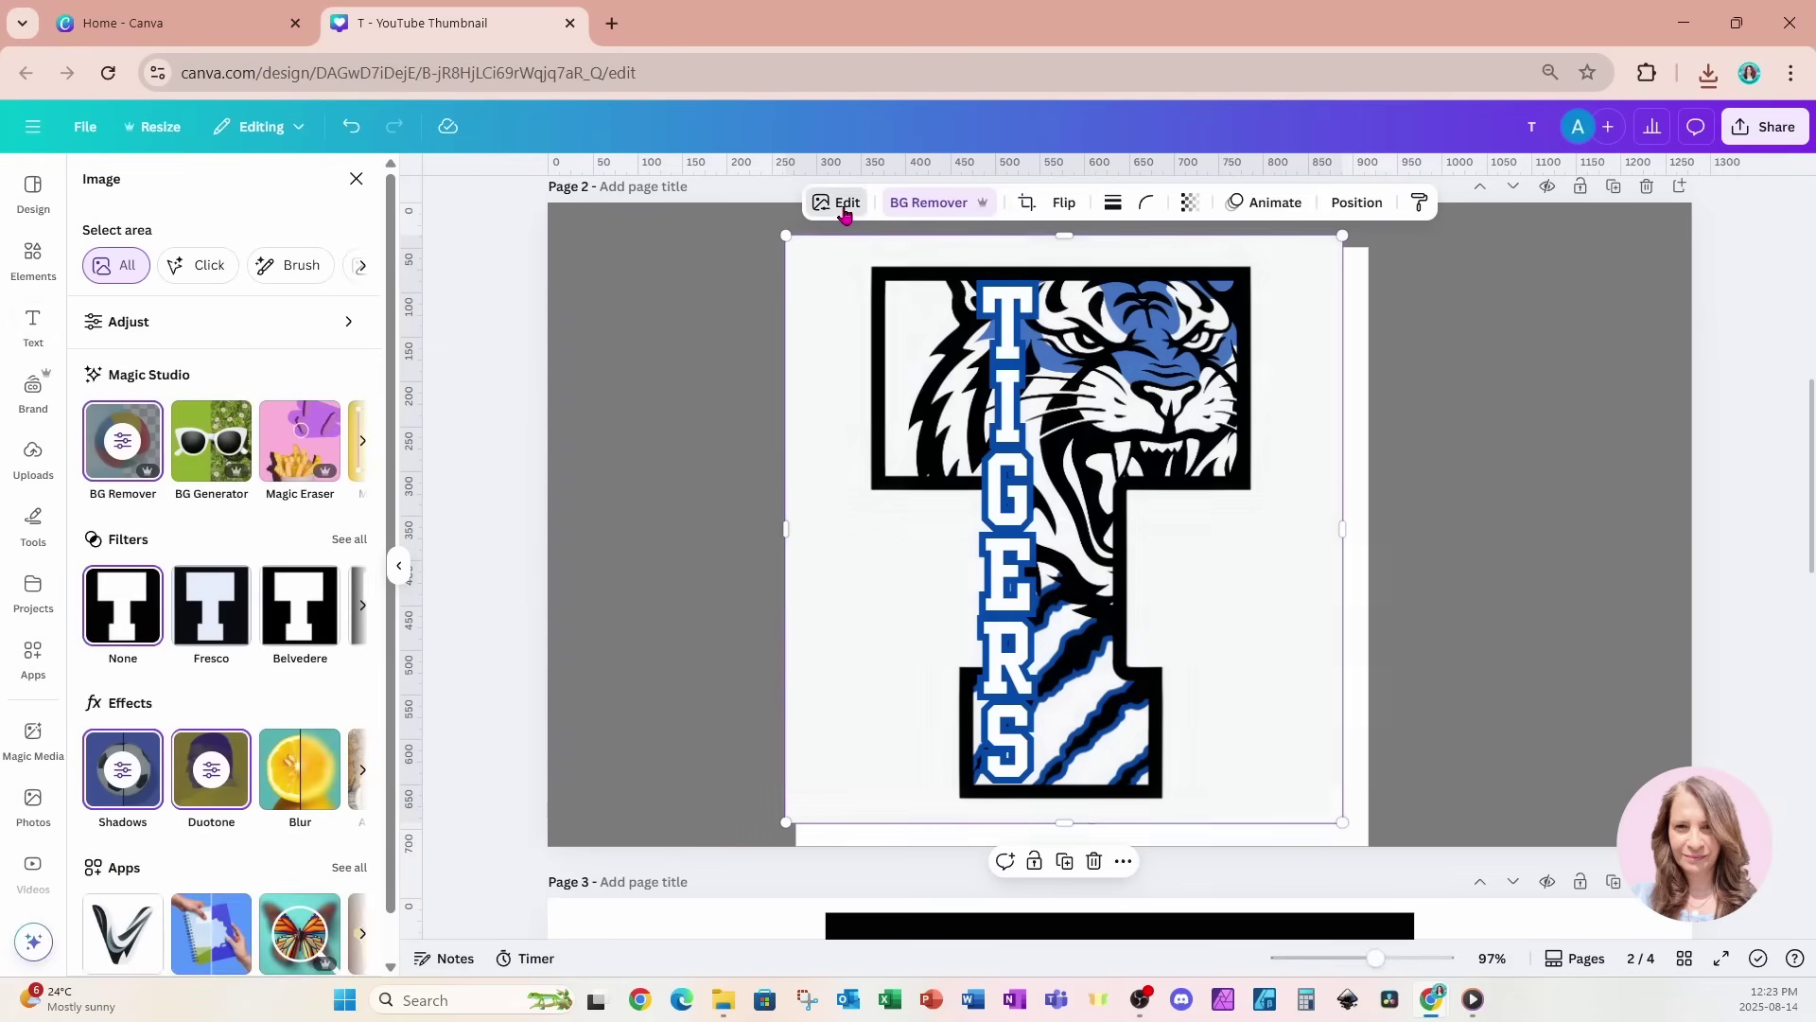
{"action": "left_click", "coordinate": [212, 770]}
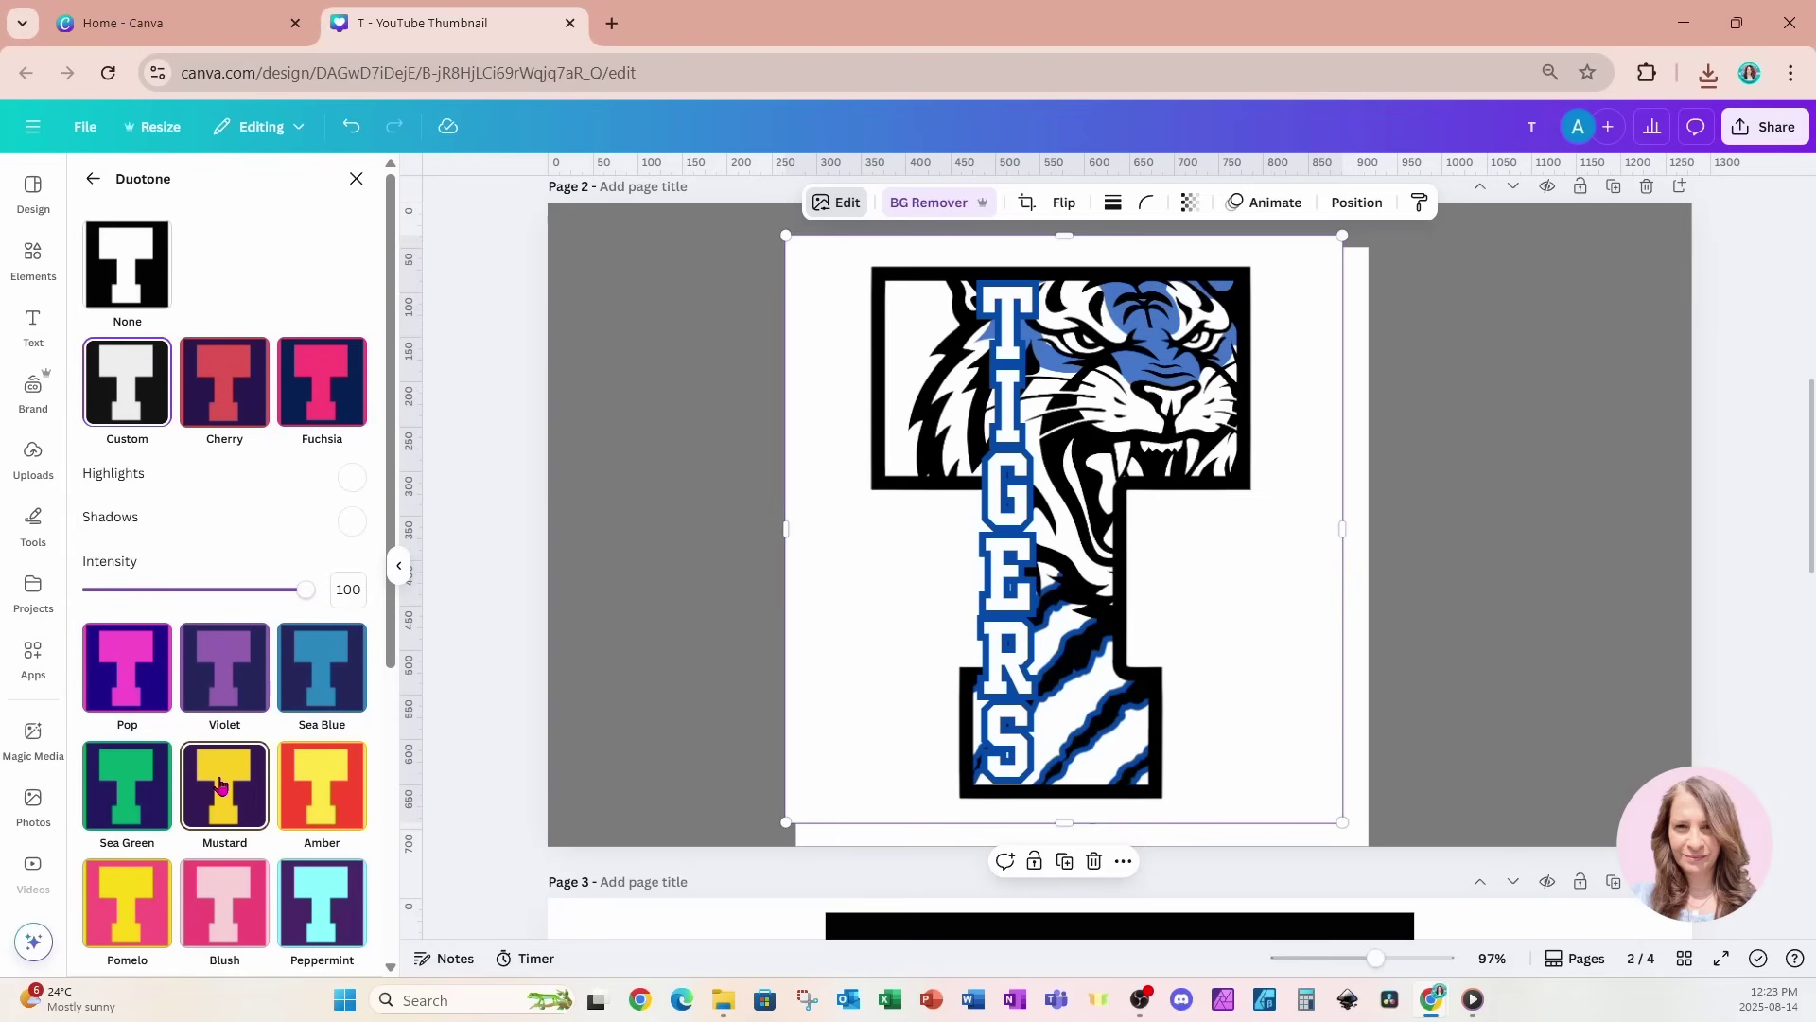
{"action": "left_click", "coordinate": [353, 522]}
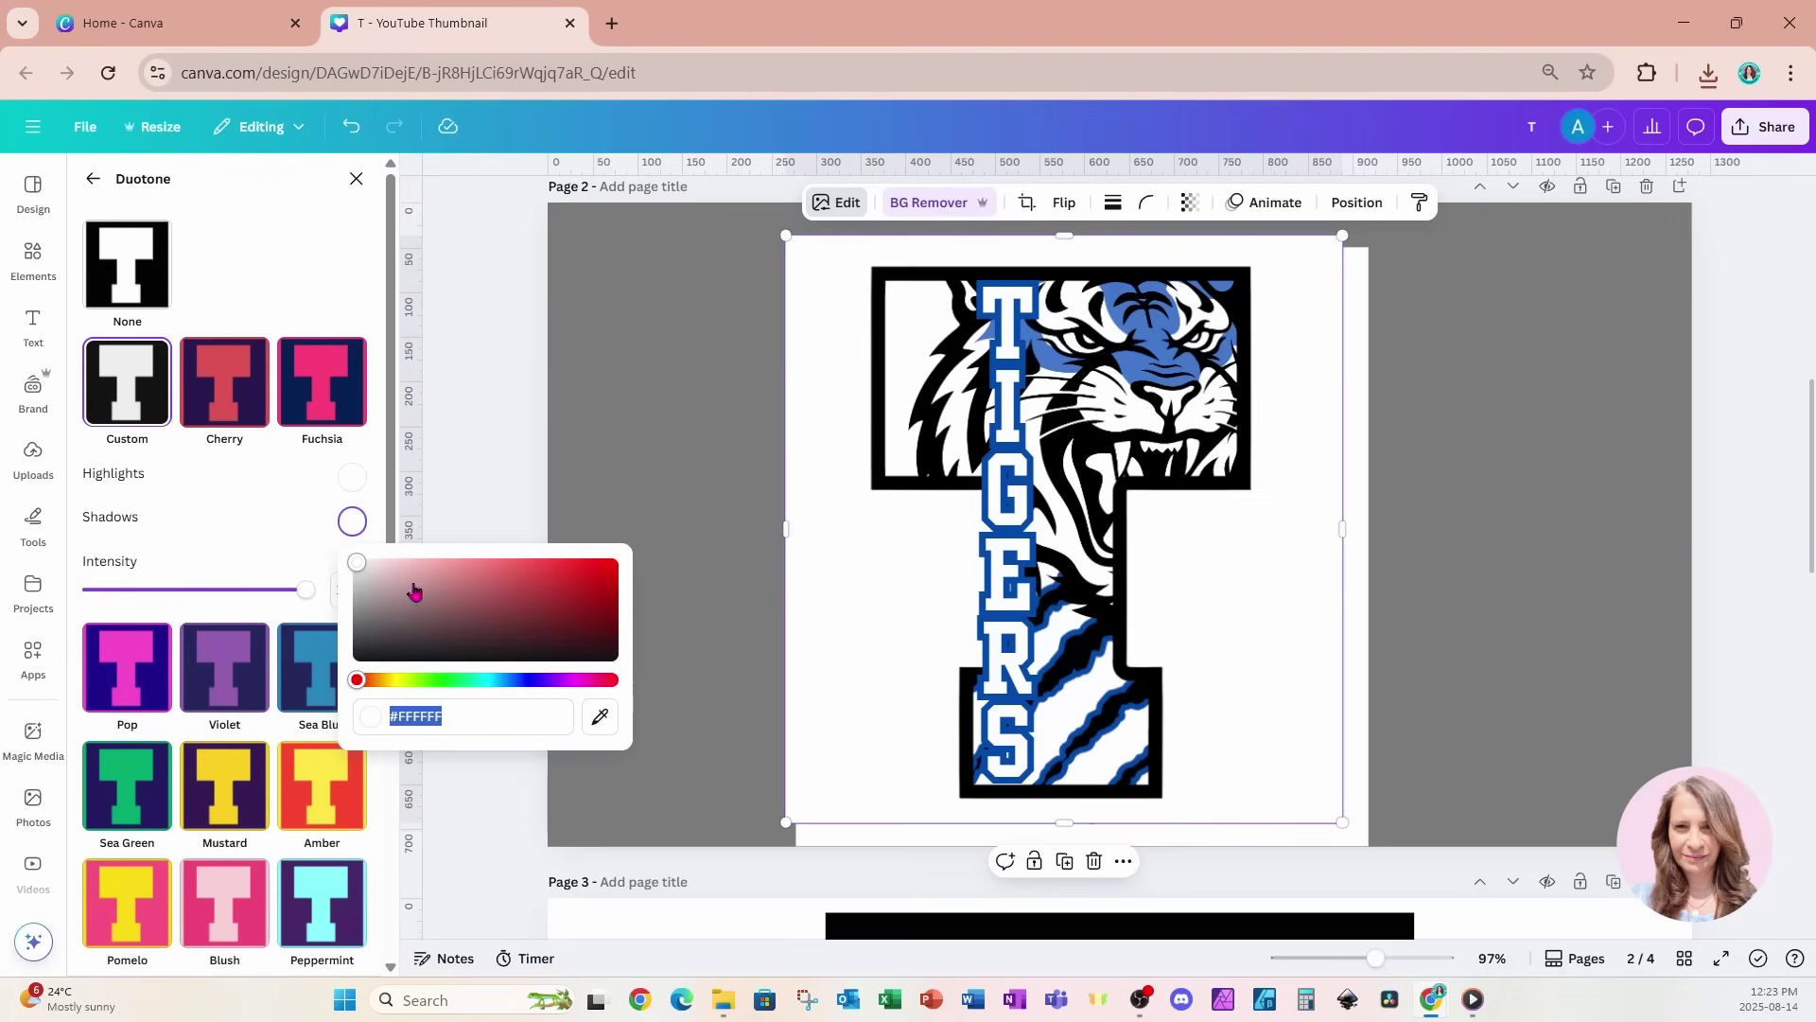
{"action": "left_click", "coordinate": [598, 721]}
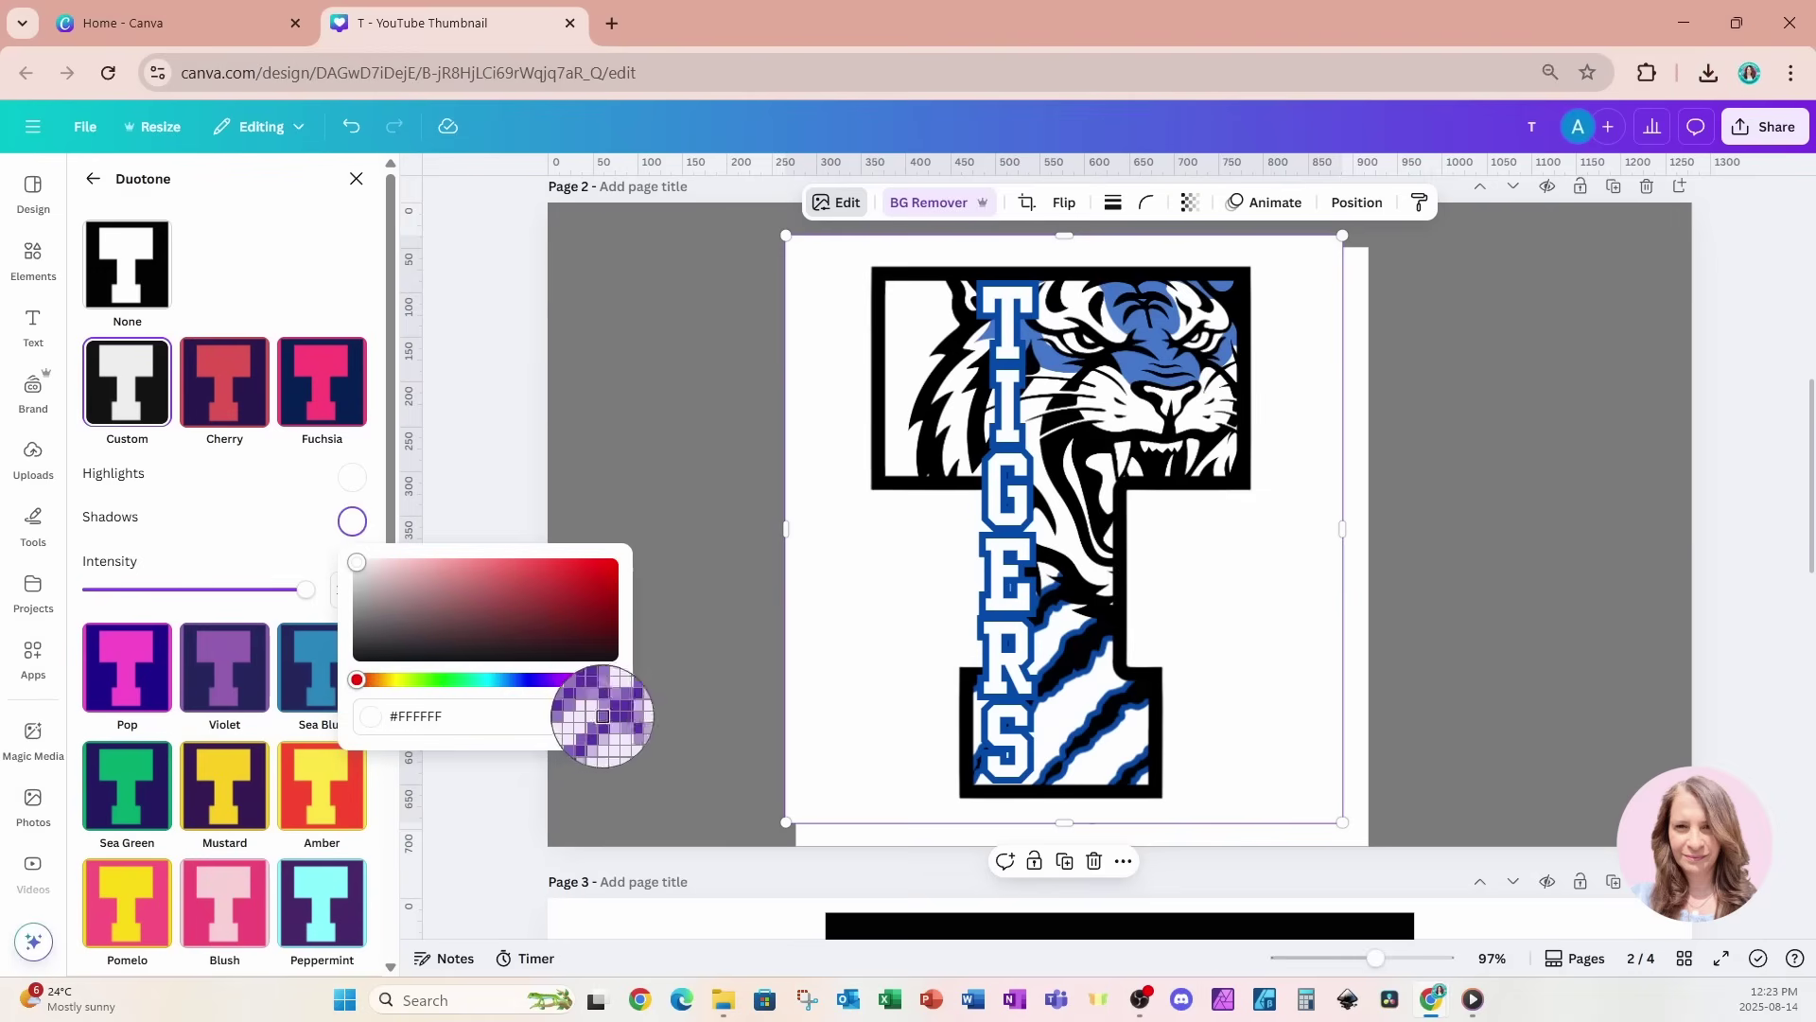
{"action": "left_click", "coordinate": [708, 453]}
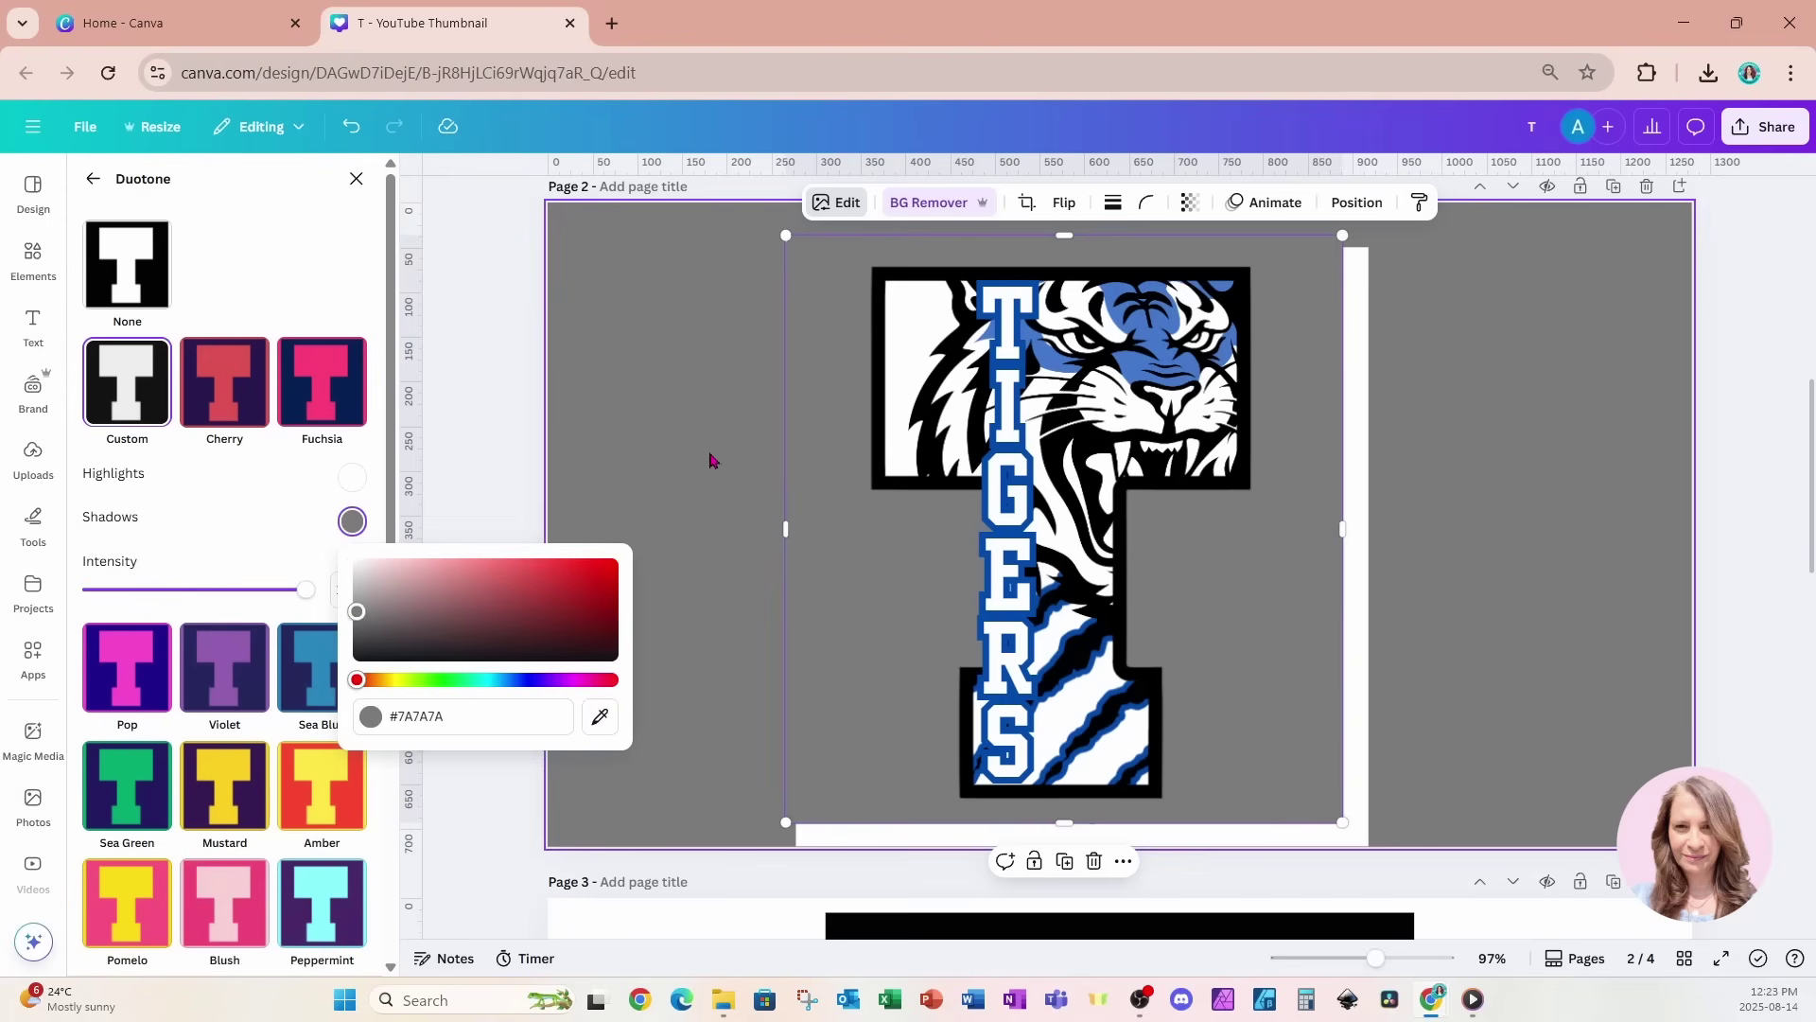
{"action": "left_click", "coordinate": [351, 477]}
{"action": "left_click", "coordinate": [600, 688]}
{"action": "left_click", "coordinate": [628, 438]}
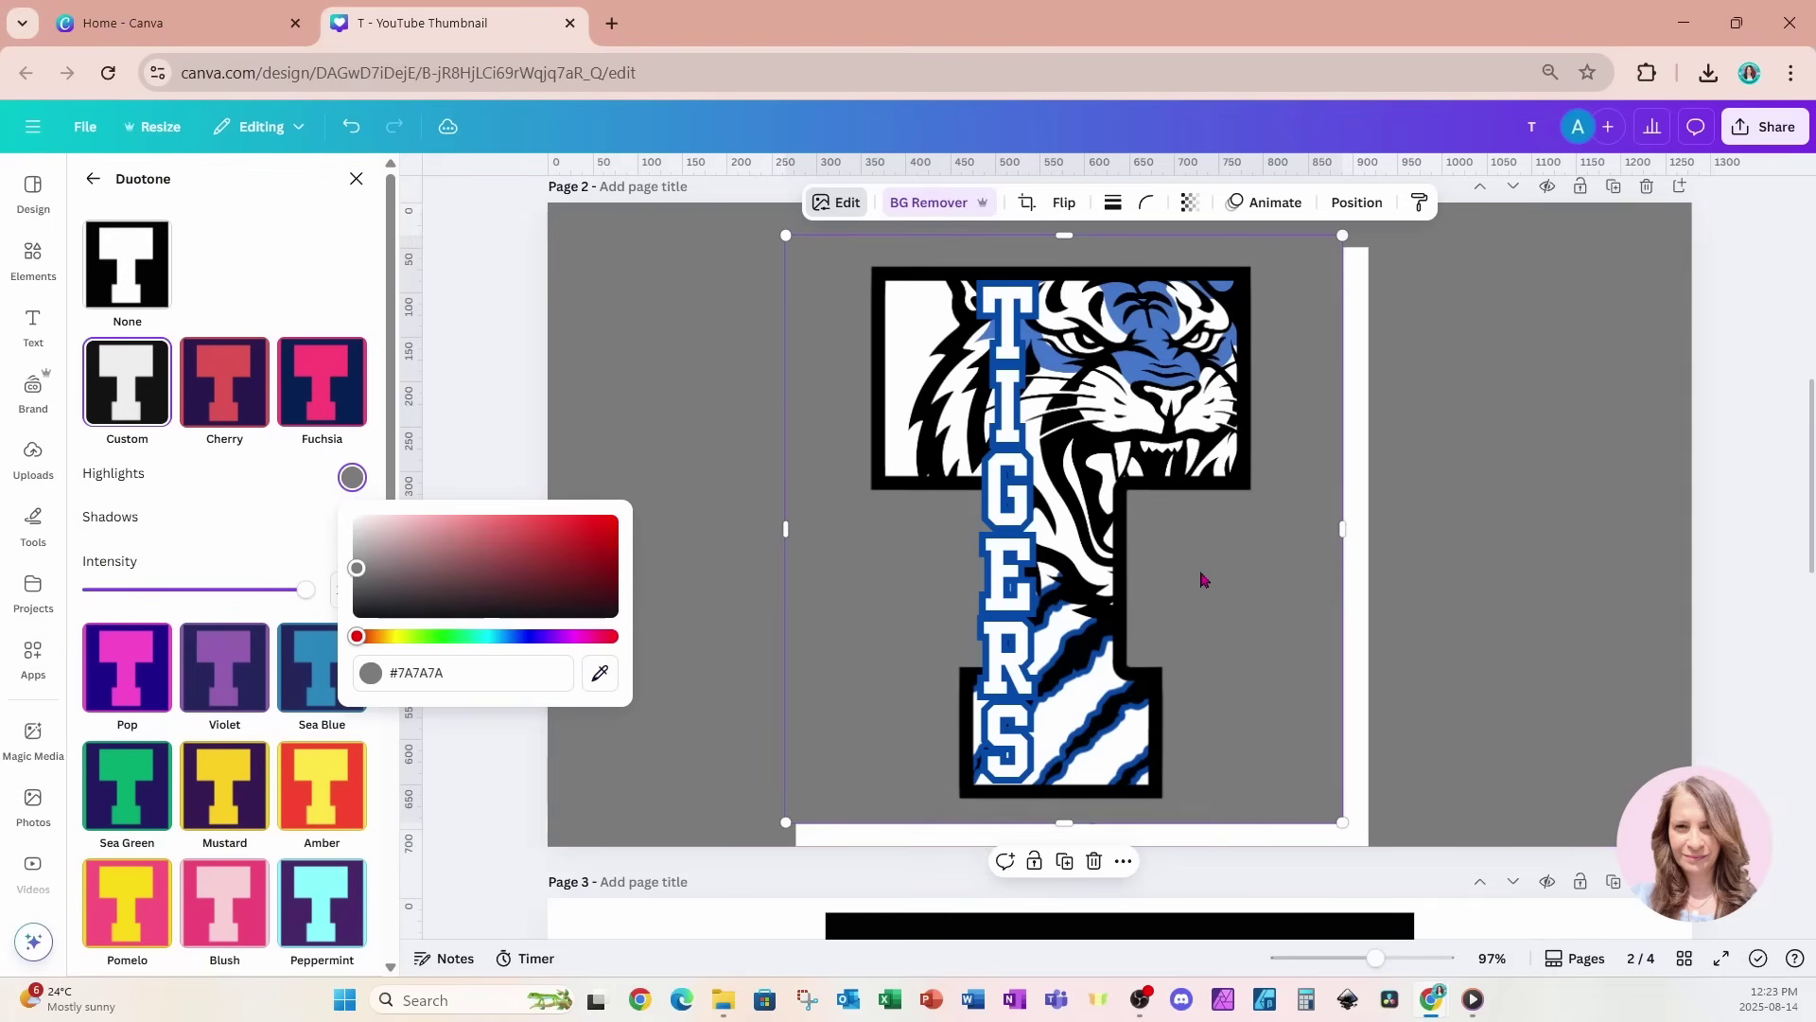
Crop the tiger image's right and bottom edges so no white extends beyond the T frame image
{"action": "left_click", "coordinate": [1363, 579]}
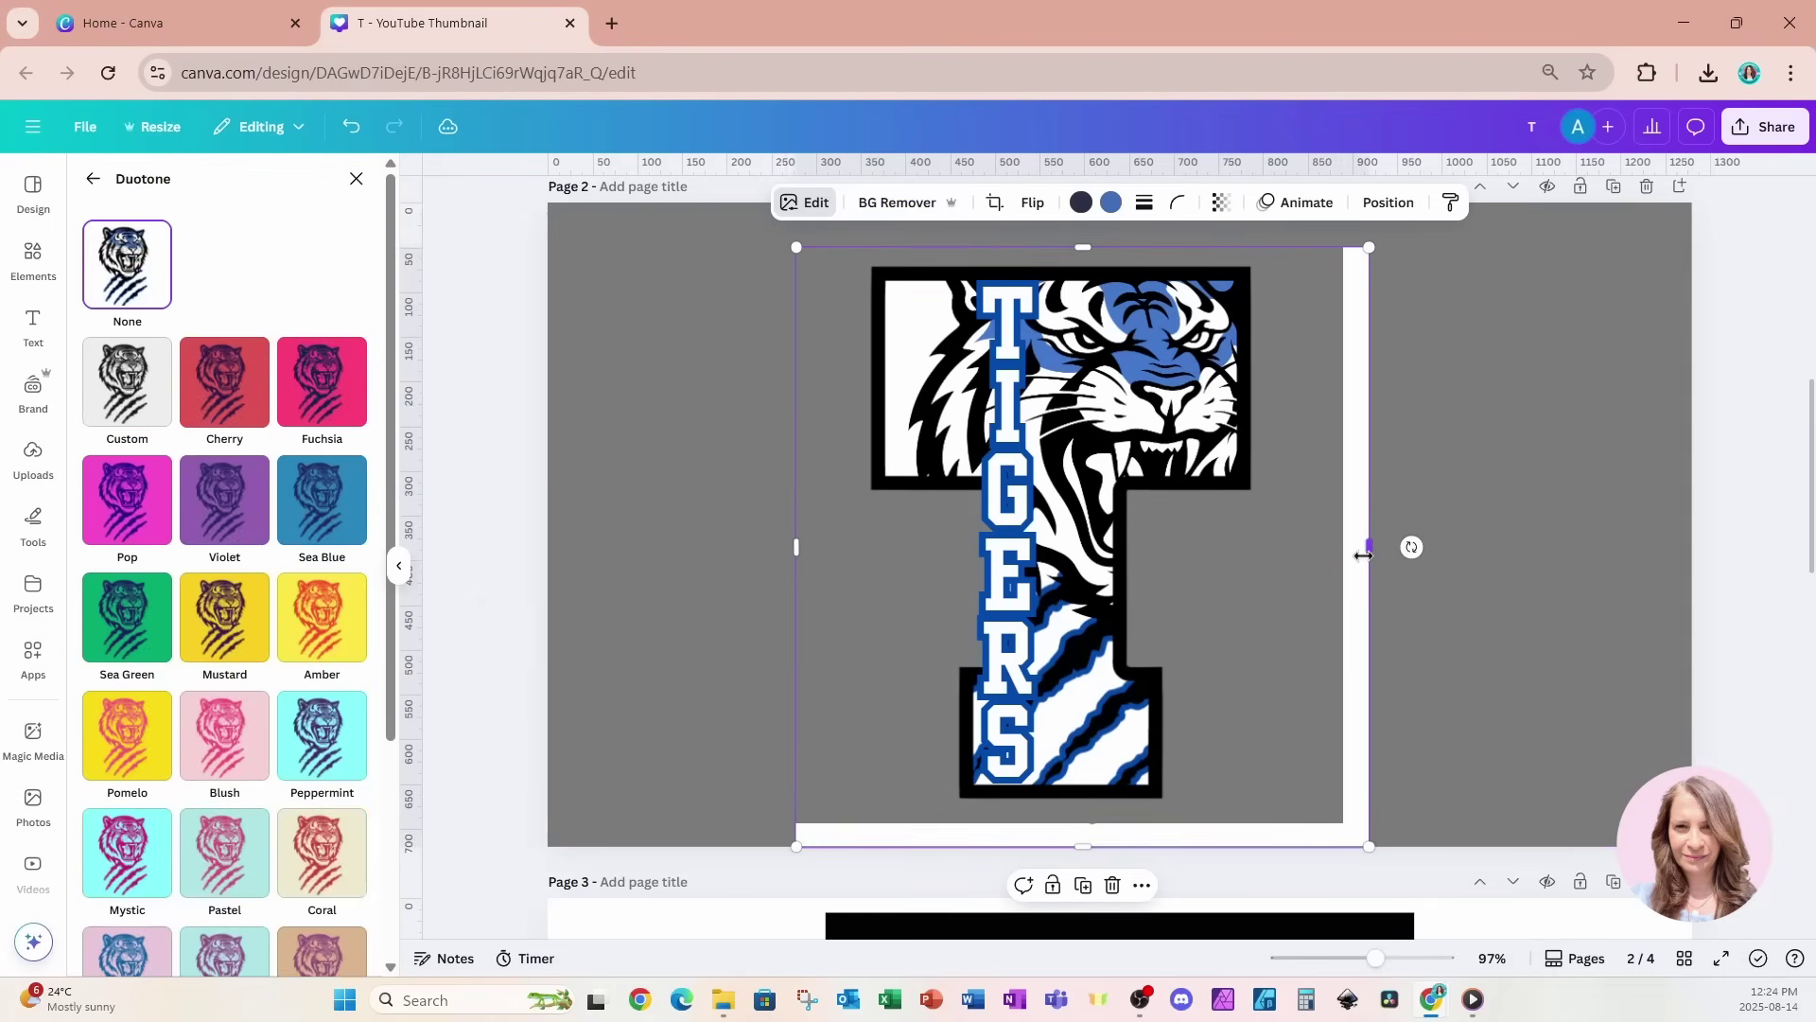
{"action": "left_click_drag", "start_coordinate": [1363, 556], "coordinate": [1334, 556]}
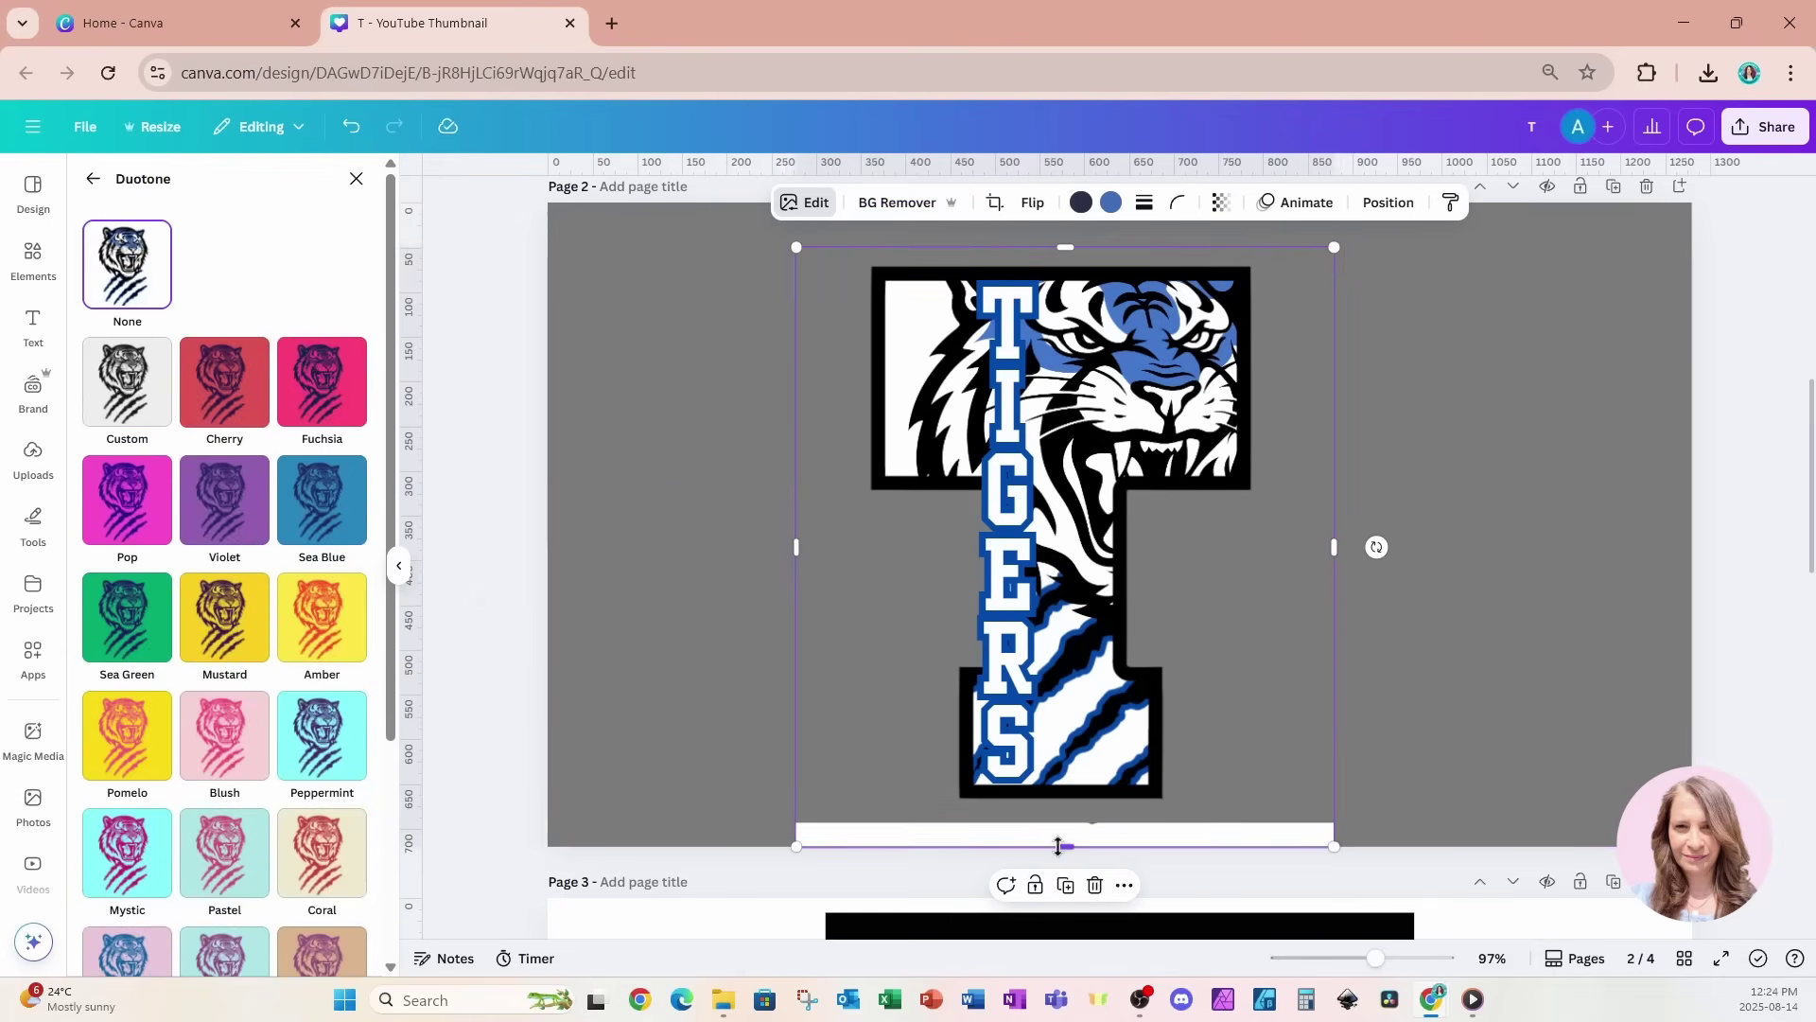
{"action": "left_click_drag", "start_coordinate": [1060, 845], "coordinate": [1061, 817]}
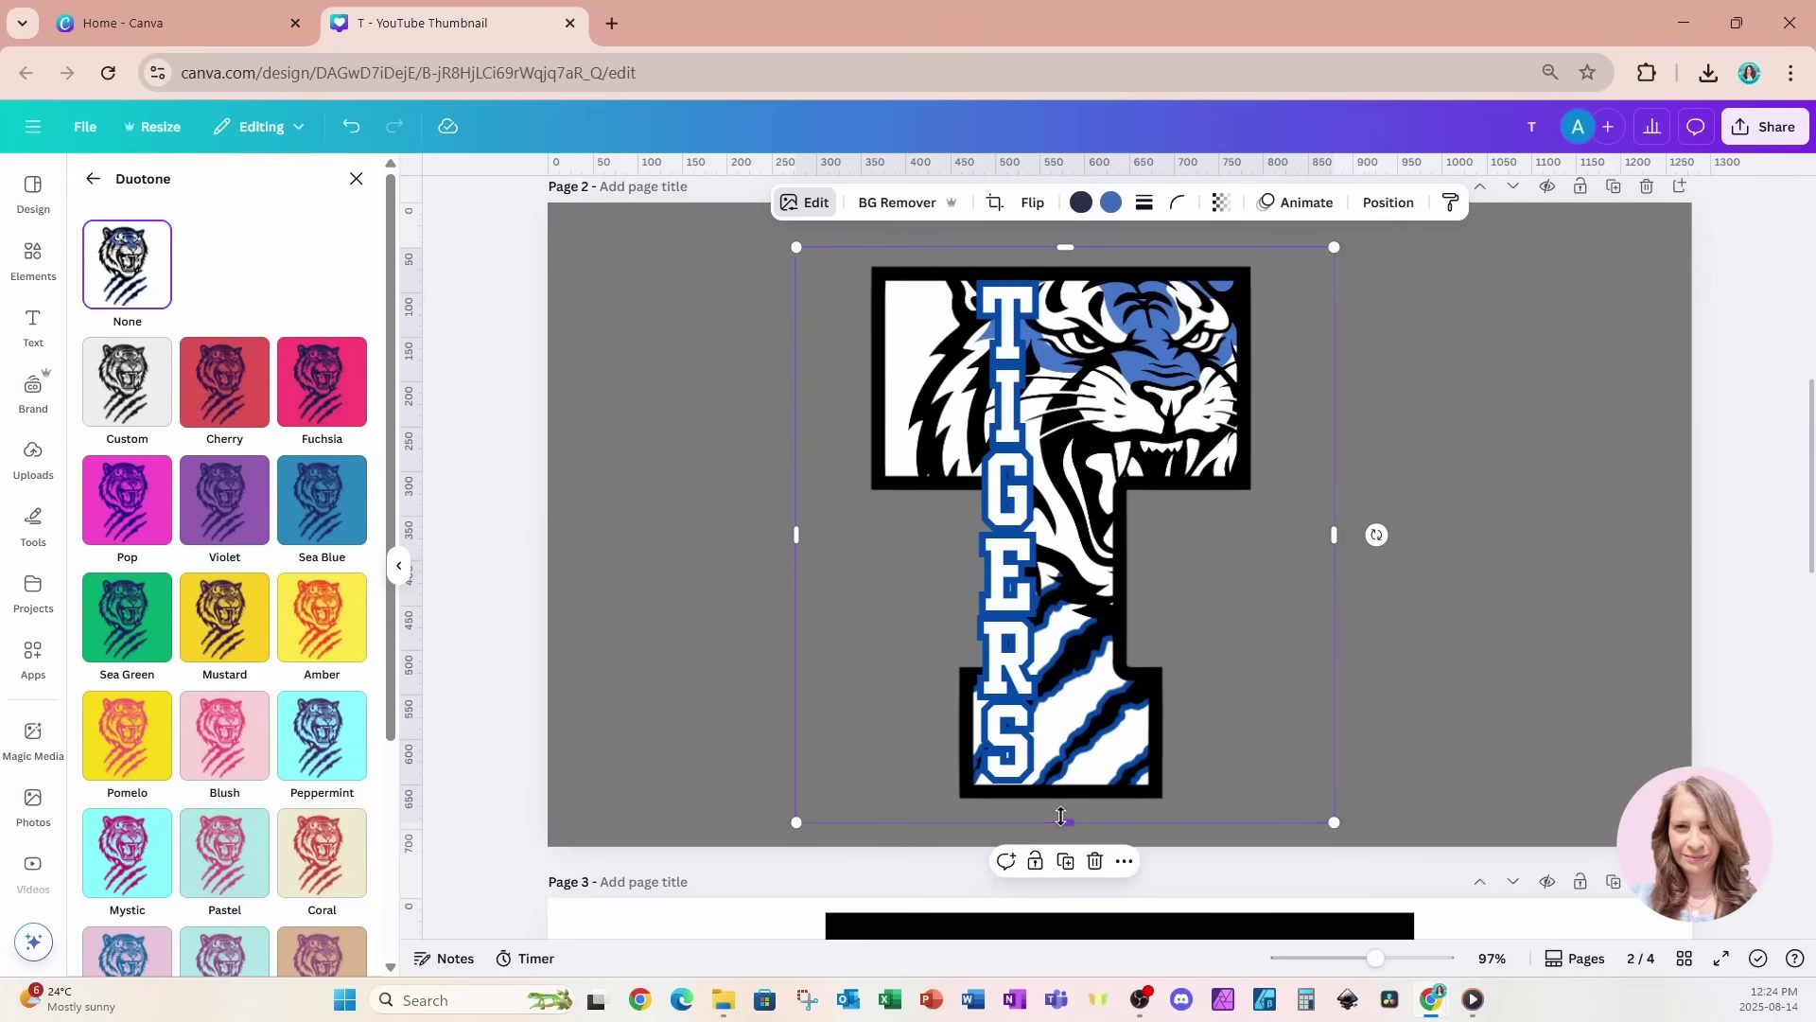
{"action": "left_click", "coordinate": [1590, 737]}
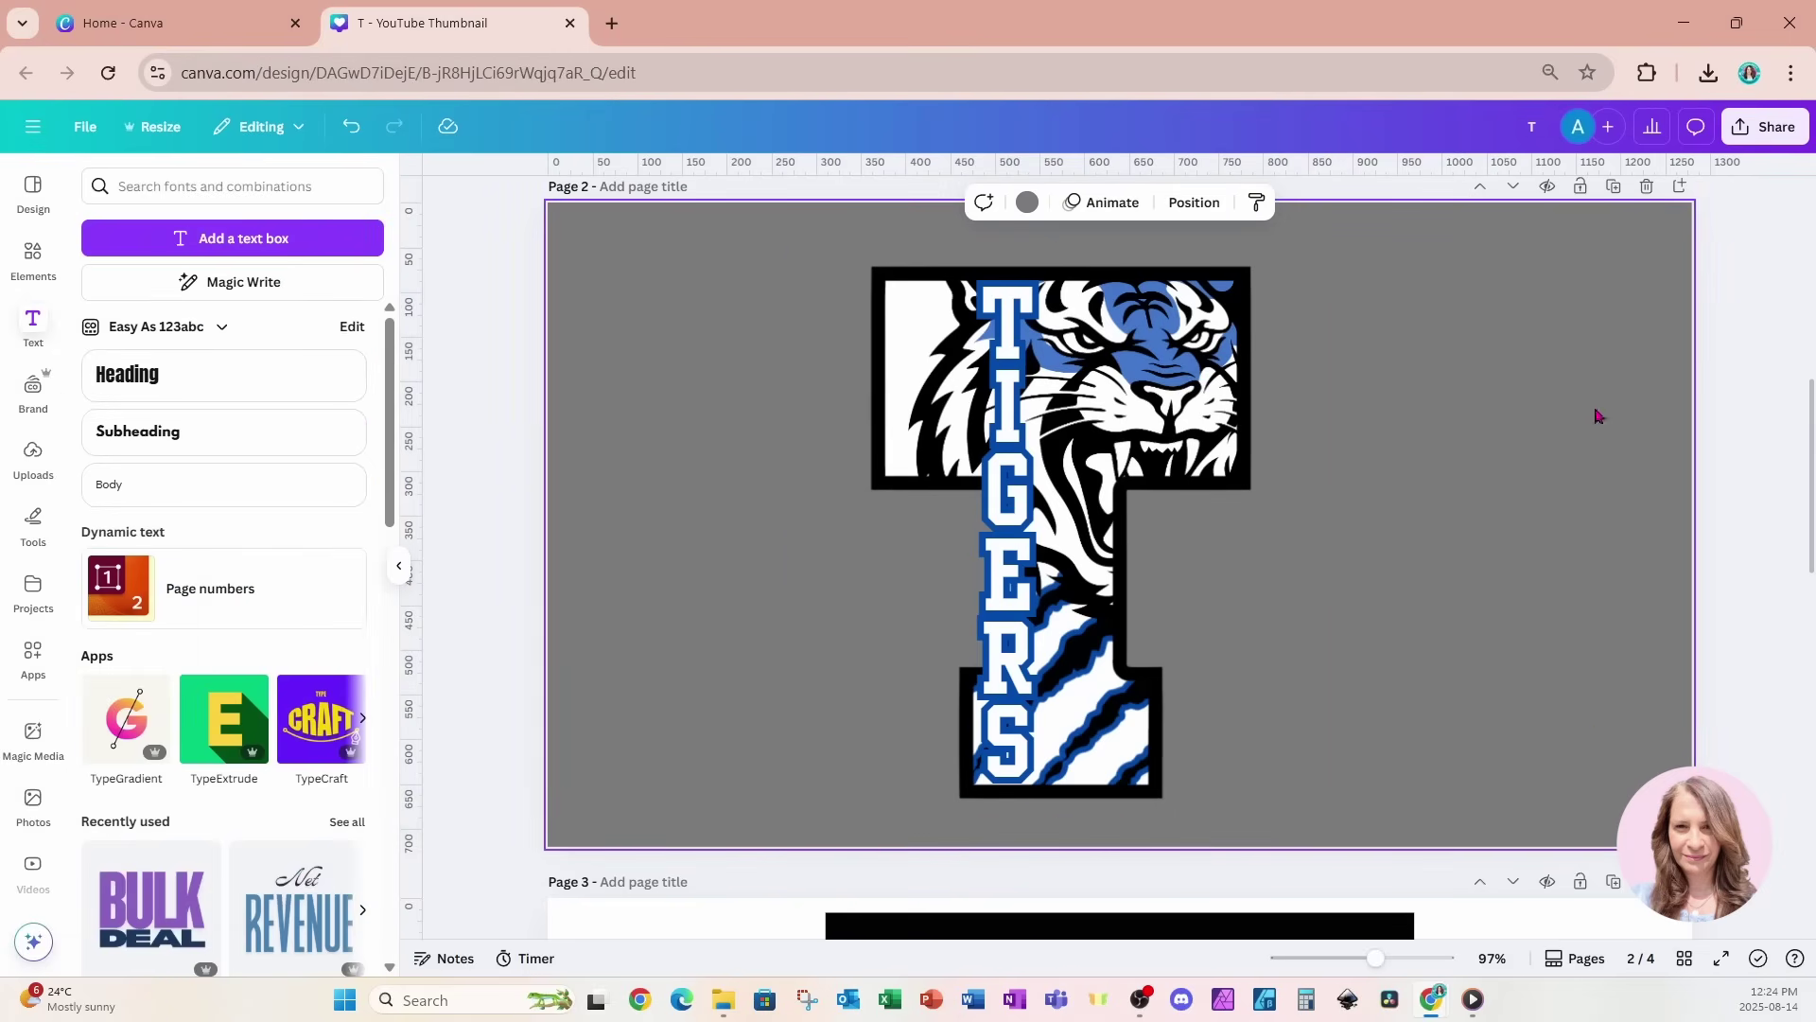
Download the gray-background version of page 2 as a PNG
{"action": "left_click", "coordinate": [1765, 127]}
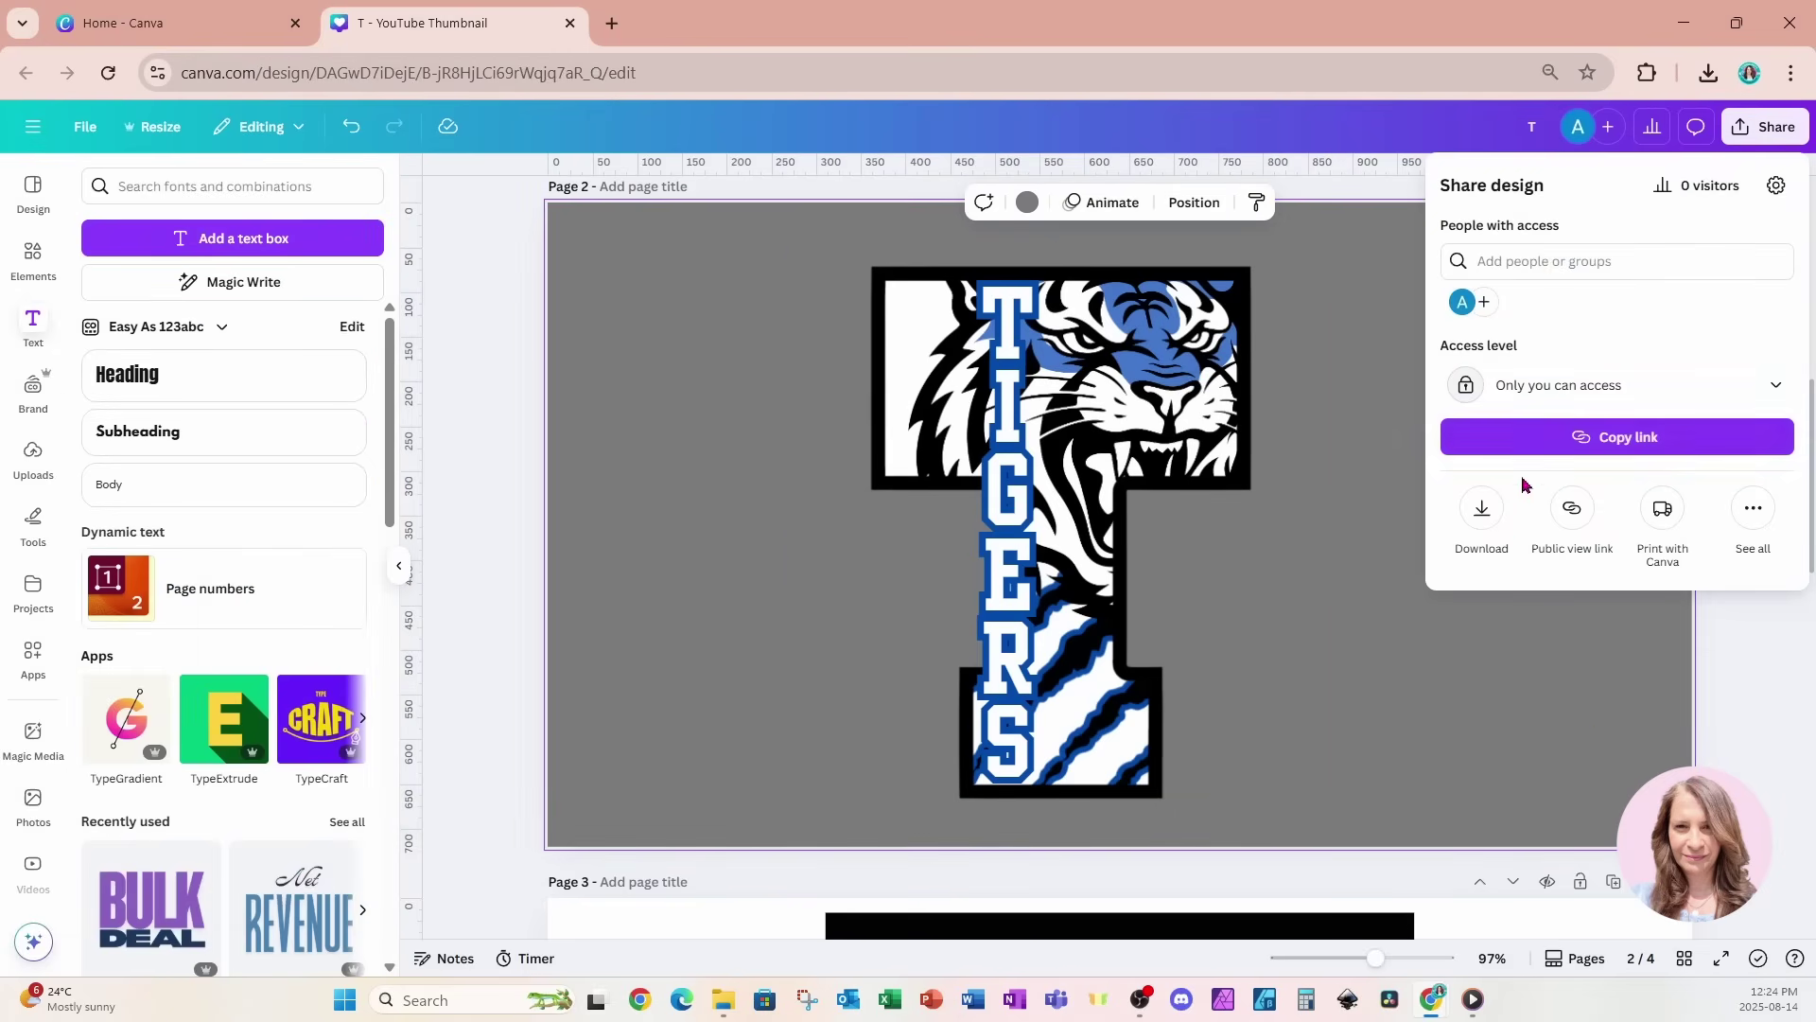
{"action": "left_click", "coordinate": [1482, 511]}
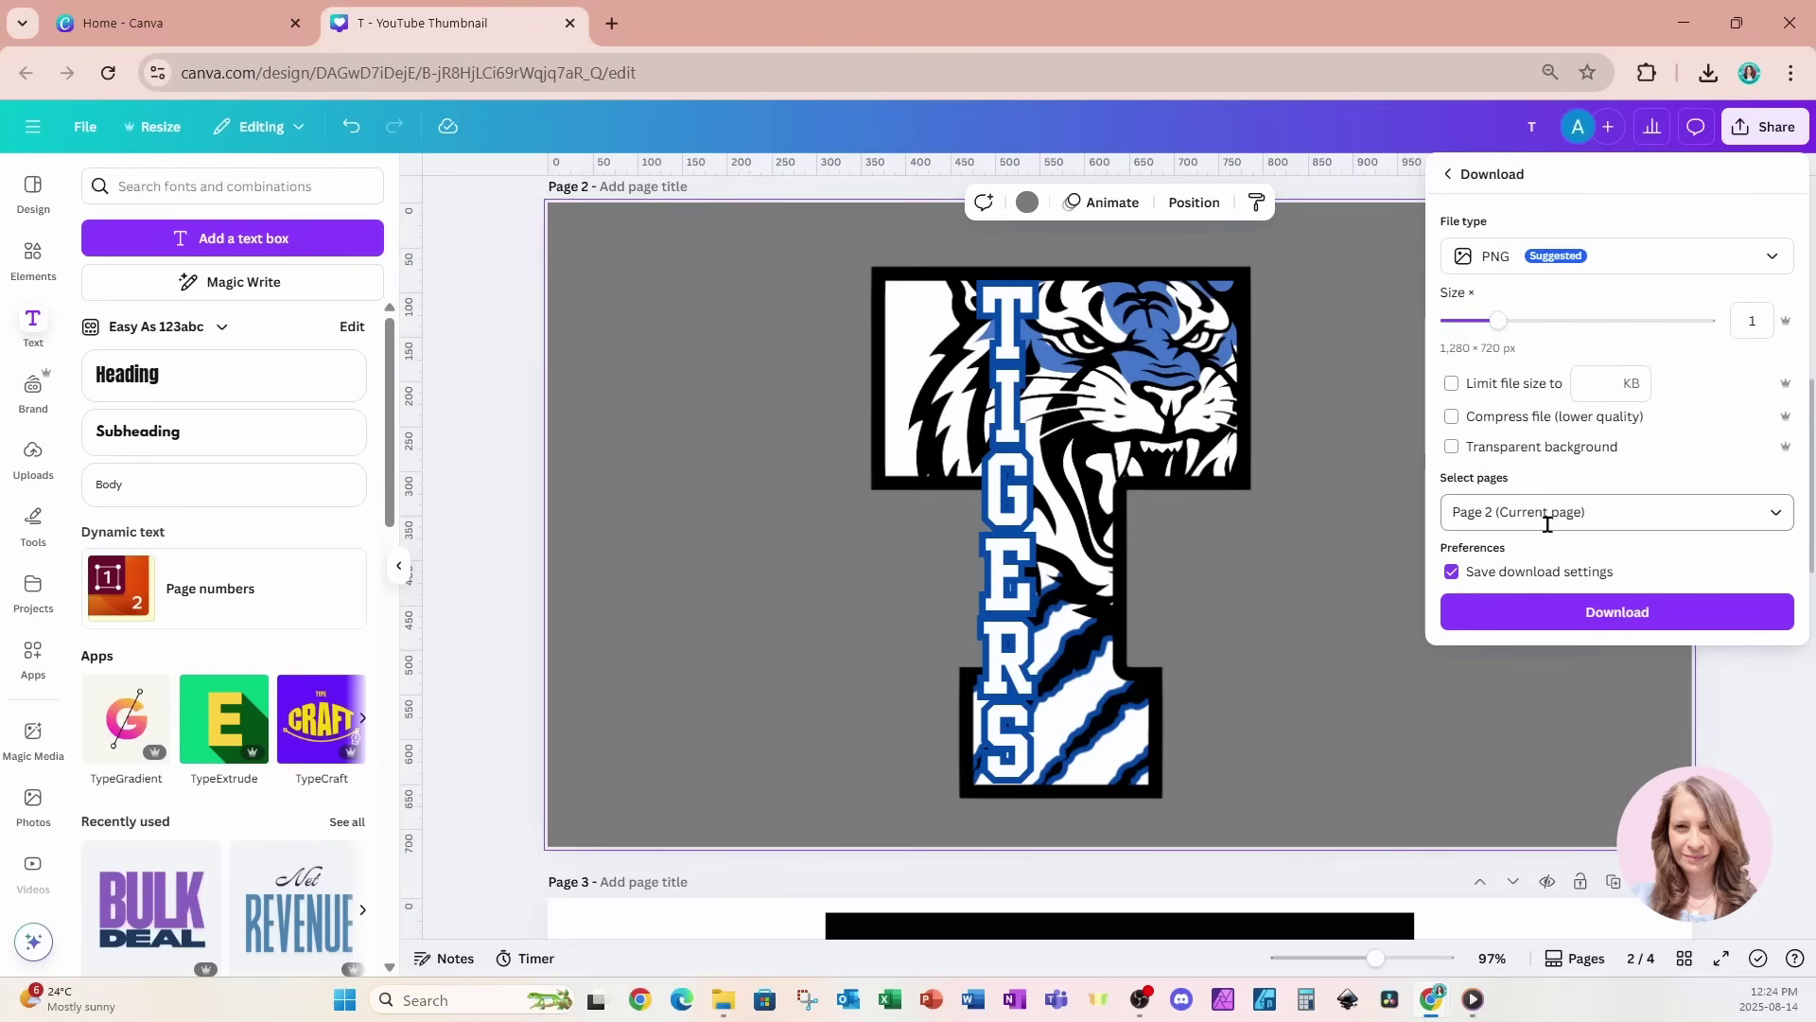
{"action": "left_click", "coordinate": [1537, 611]}
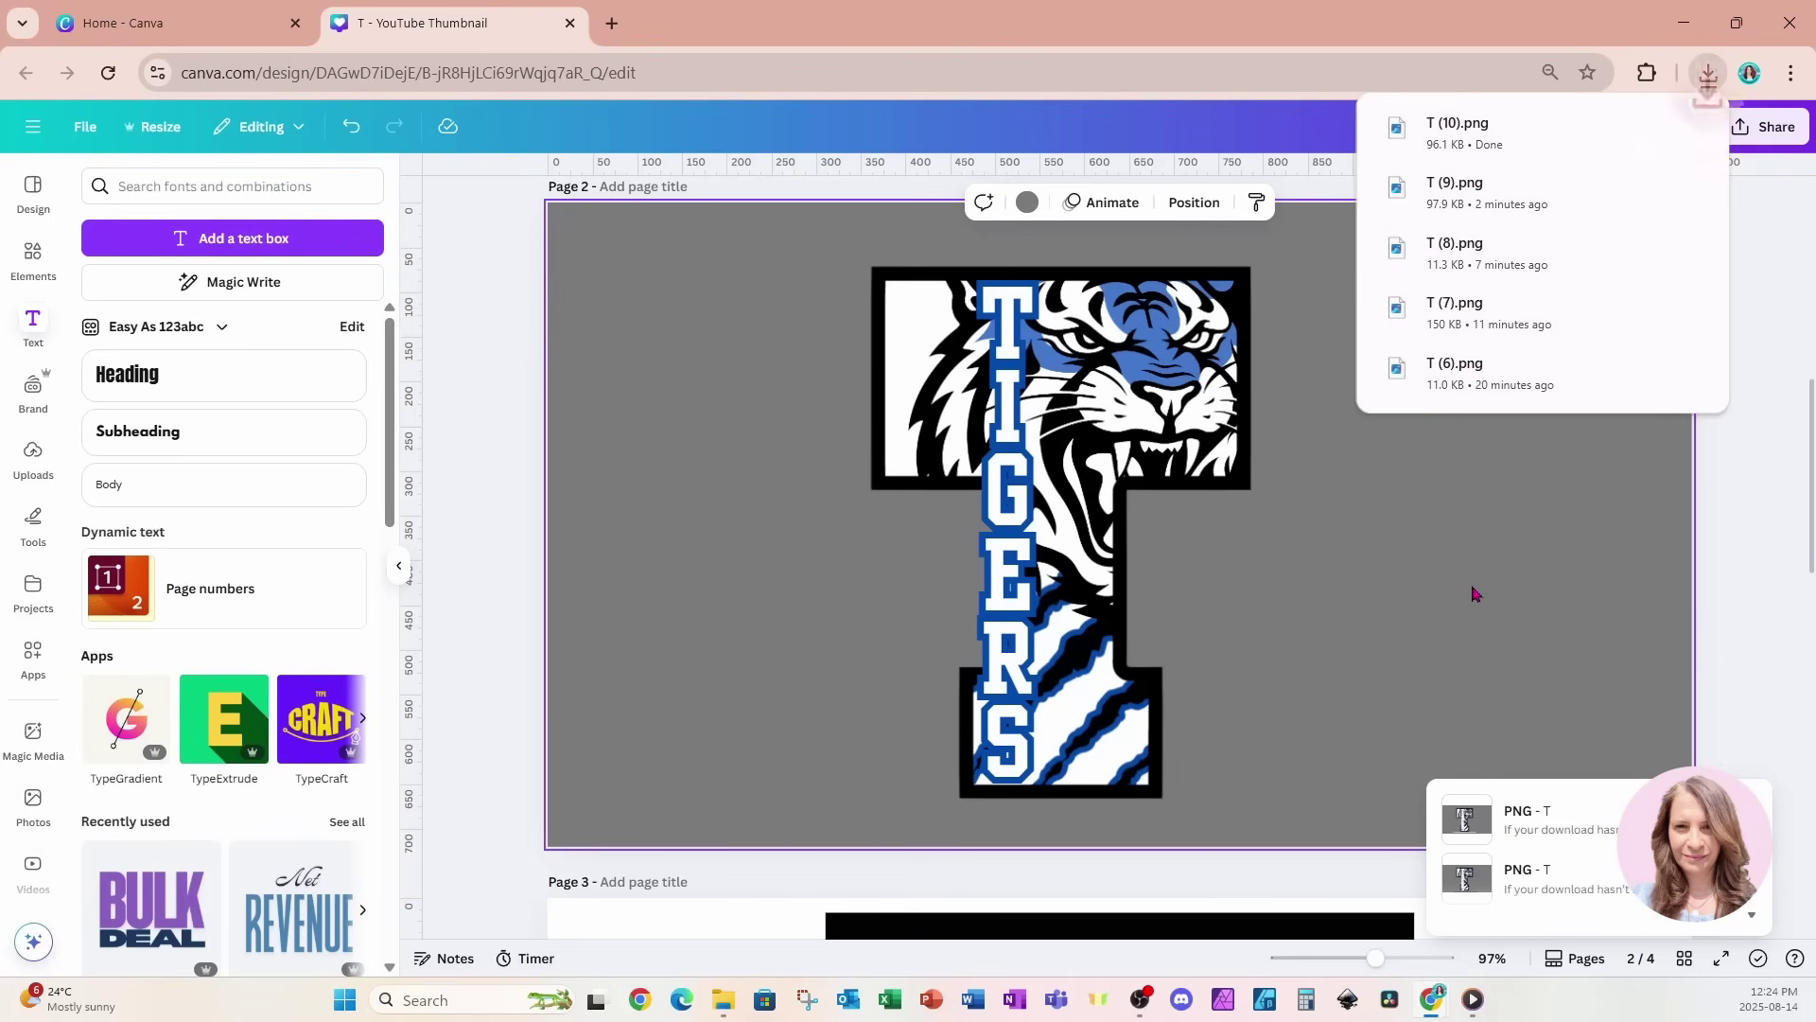
Add a blank page 5 and place the downloaded gray-background image T (10).png on its left side
{"action": "scroll", "coordinate": [1366, 605], "scroll_direction": "down", "scroll_amount": 5}
{"action": "scroll", "coordinate": [1360, 610], "scroll_direction": "down", "scroll_amount": 6}
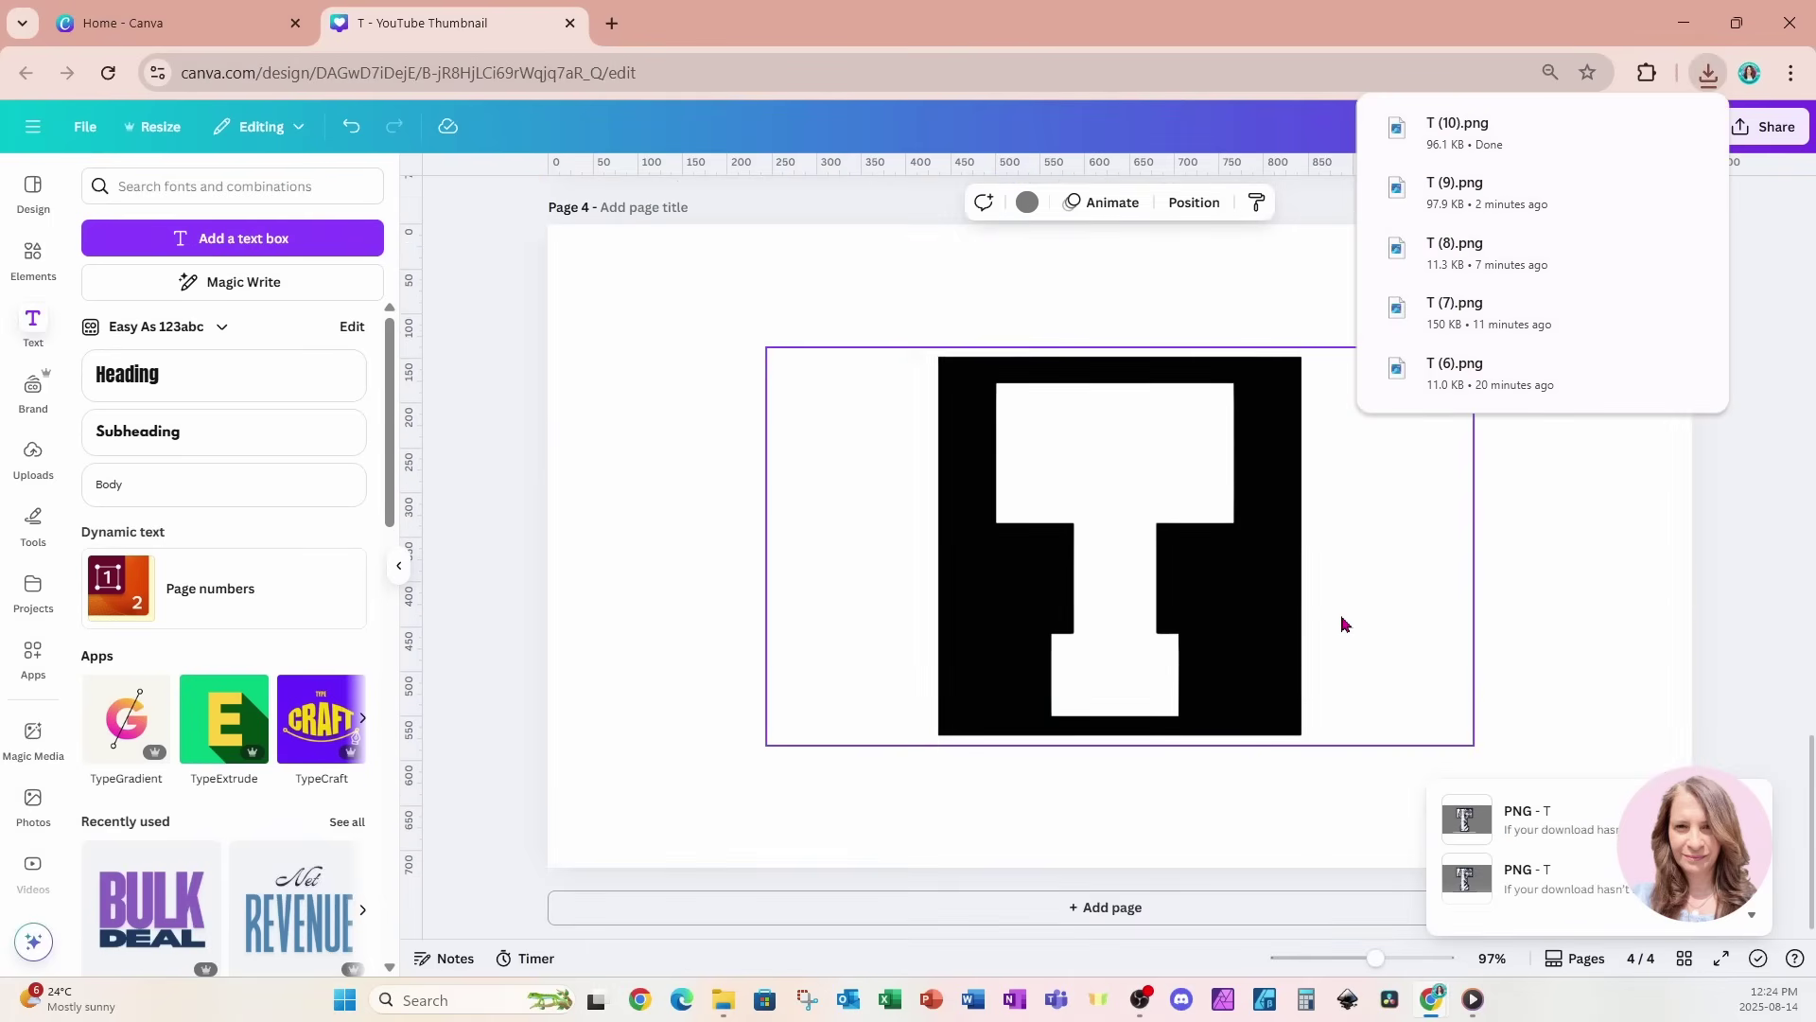
{"action": "left_click", "coordinate": [1113, 909]}
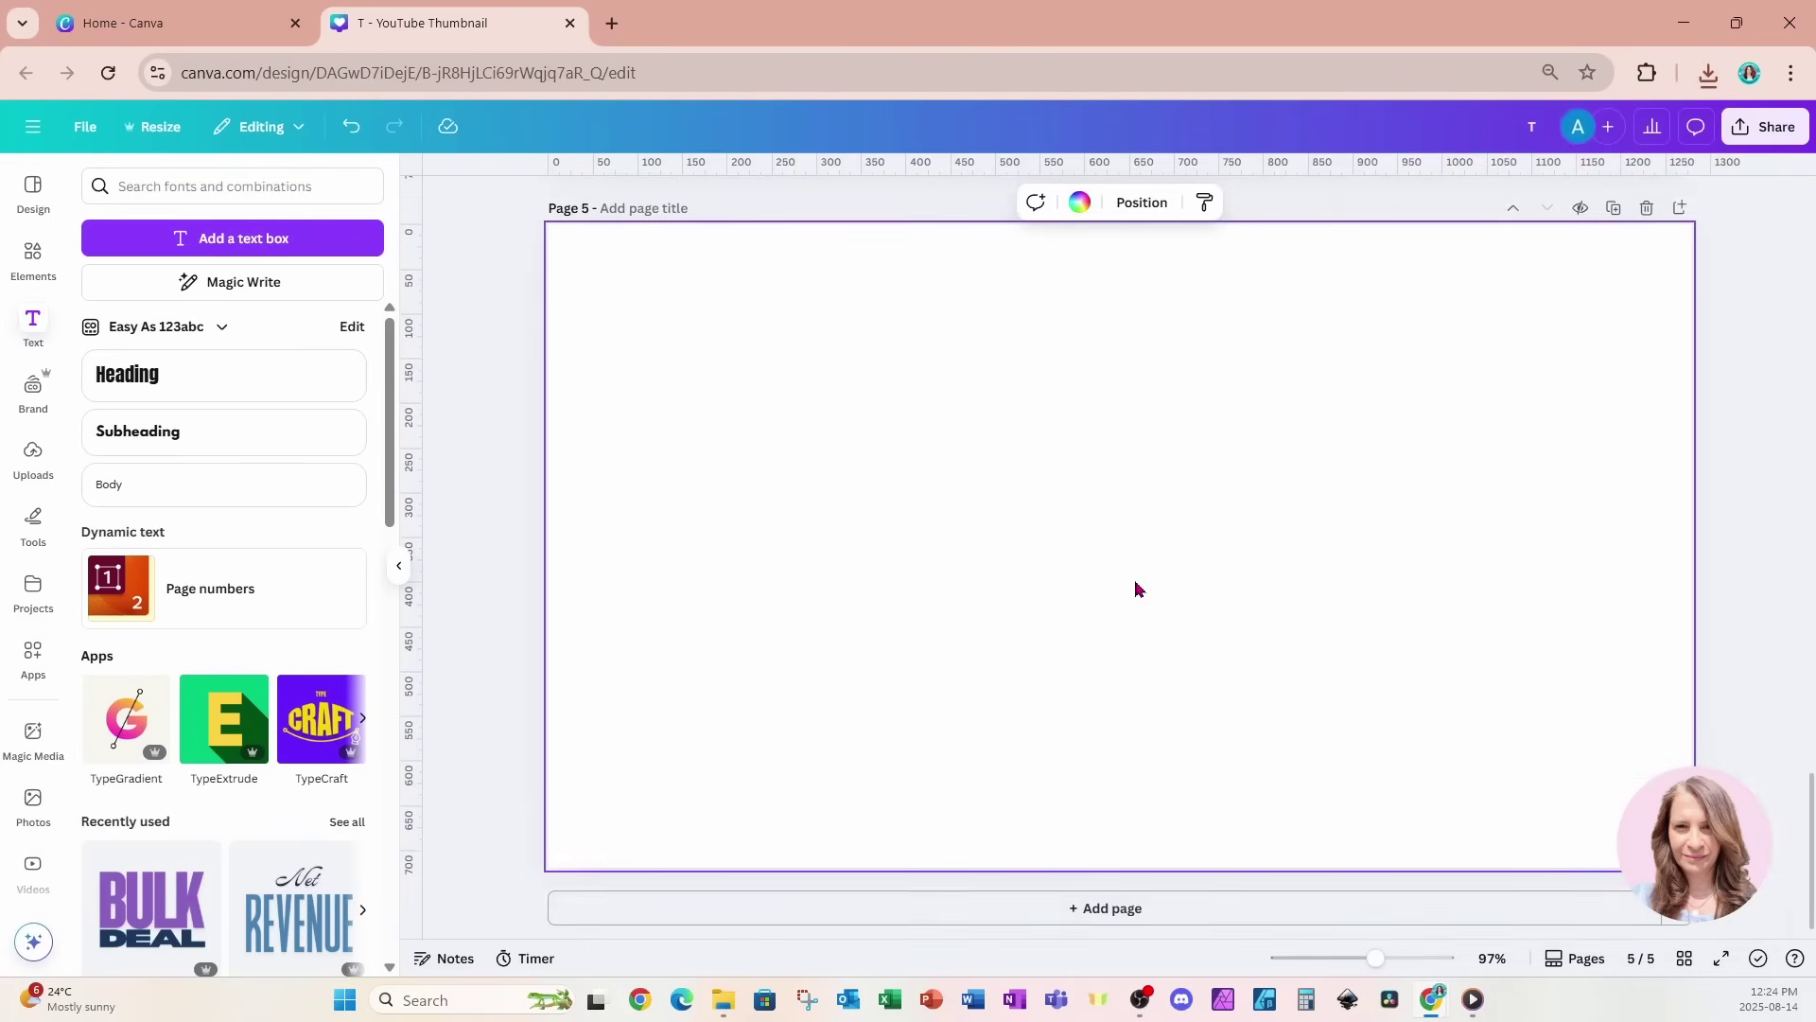
{"action": "left_click", "coordinate": [1712, 77]}
{"action": "left_click_drag", "start_coordinate": [1500, 174], "coordinate": [715, 547]}
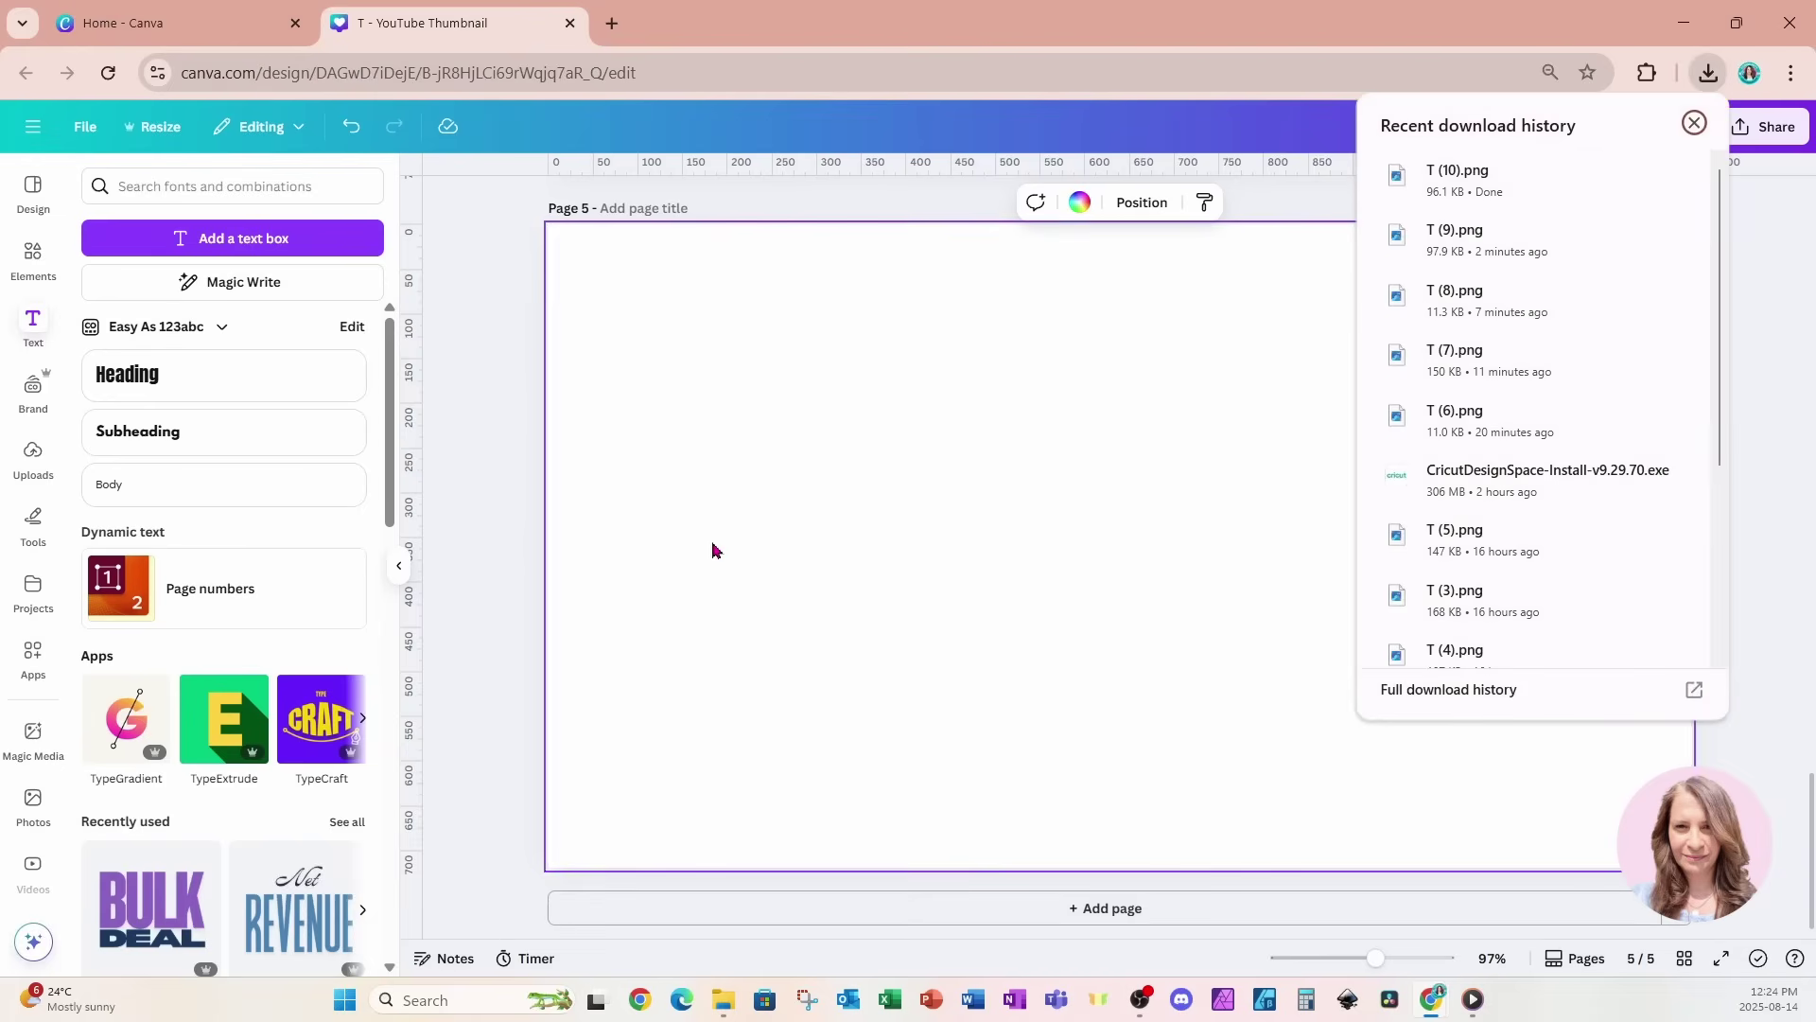
{"action": "left_click_drag", "start_coordinate": [1257, 487], "coordinate": [917, 486]}
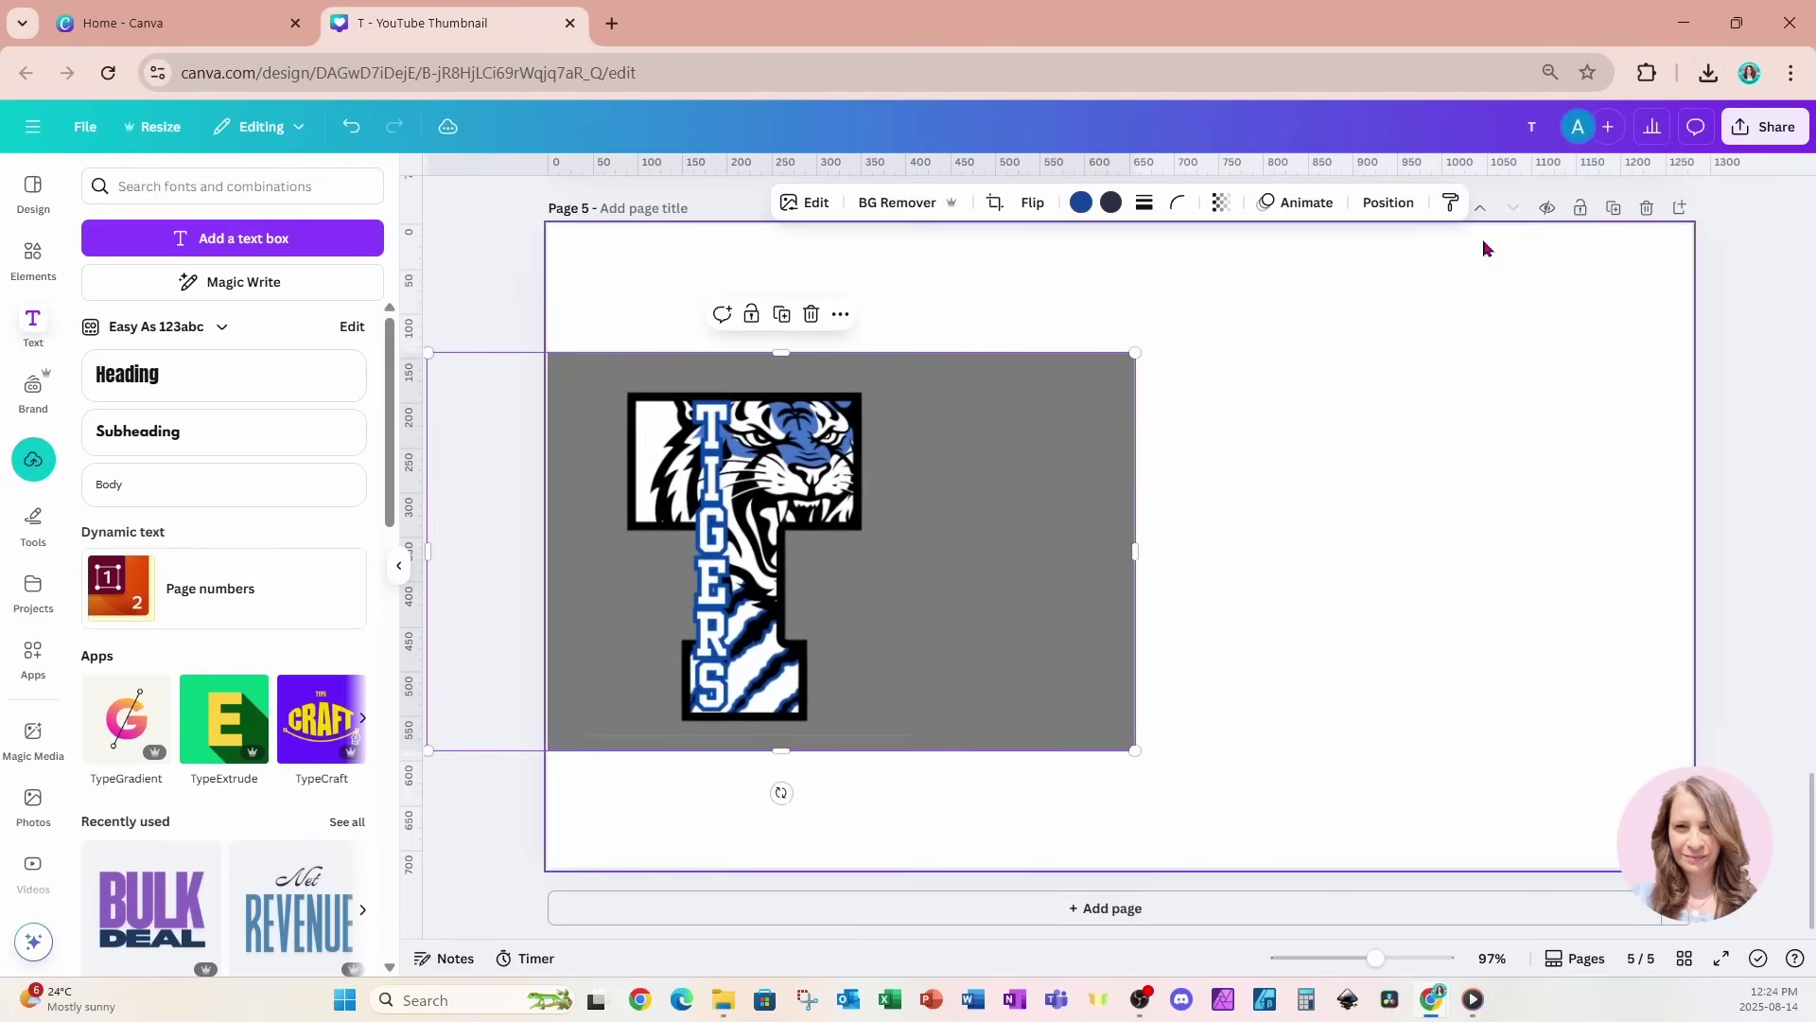
Add the downloaded white-background image T (9).png to page 5 and place it on the right side
{"action": "left_click", "coordinate": [1708, 73]}
{"action": "left_click_drag", "start_coordinate": [1492, 231], "coordinate": [1257, 536]}
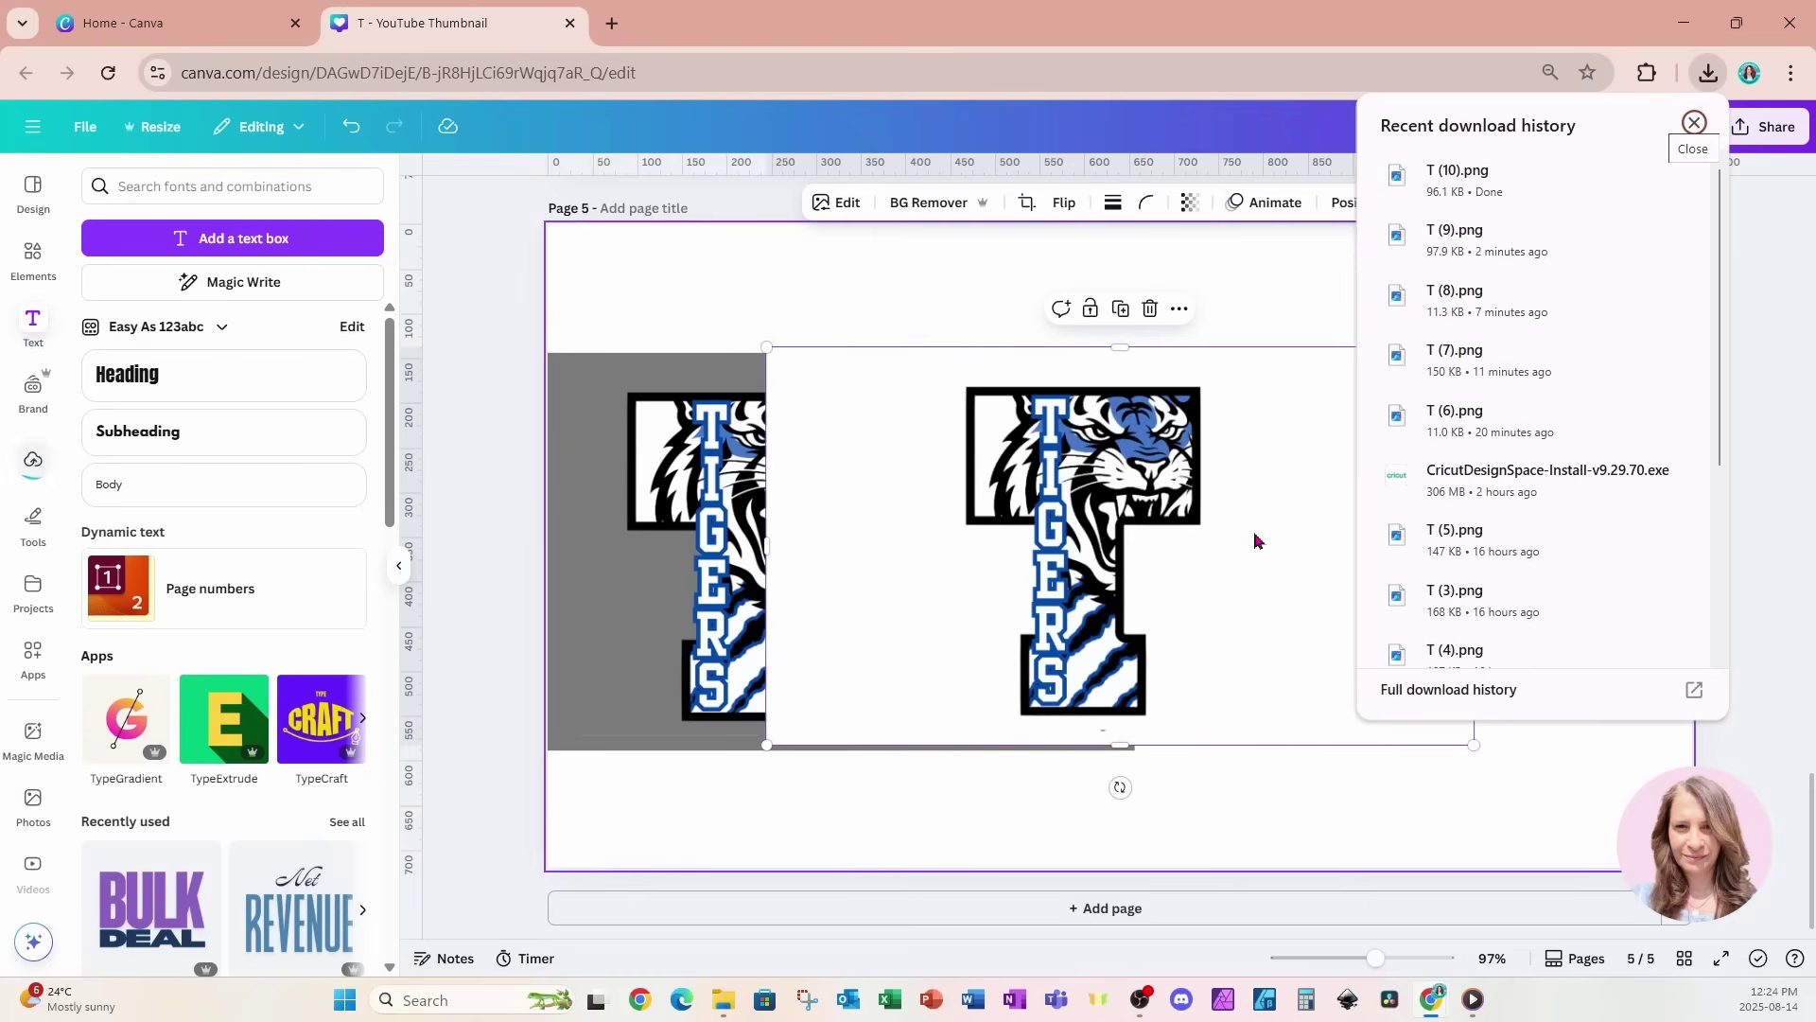
{"action": "left_click_drag", "start_coordinate": [1201, 596], "coordinate": [1428, 596]}
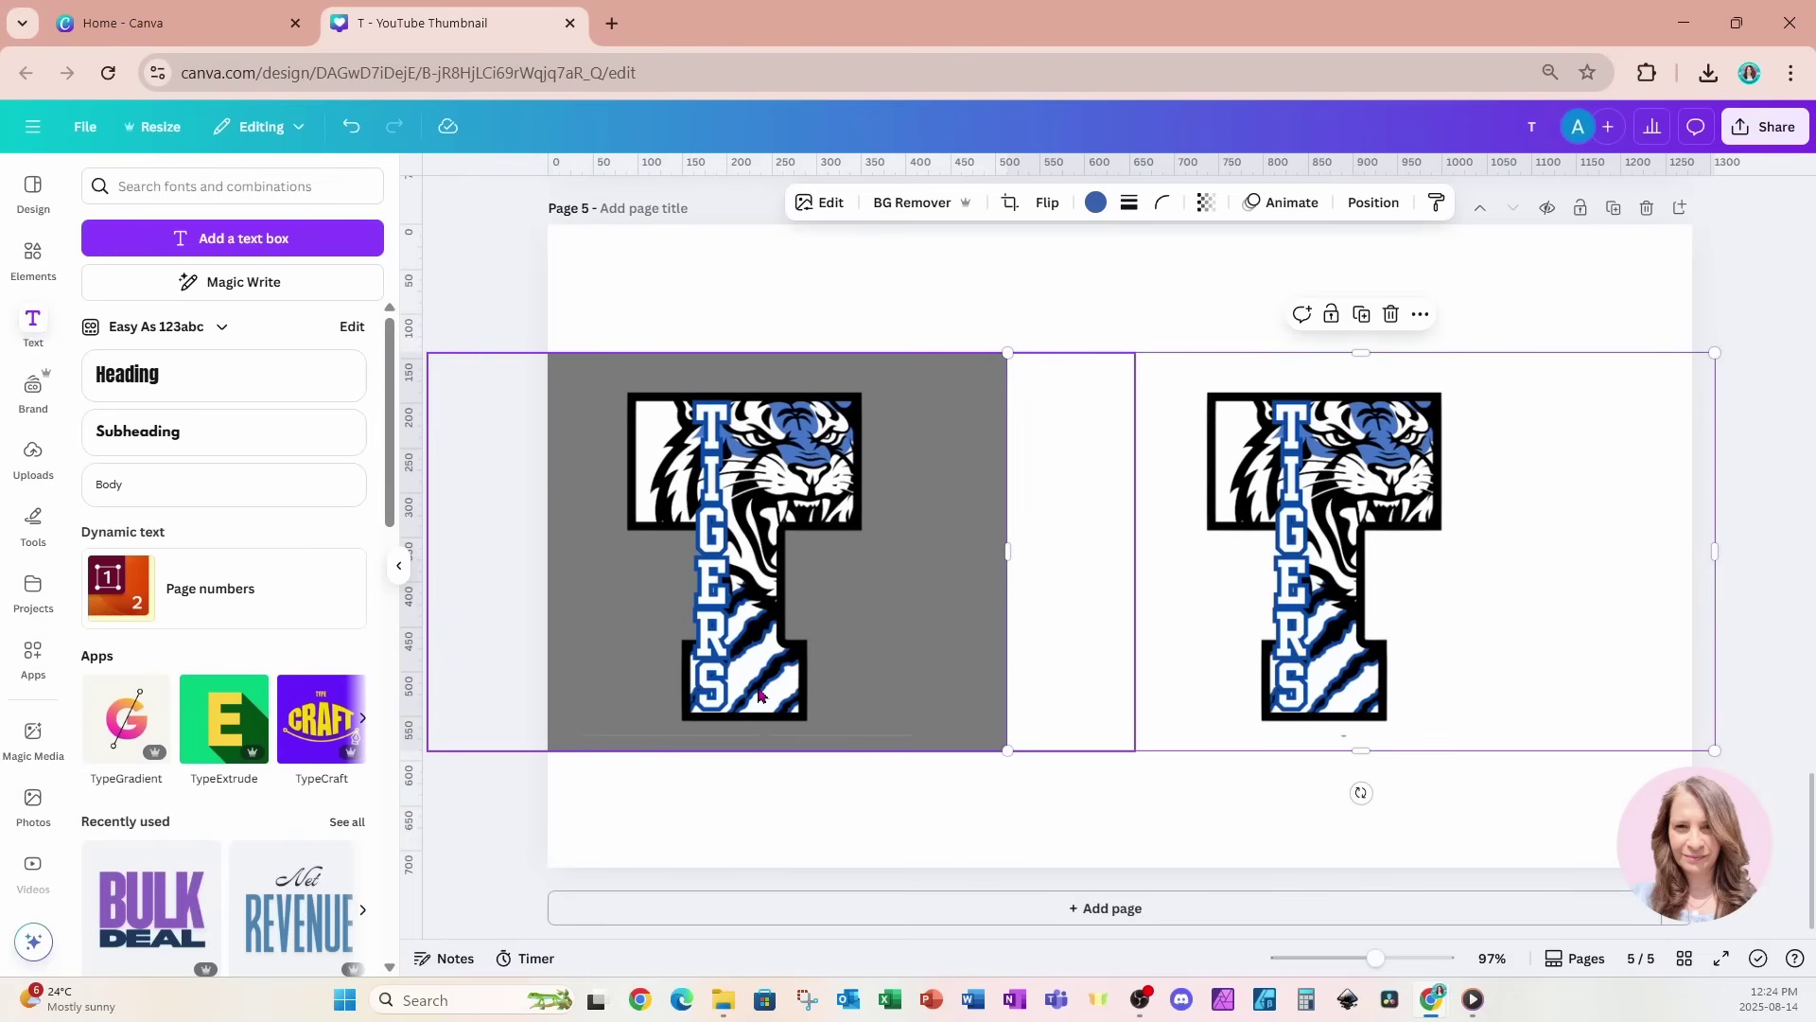
Remove the backgrounds from both T images on page 5 and color the page background gray
{"action": "left_click", "coordinate": [926, 458]}
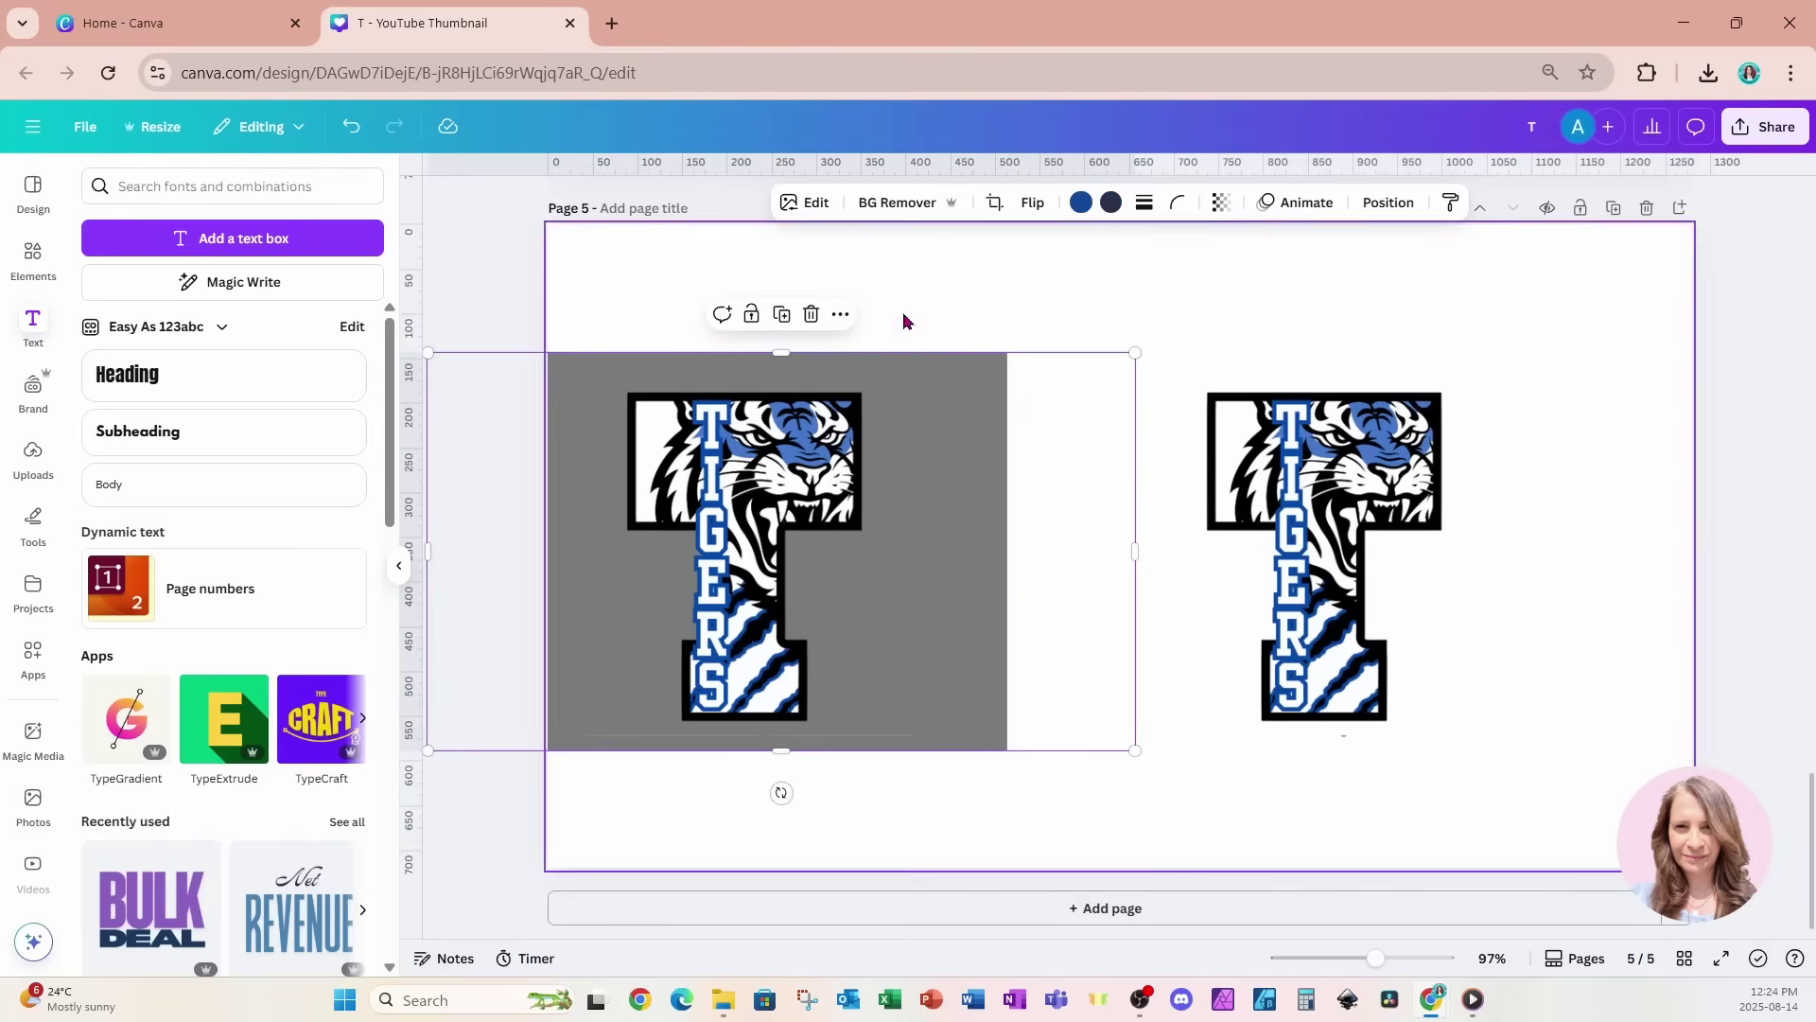
{"action": "left_click", "coordinate": [884, 203]}
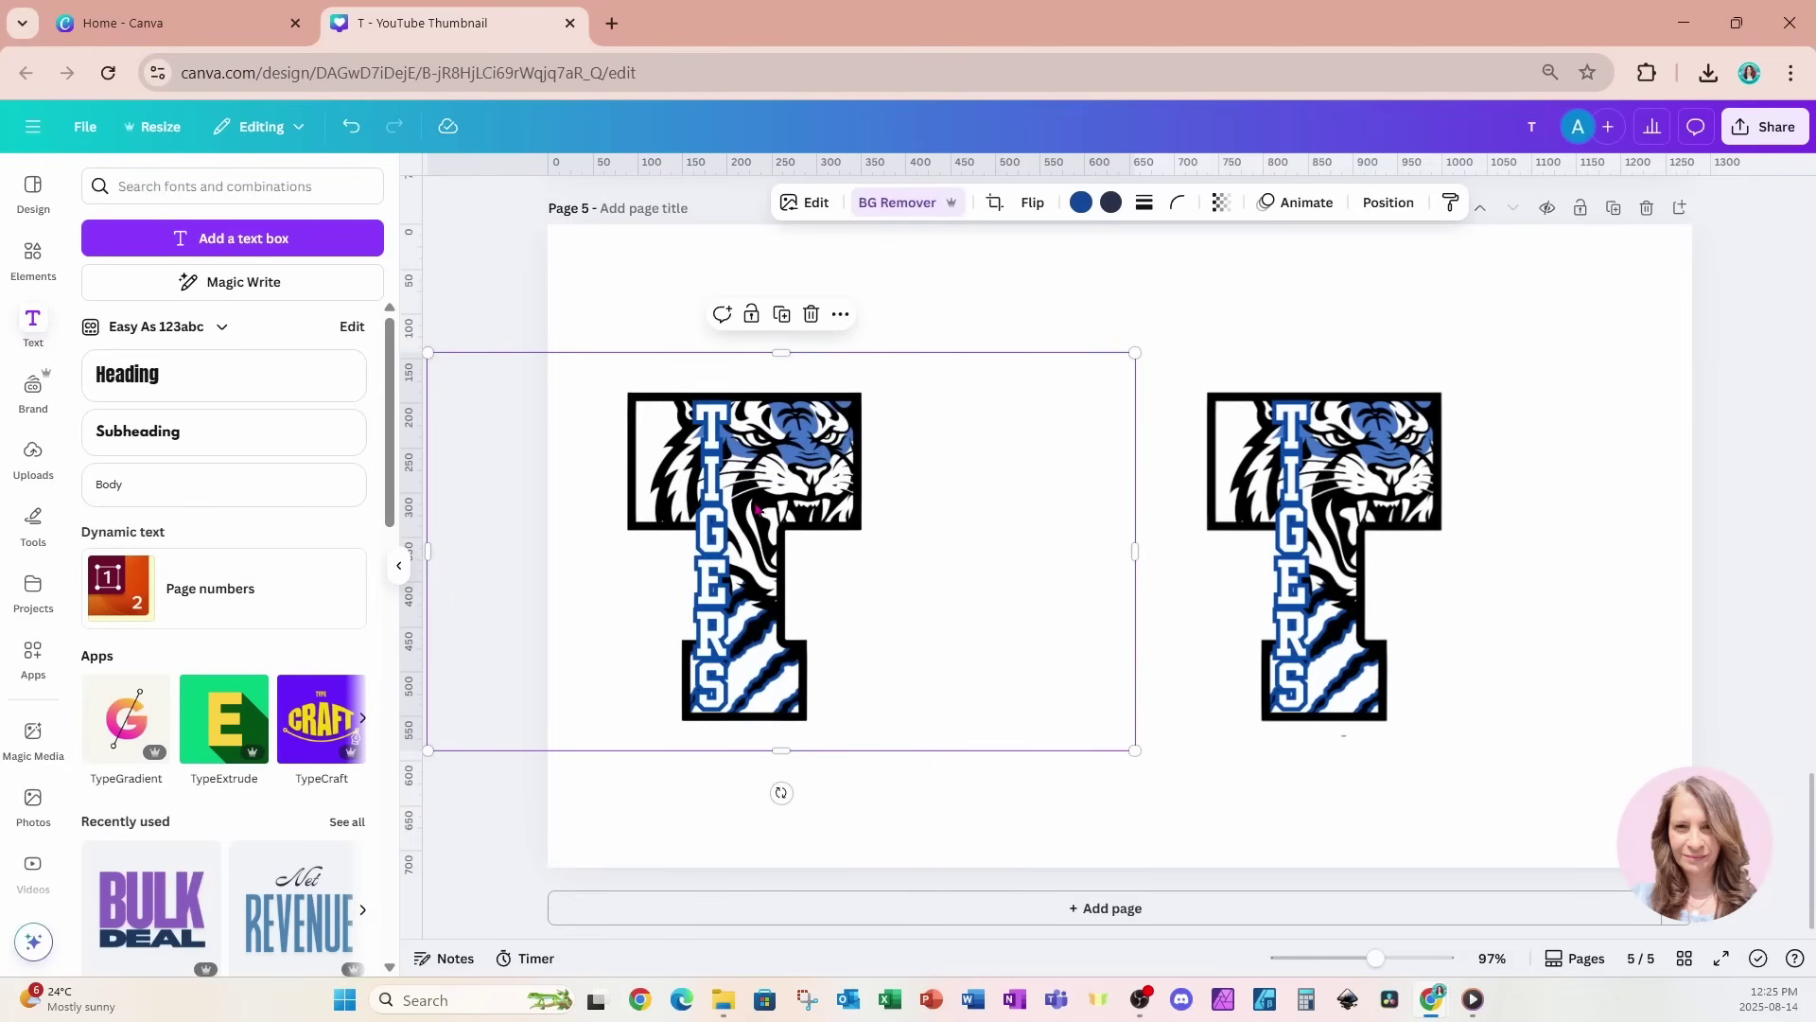
{"action": "left_click", "coordinate": [1336, 461]}
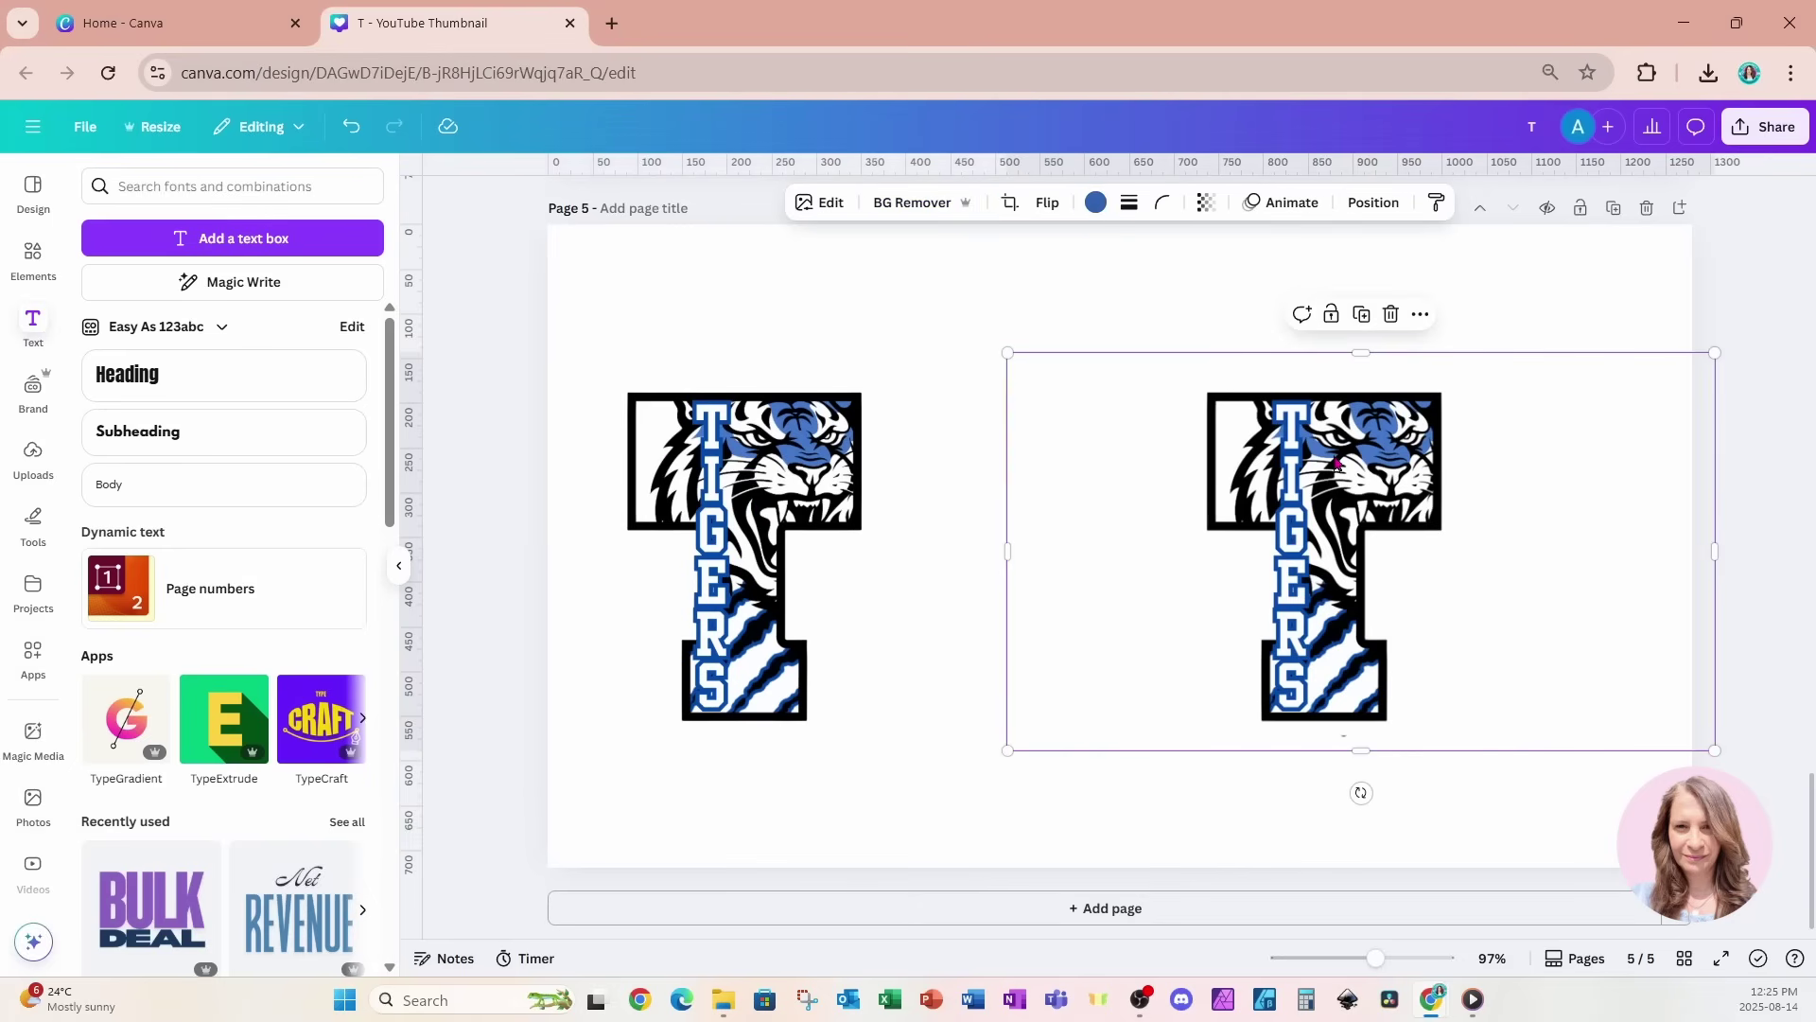
{"action": "left_click", "coordinate": [915, 203]}
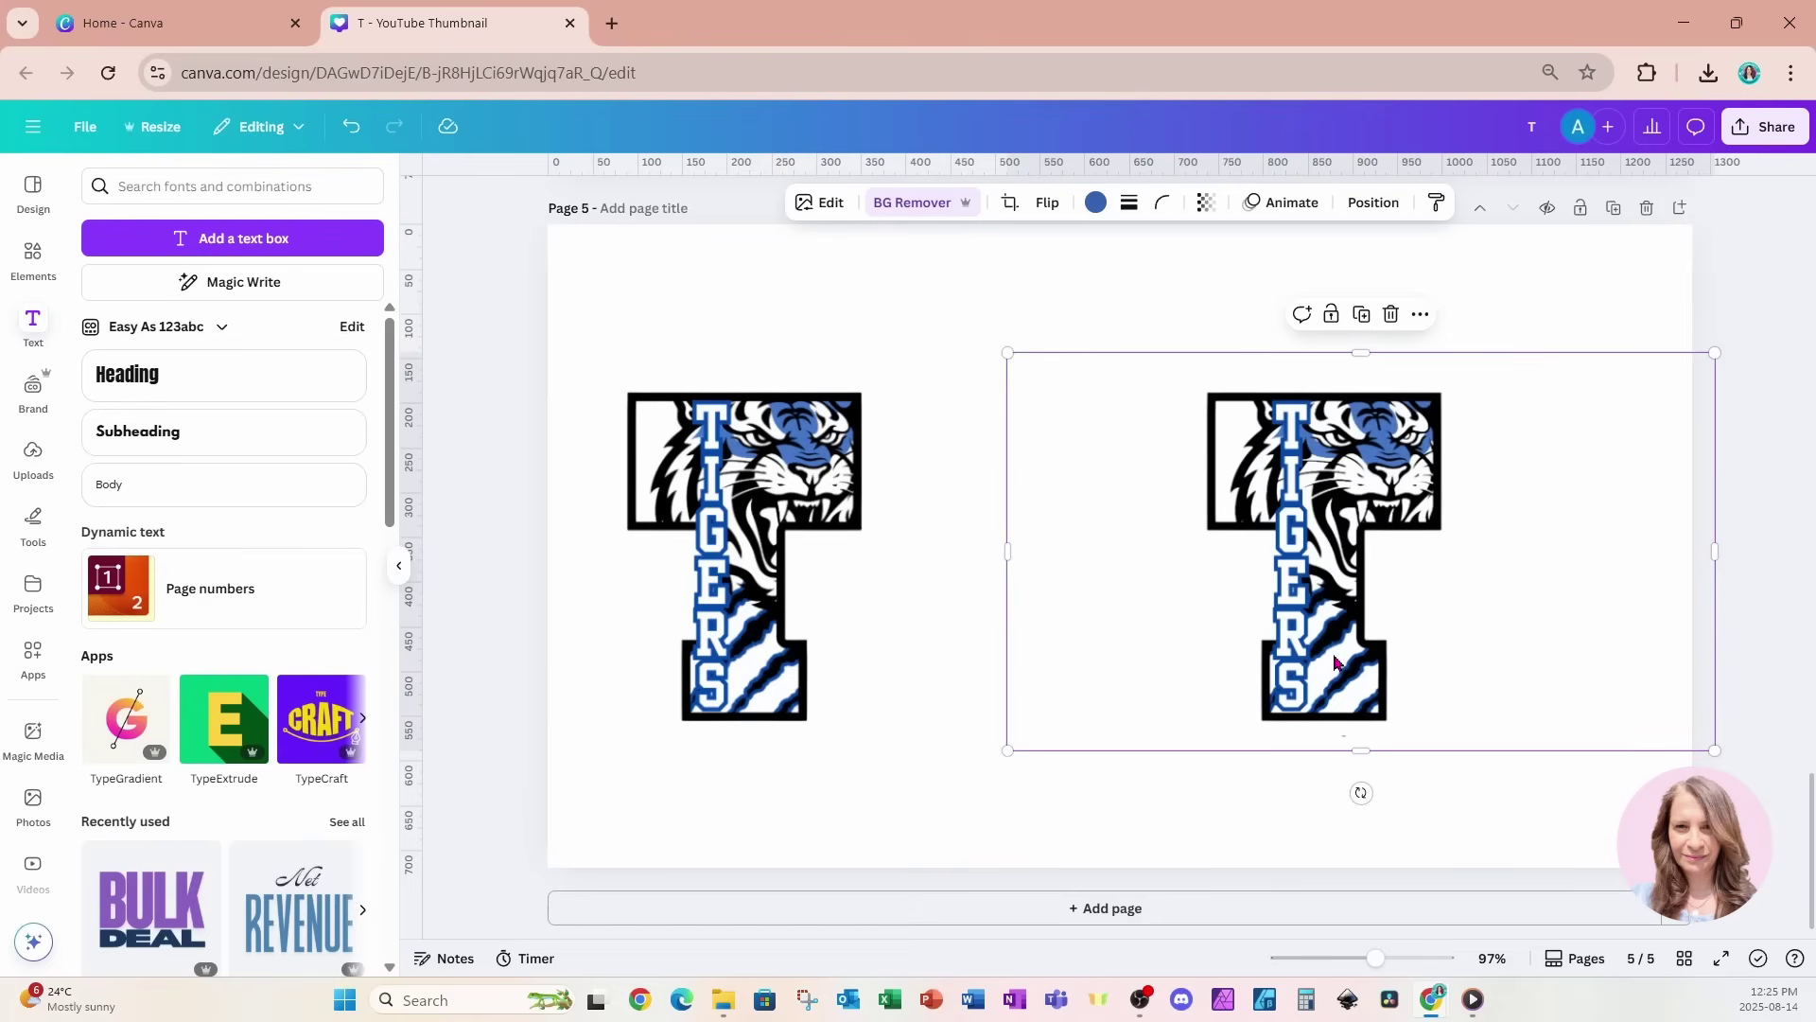
{"action": "left_click", "coordinate": [1533, 250]}
{"action": "left_click", "coordinate": [1028, 202]}
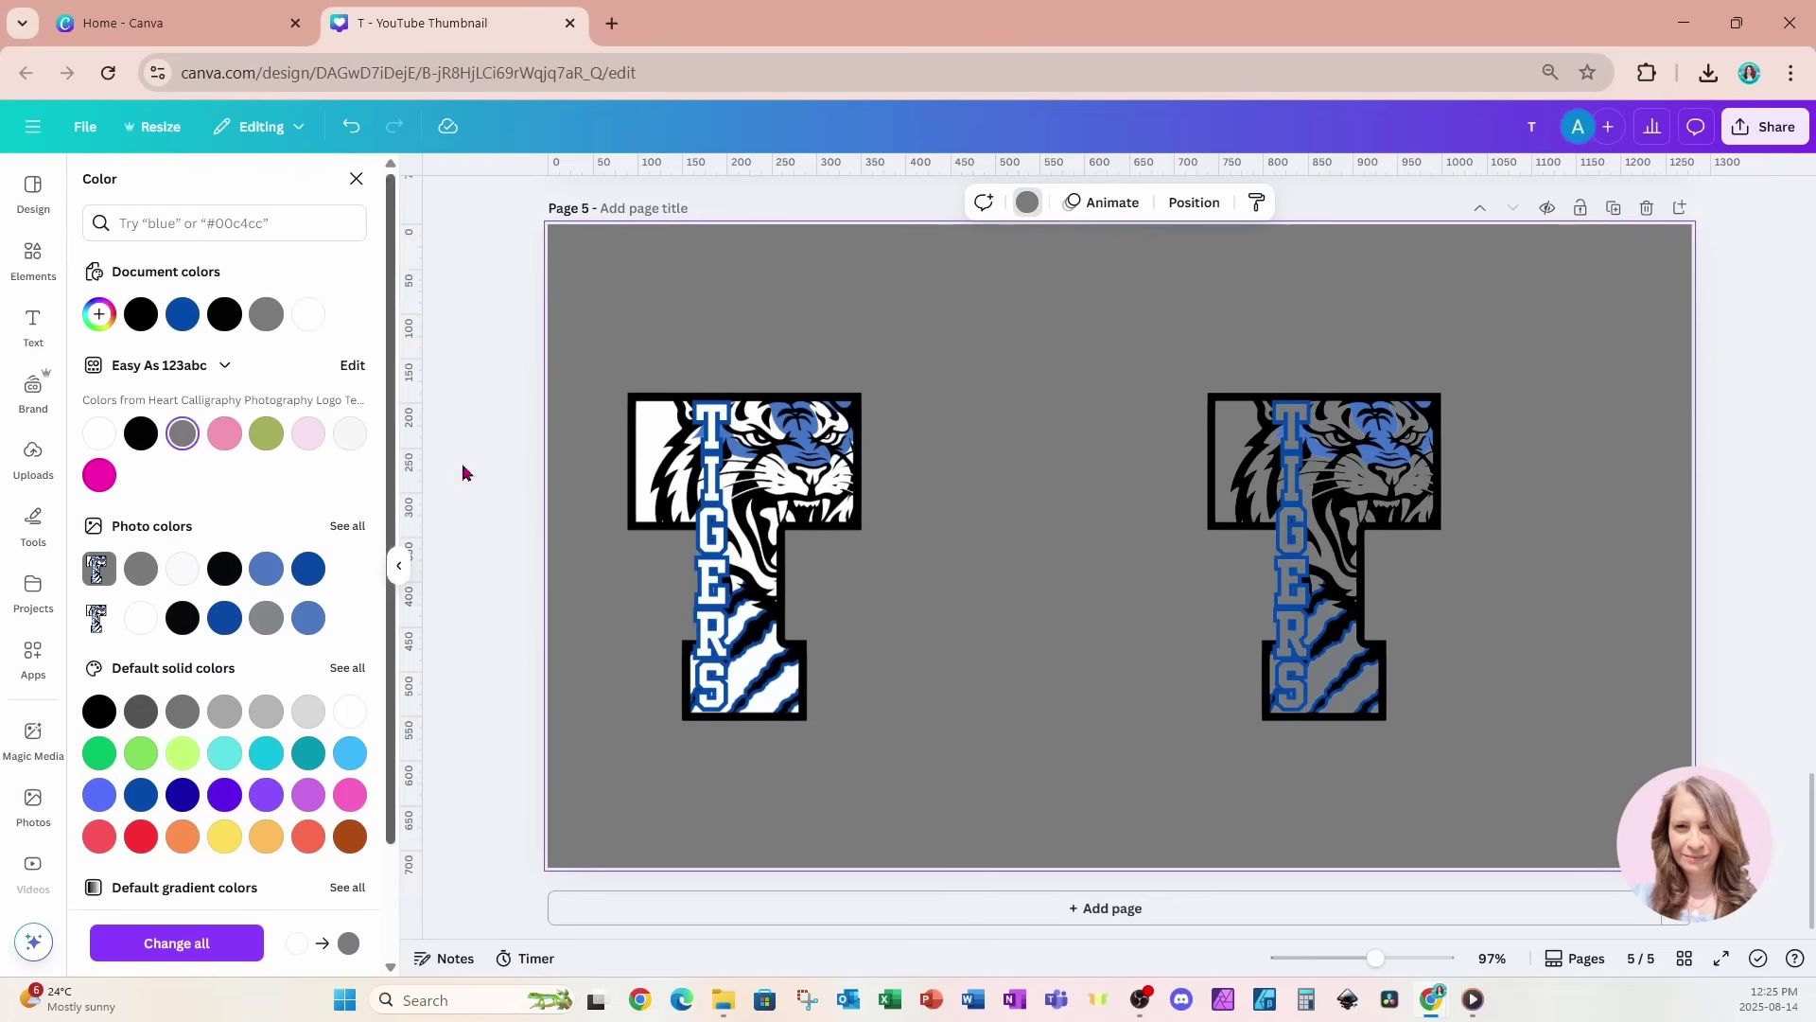
Crop the empty sides of the left T image and enlarge it to fill most of the page height
{"action": "left_click", "coordinate": [793, 520]}
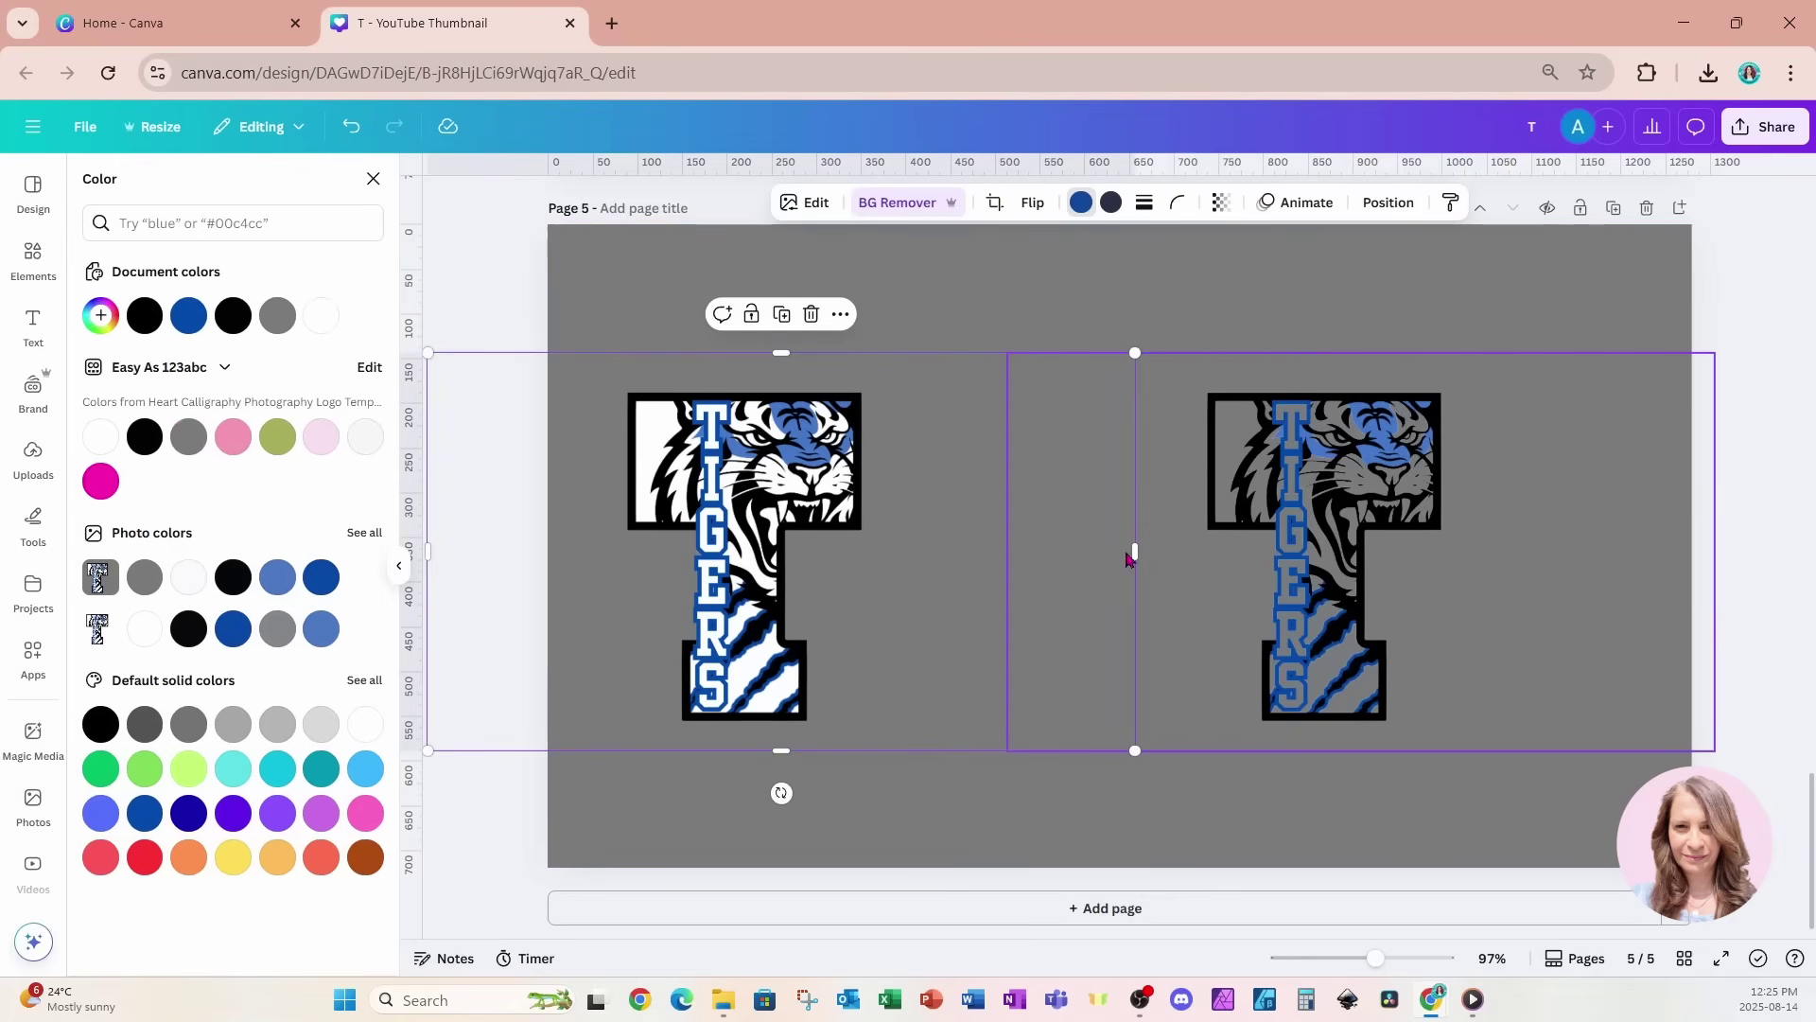
{"action": "left_click_drag", "start_coordinate": [1135, 552], "coordinate": [885, 535]}
{"action": "left_click_drag", "start_coordinate": [747, 591], "coordinate": [855, 592]}
{"action": "left_click_drag", "start_coordinate": [533, 549], "coordinate": [695, 552]}
{"action": "left_click_drag", "start_coordinate": [853, 572], "coordinate": [738, 476]}
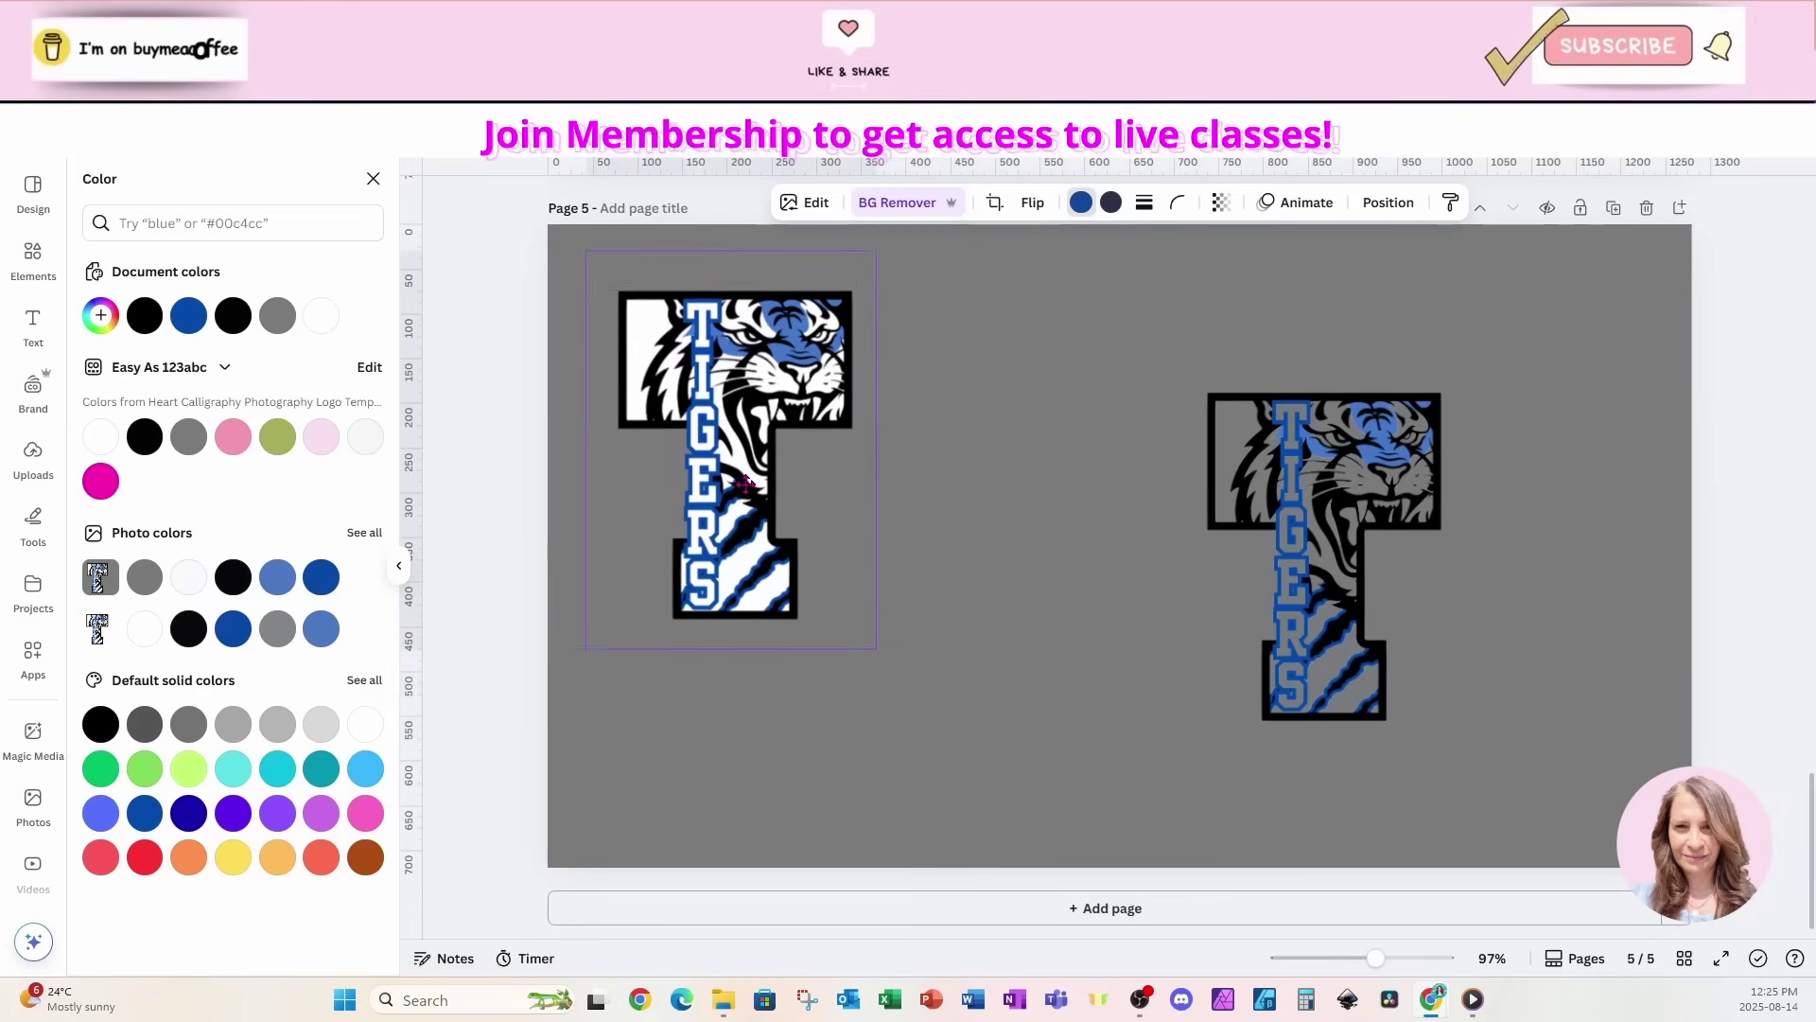
{"action": "left_click_drag", "start_coordinate": [876, 648], "coordinate": [1057, 897]}
Crop the empty sides of the right T image, enlarge it to match the left T, and align it alongside
{"action": "left_click", "coordinate": [1060, 558]}
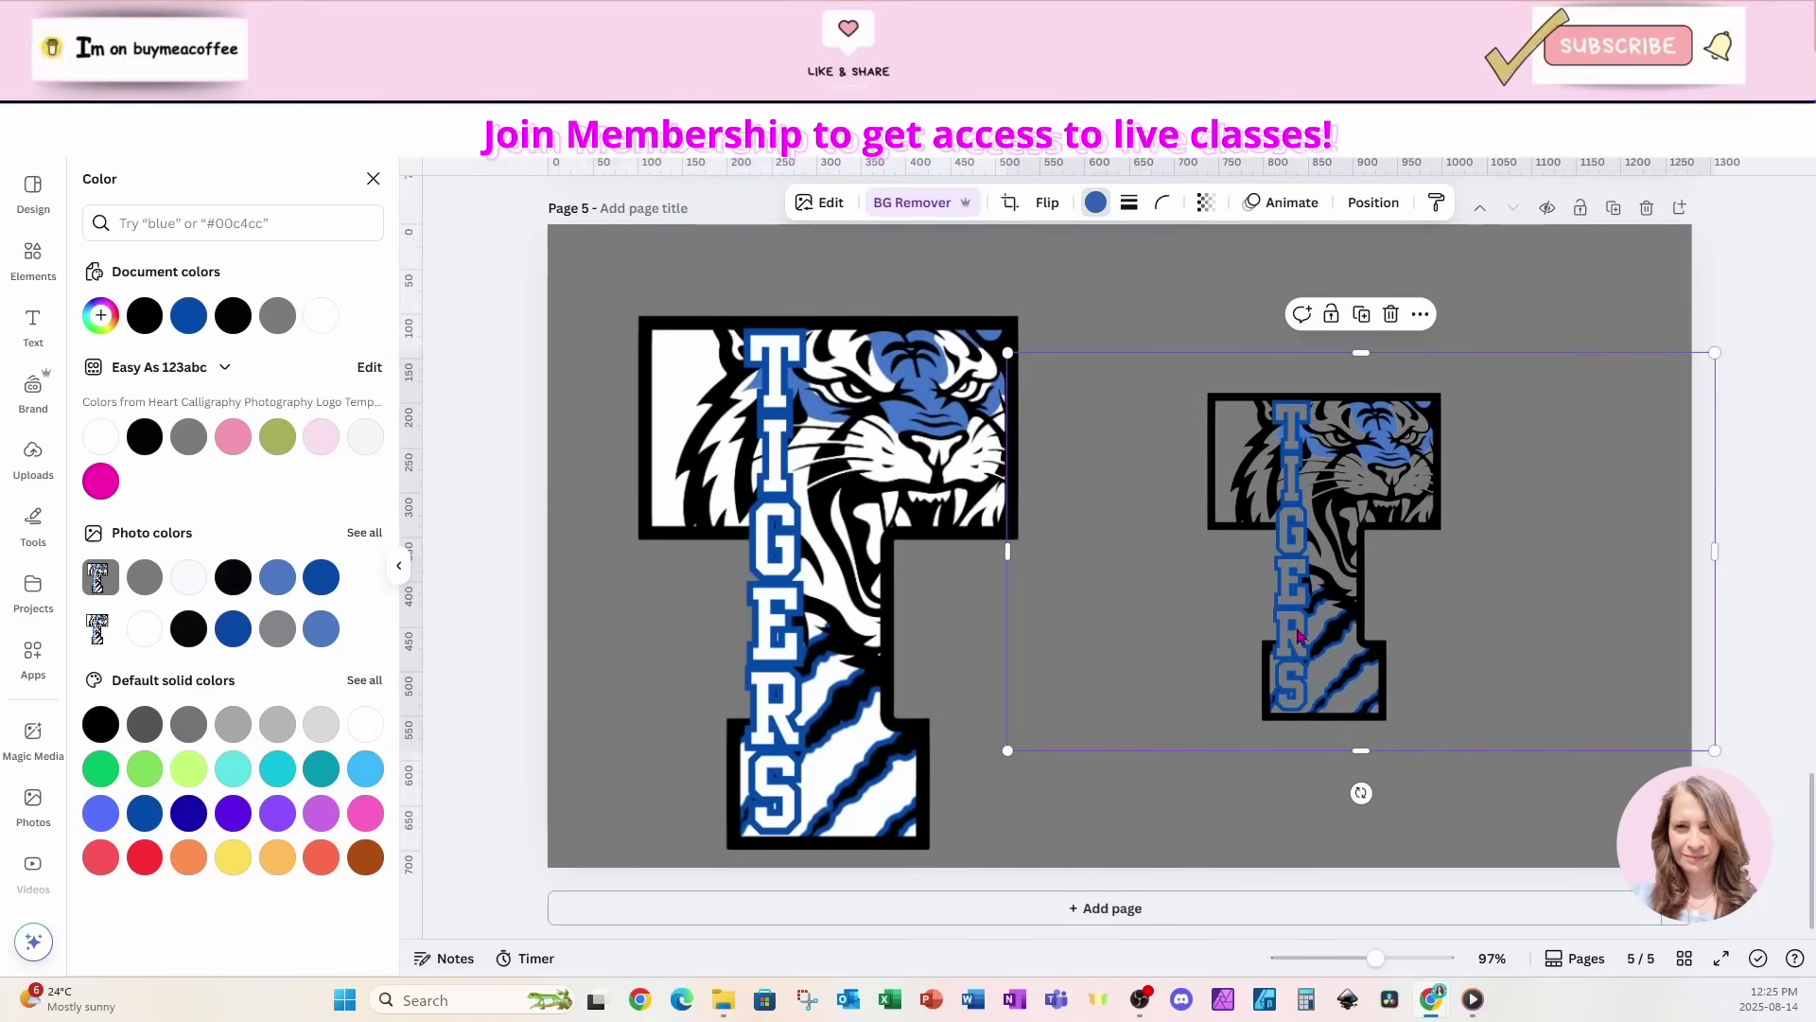
{"action": "left_click_drag", "start_coordinate": [1010, 552], "coordinate": [1173, 552]}
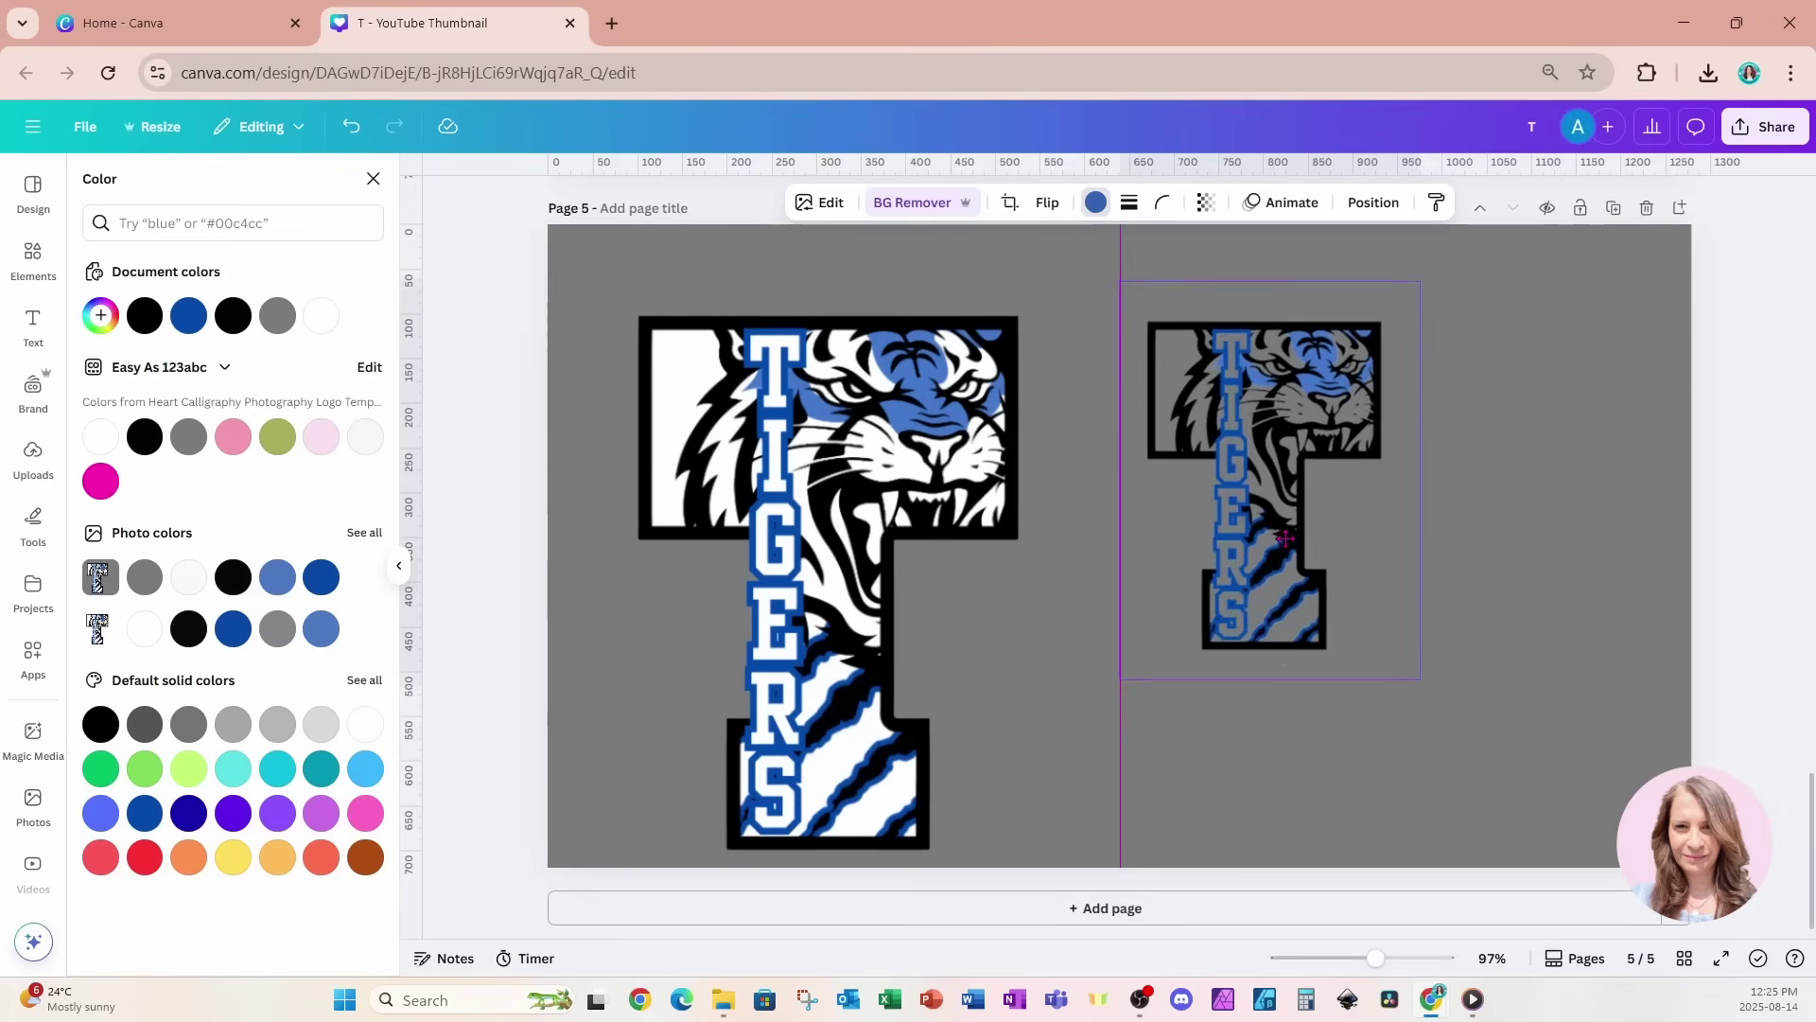
{"action": "left_click_drag", "start_coordinate": [1421, 675], "coordinate": [1602, 916]}
{"action": "left_click_drag", "start_coordinate": [1469, 716], "coordinate": [1448, 694]}
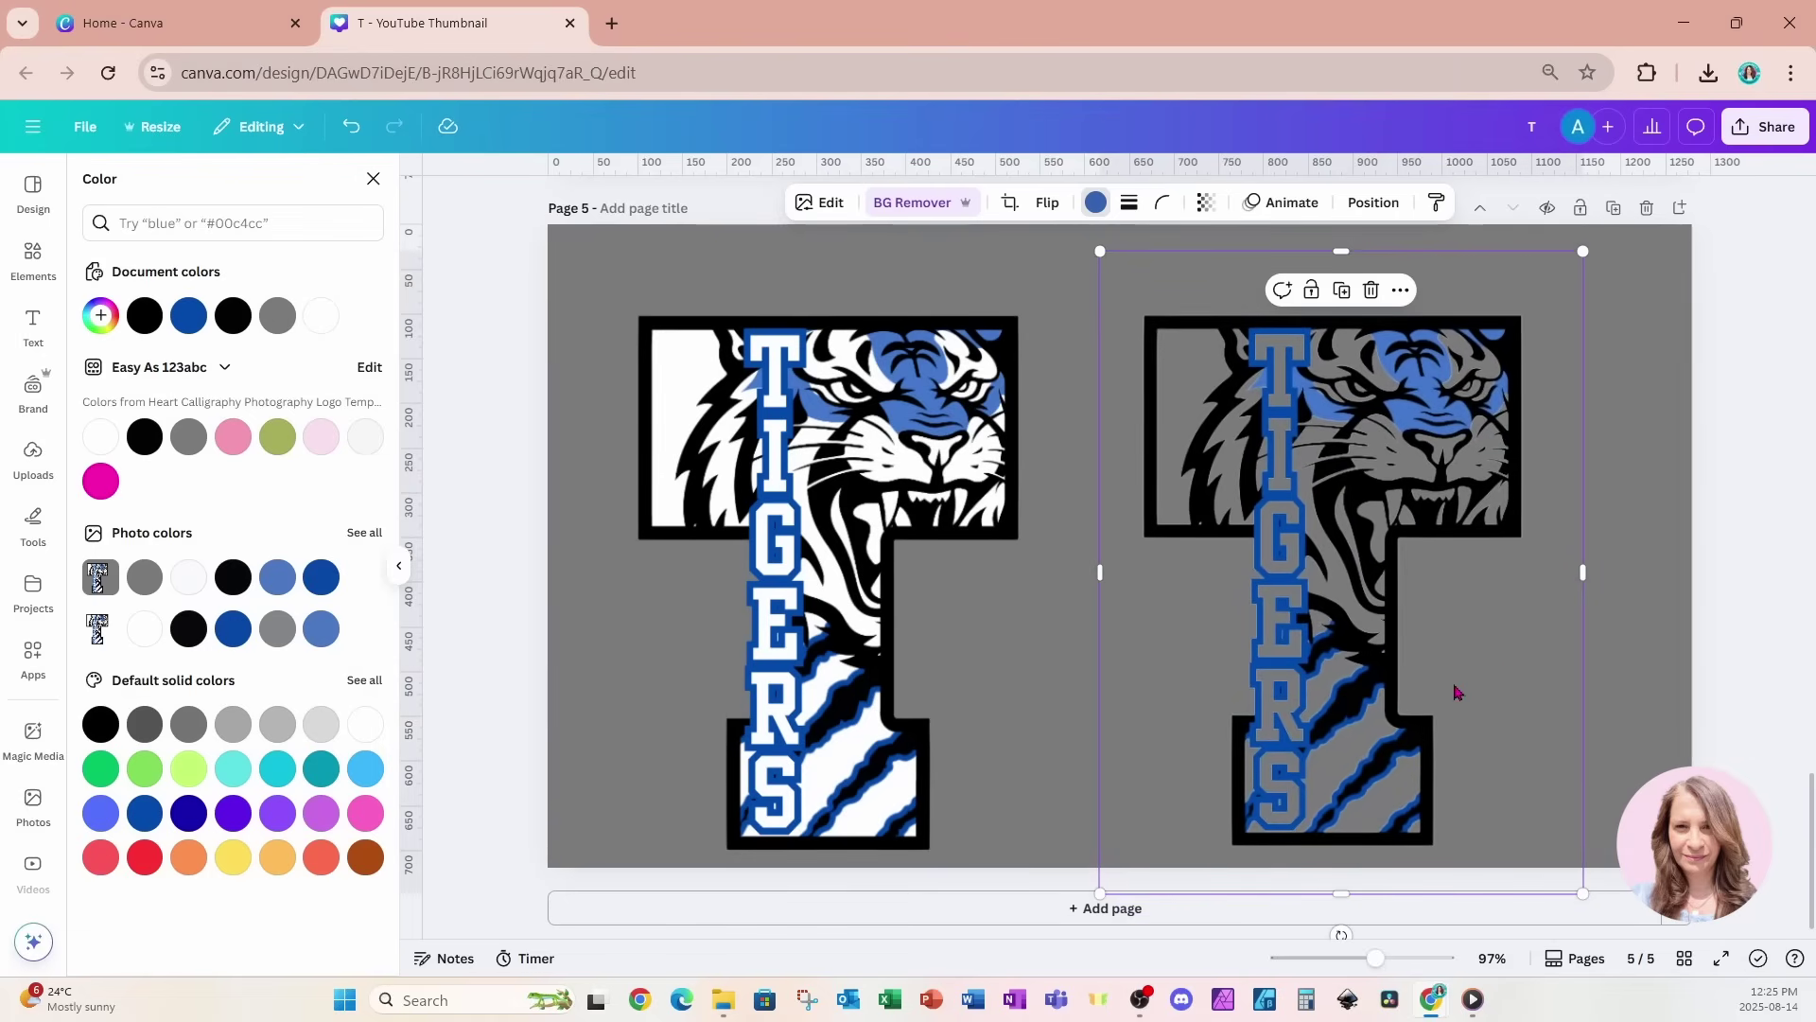